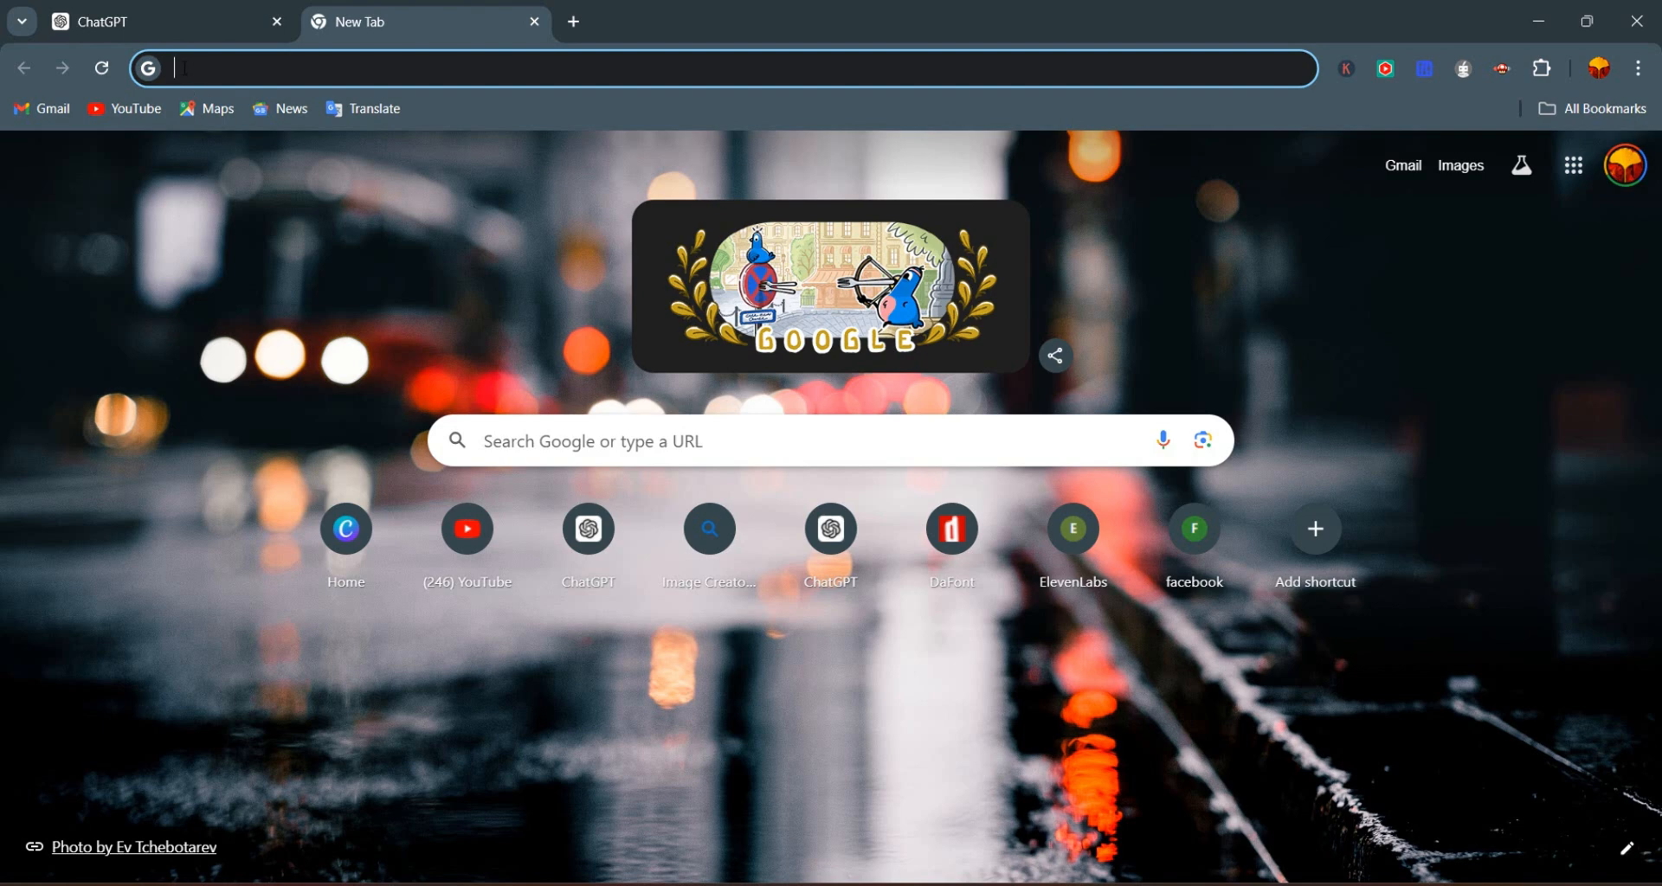
Open blogger.com/about and sign in to Blogger with the existing Google account
type("blogger.com/about/?bpli=1")
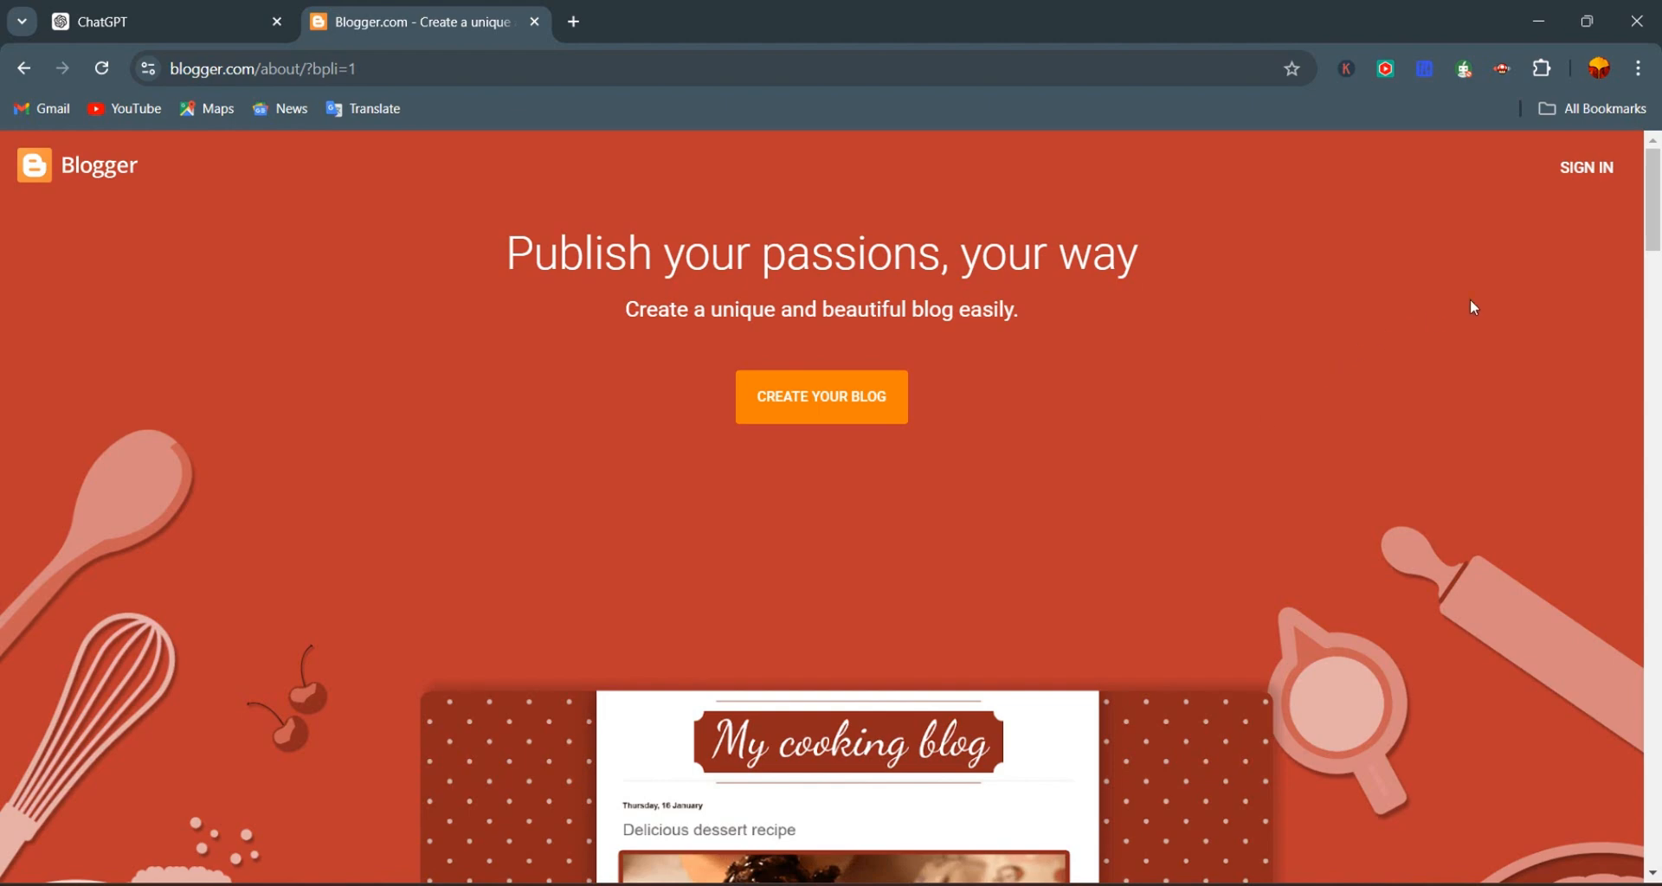
left_click(1588, 169)
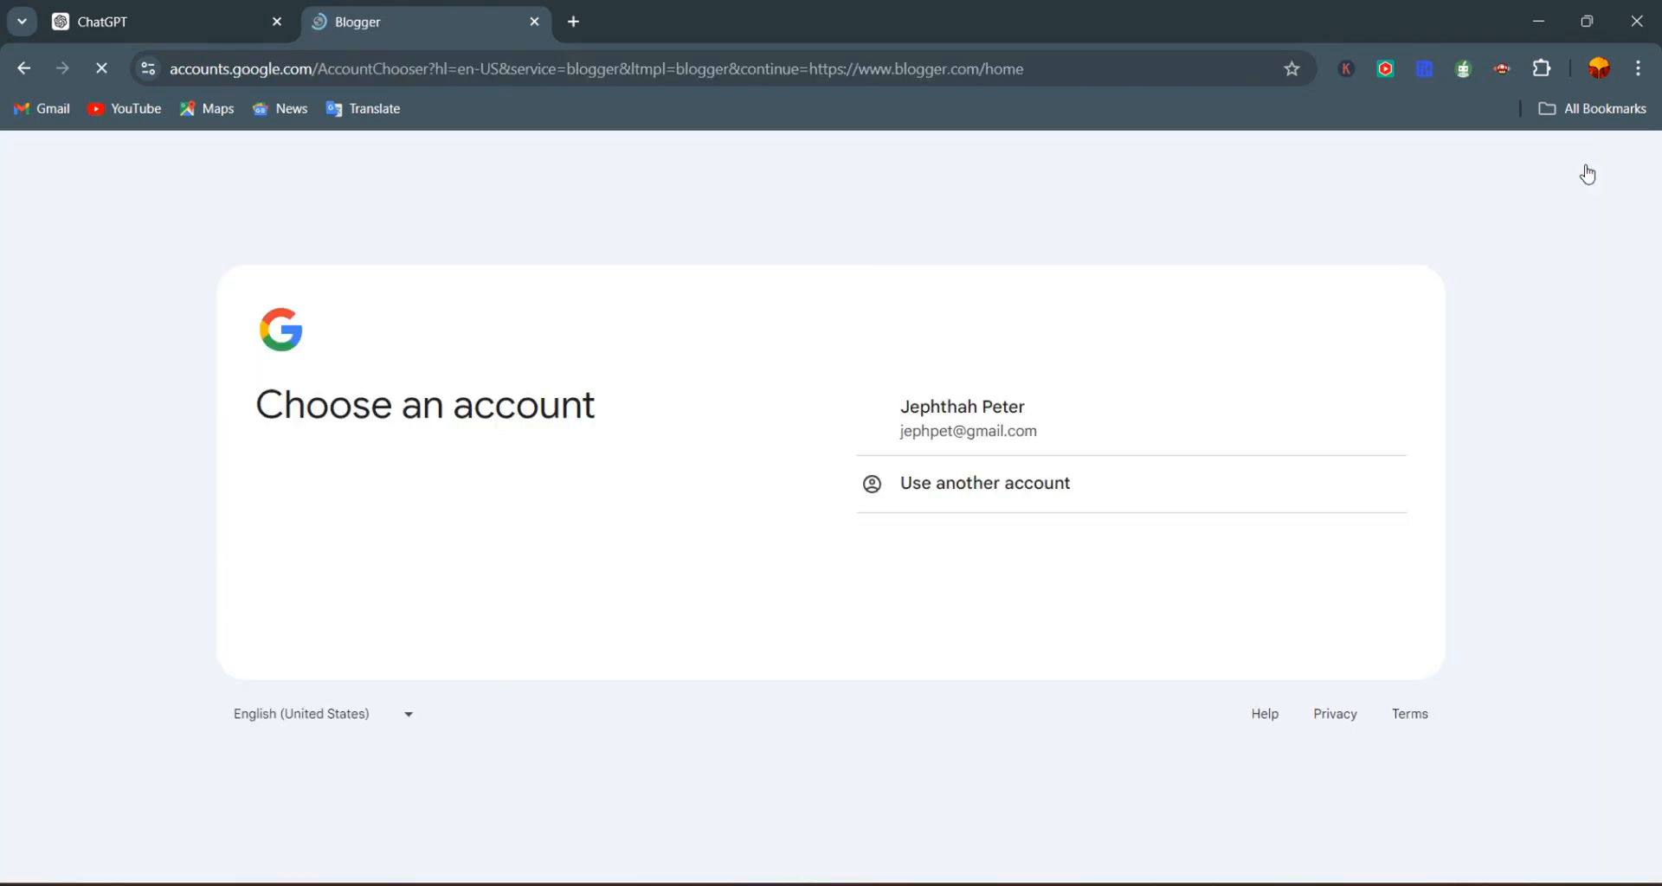
double_click(970, 439)
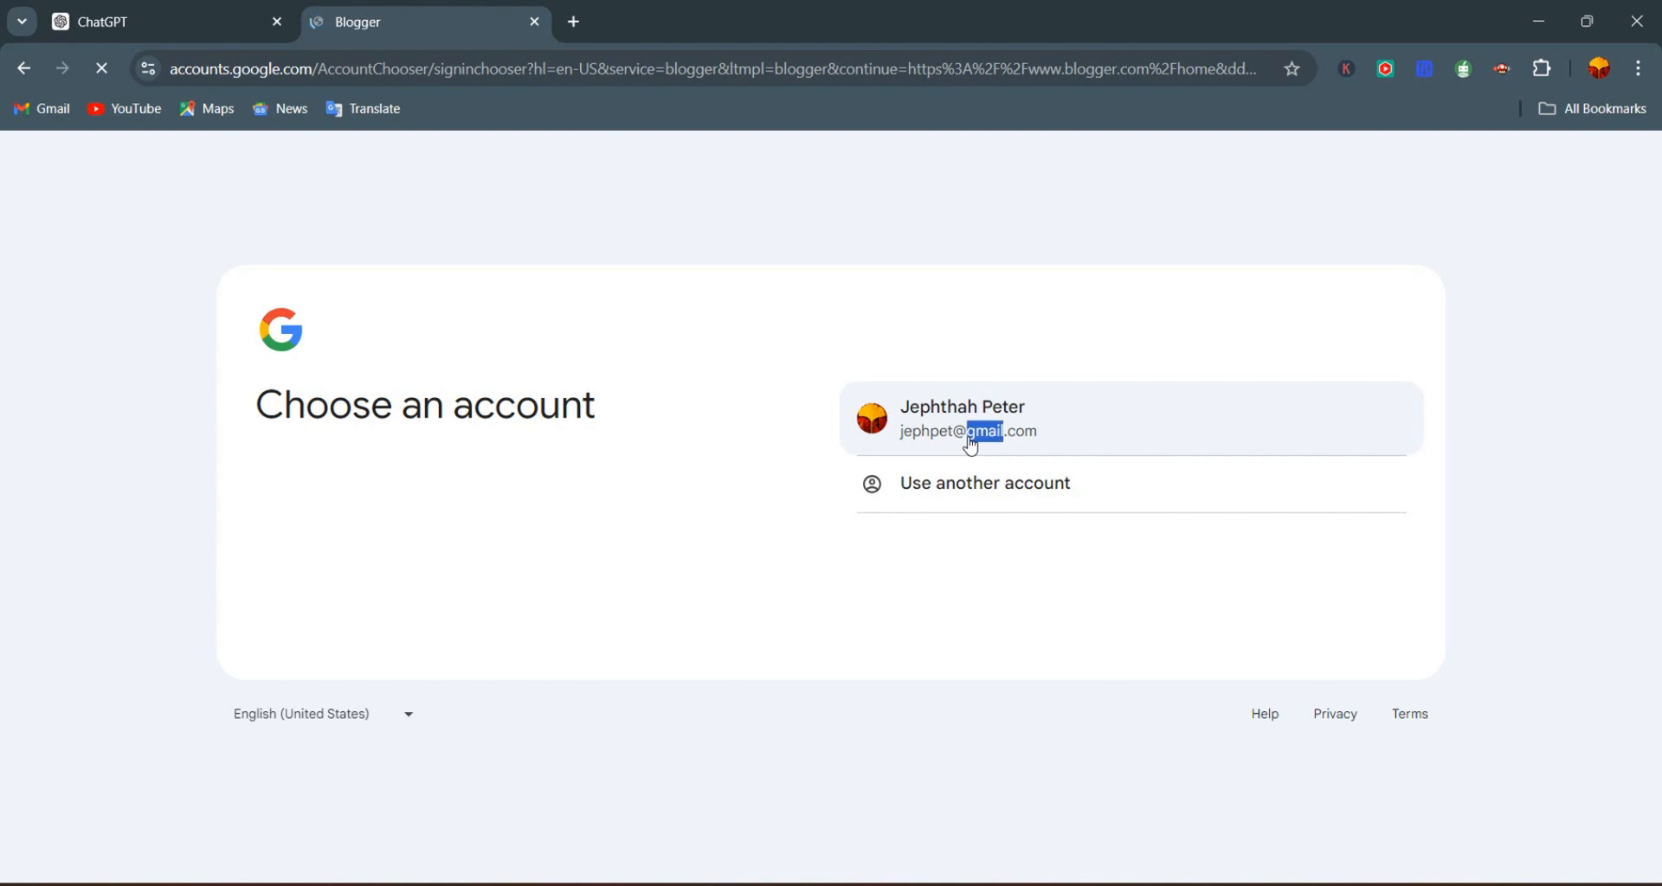
left_click(1072, 437)
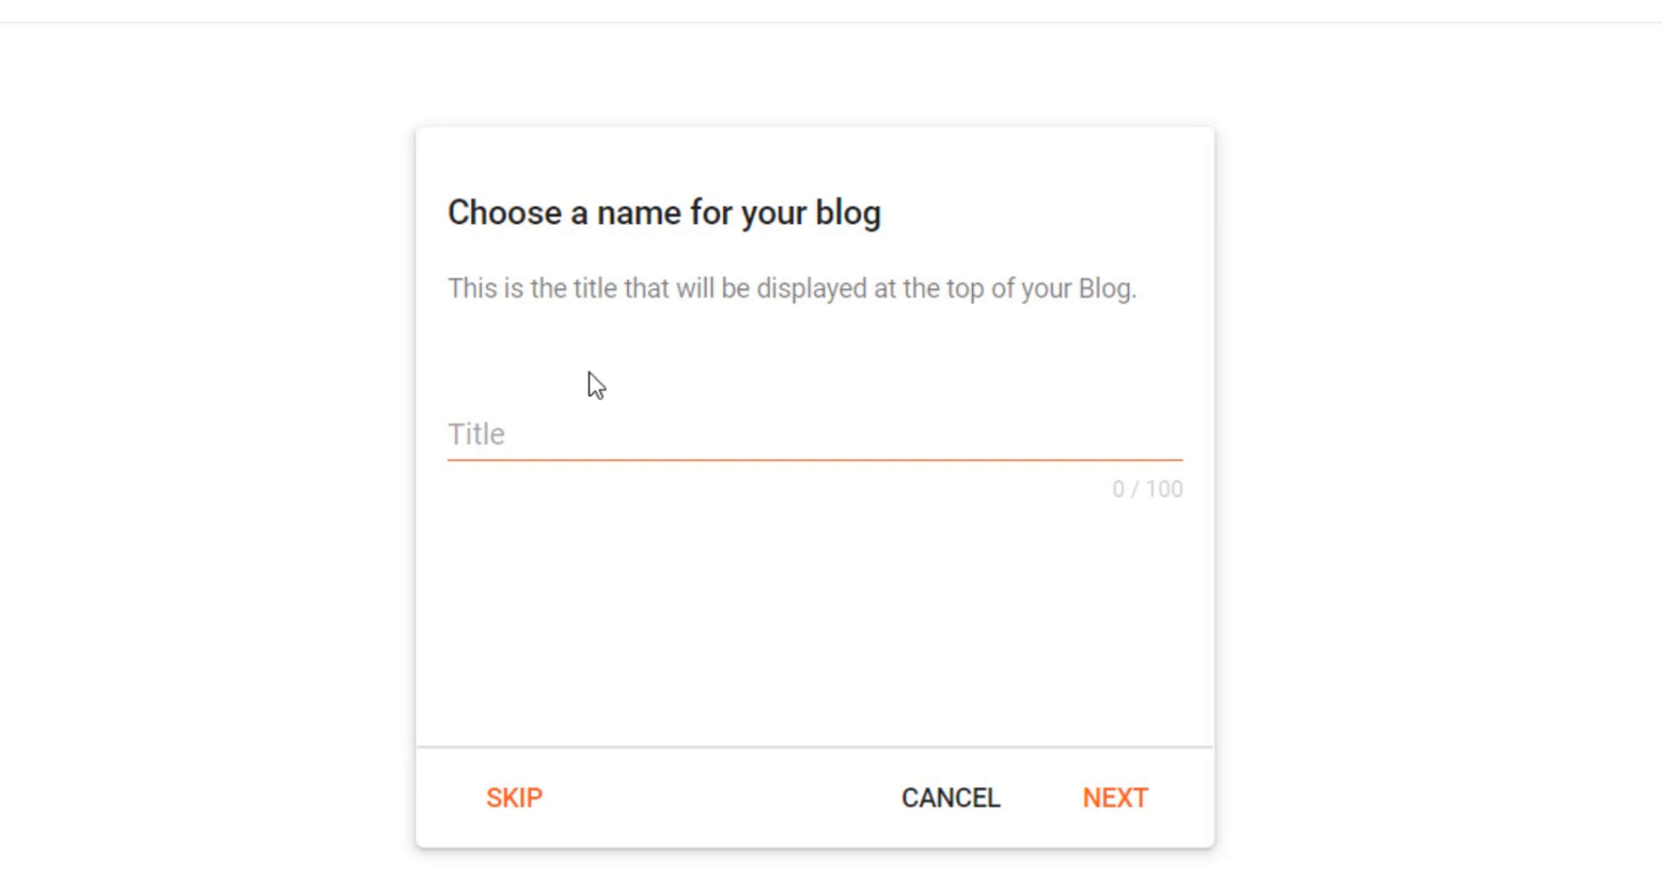
Title the new blog "Learn Digital Skills" and continue to the address stage
left_click(530, 431)
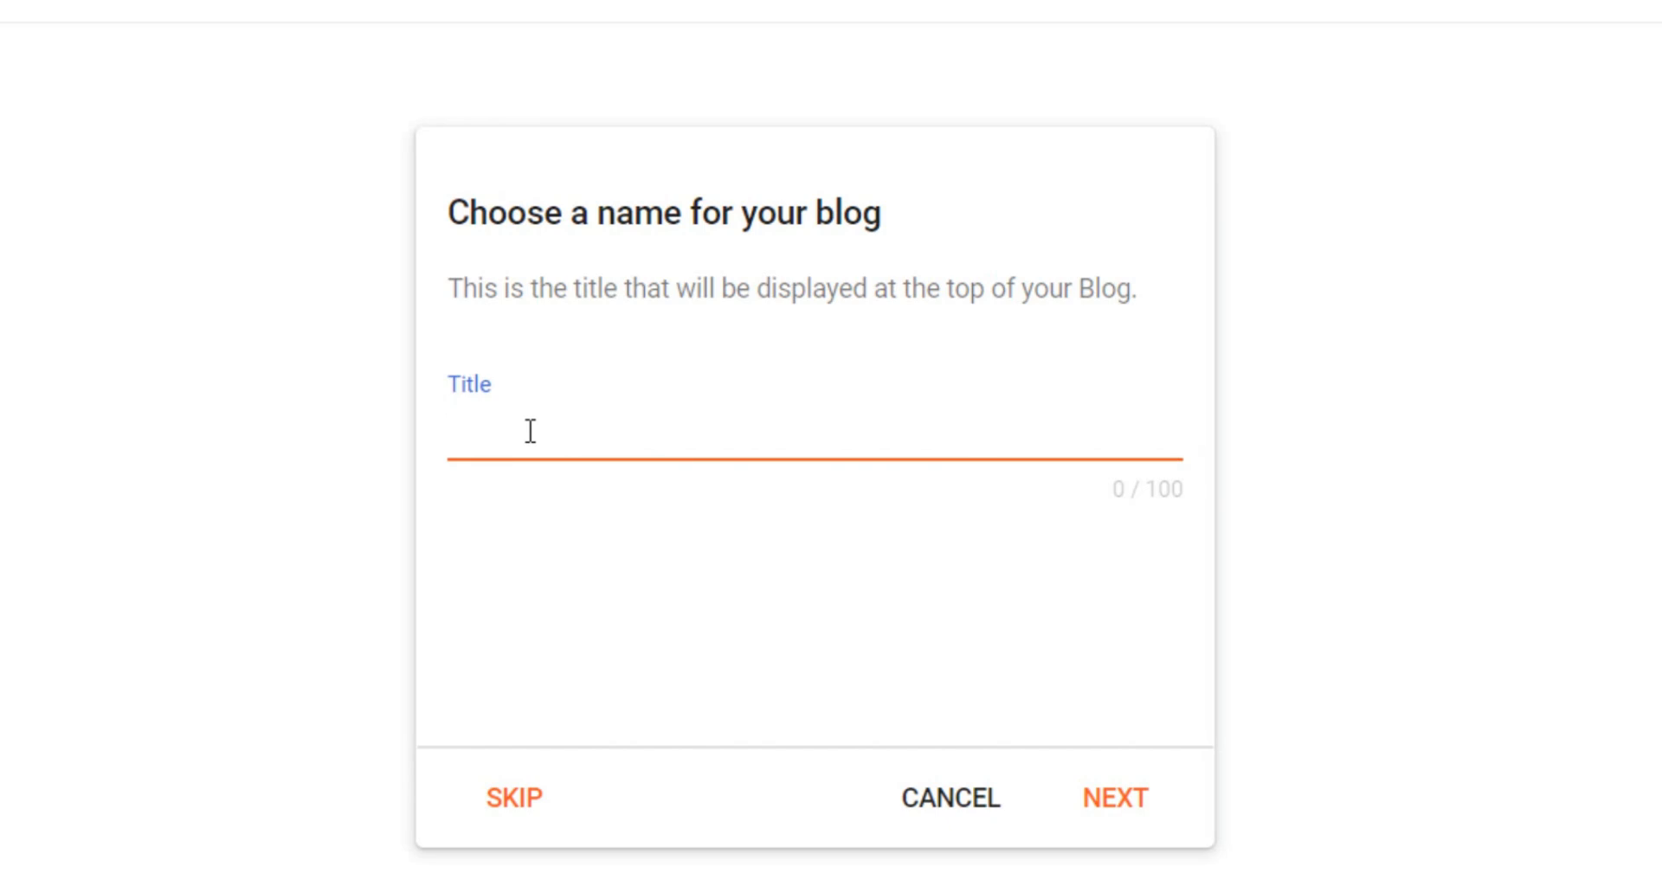
type("Learn Digital Skills")
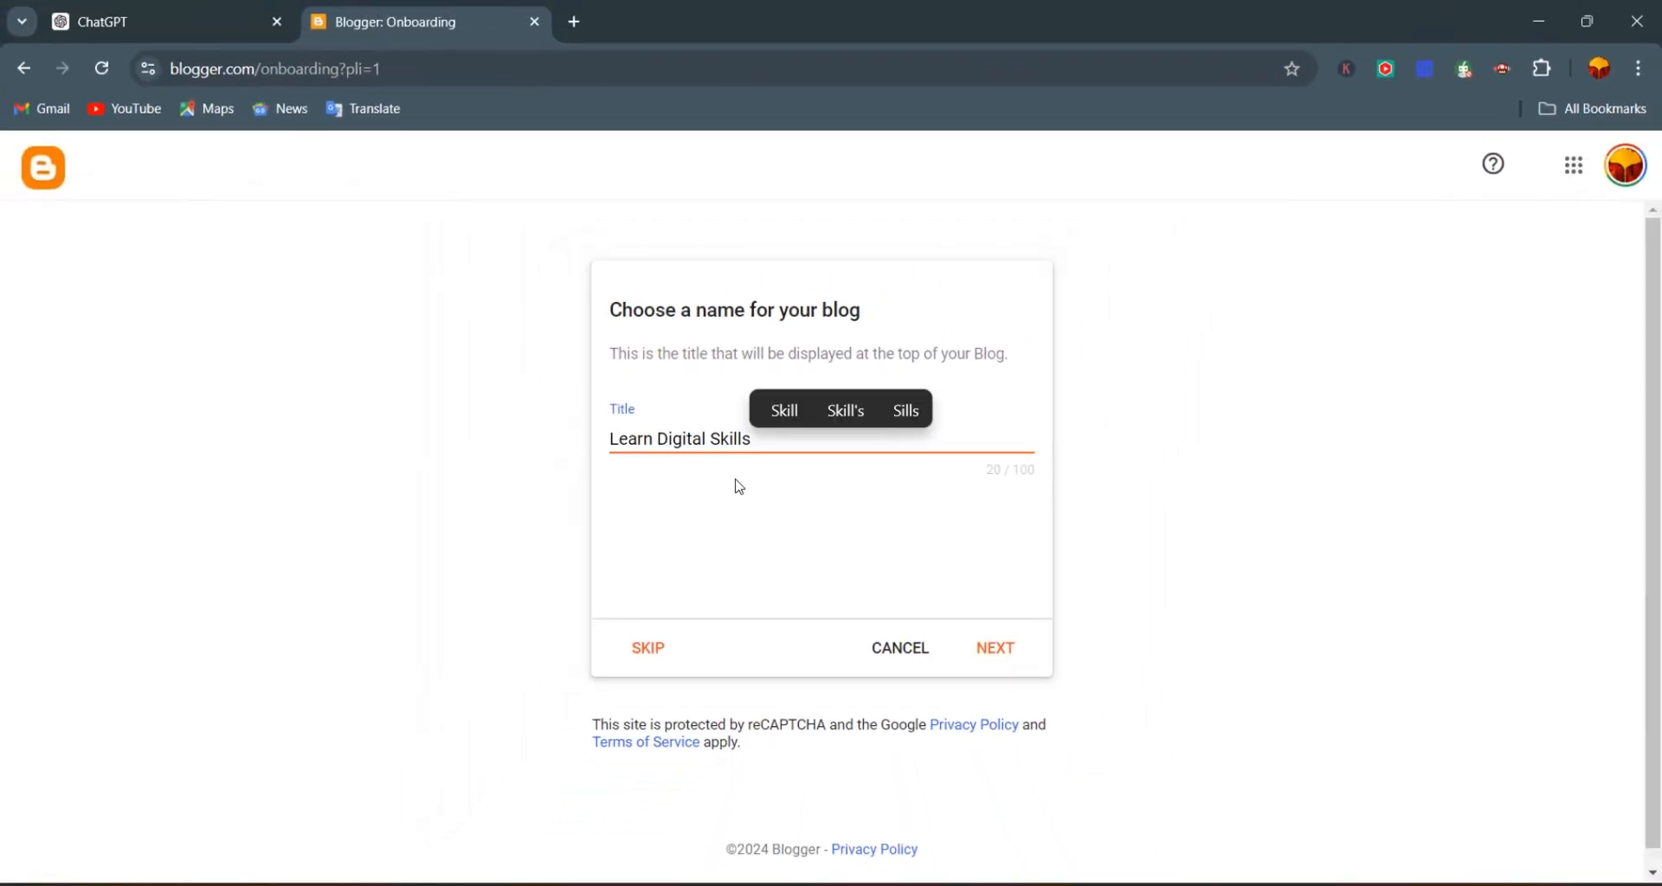
left_click(996, 649)
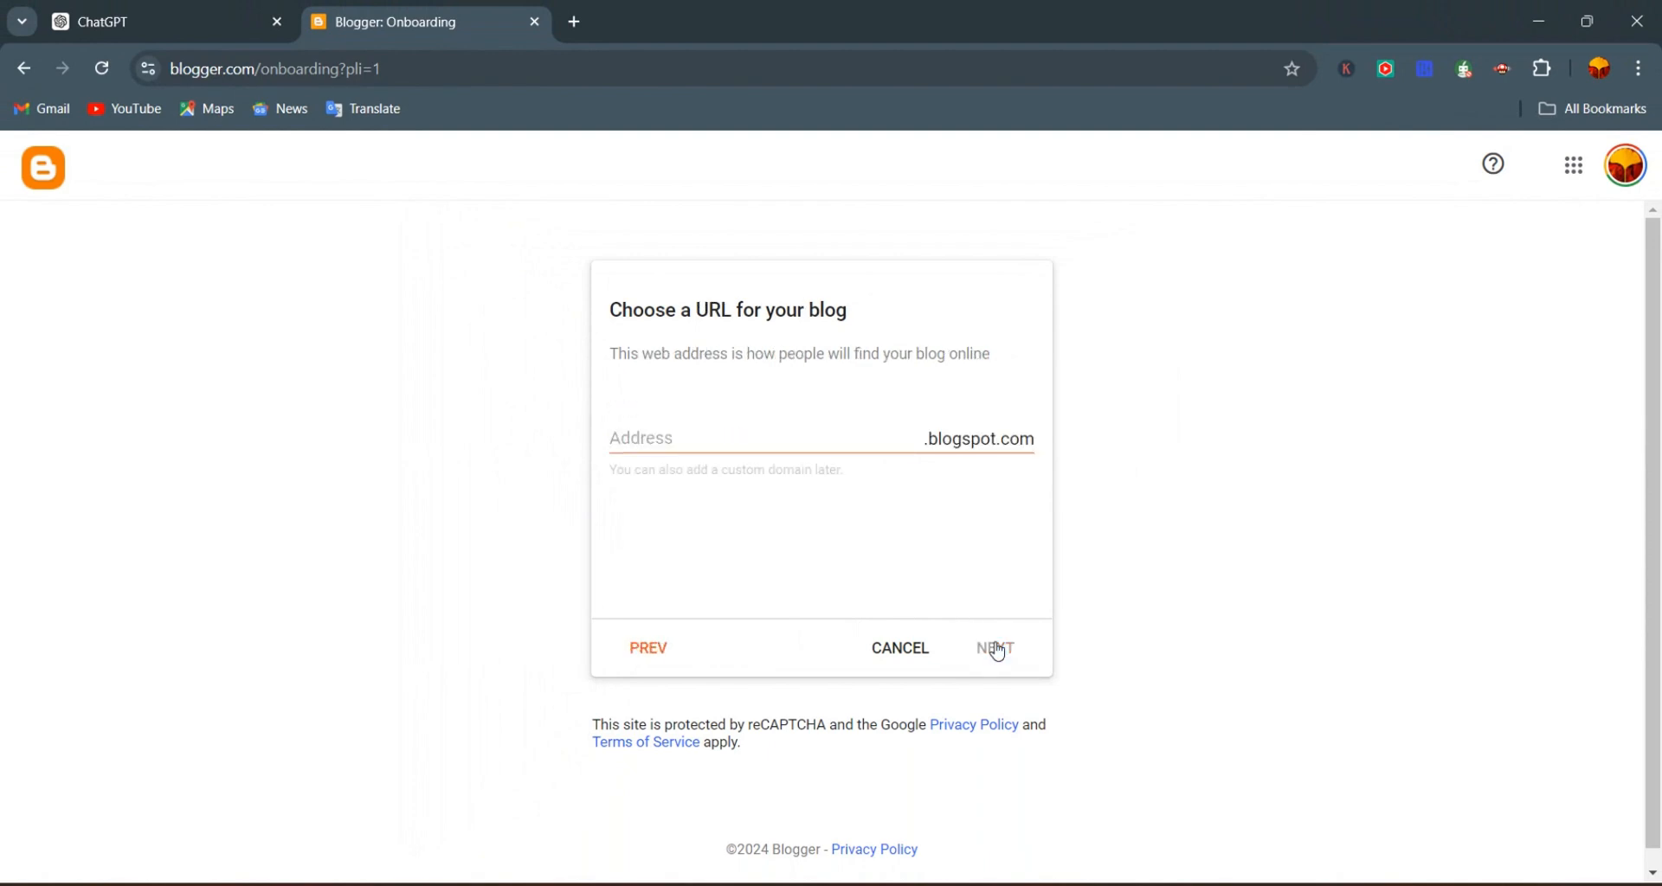
Give the blog a blogspot.com address beginning with "learndigital" and continue to the display name stage
left_click(673, 434)
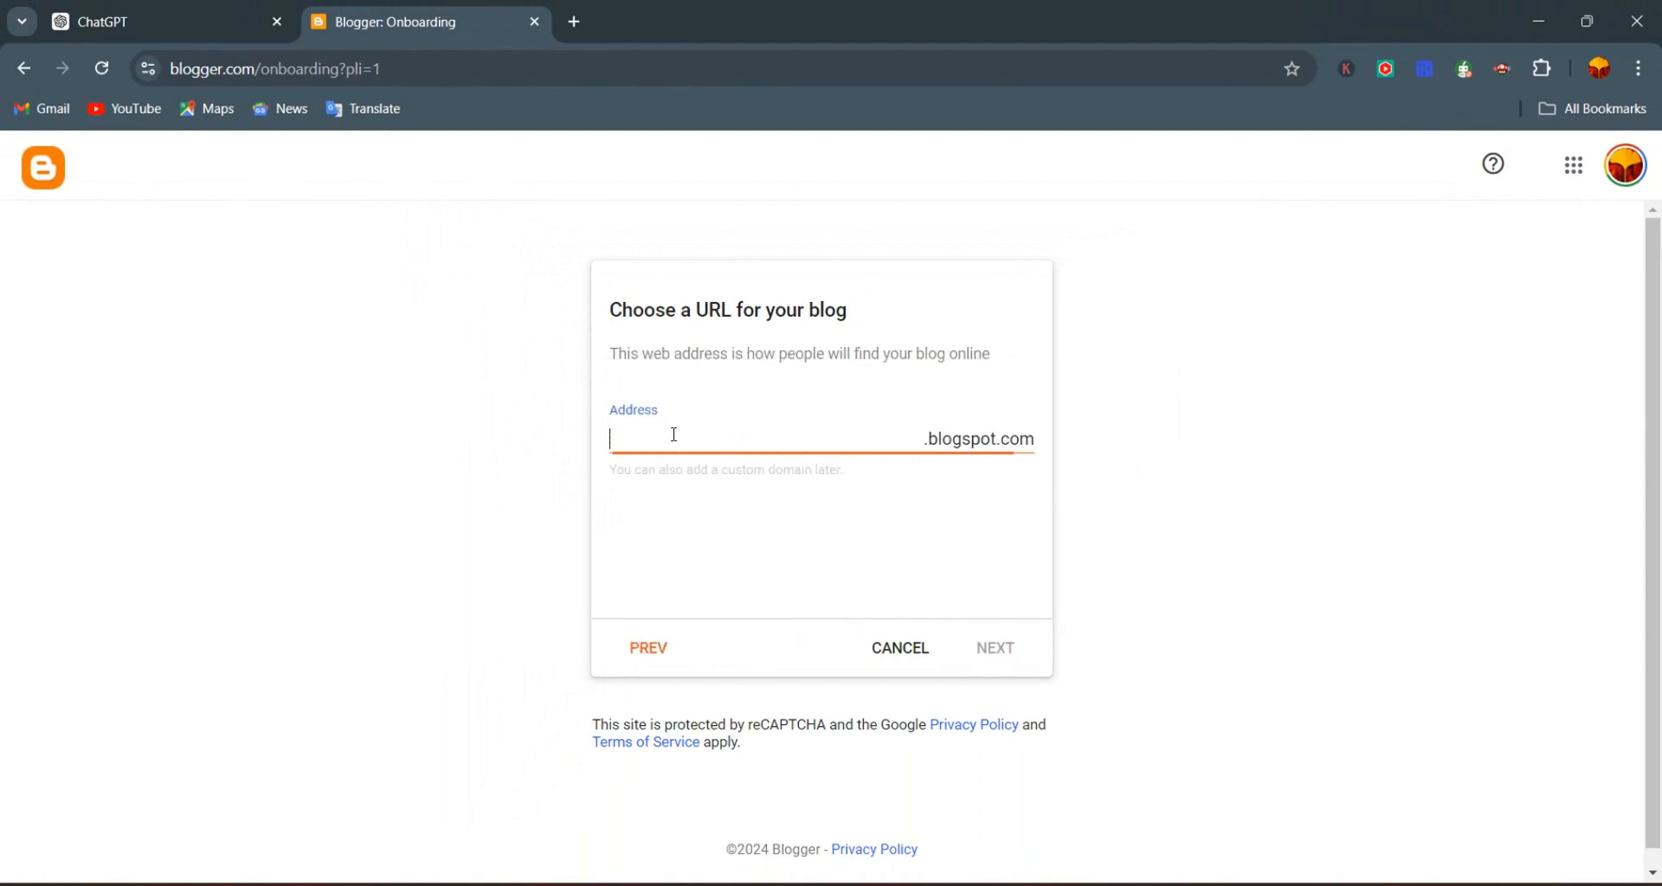
type("lear")
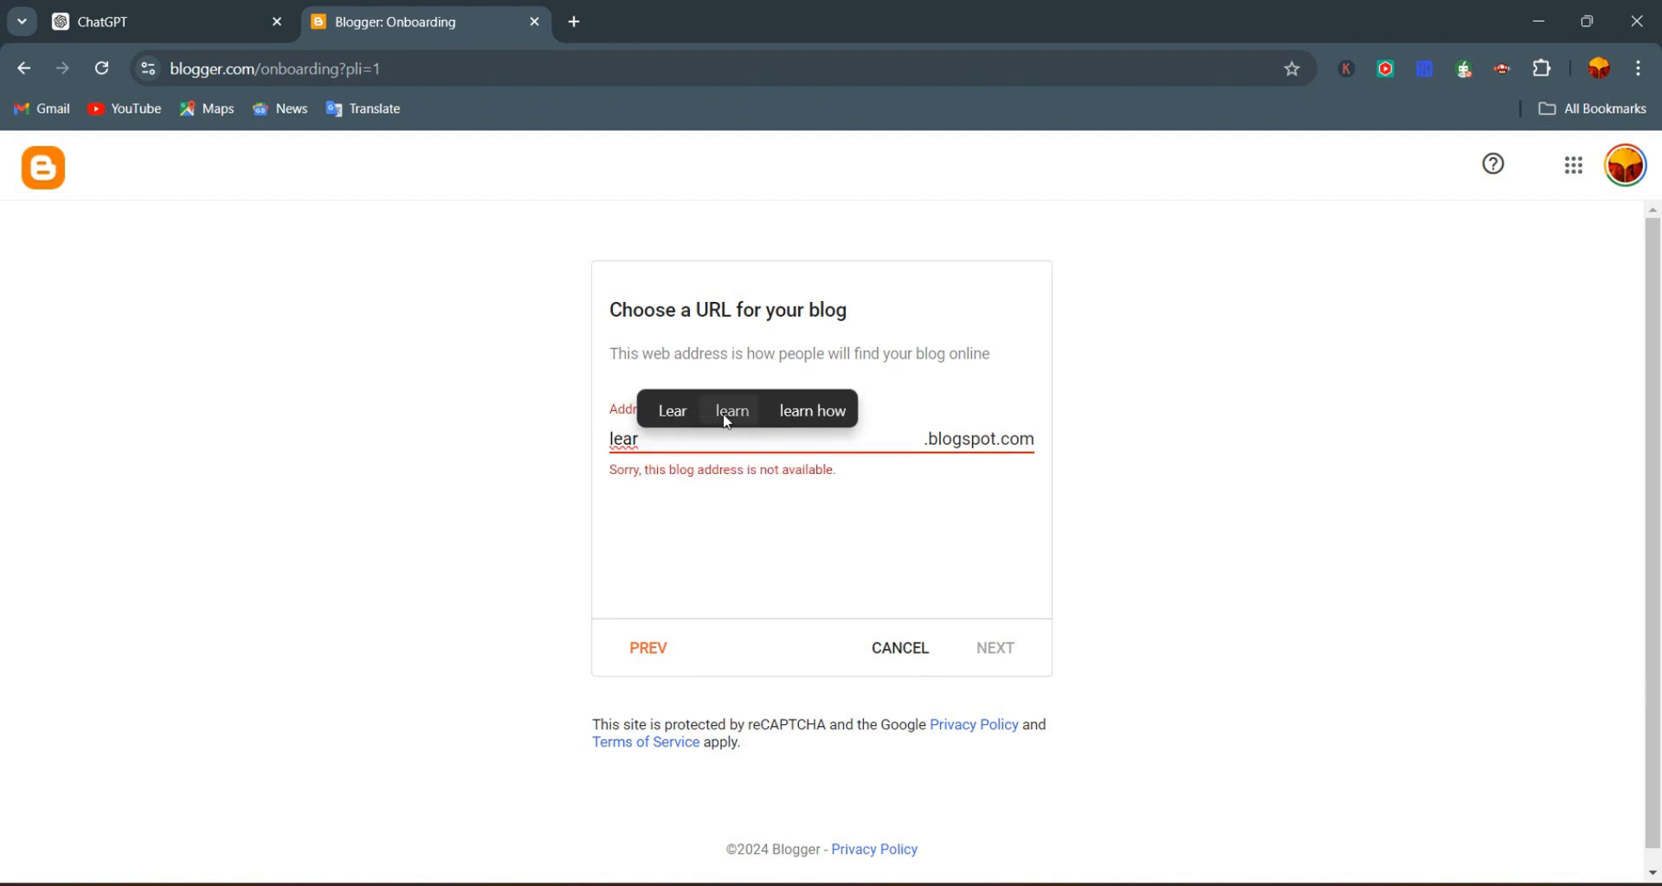
left_click(726, 414)
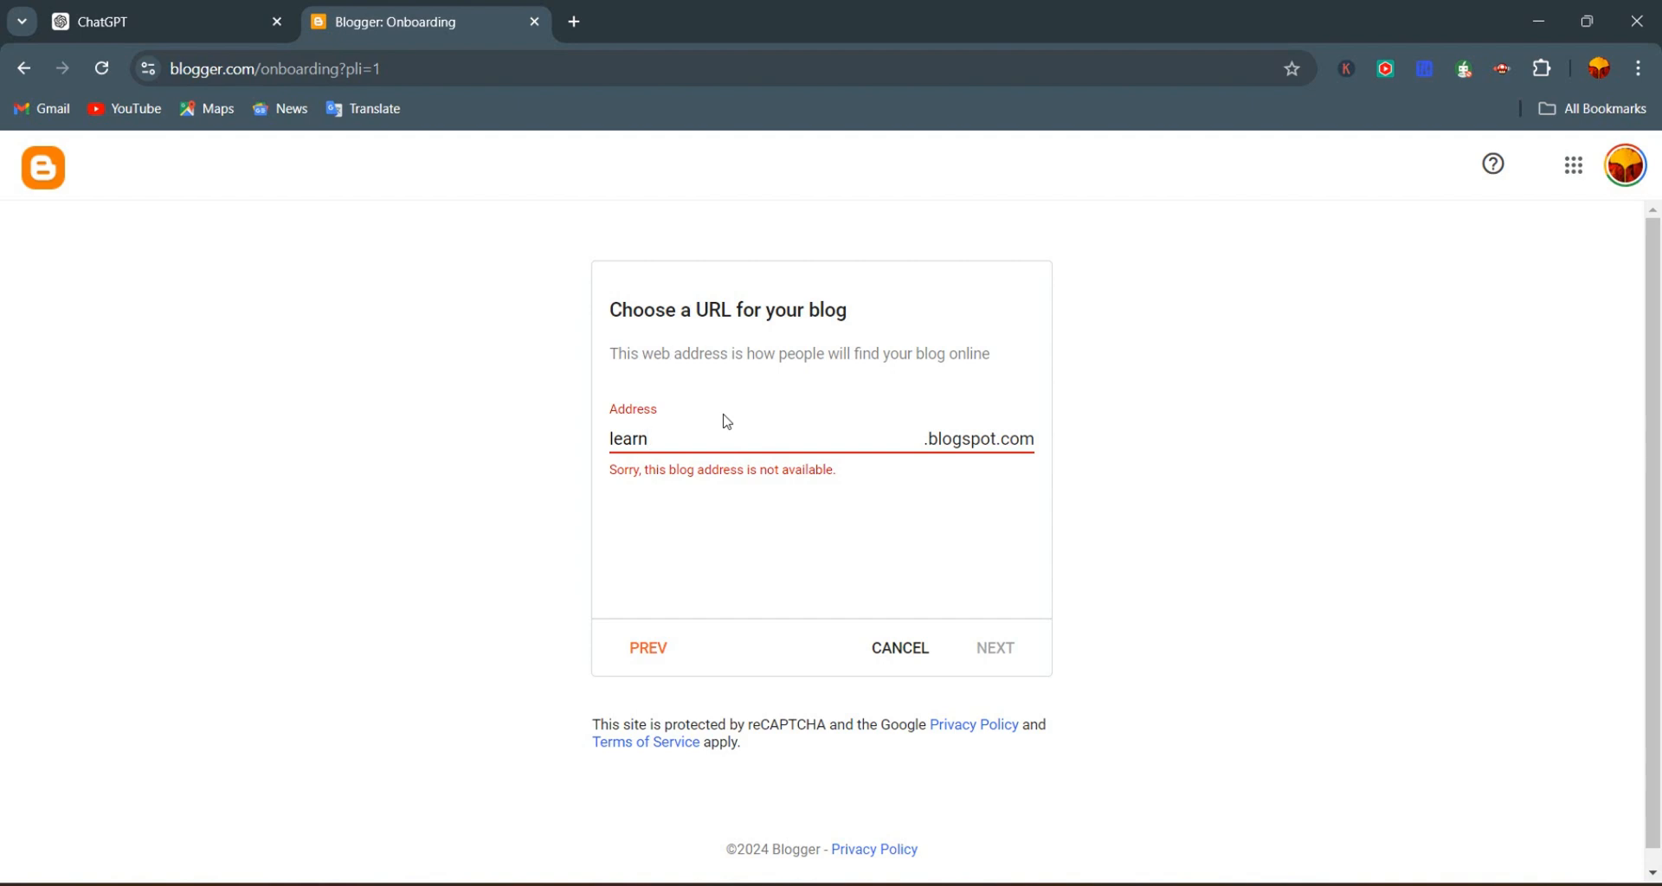
type("digital")
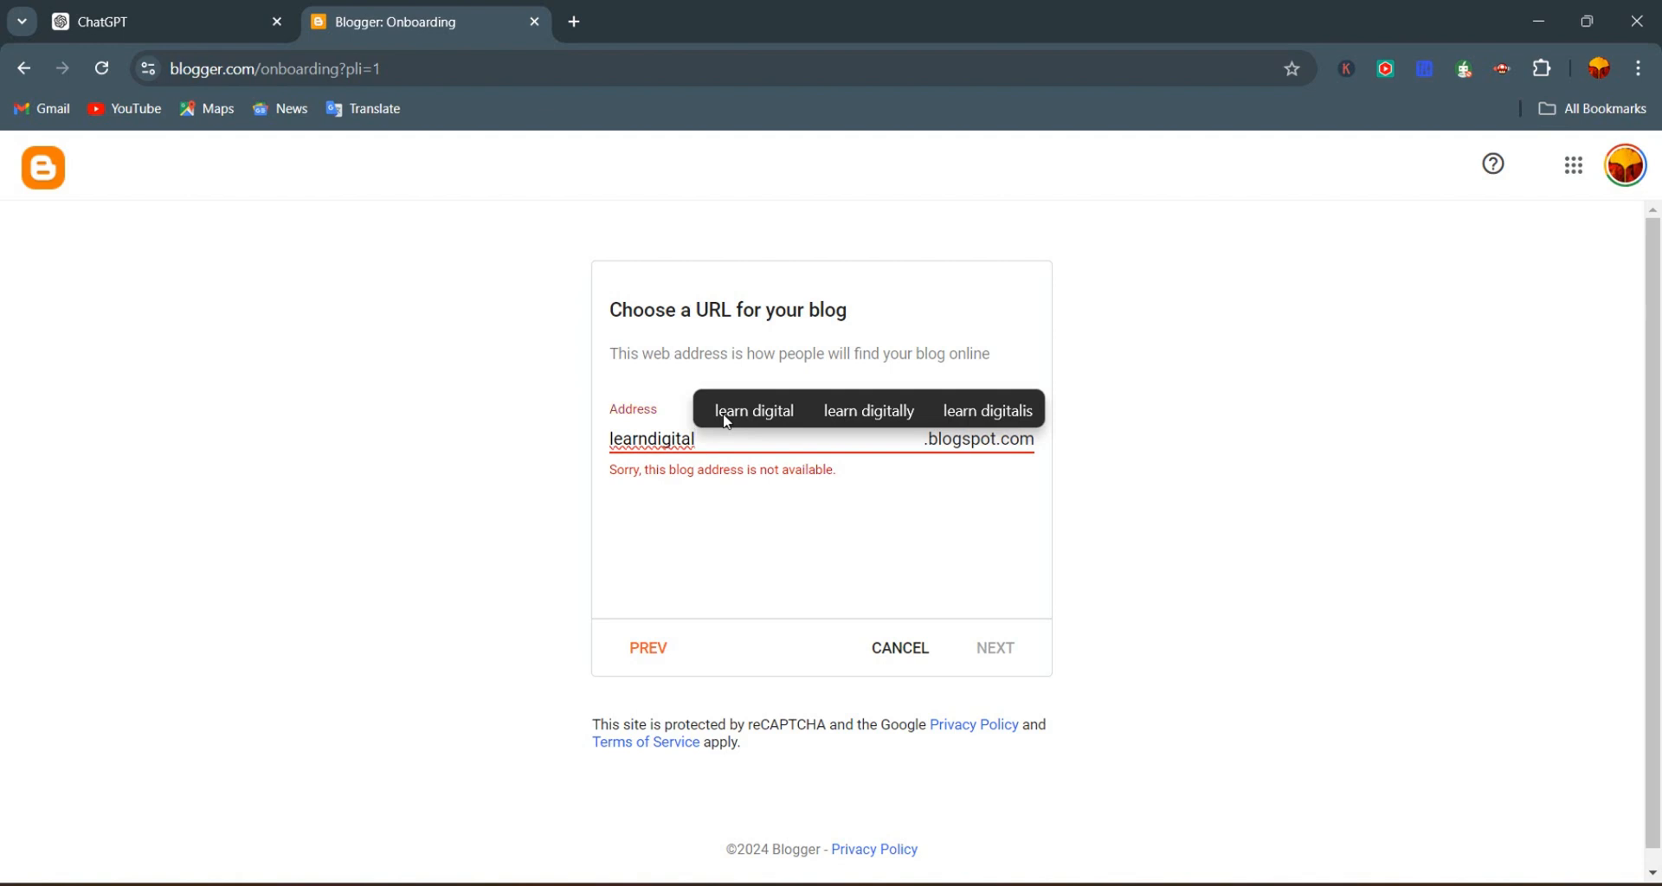
left_click(1005, 657)
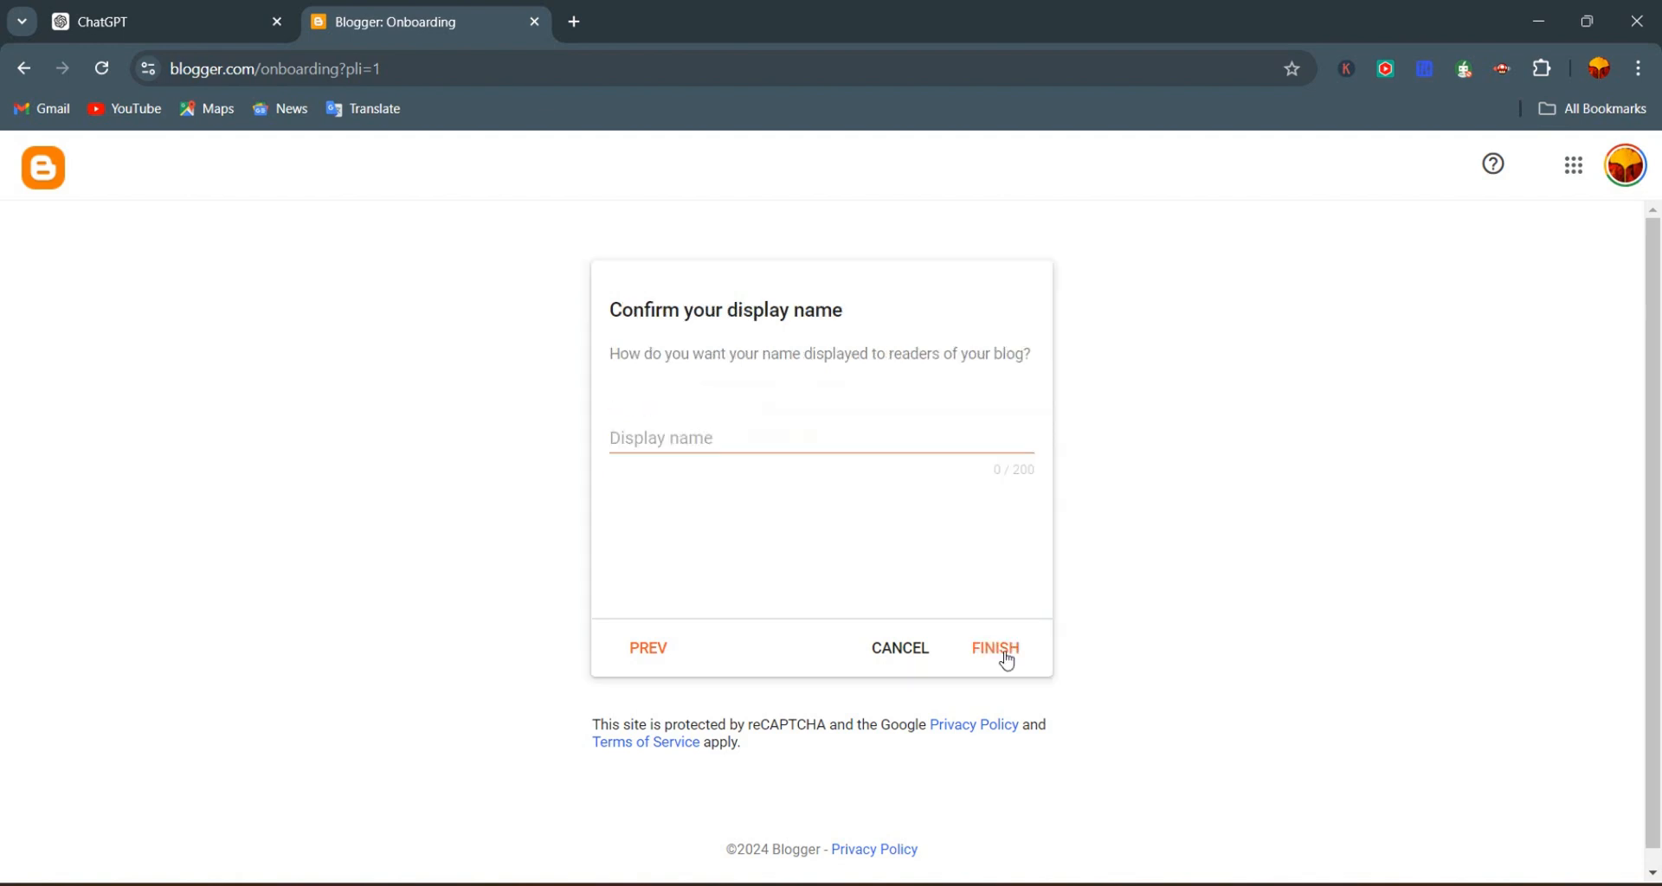
Enter a reader-facing display name beginning with "Learn" and finish creating the blog
left_click(656, 436)
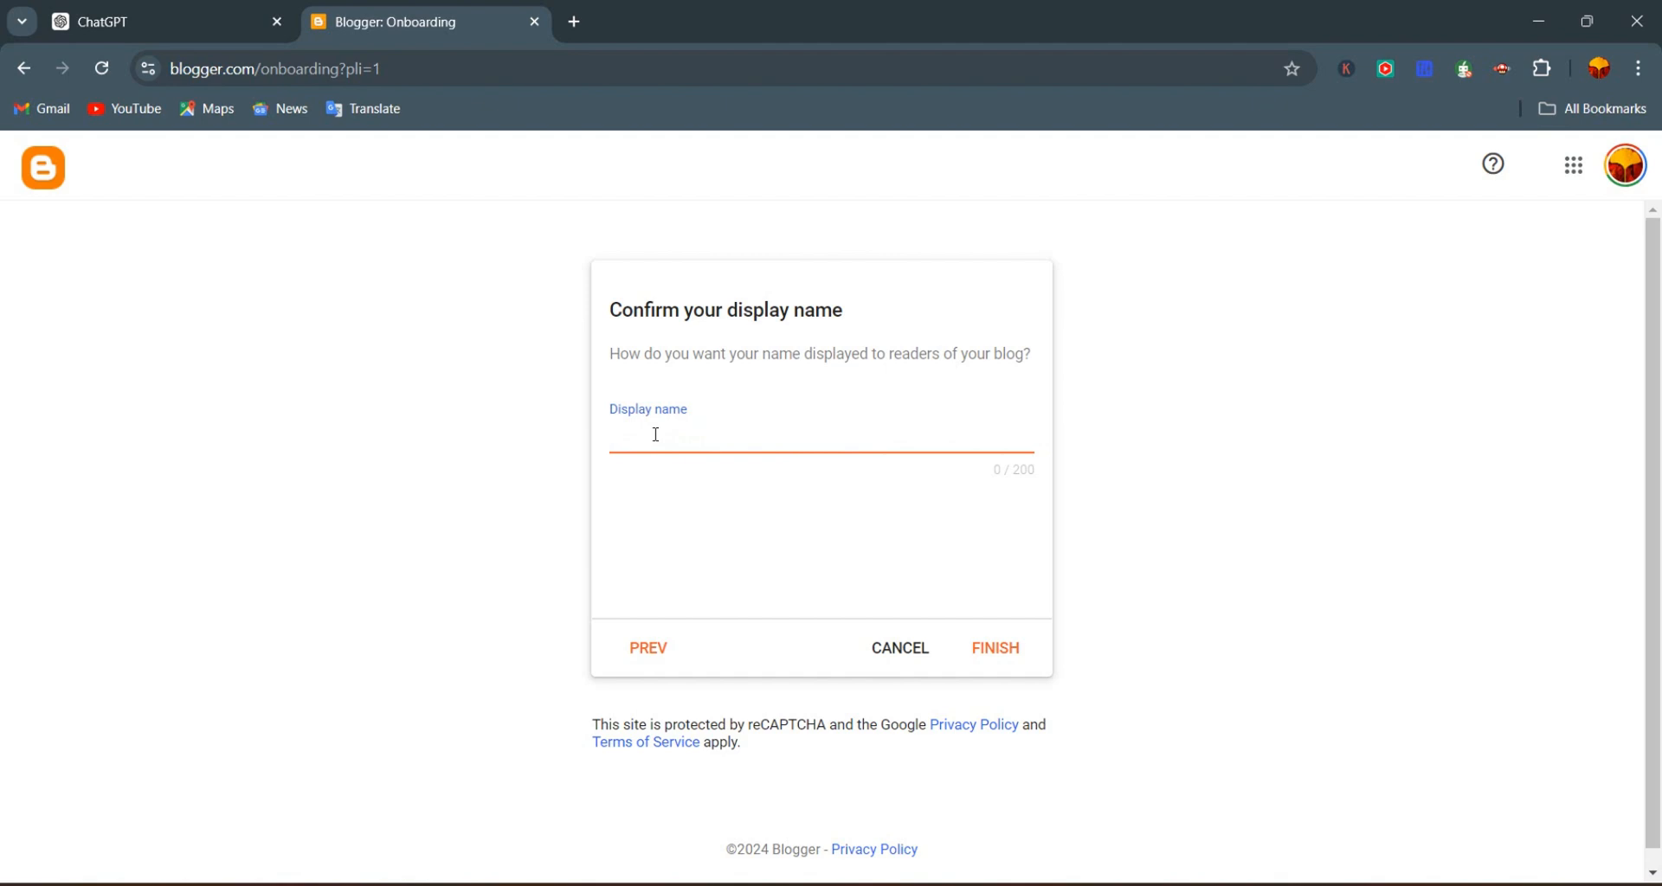
type("Le")
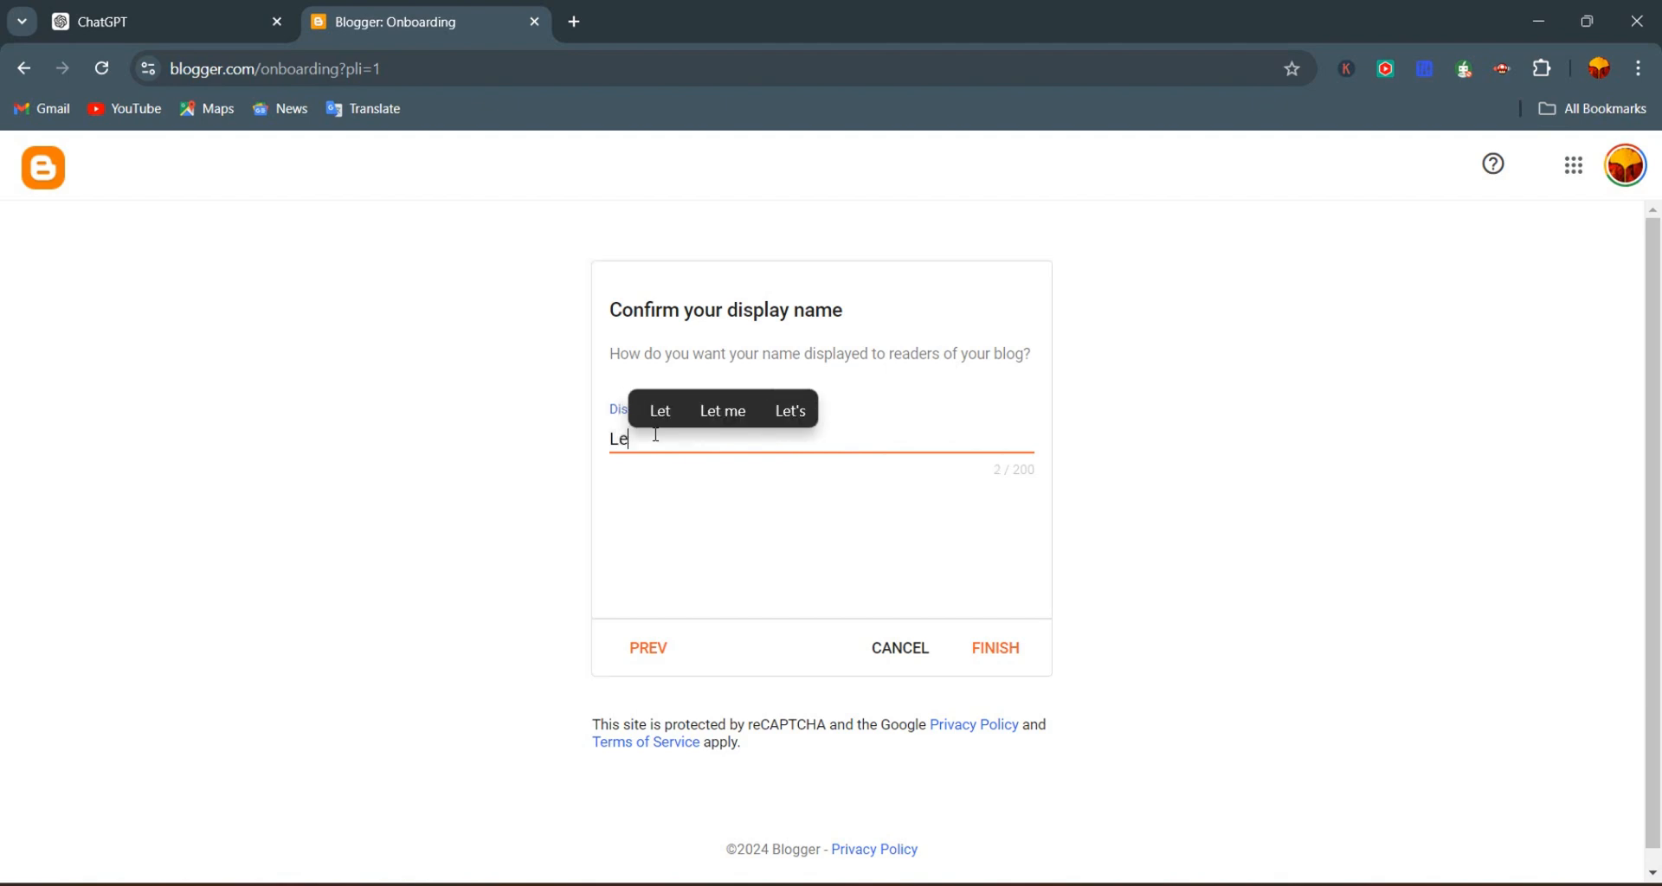
type("arn")
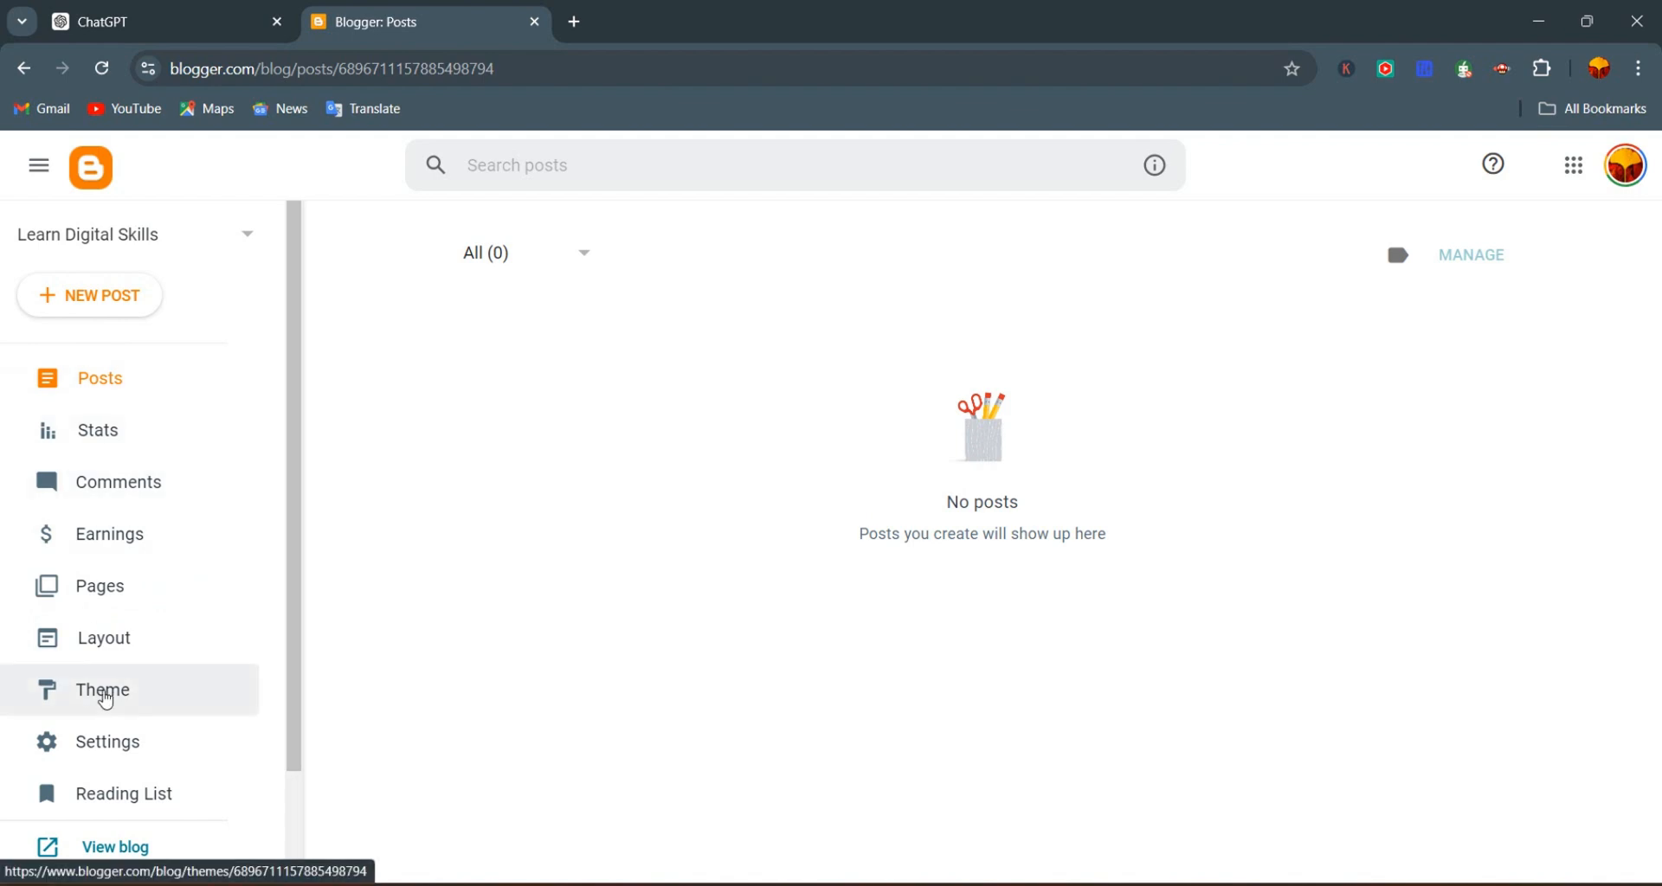
Browse the blog's theme gallery and open the light Contempo theme for a closer look
left_click(106, 697)
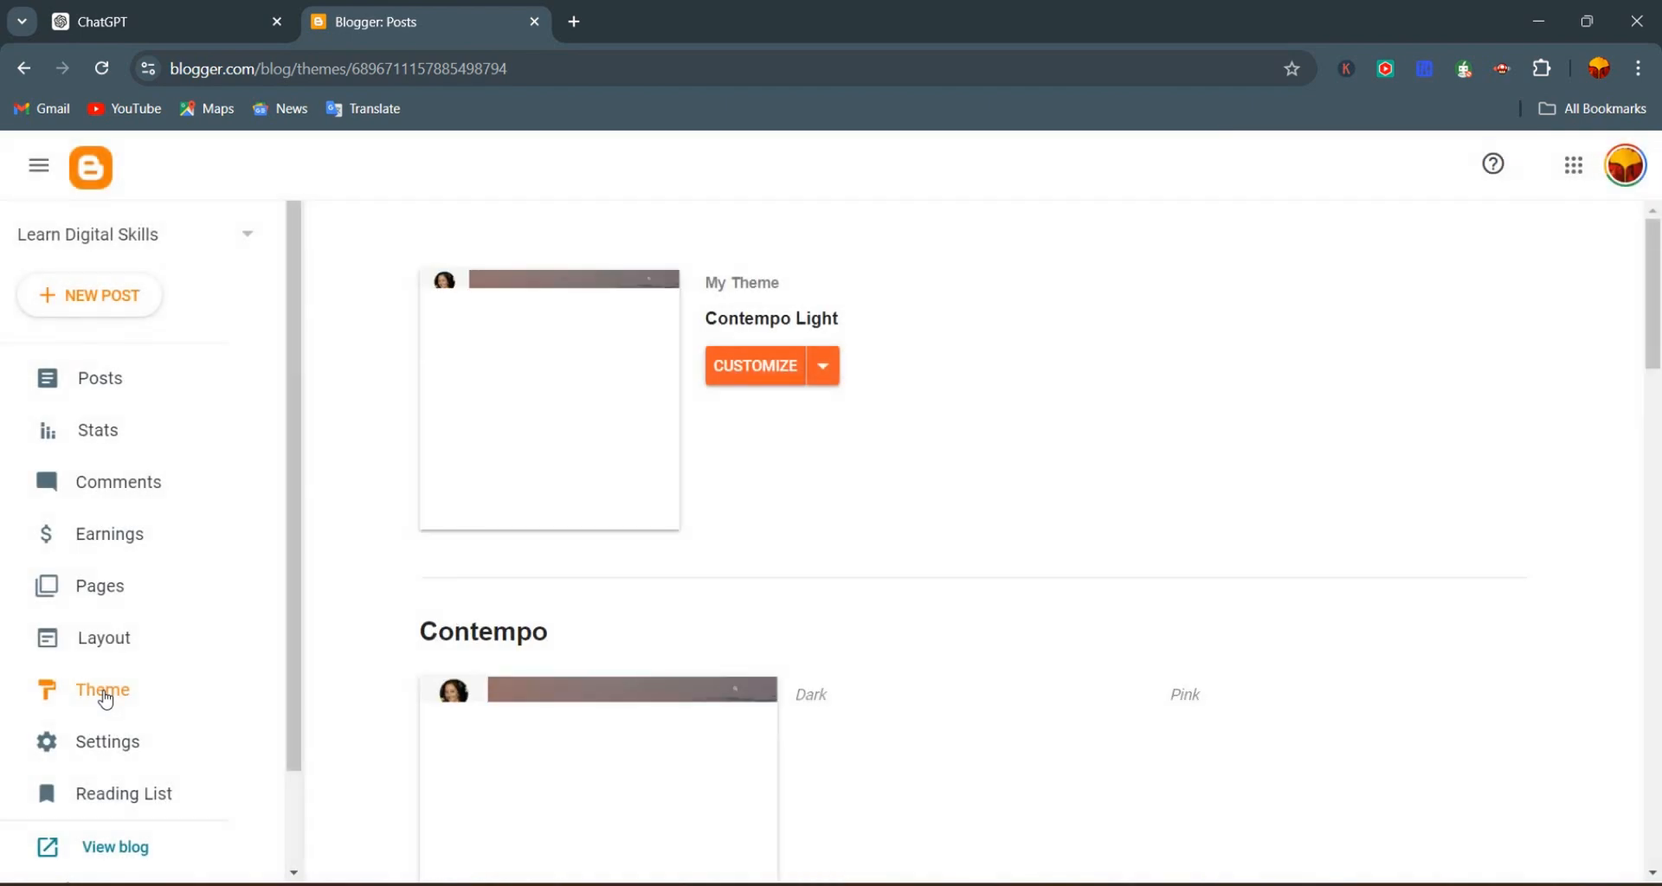
scroll(773, 557, "down", 12)
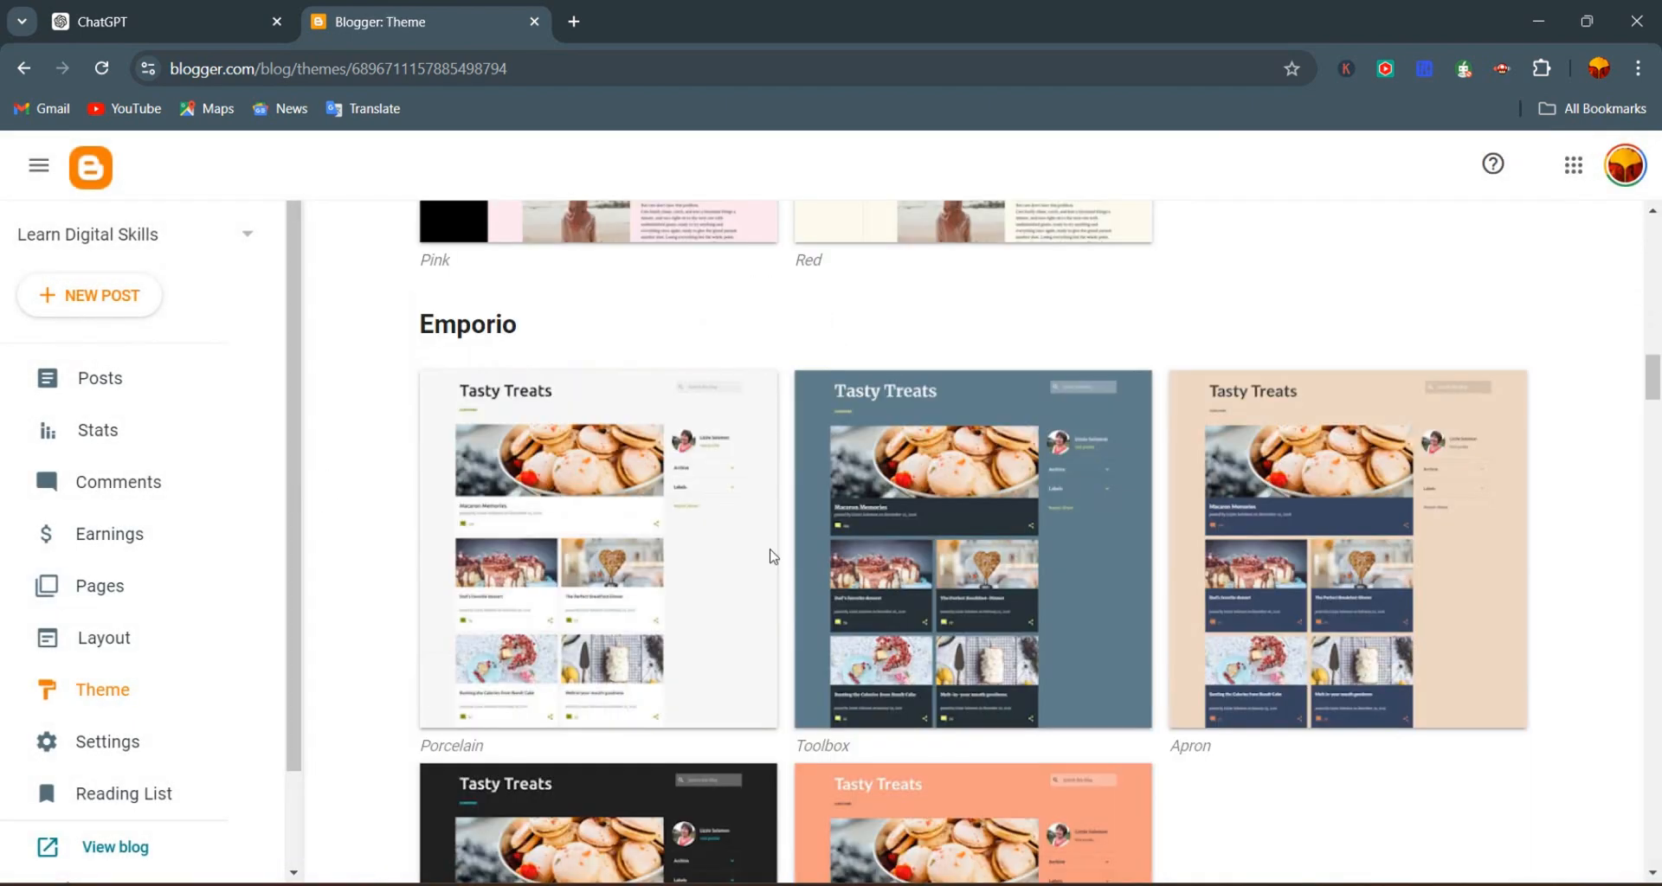
scroll(969, 359, "up", 12)
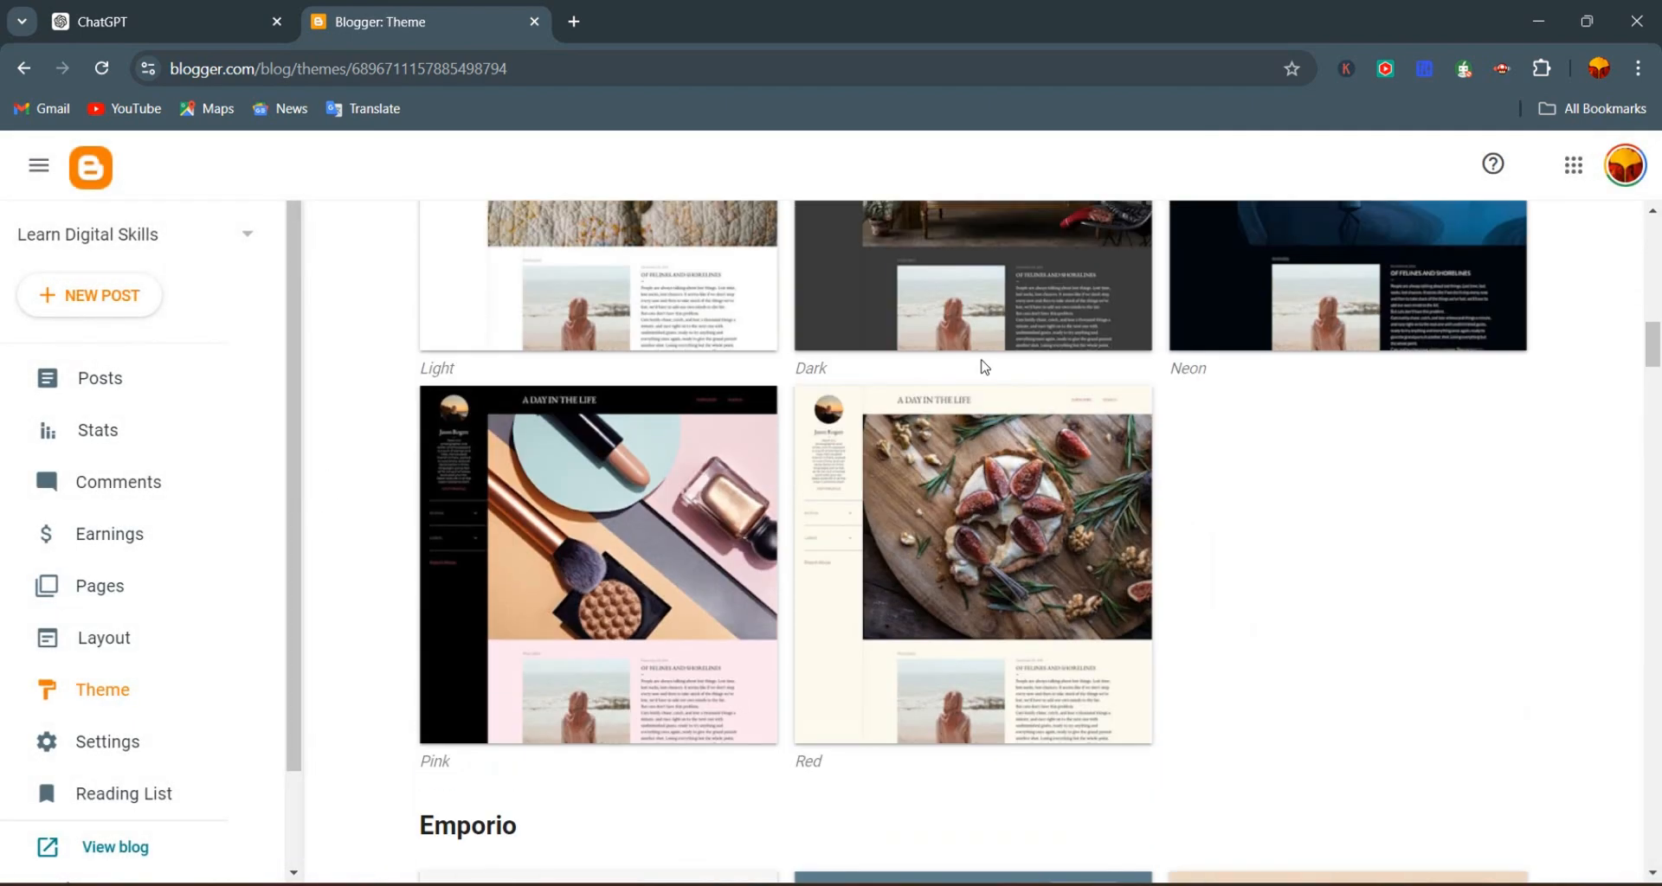
scroll(865, 381, "up", 3)
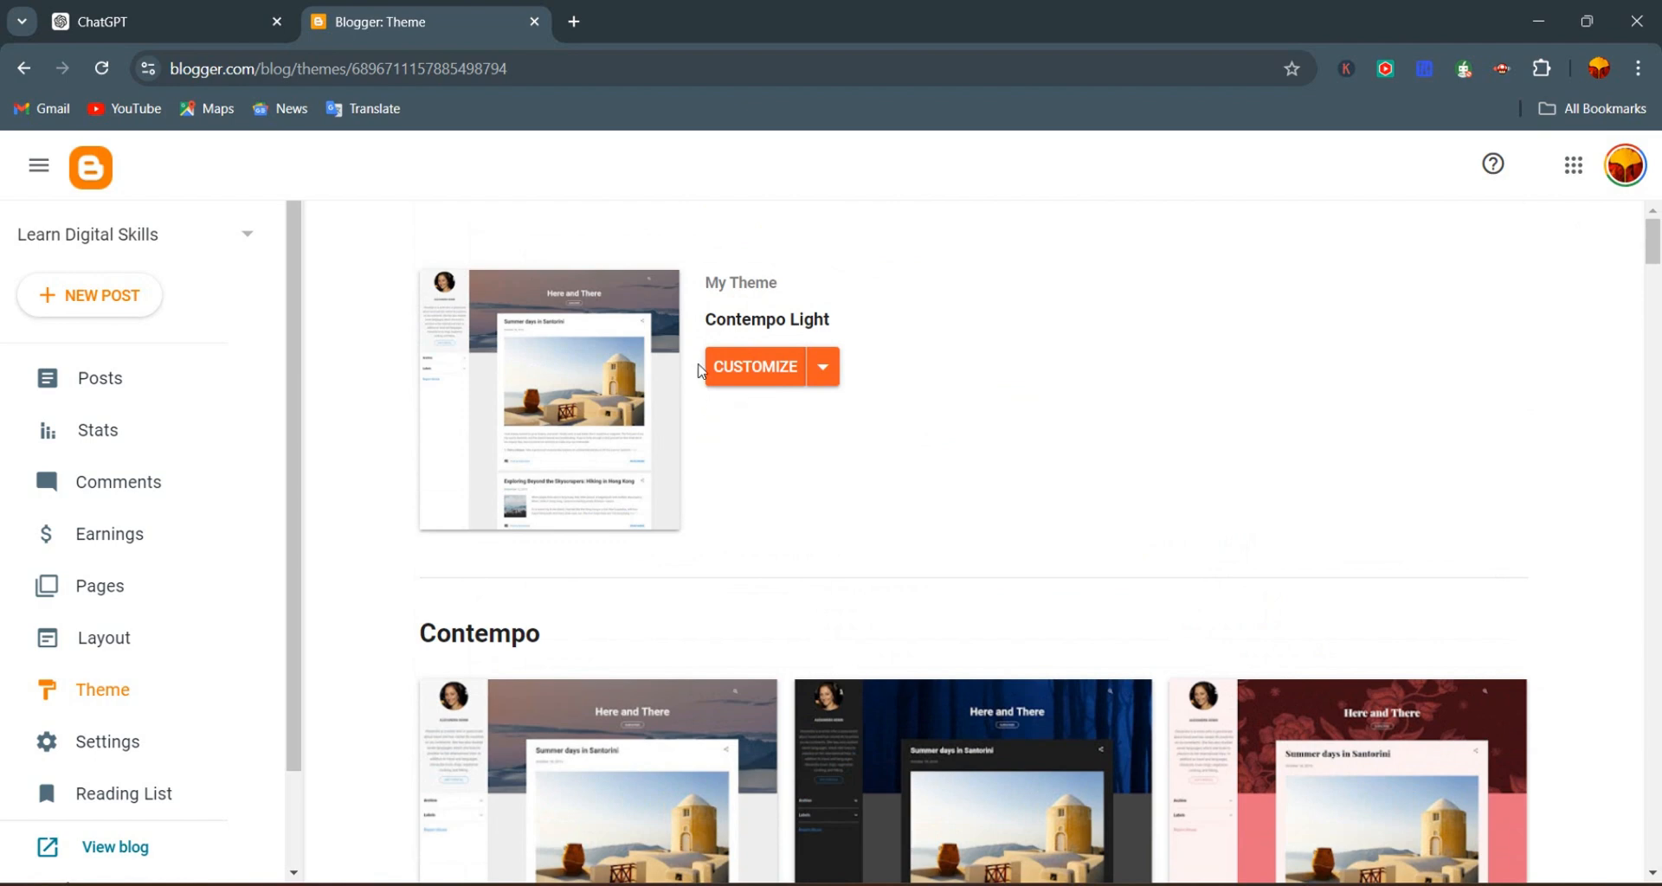
scroll(901, 606, "down", 3)
scroll(791, 631, "up", 1)
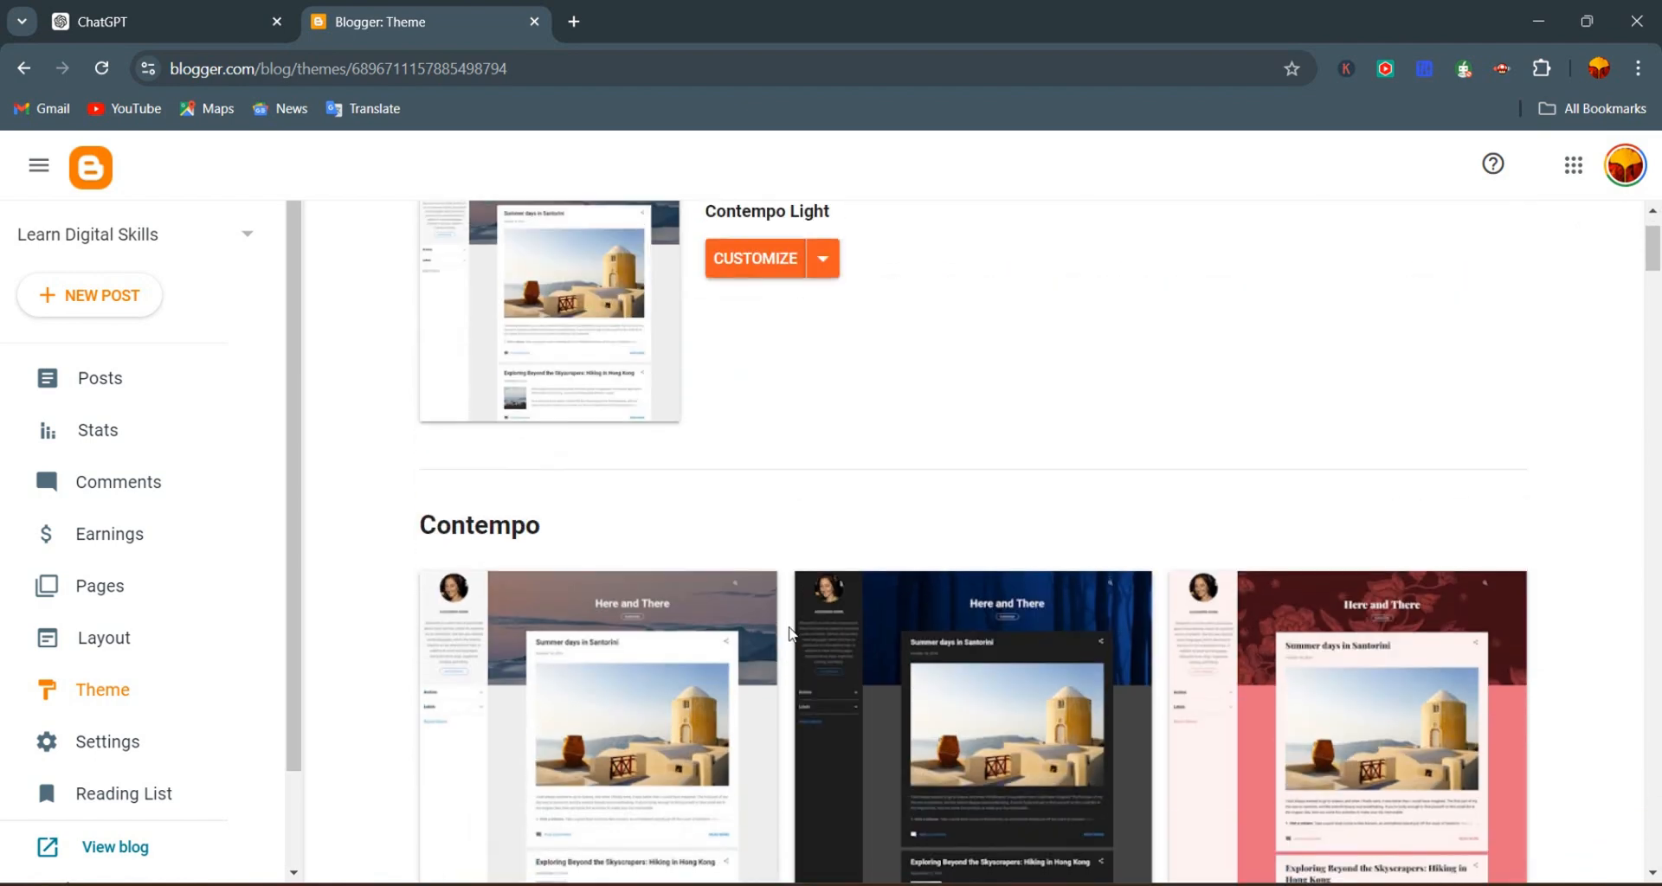
scroll(791, 631, "down", 3)
left_click(598, 589)
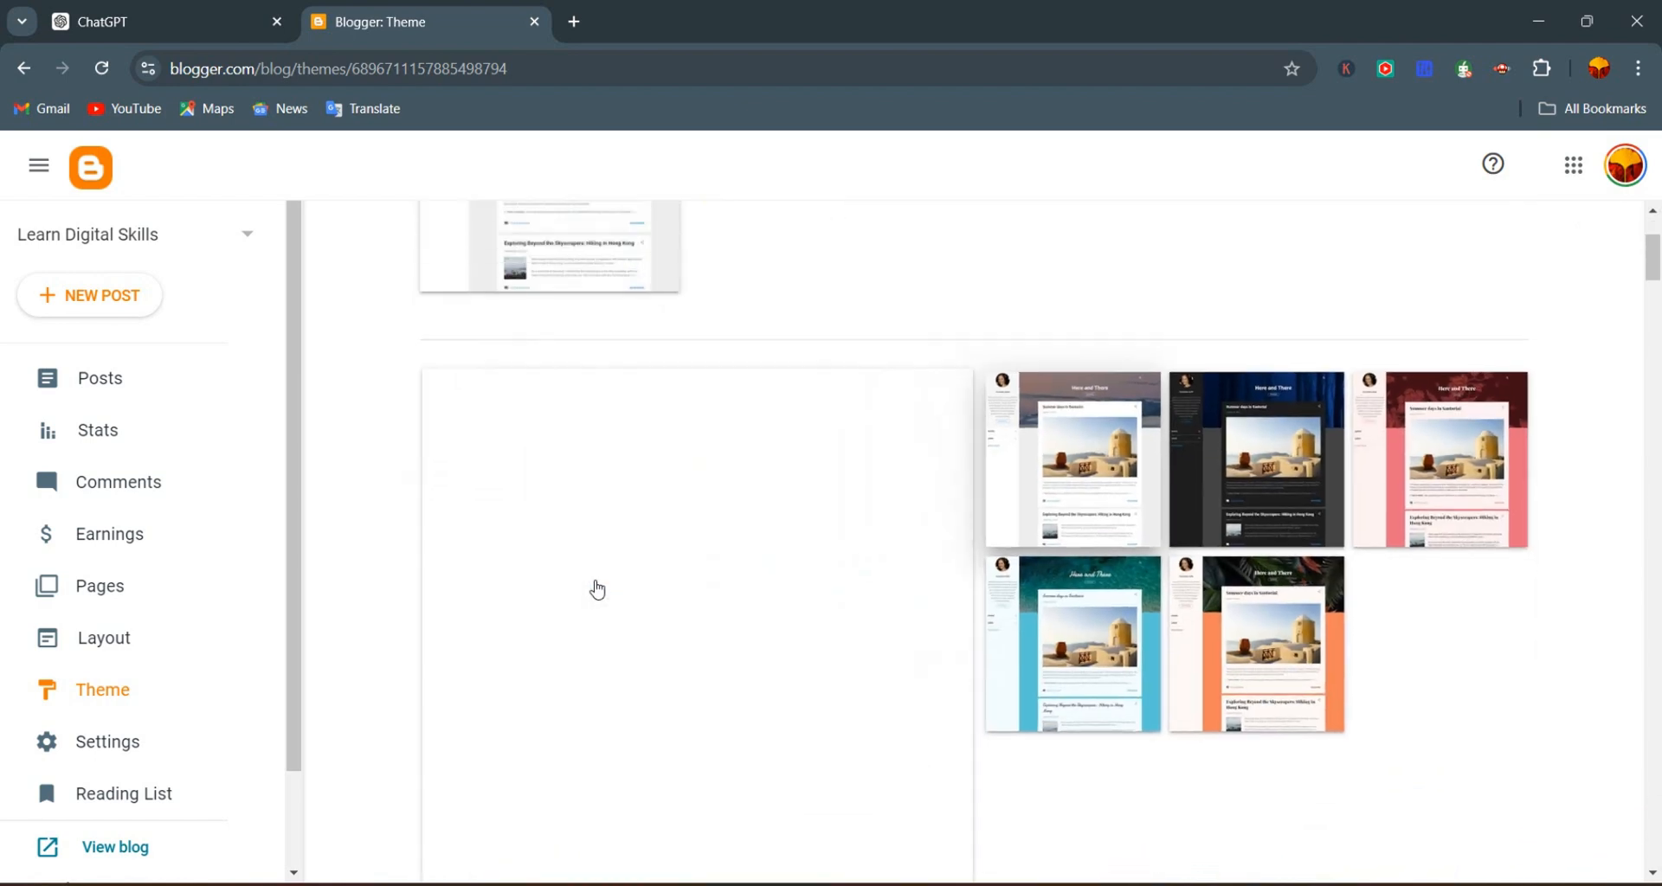
left_click(666, 506)
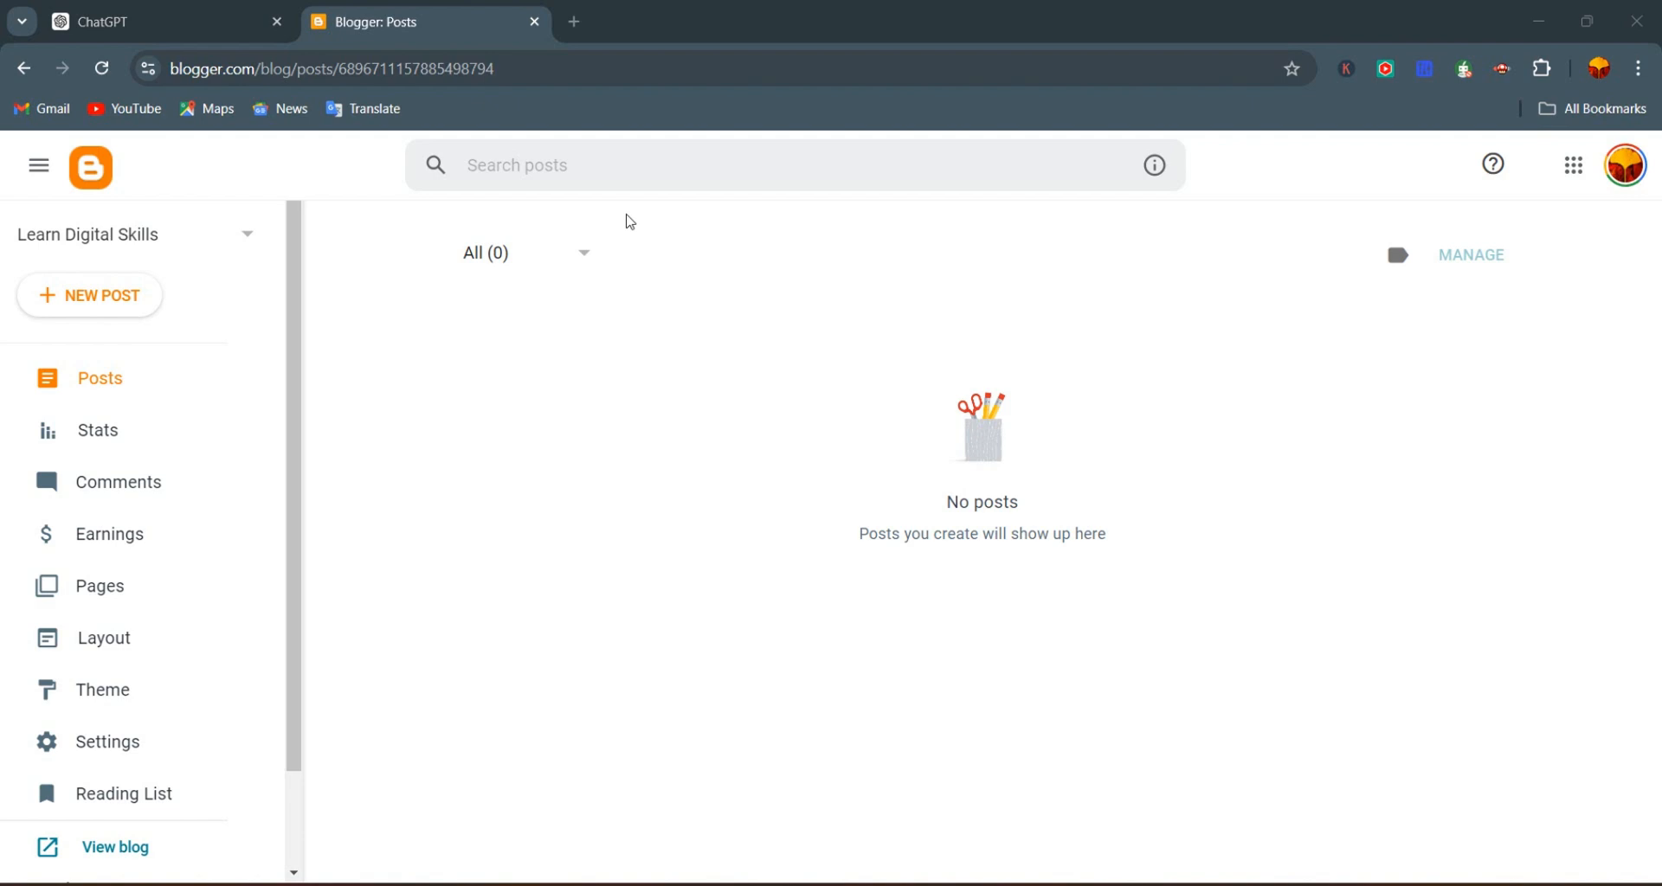
Switch to ChatGPT and set the Keywords Everywhere template Generate Complete Blog Post From Topic to a Conversational voice tone and Informative writing style
left_click(84, 11)
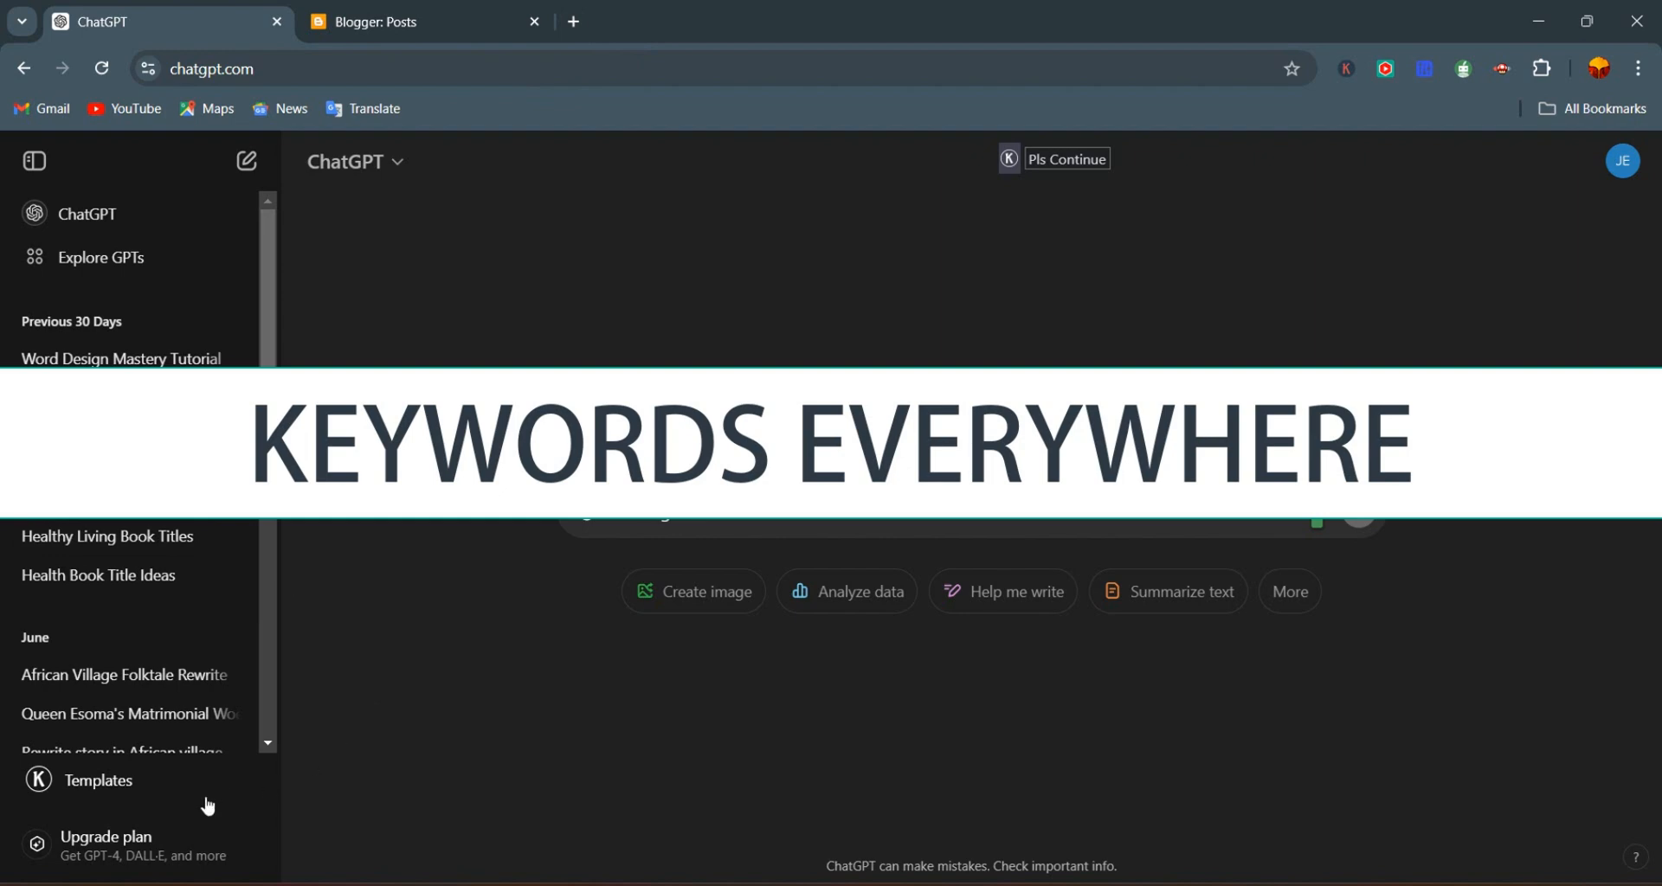
left_click(110, 798)
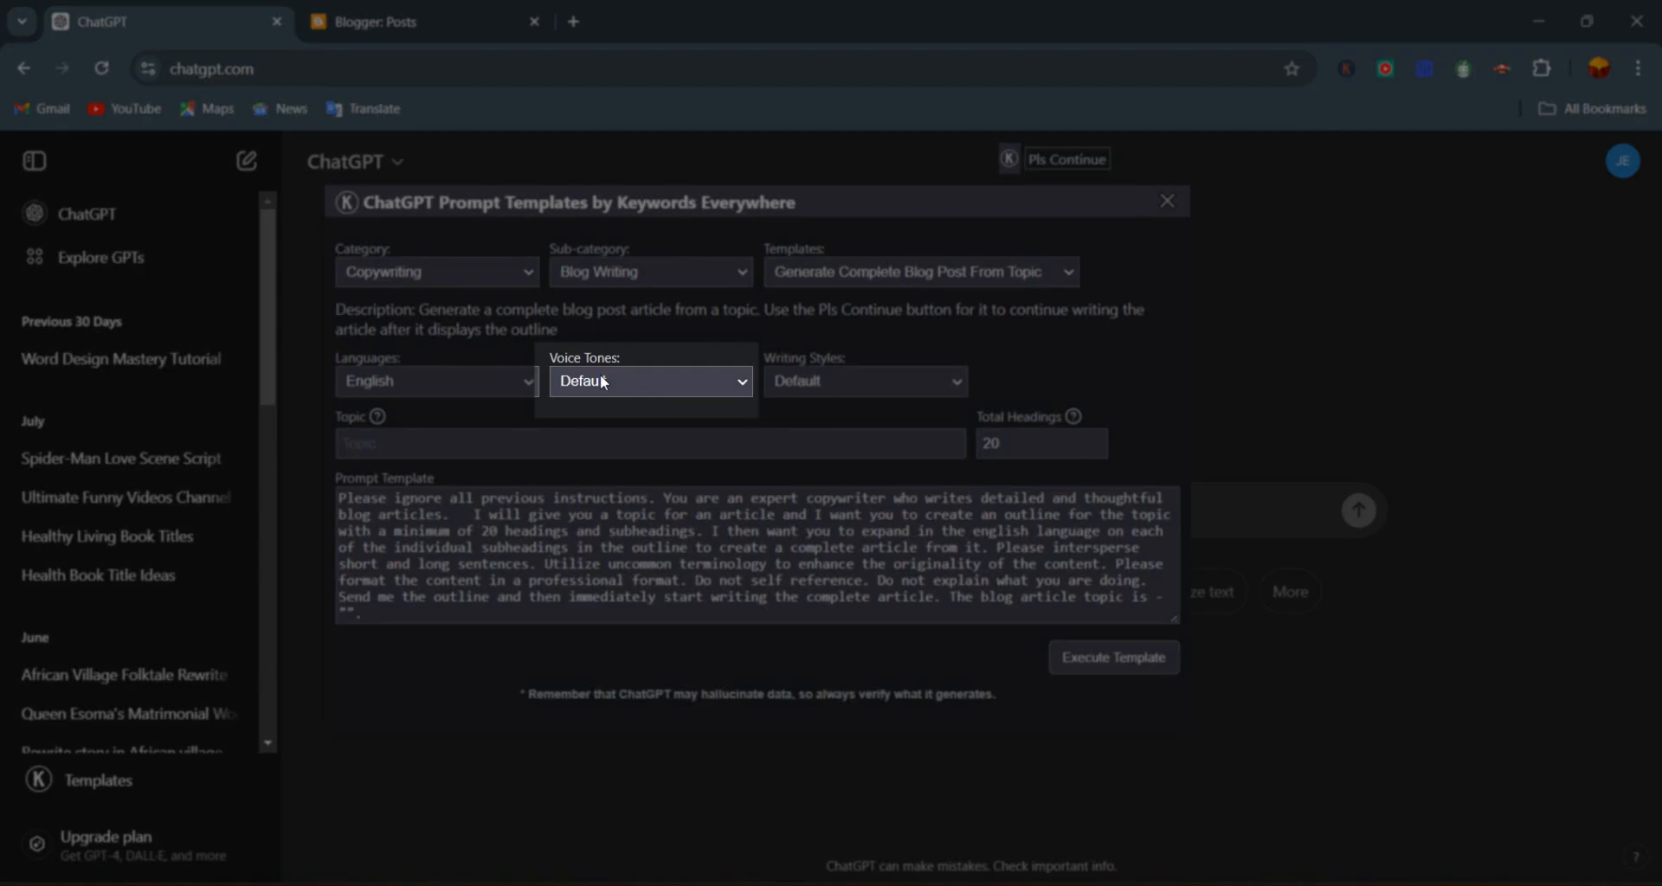
left_click(604, 381)
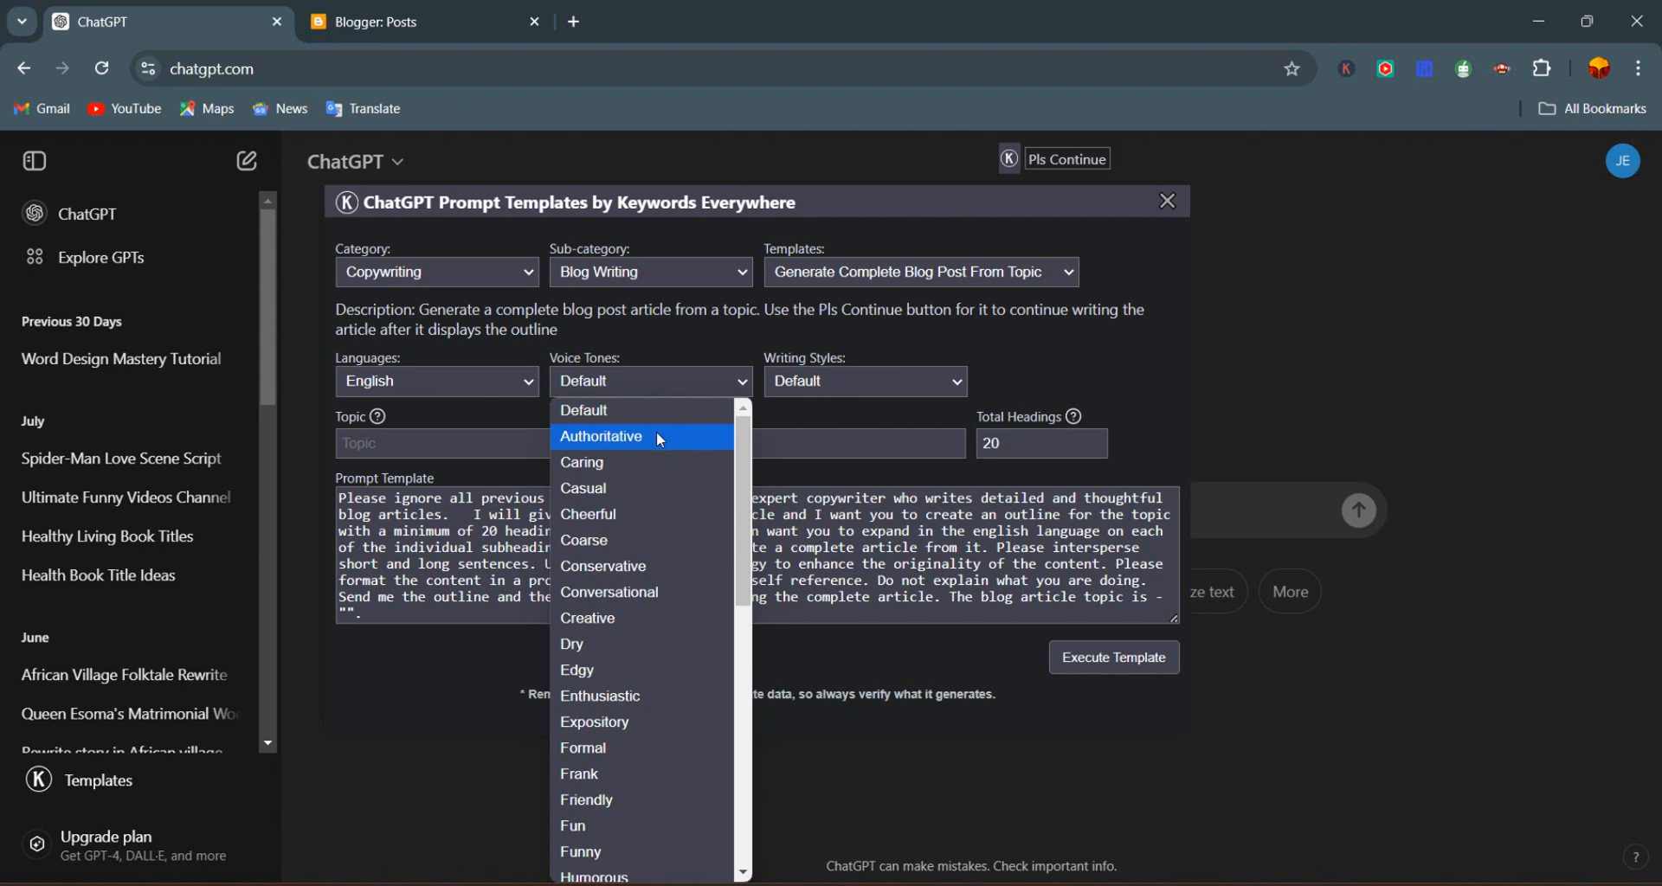
left_click(598, 594)
left_click(802, 386)
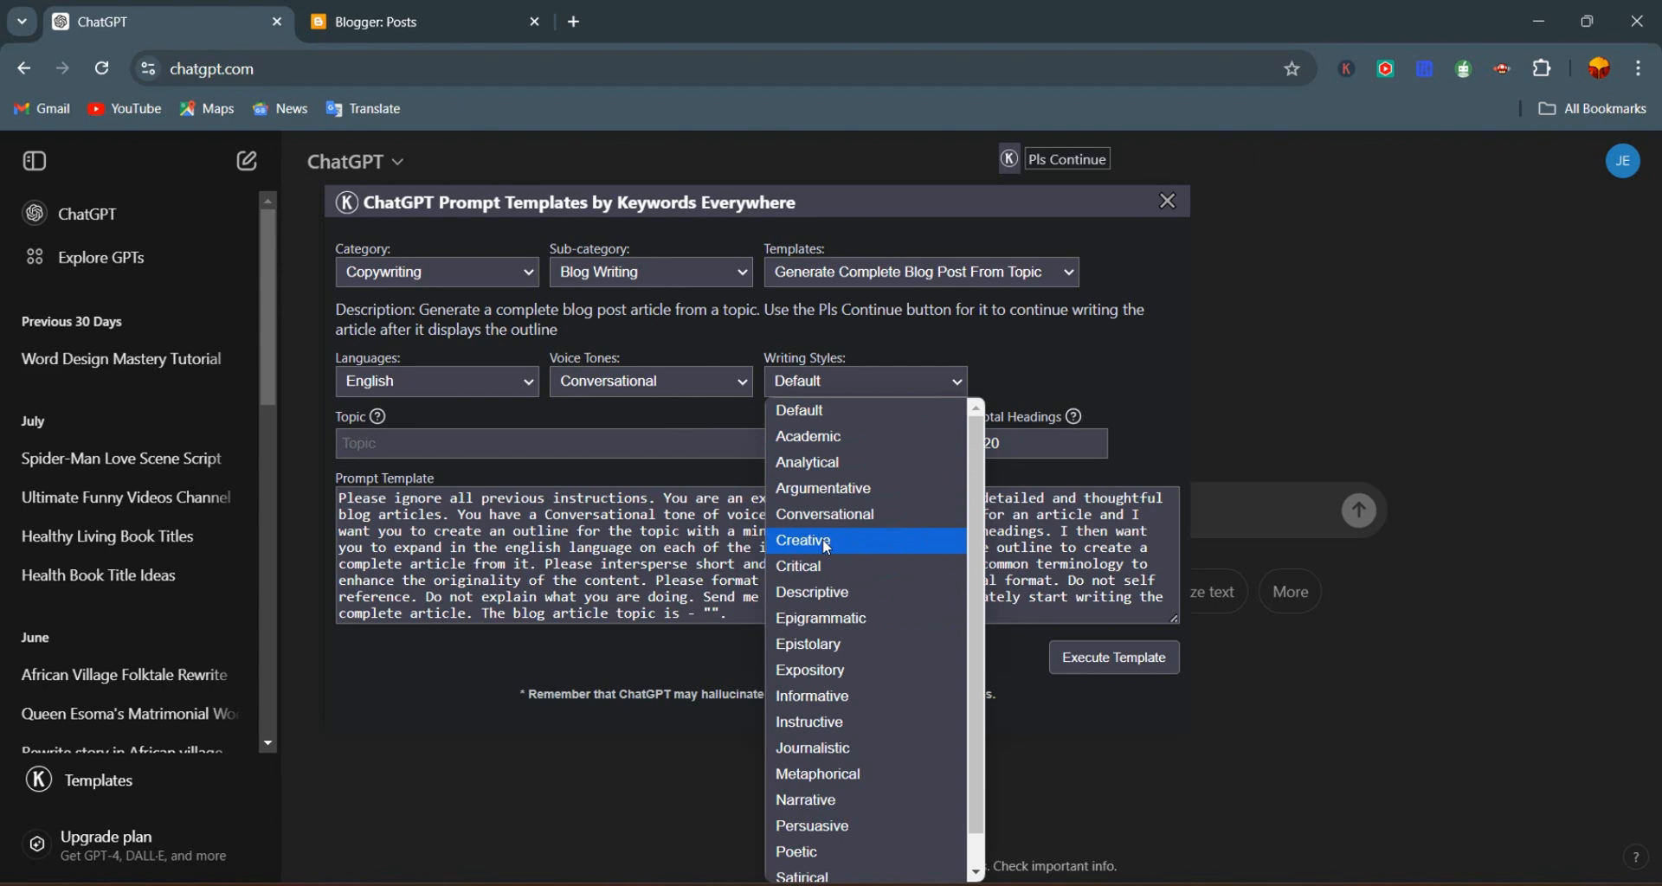
left_click(814, 697)
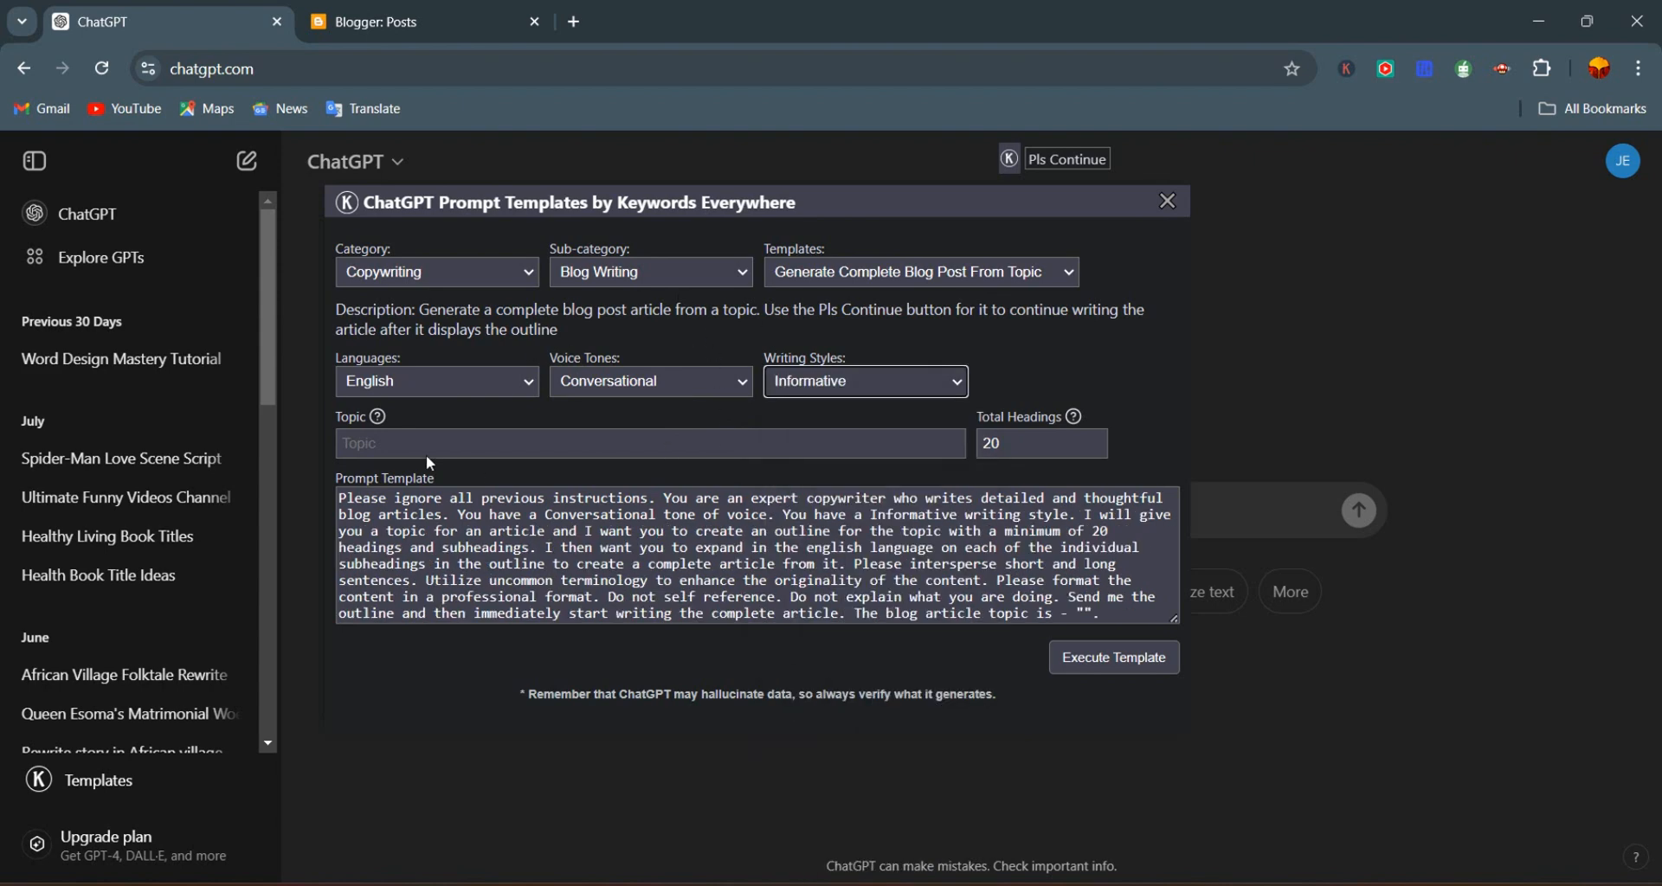
Generate a complete blog post on the topic "how to cure stress" from the template and look through the article
left_click(399, 450)
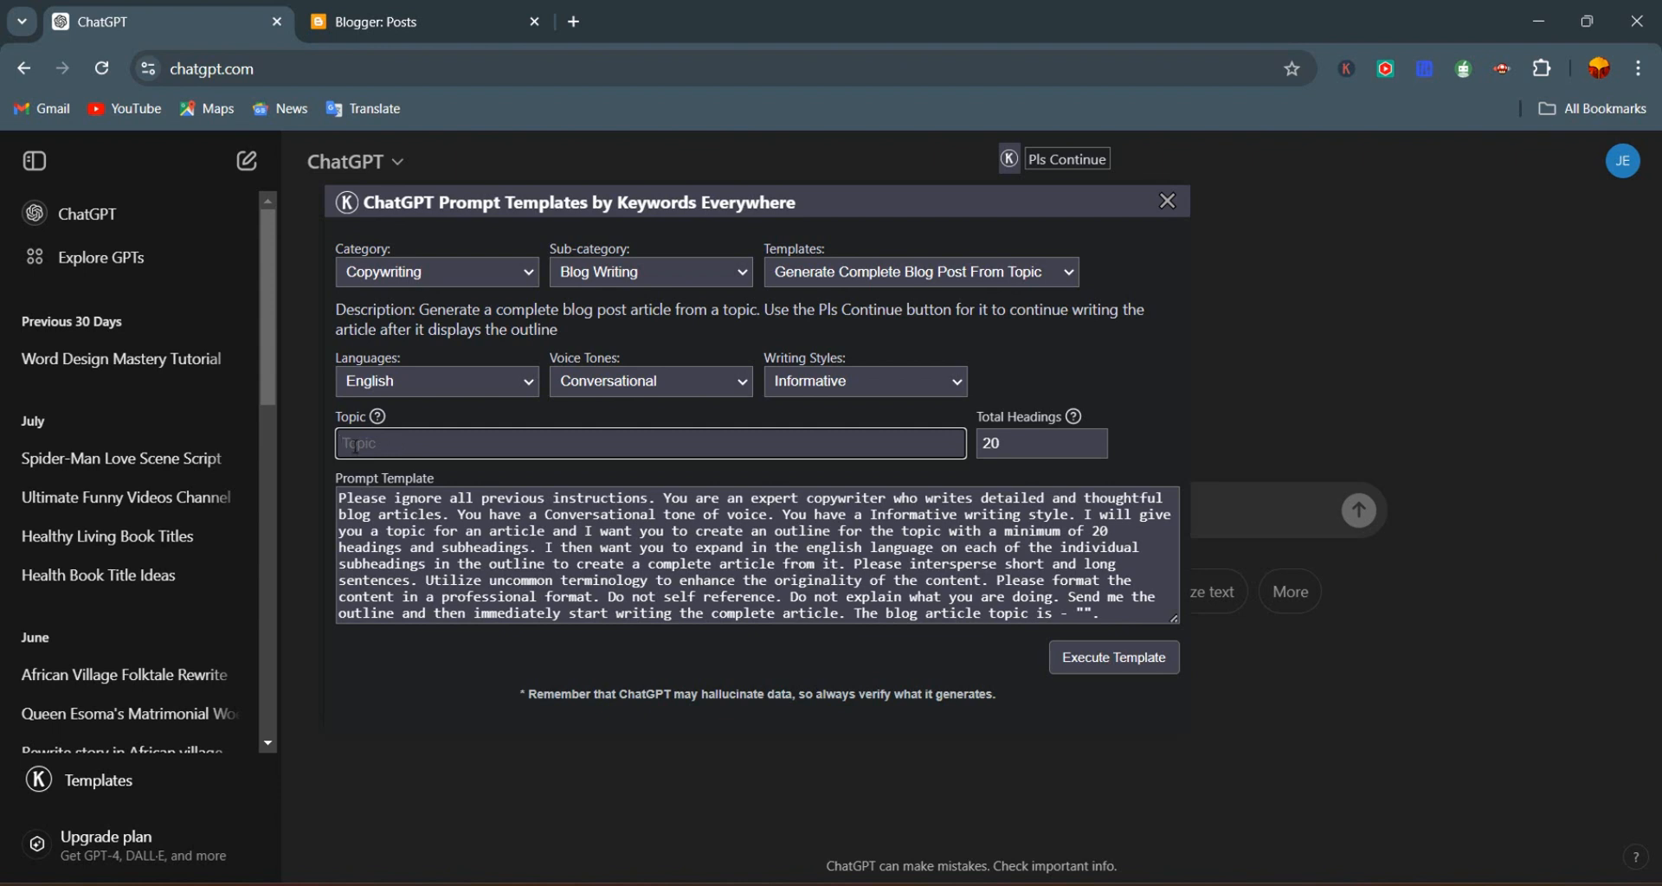
type("how to cure stress")
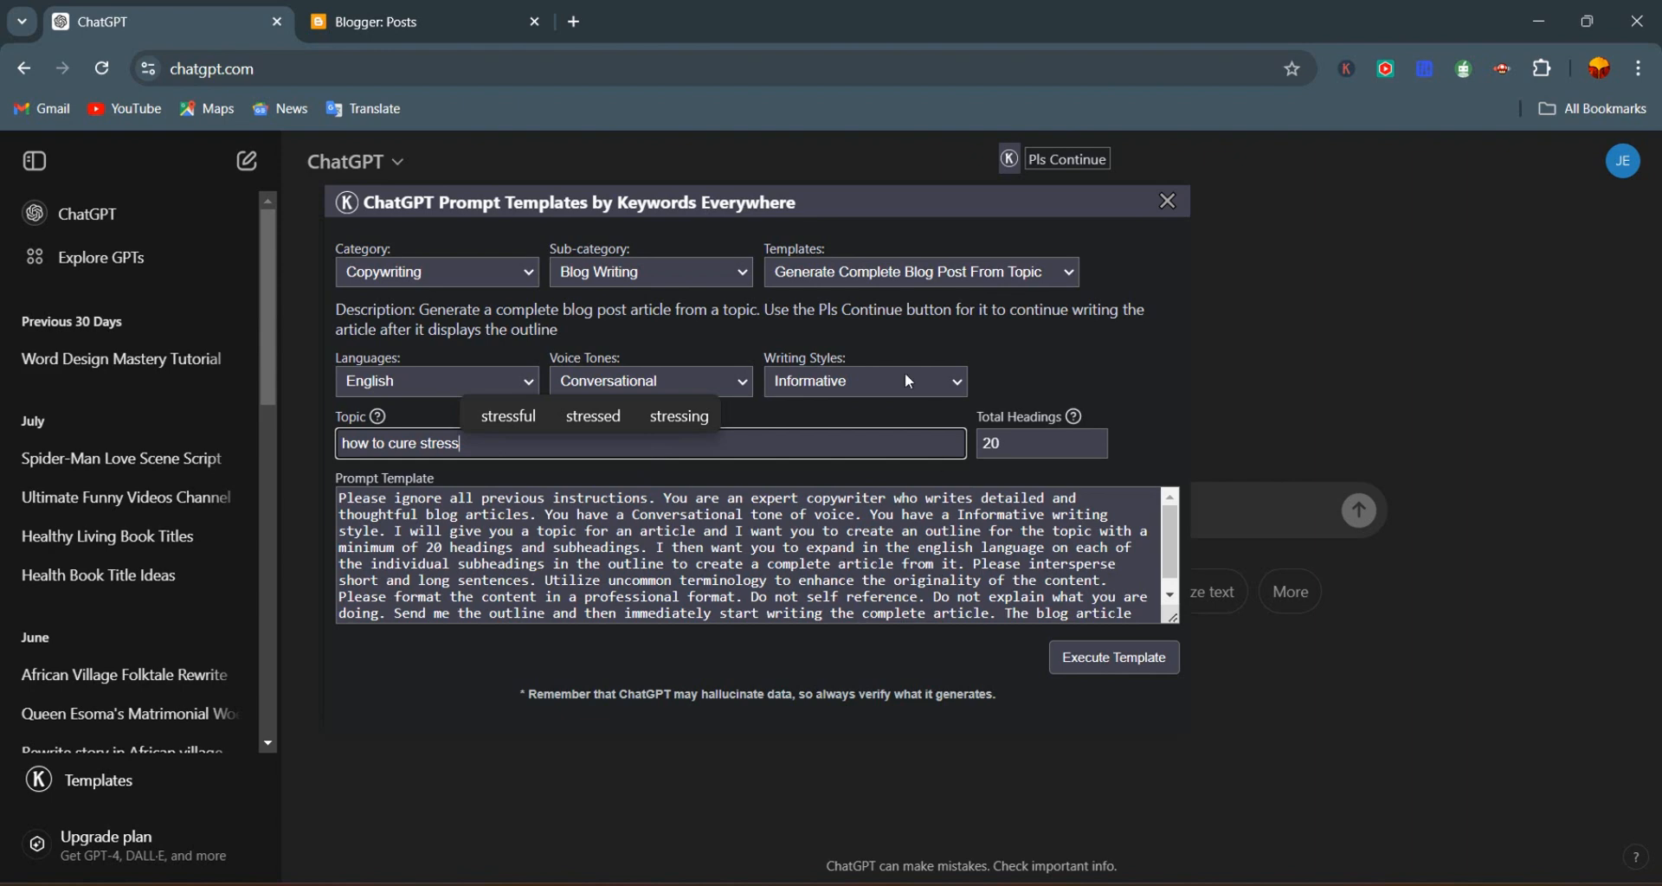
left_click(1108, 666)
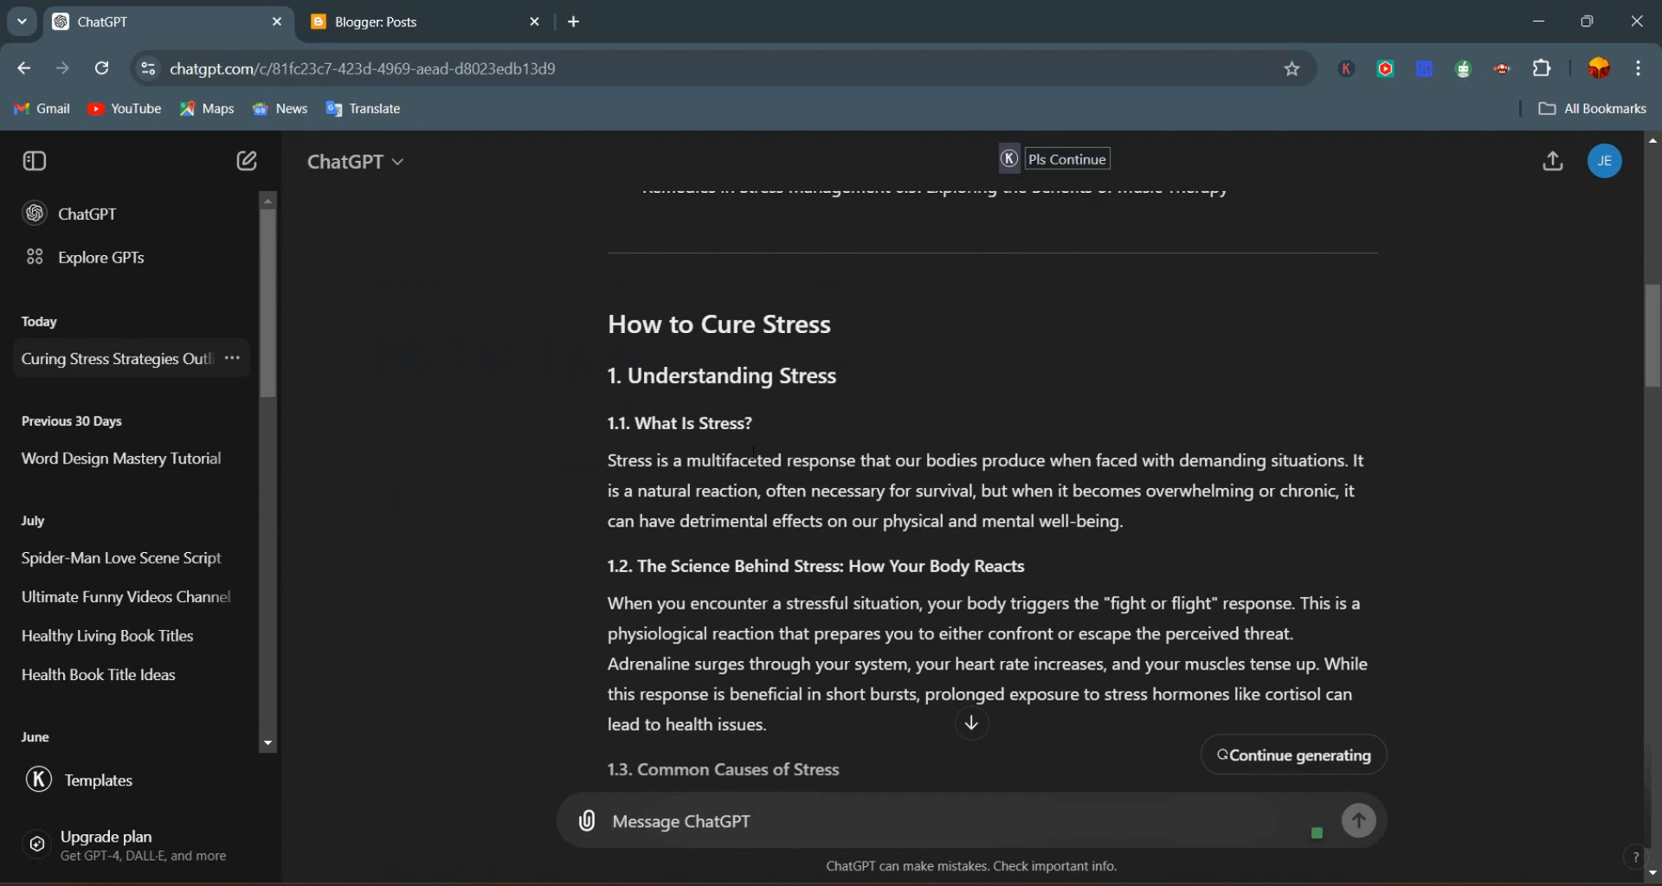
scroll(753, 451, "down", 1)
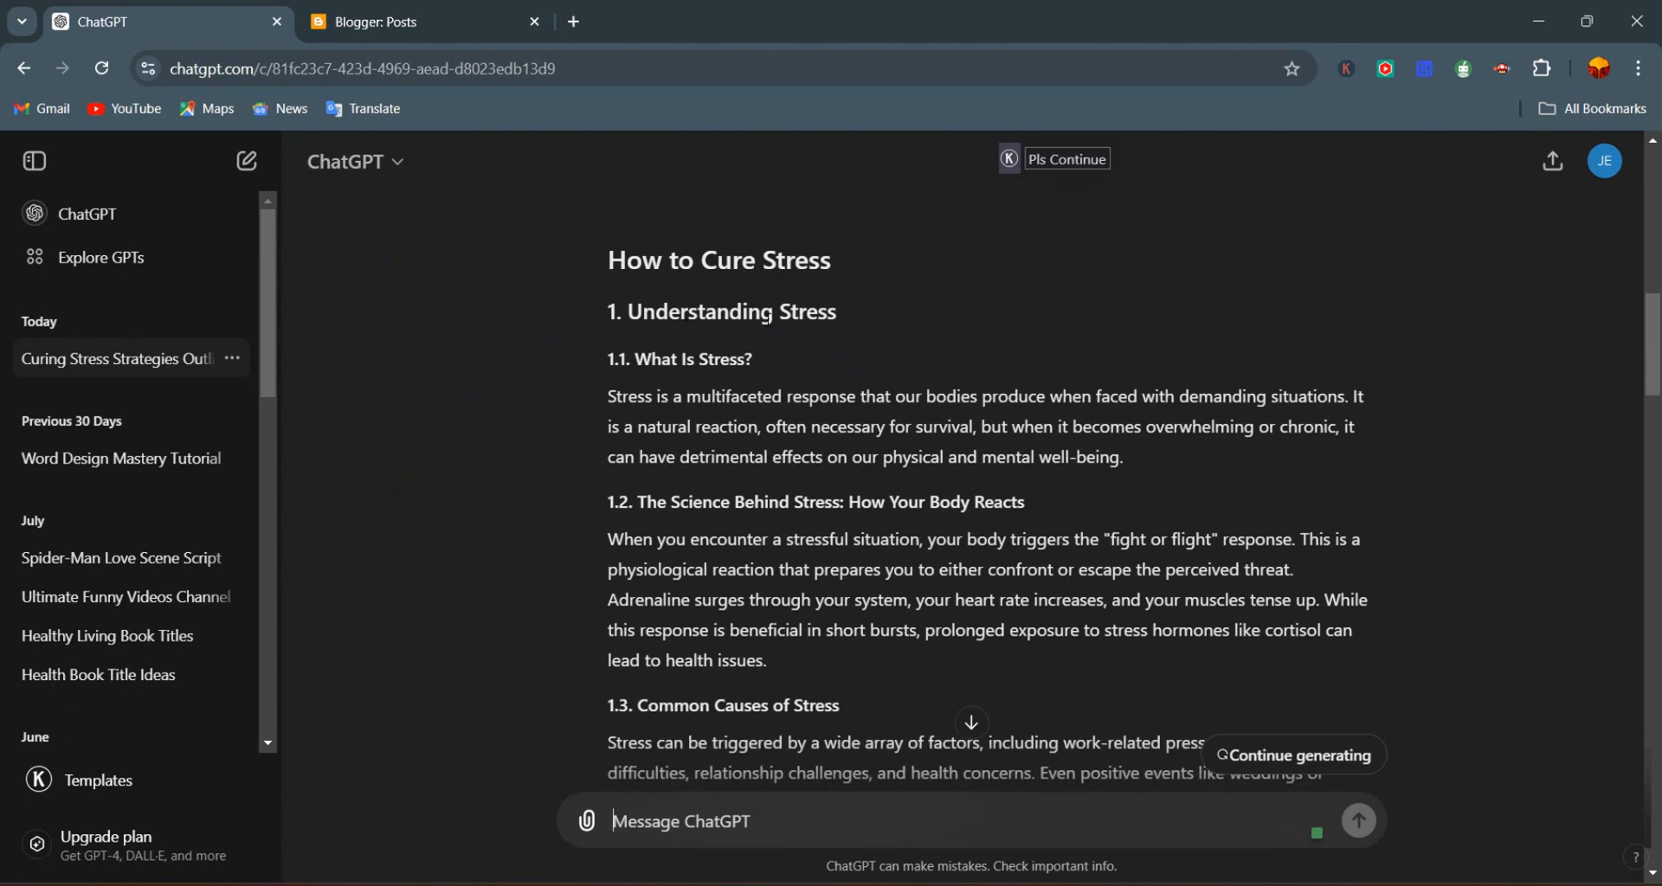
scroll(767, 316, "down", 6)
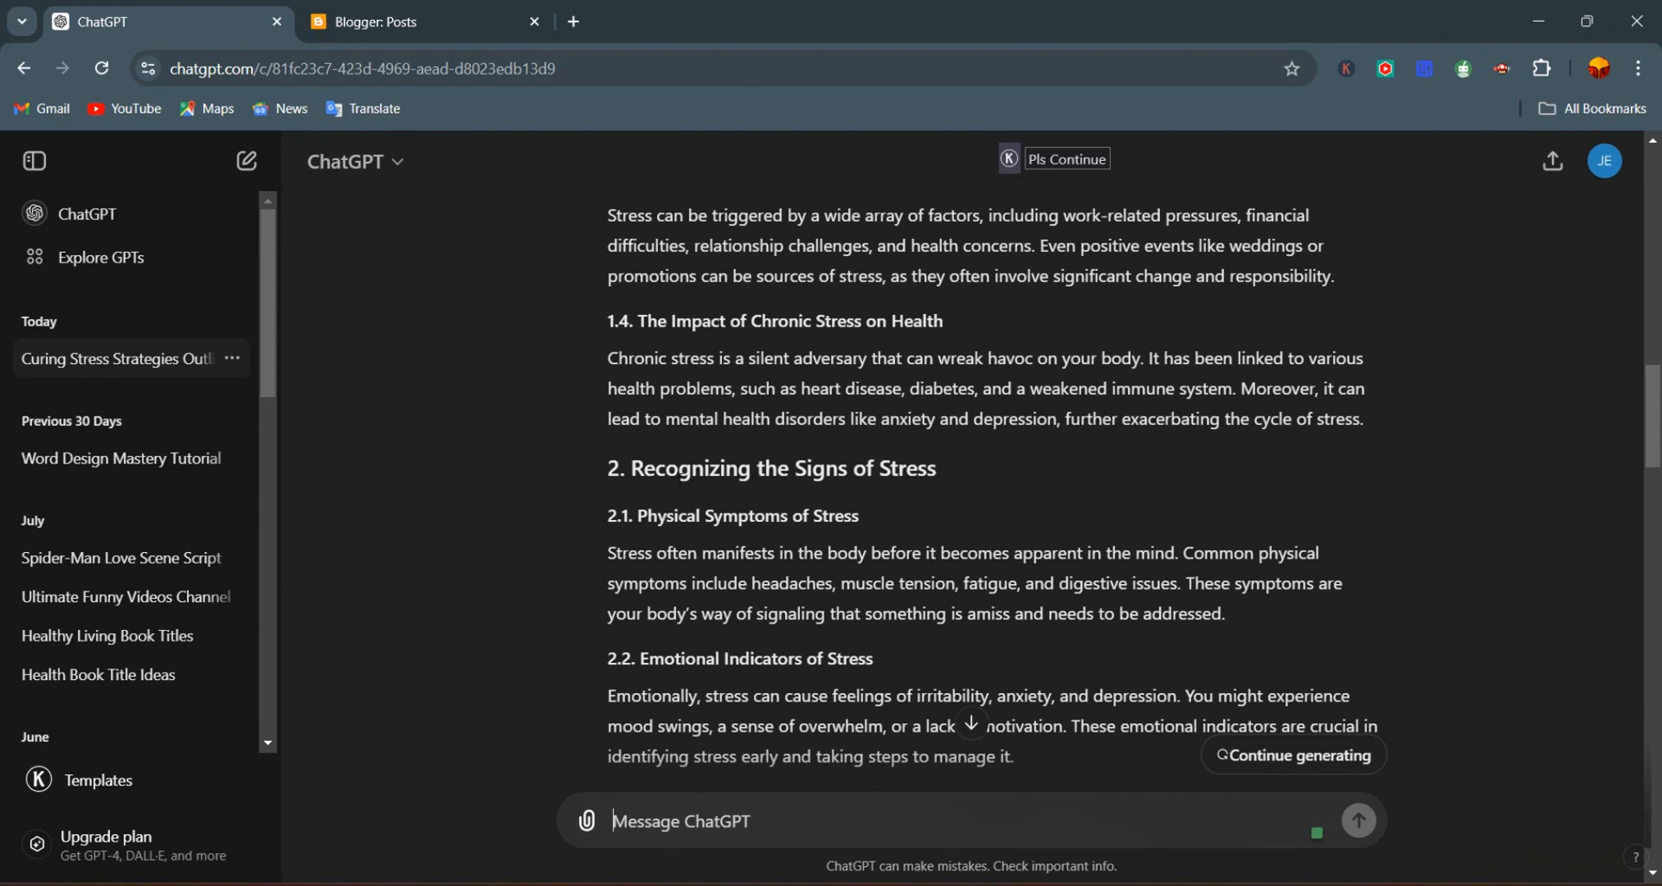
scroll(831, 507, "down", 7)
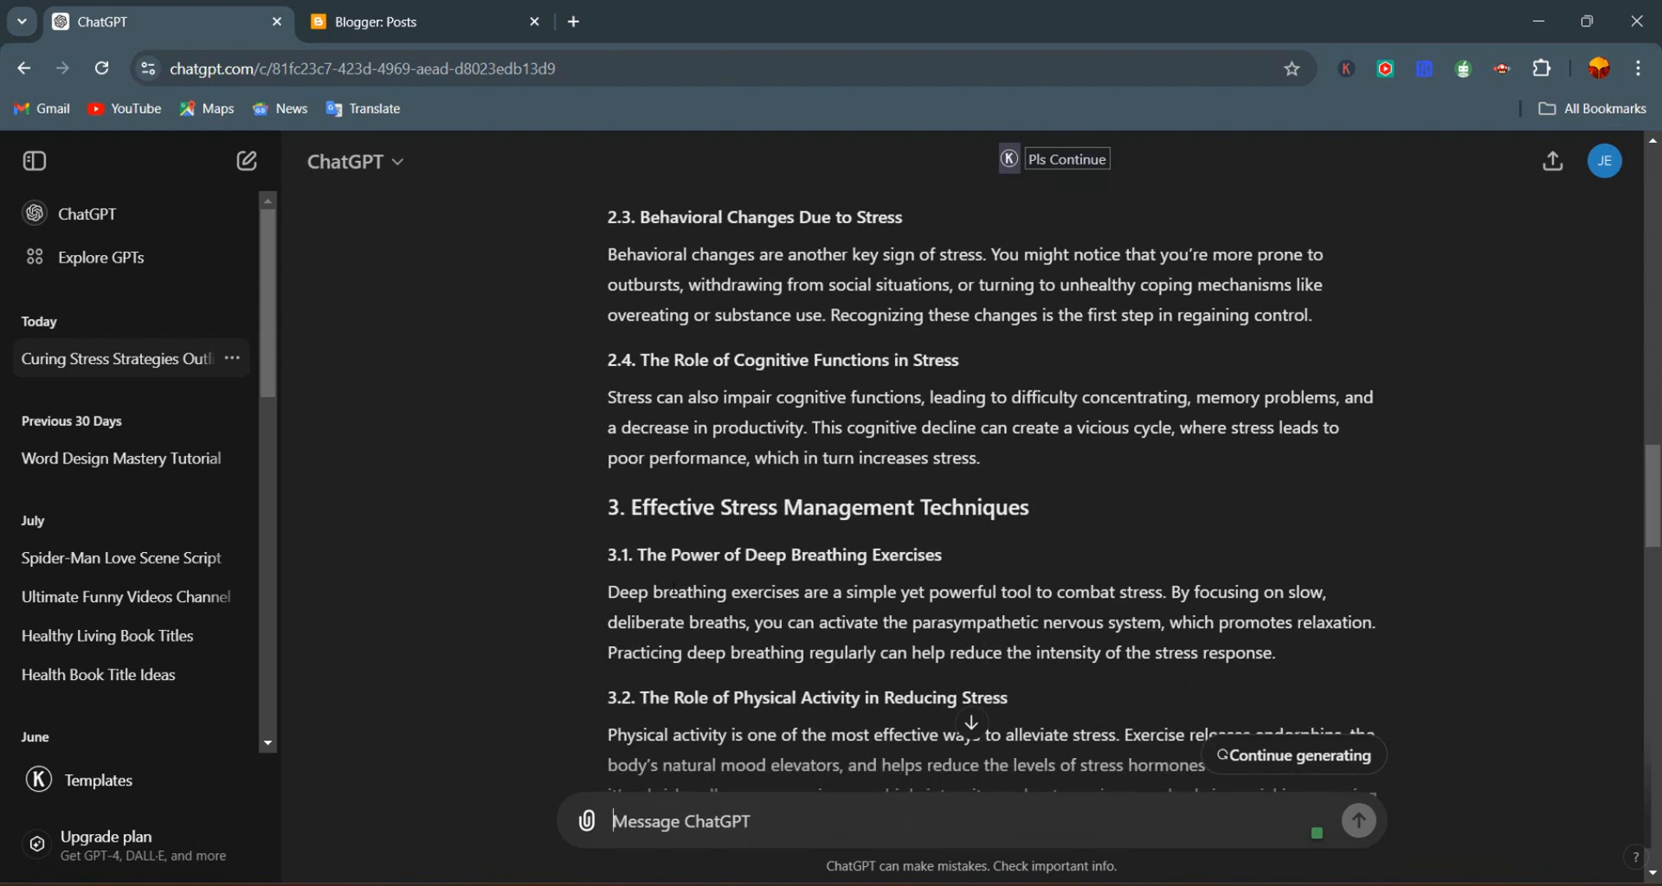
scroll(932, 508, "up", 9)
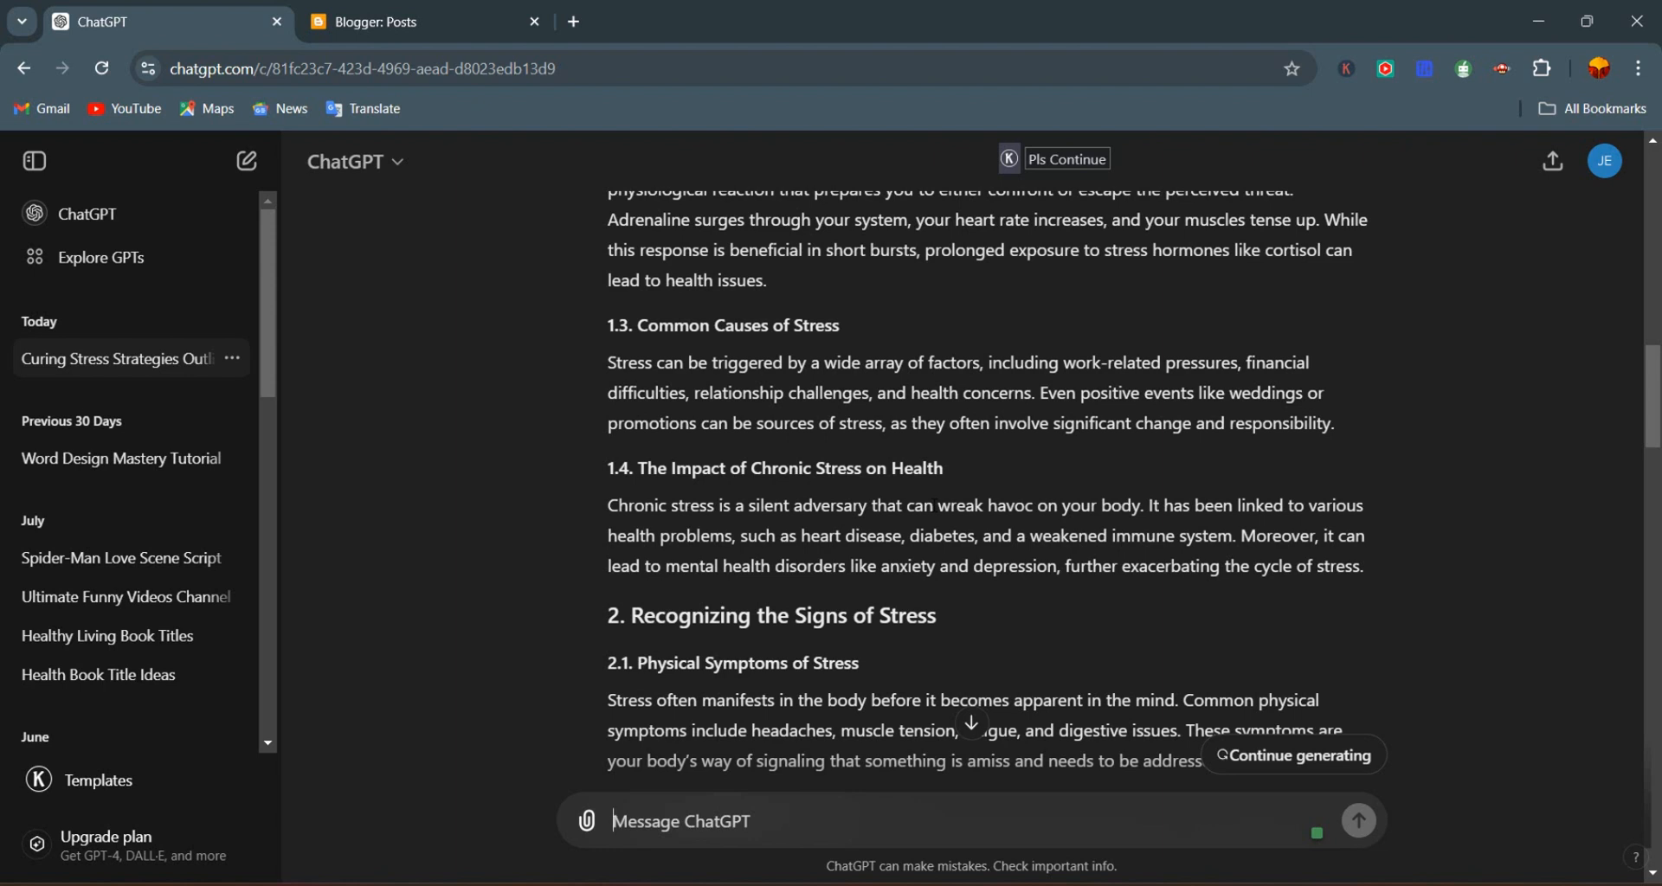
scroll(882, 357, "up", 4)
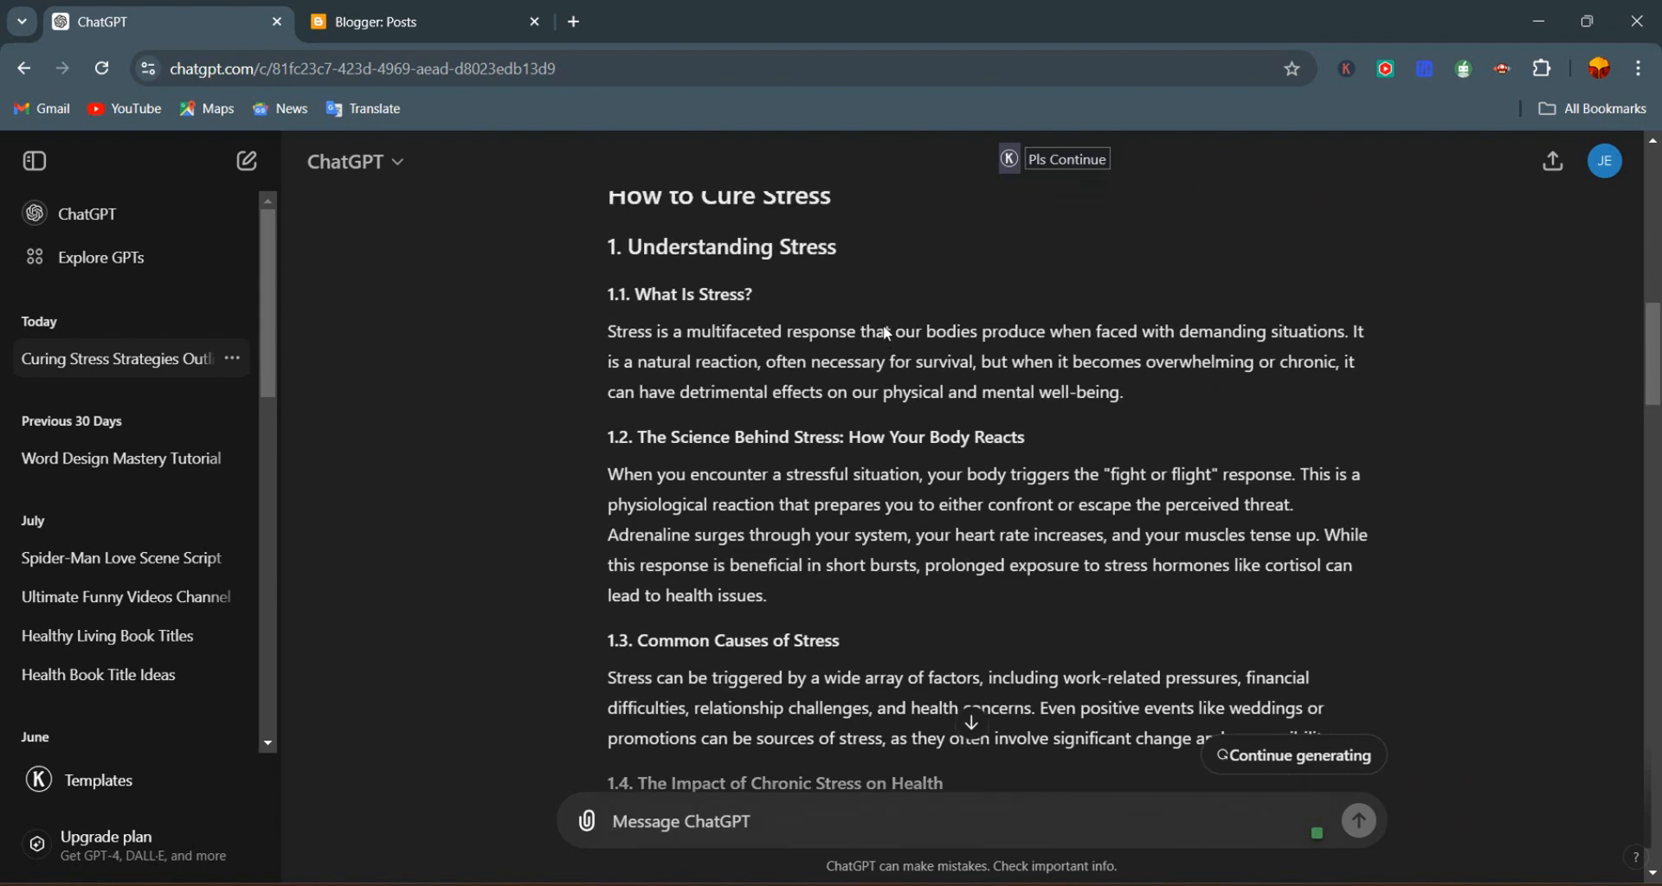
Create a new post in Blogger and title it "How to Cure Stress", copied from the ChatGPT article's main heading
scroll(781, 394, "down", 1)
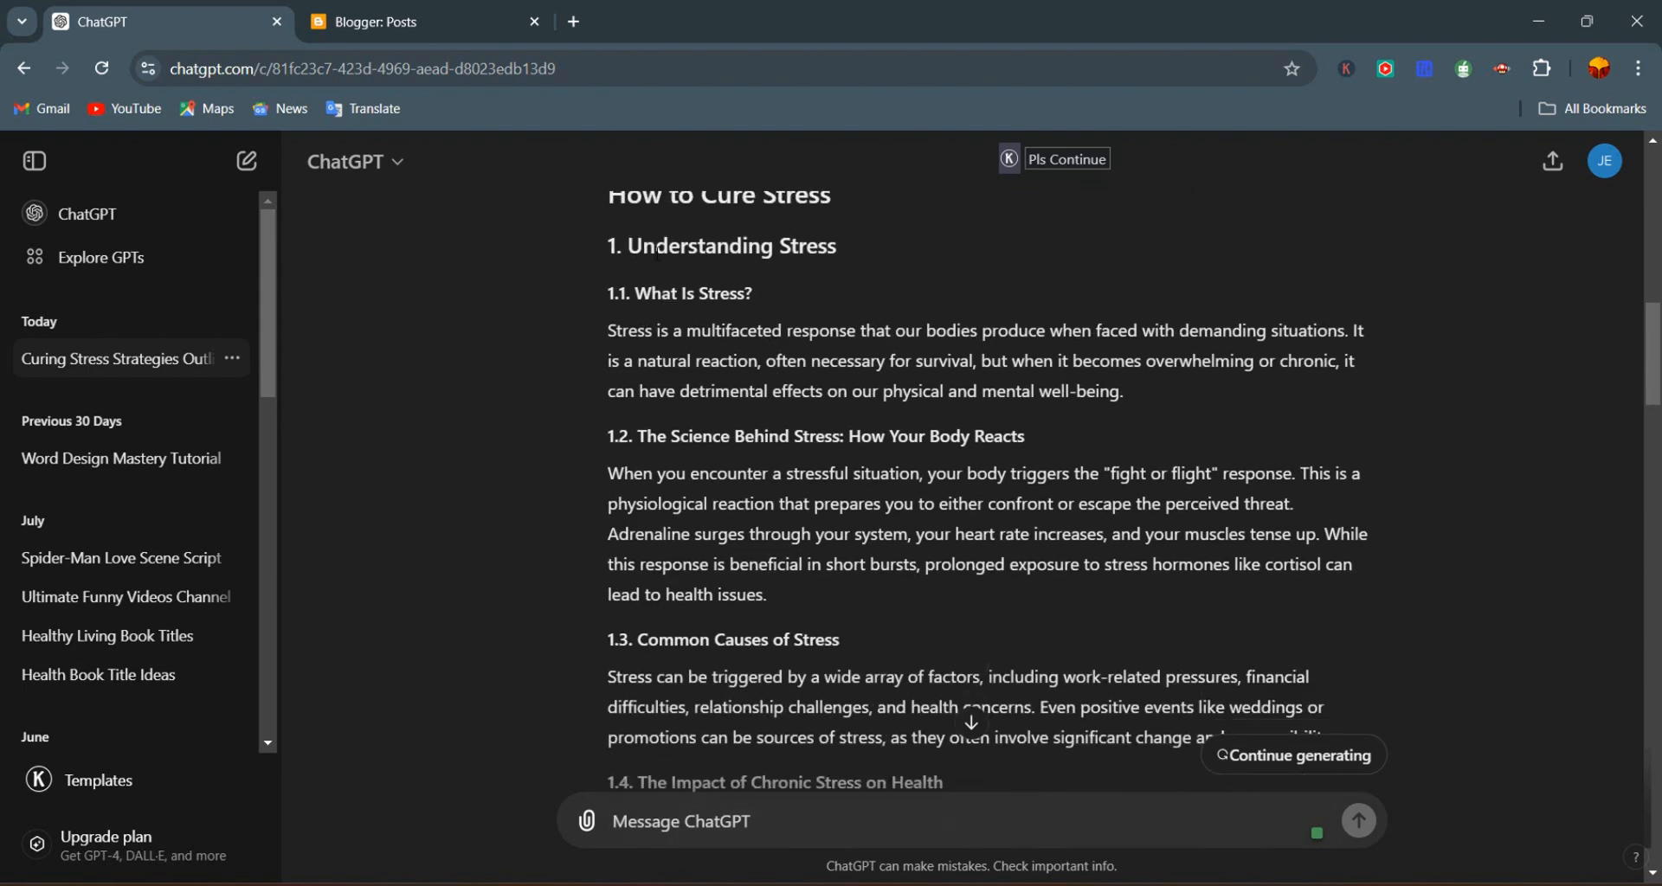
scroll(666, 275, "down", 5)
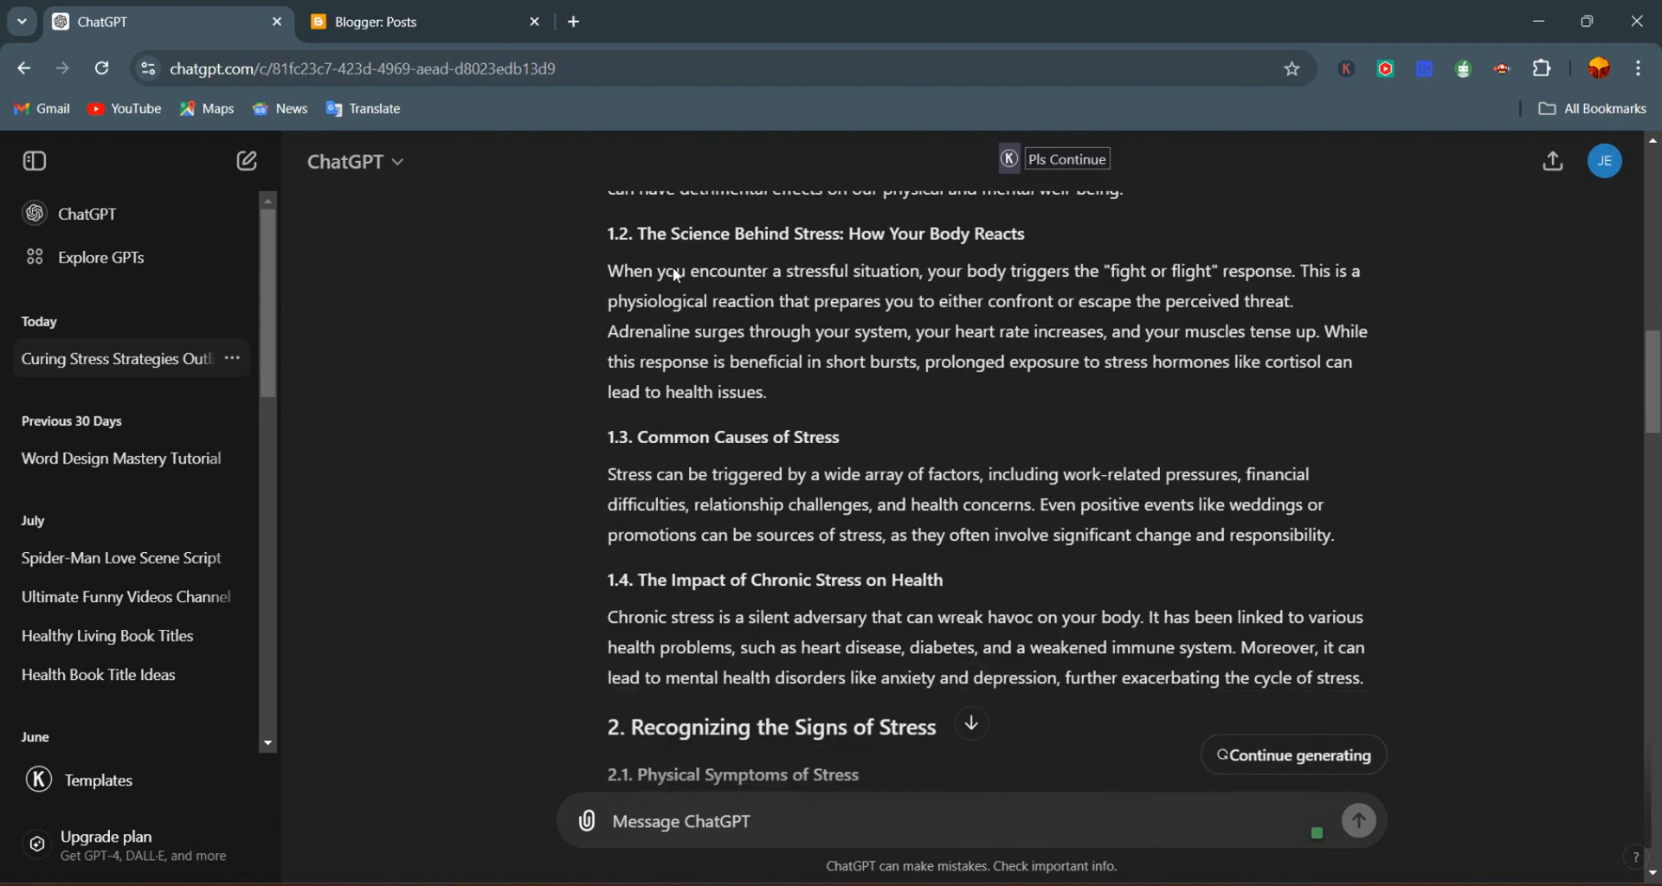
scroll(674, 273, "up", 5)
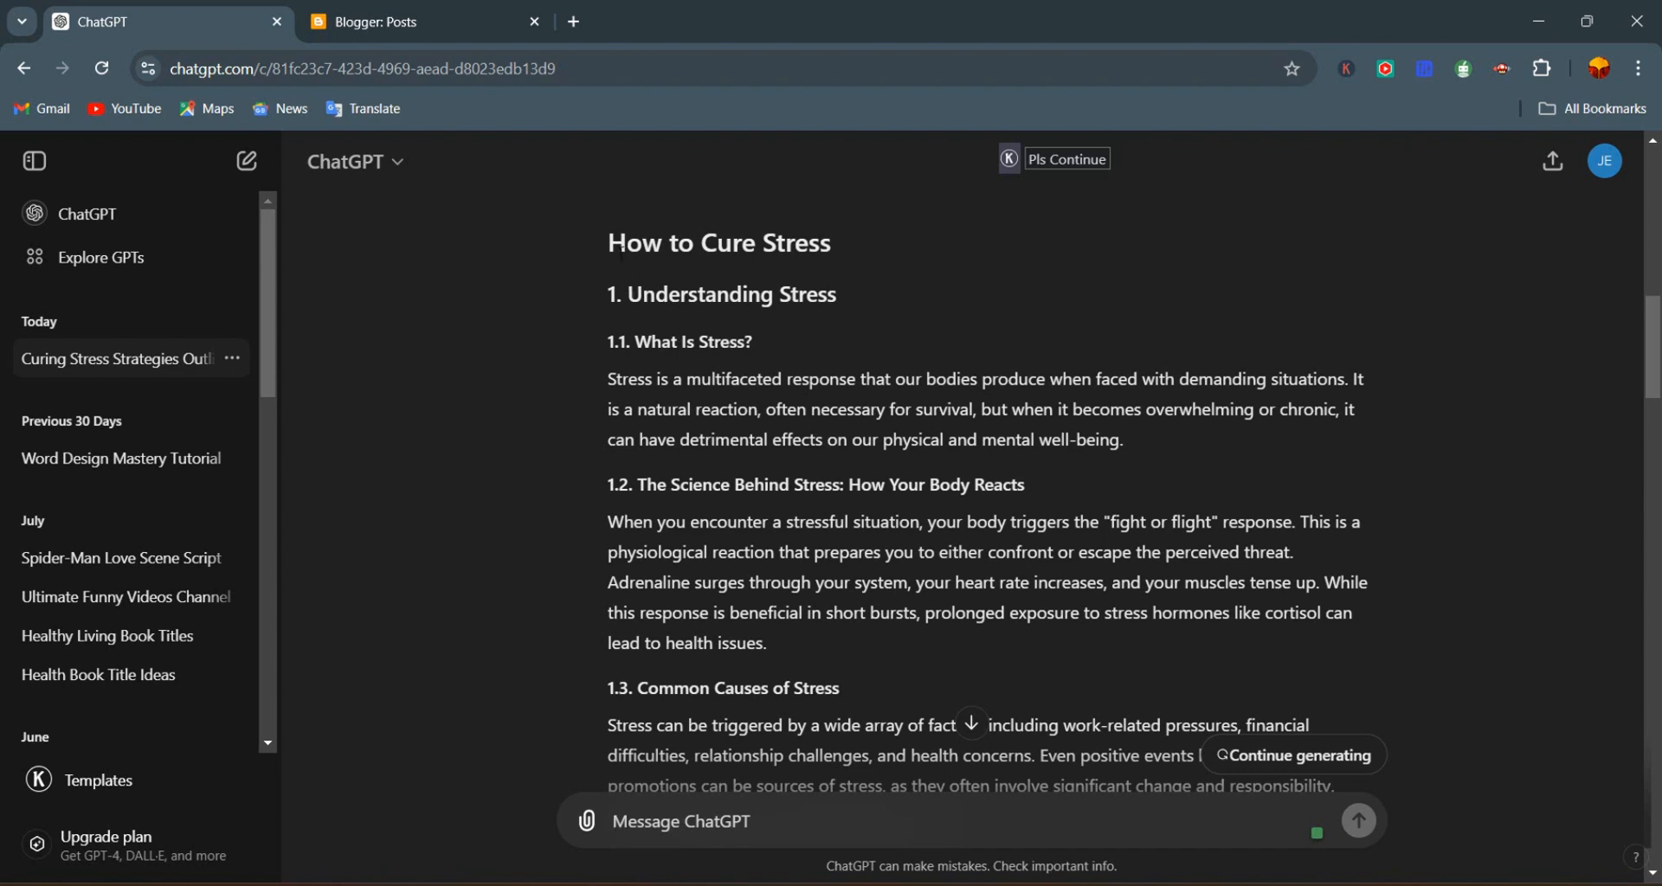
left_click_drag(611, 244, 844, 253)
key("ctrl+c")
left_click(350, 10)
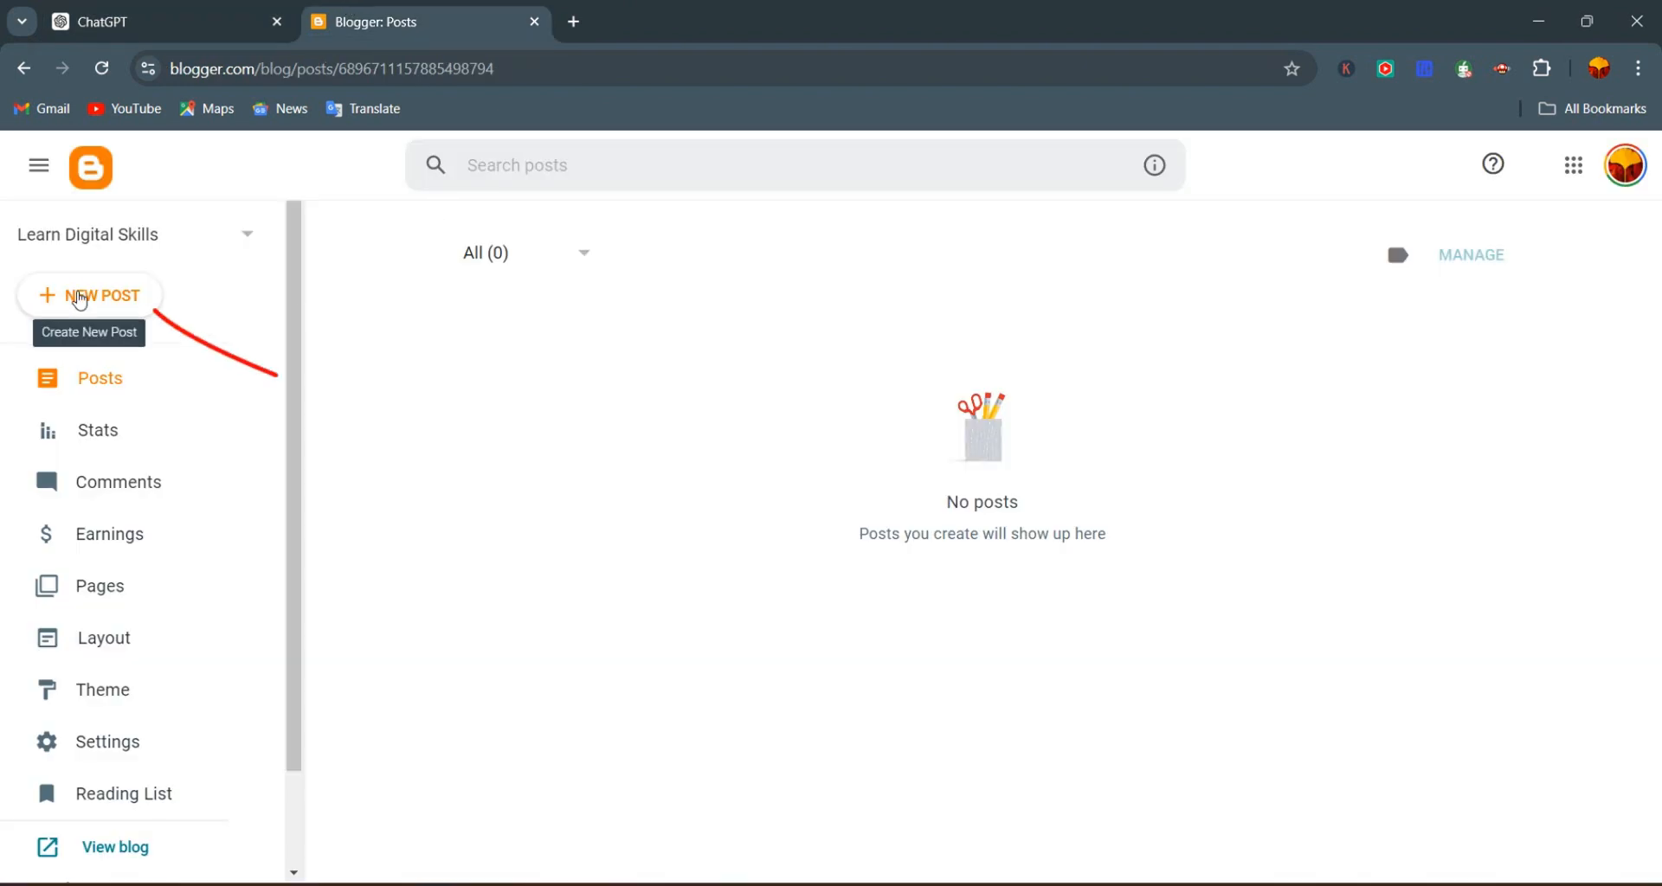
left_click(80, 299)
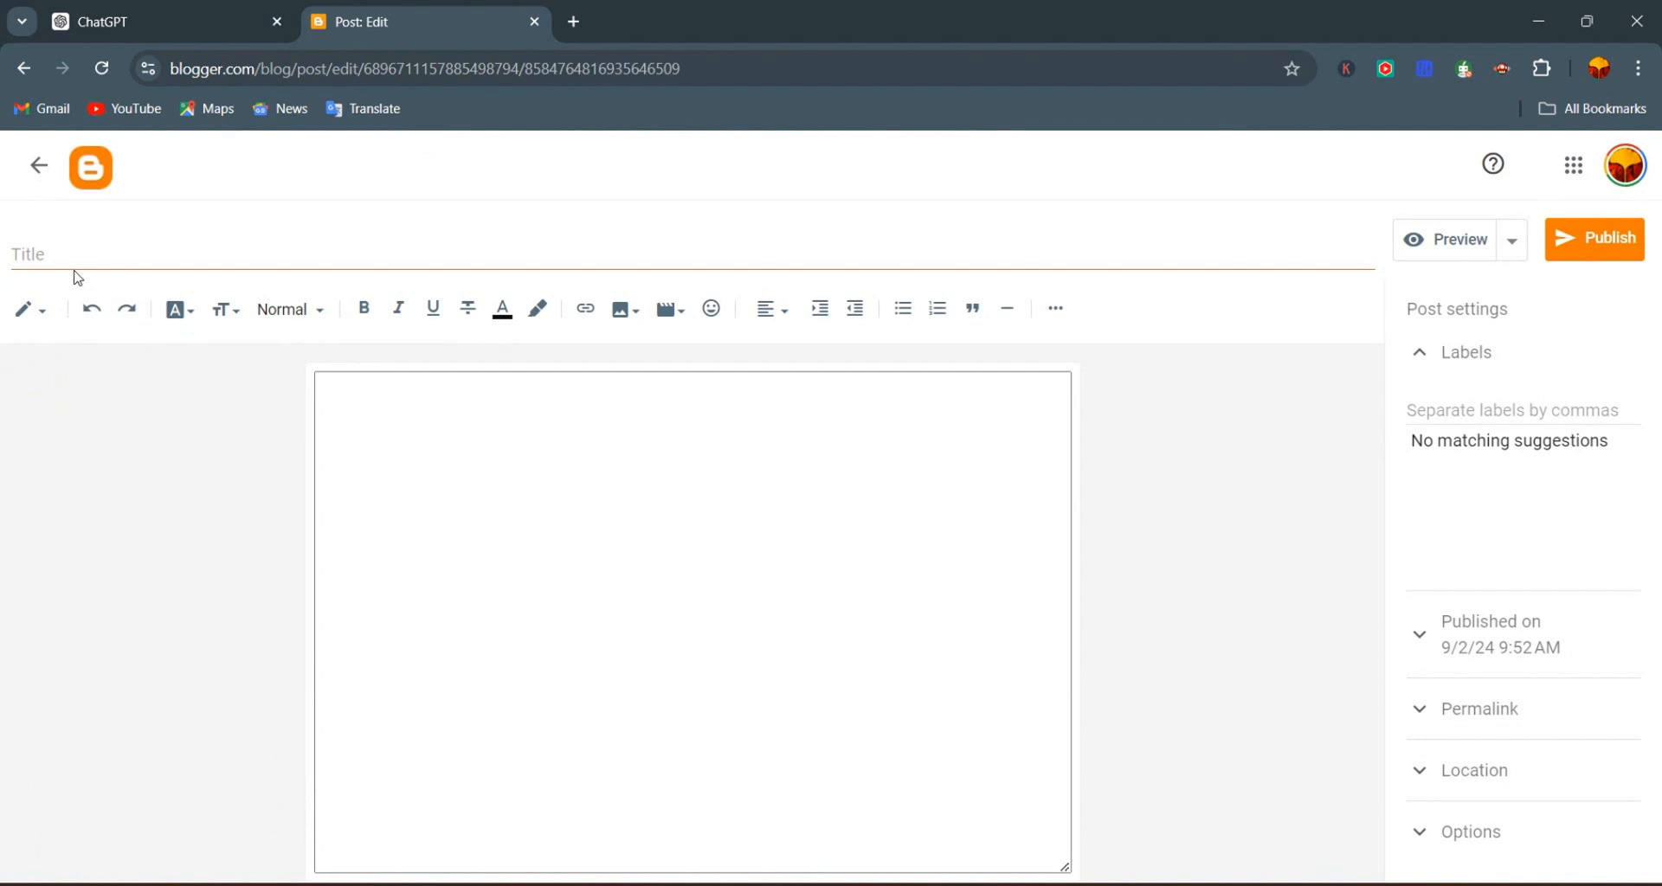
left_click(63, 253)
key("ctrl+v")
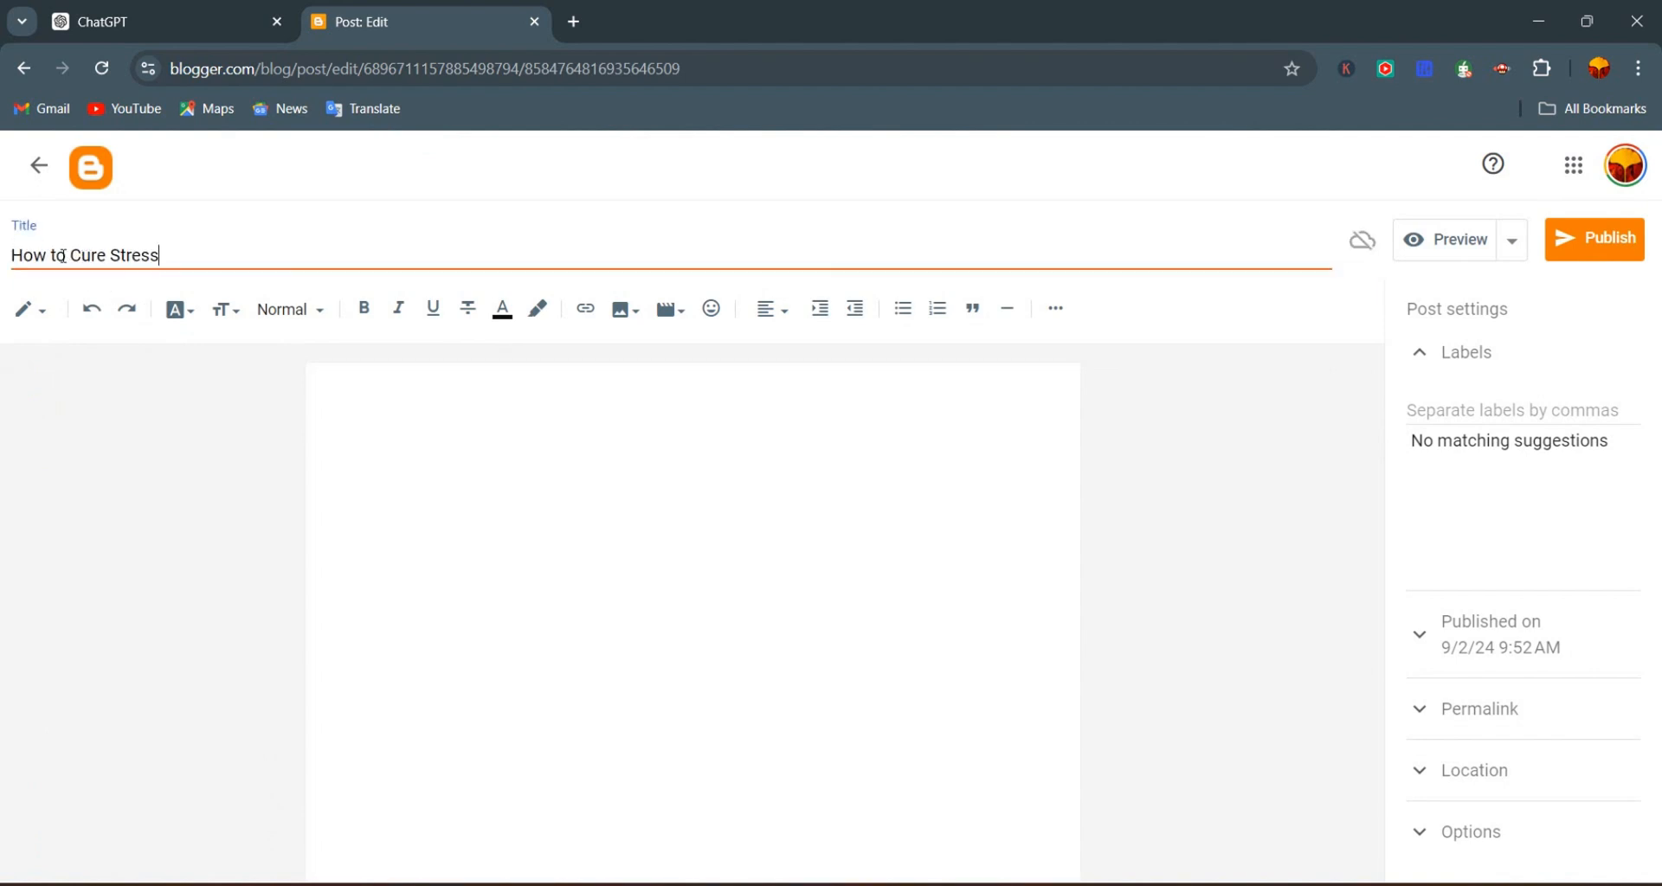
Copy the section heading "1. Understanding Stress" from the ChatGPT article into the body of the Blogger post
left_click(393, 438)
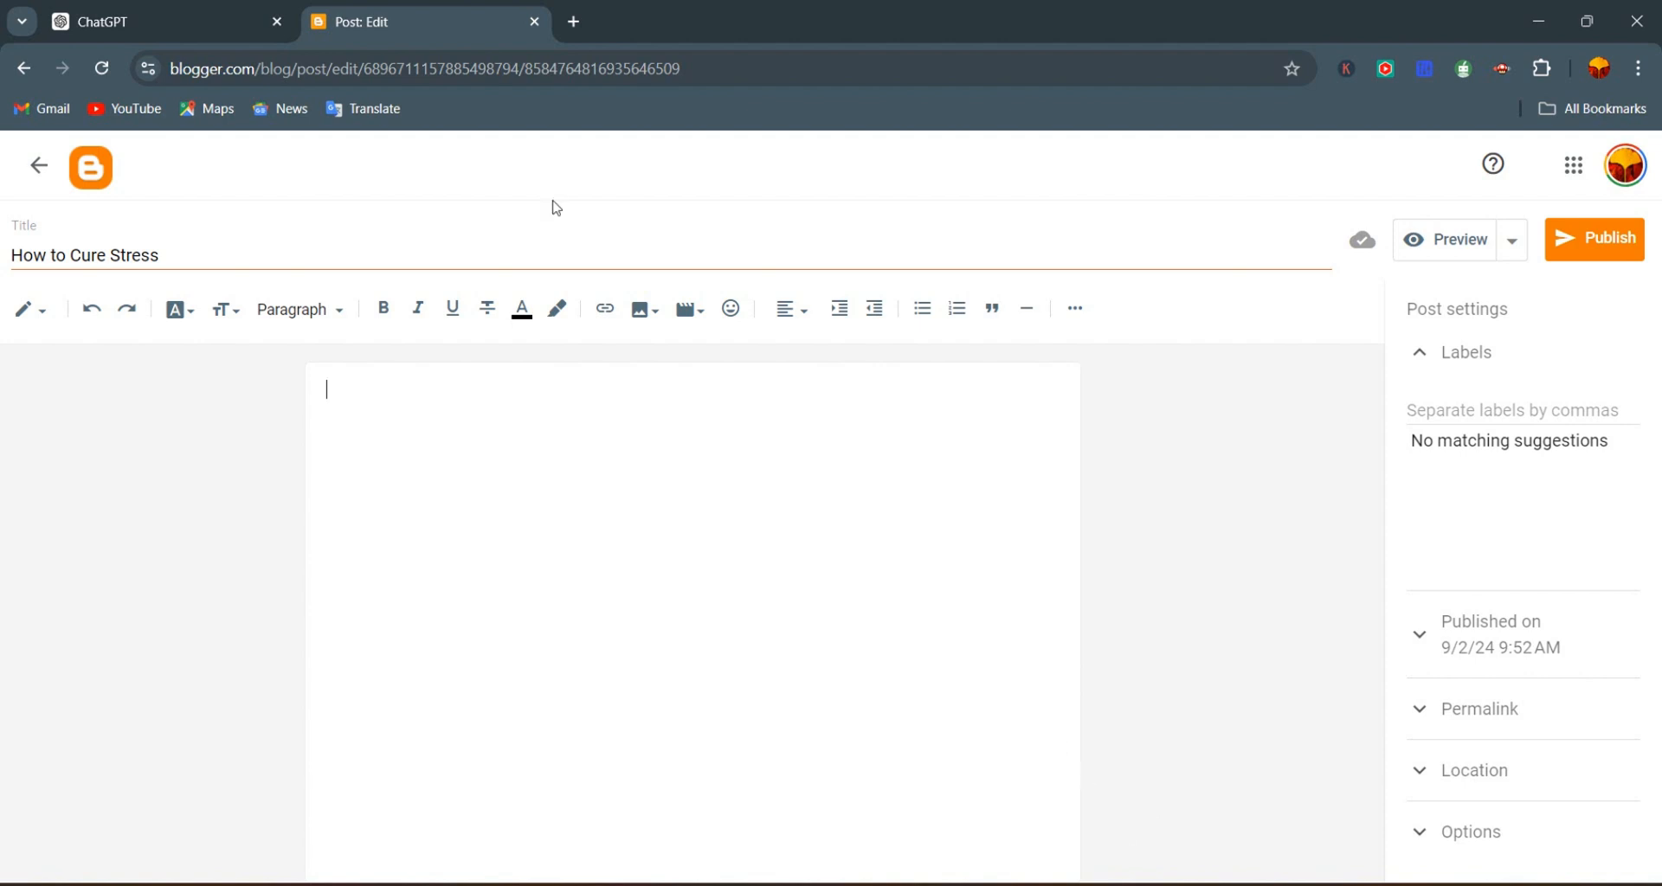
left_click(165, 21)
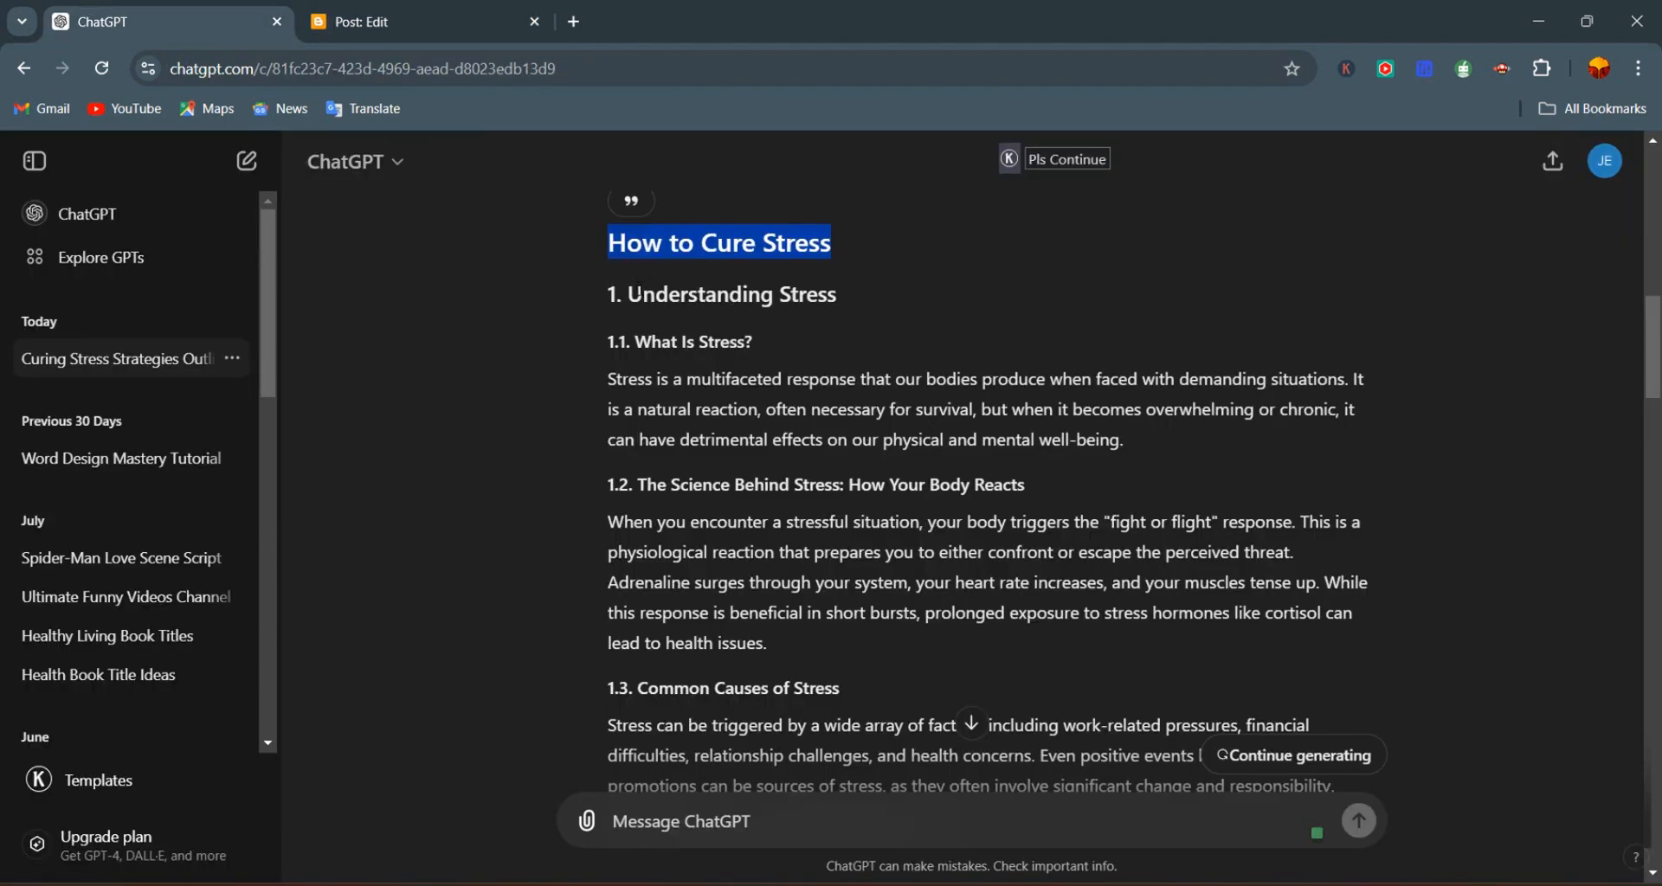
left_click_drag(630, 295, 843, 295)
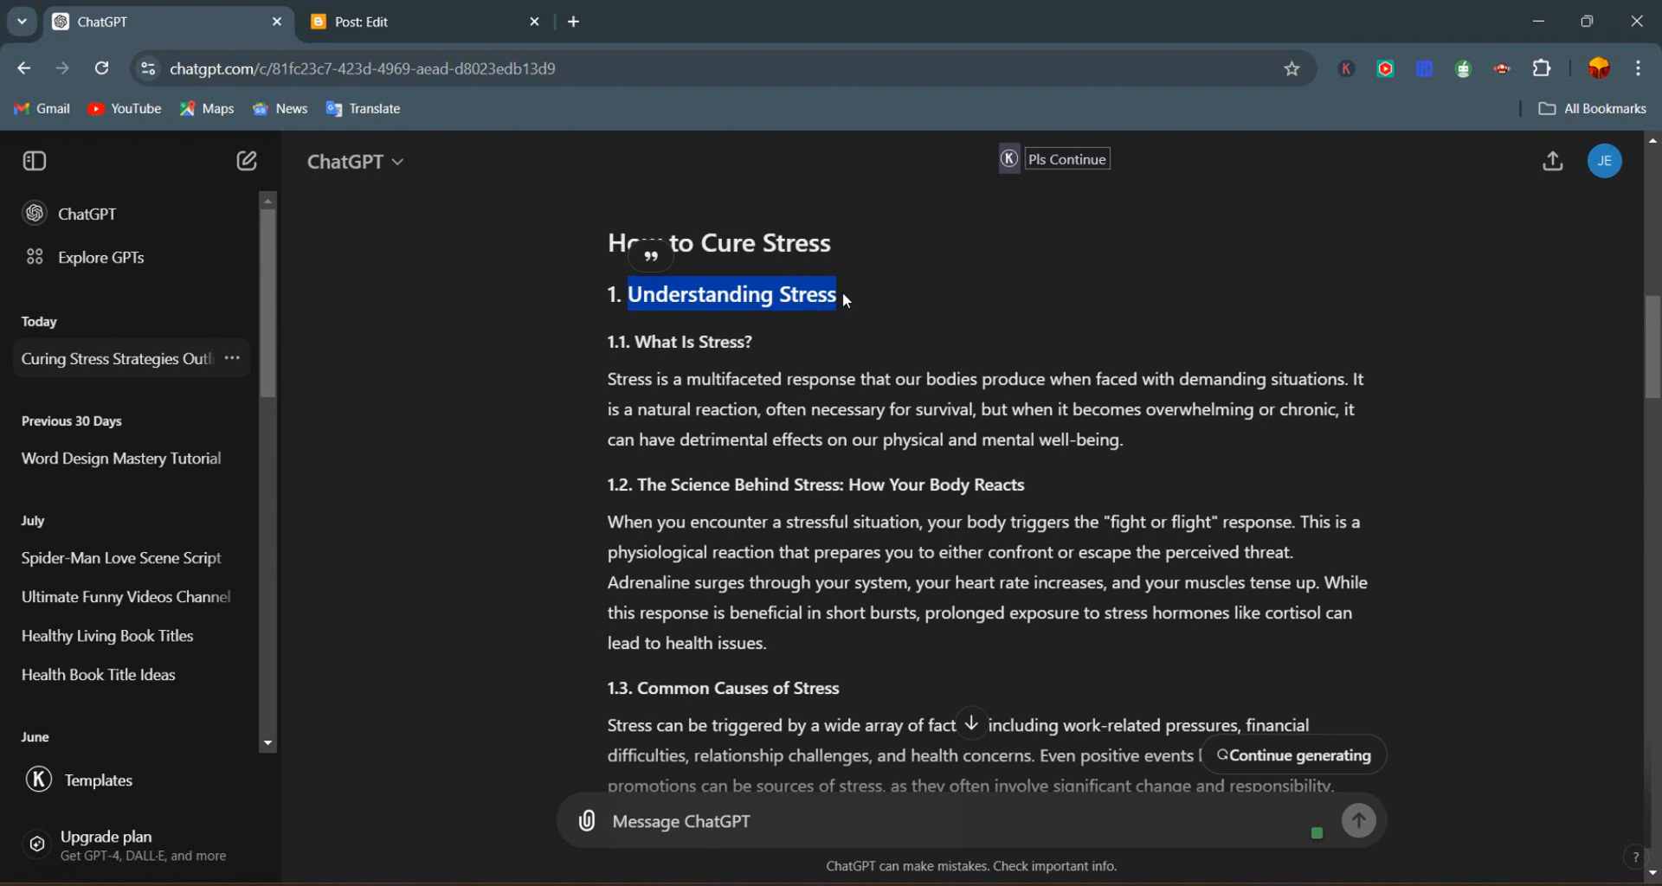
key("ctrl+c")
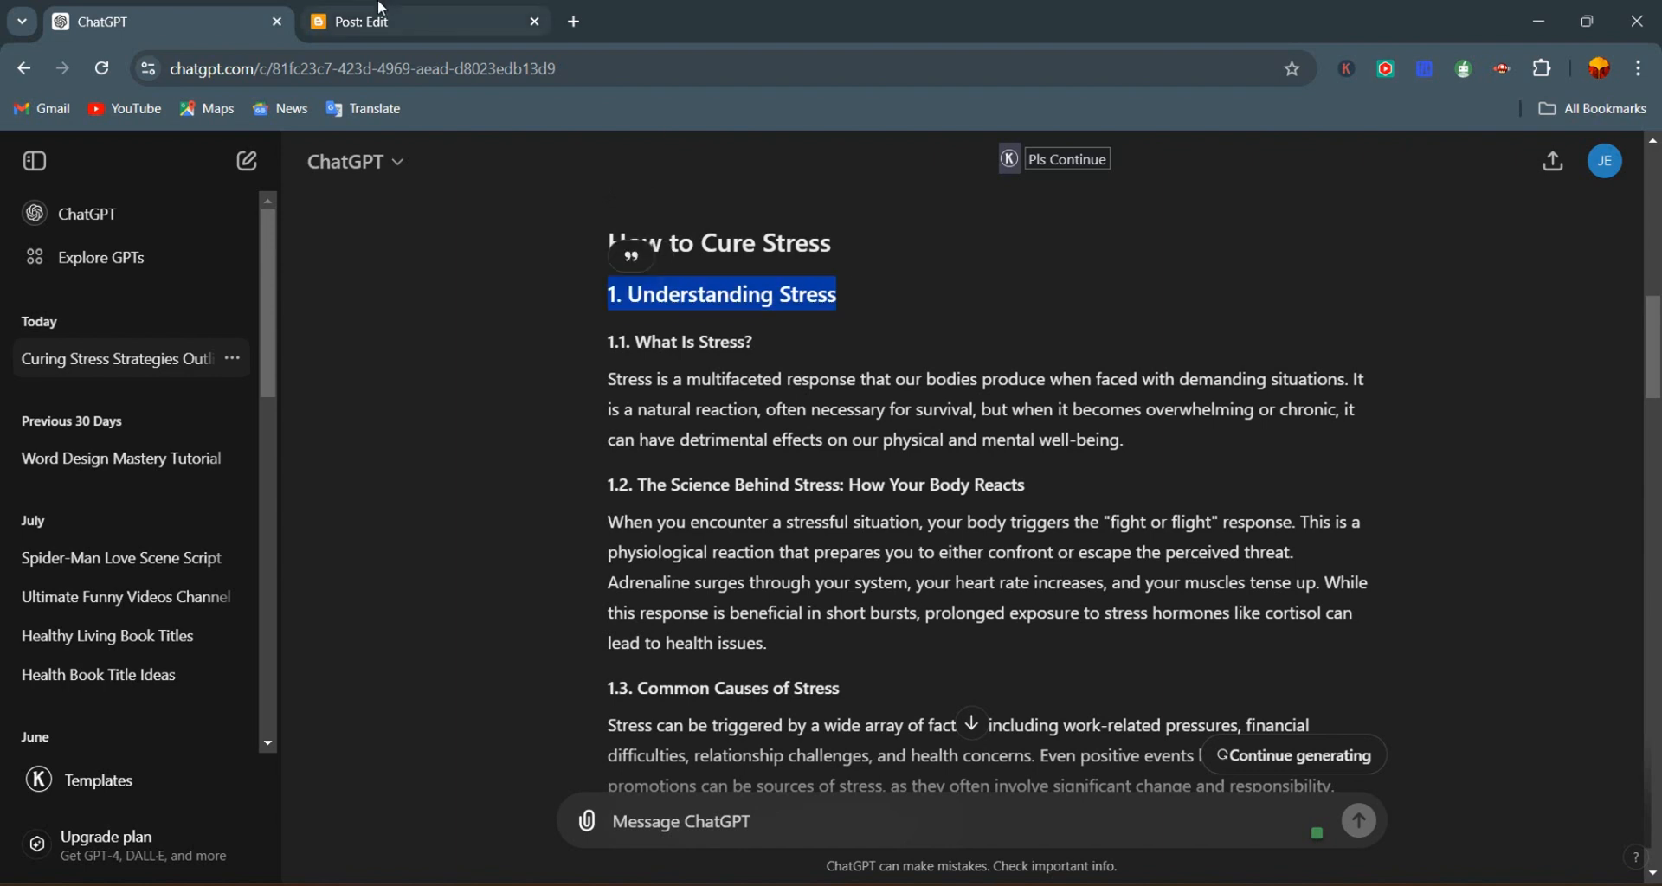
left_click(406, 21)
left_click(346, 406)
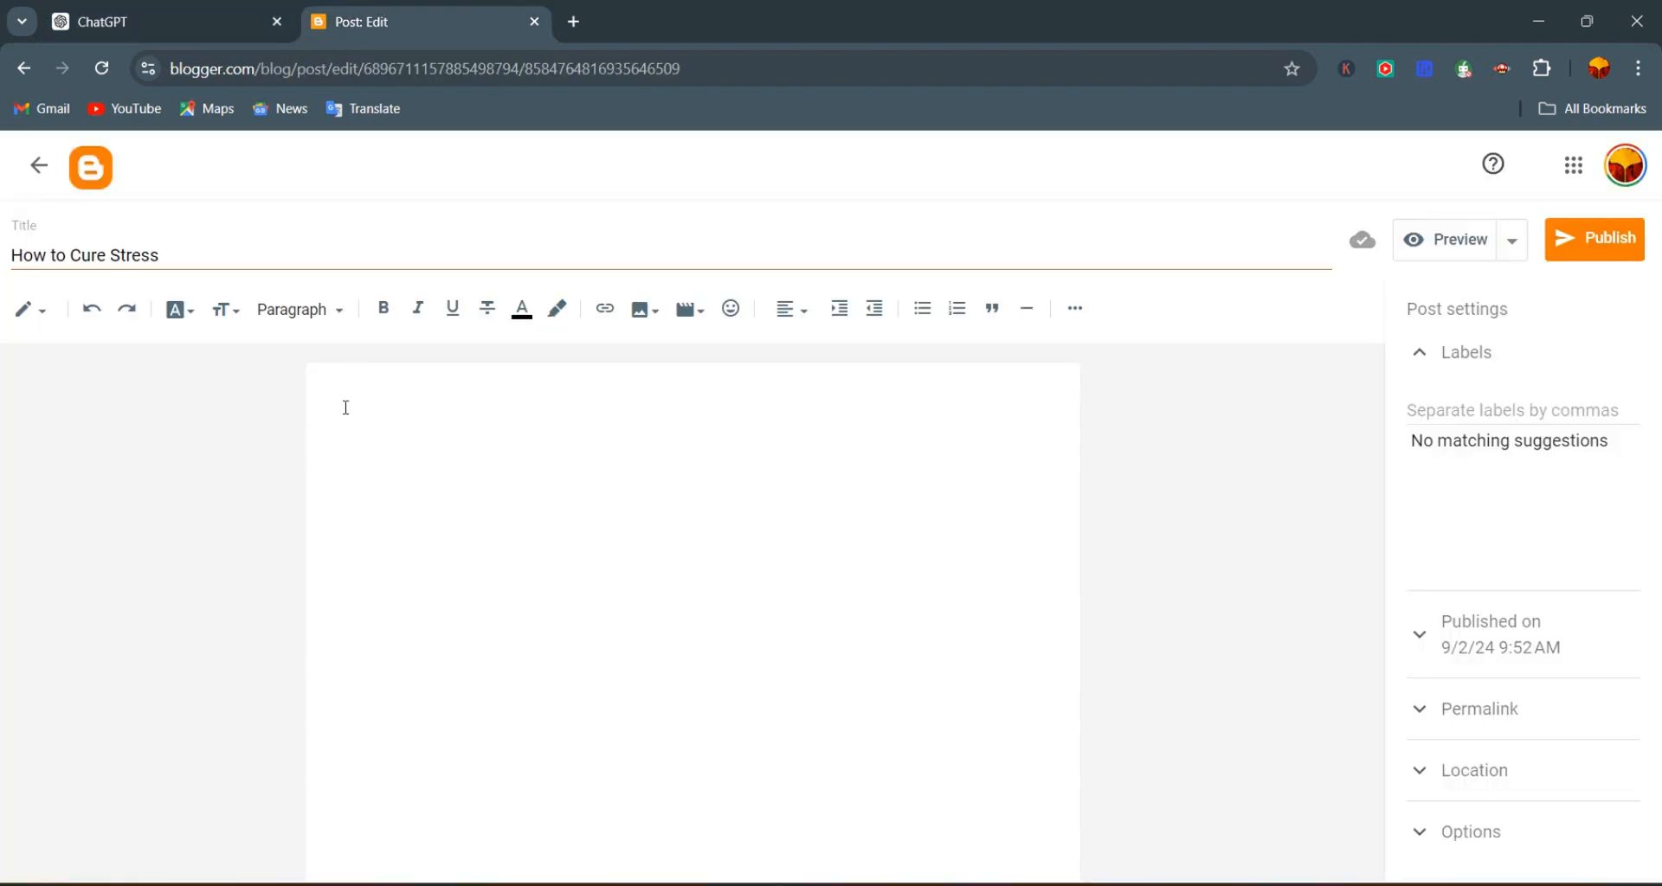
key("ctrl+v")
Format the "1. Understanding Stress" line as a bold Subheading and start a new line below it
triple_click(316, 398)
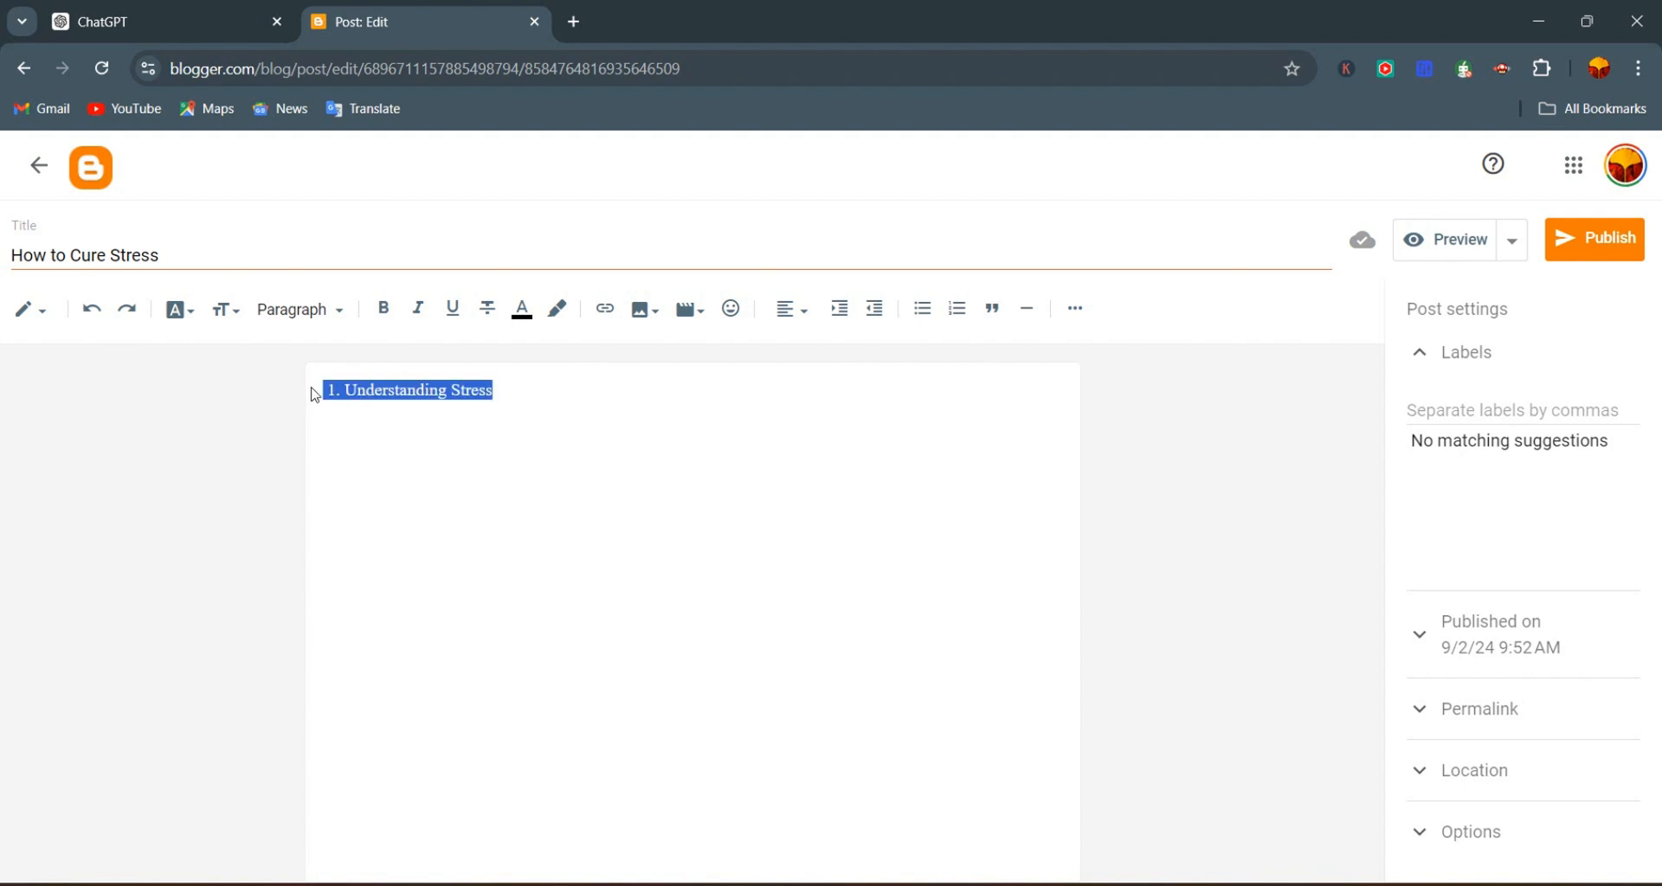
left_click(379, 310)
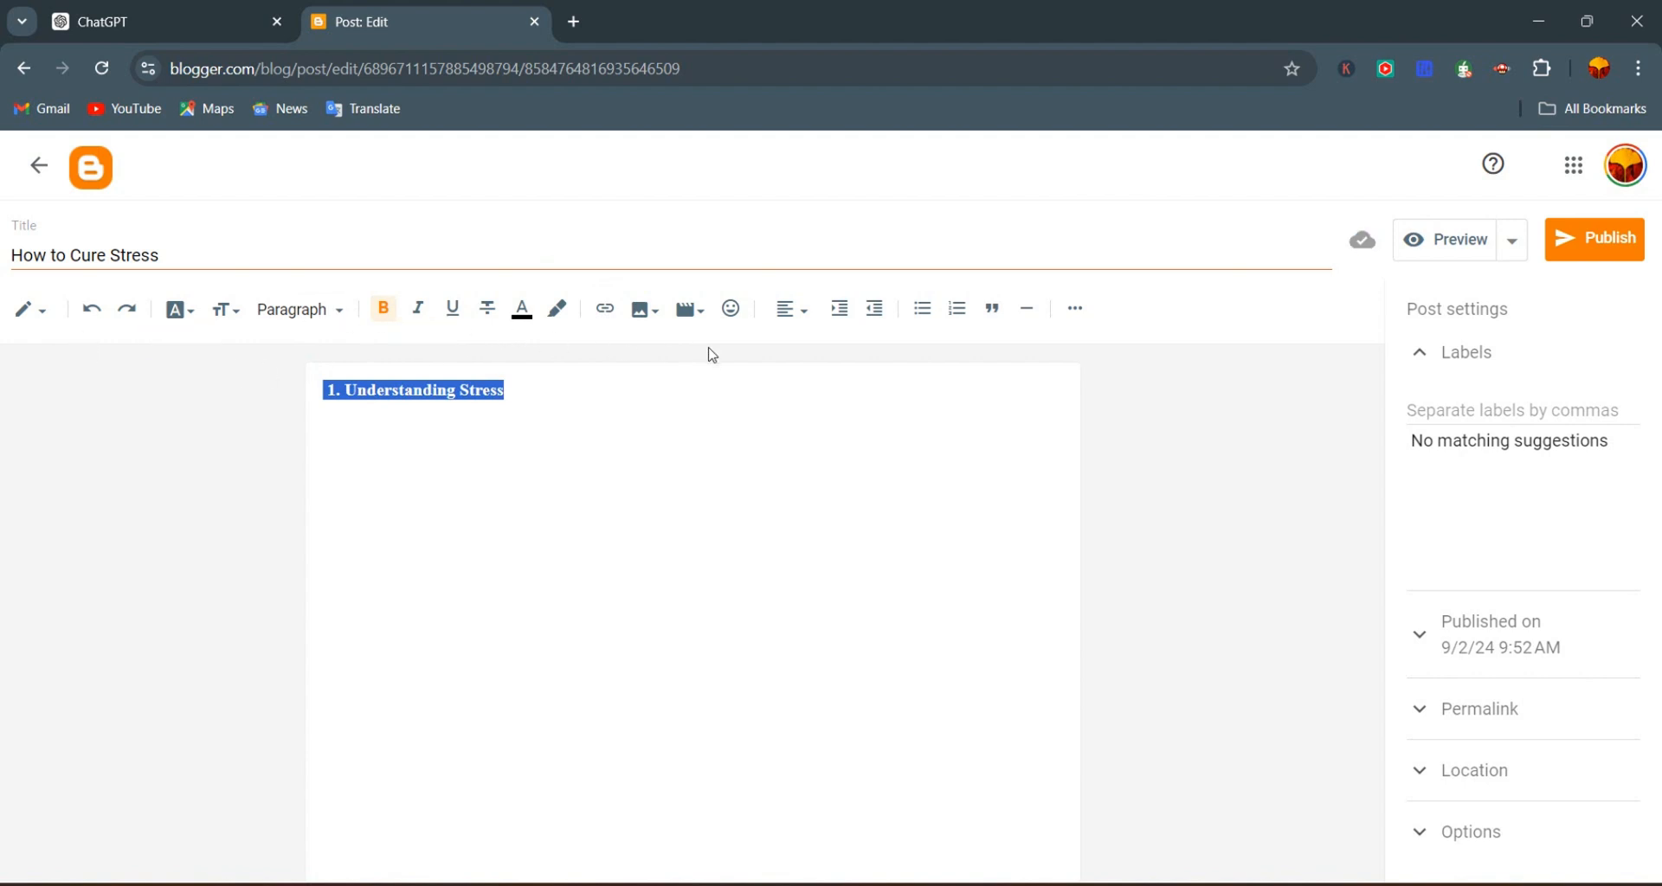
left_click(319, 316)
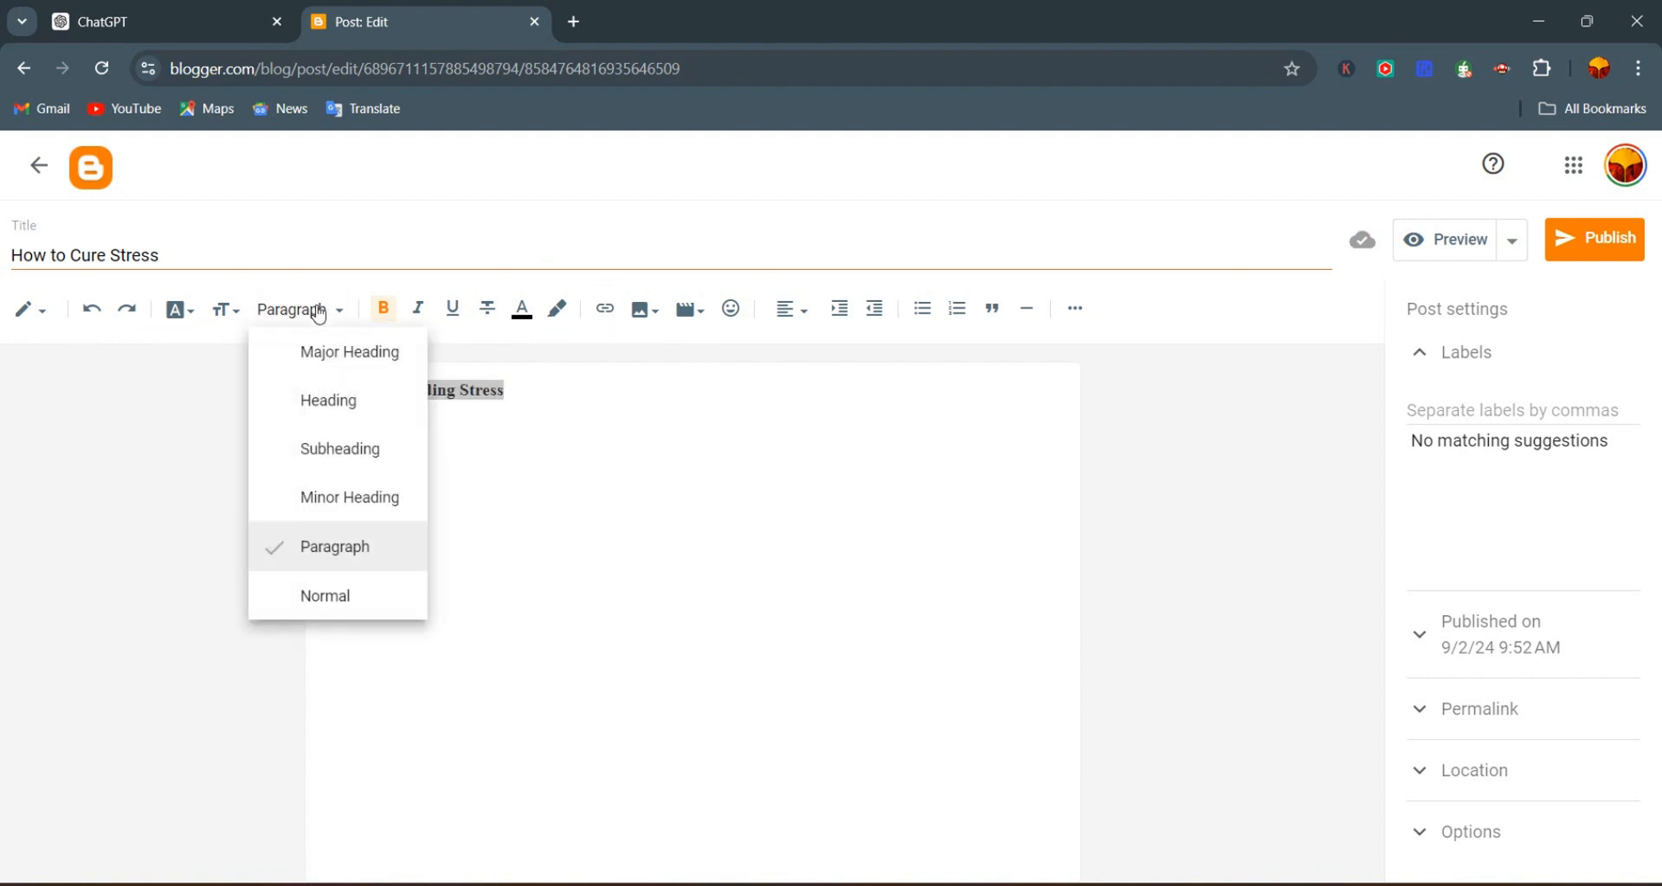
left_click(349, 460)
left_click(577, 394)
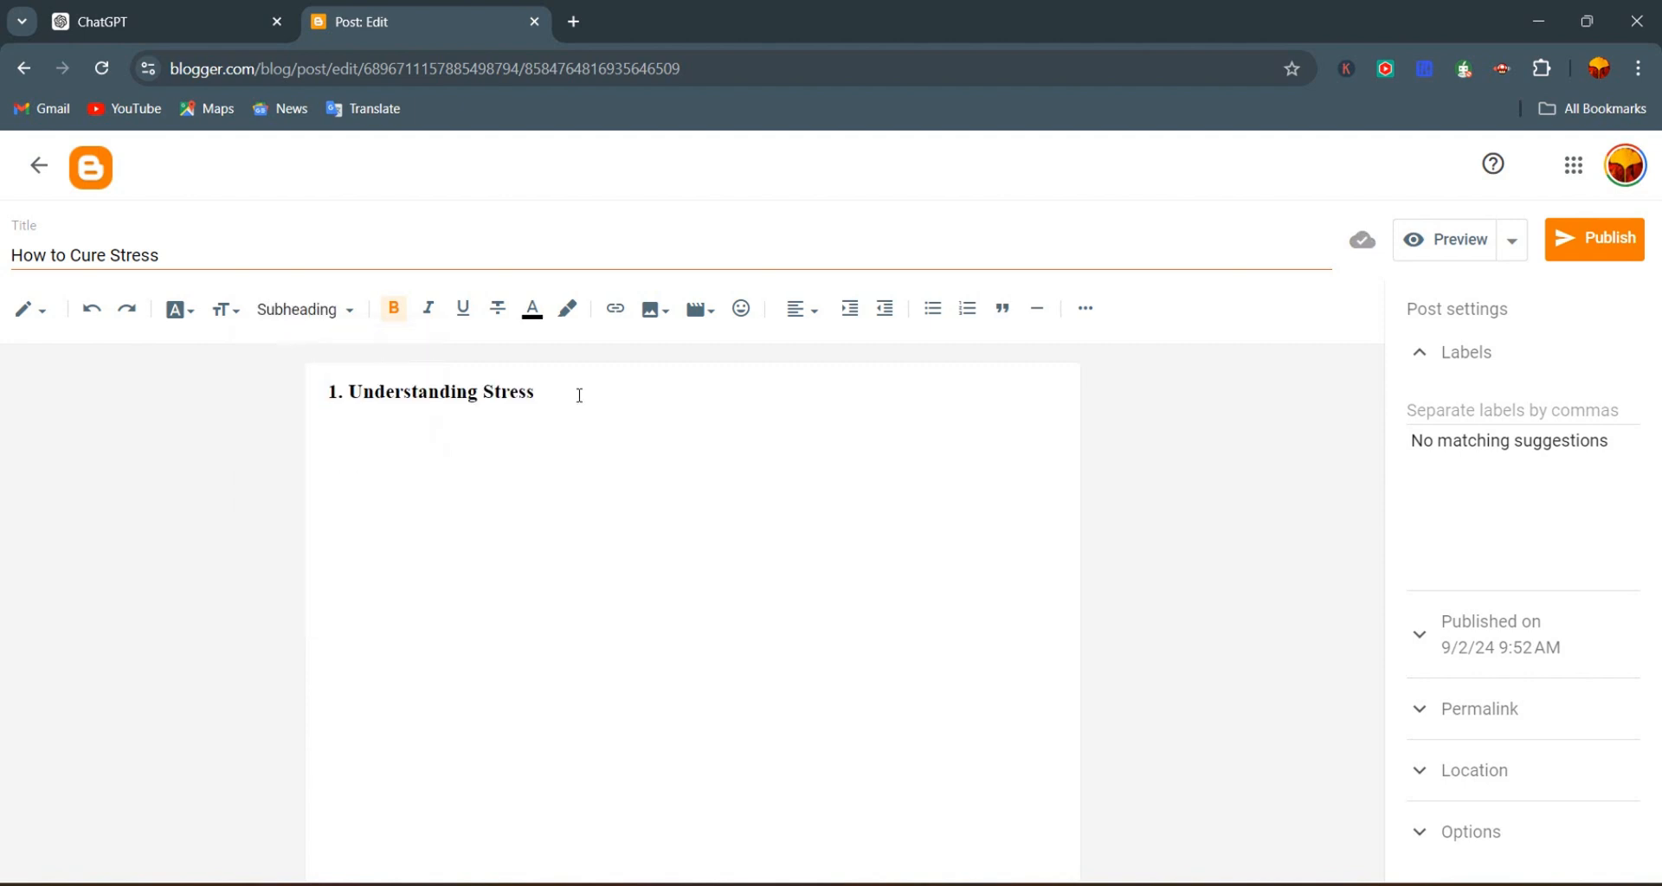
key("Return")
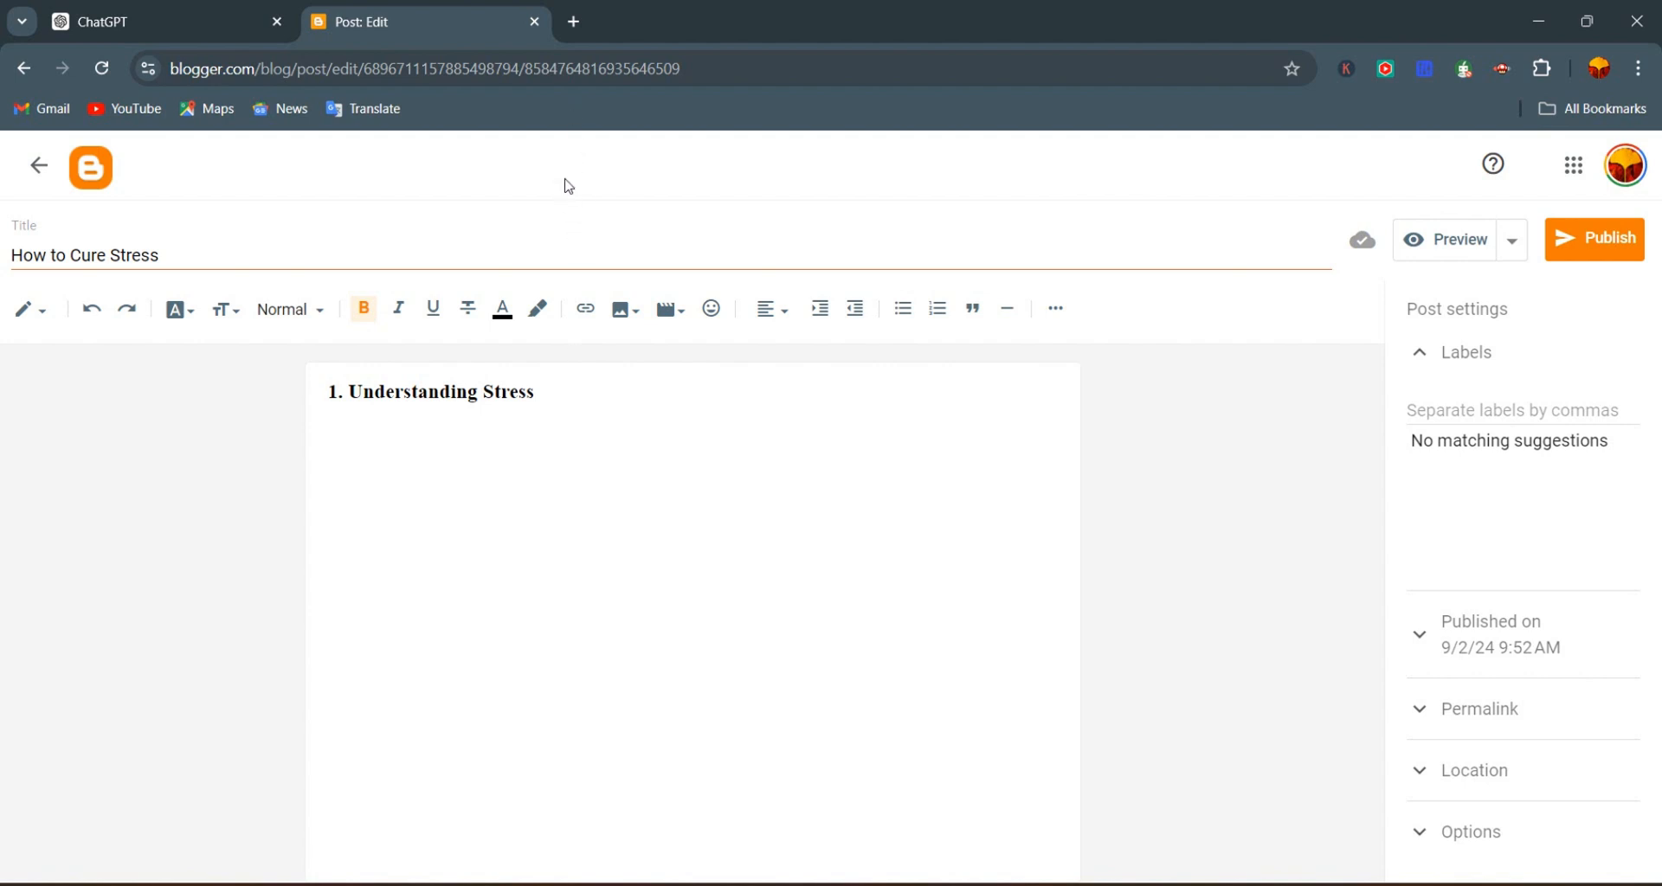
Search Google Images for "stress" in a new browser tab
left_click(574, 23)
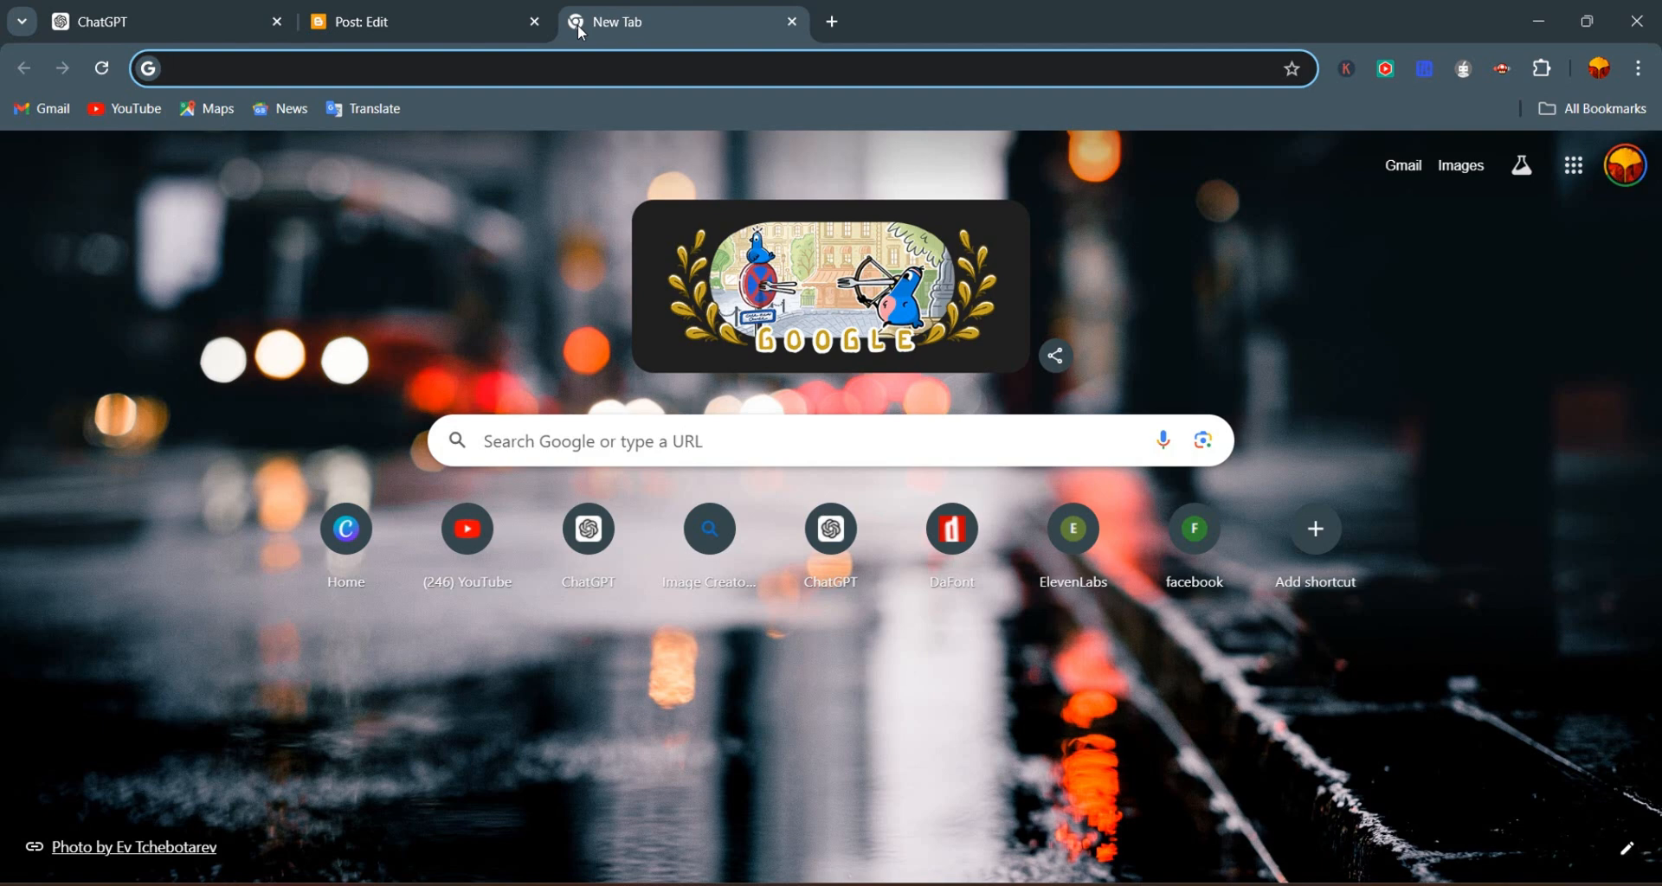
type("stress")
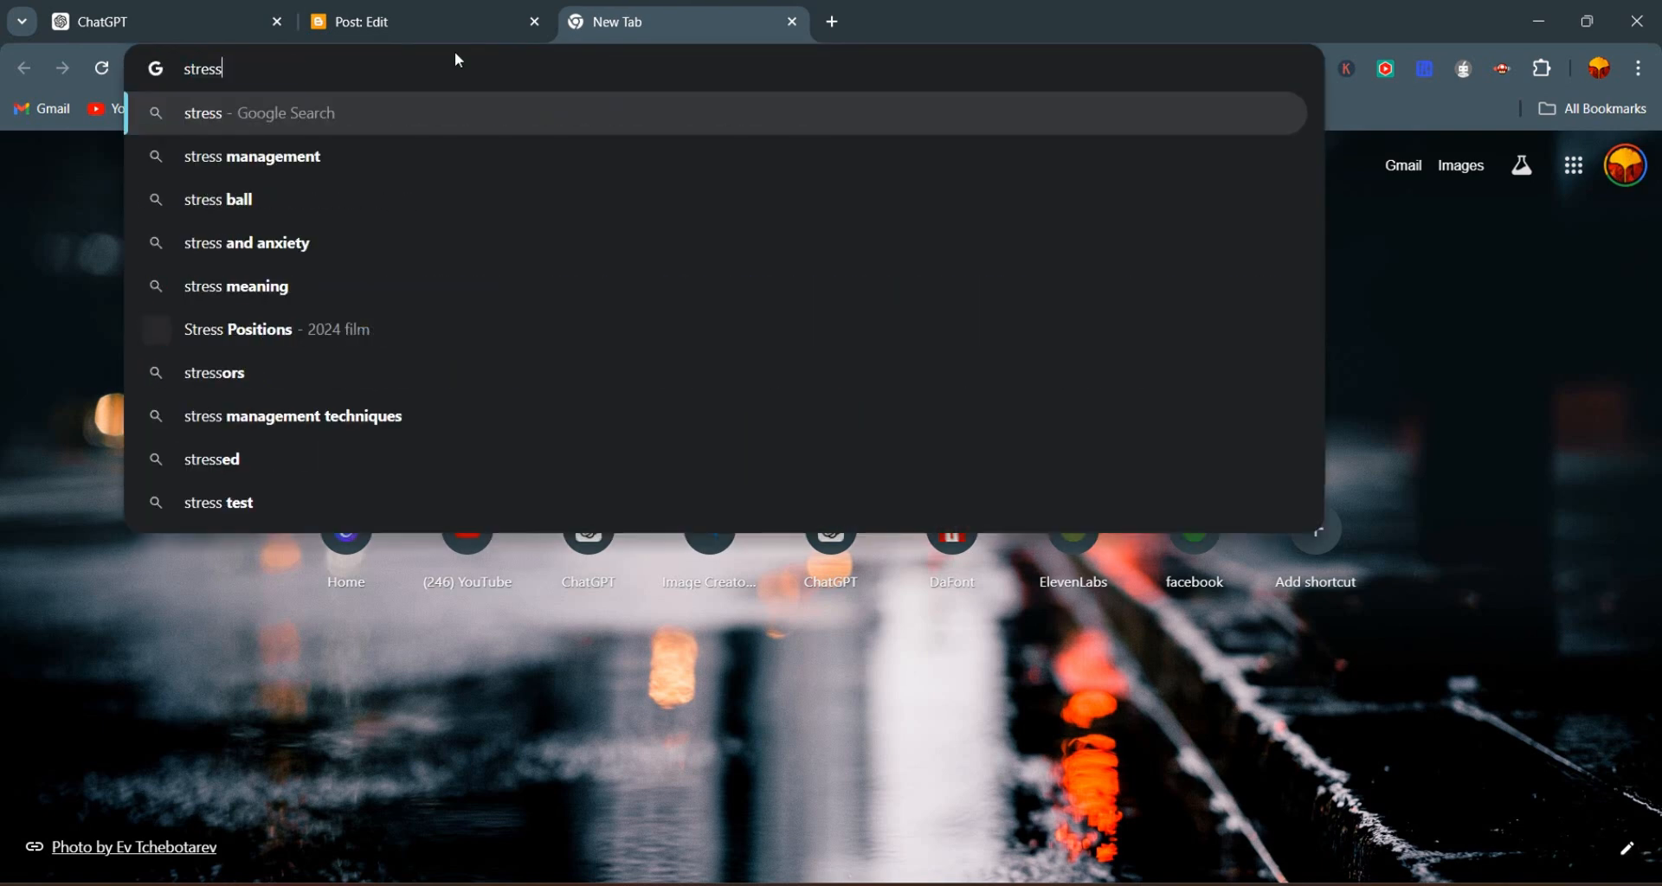
key("Return")
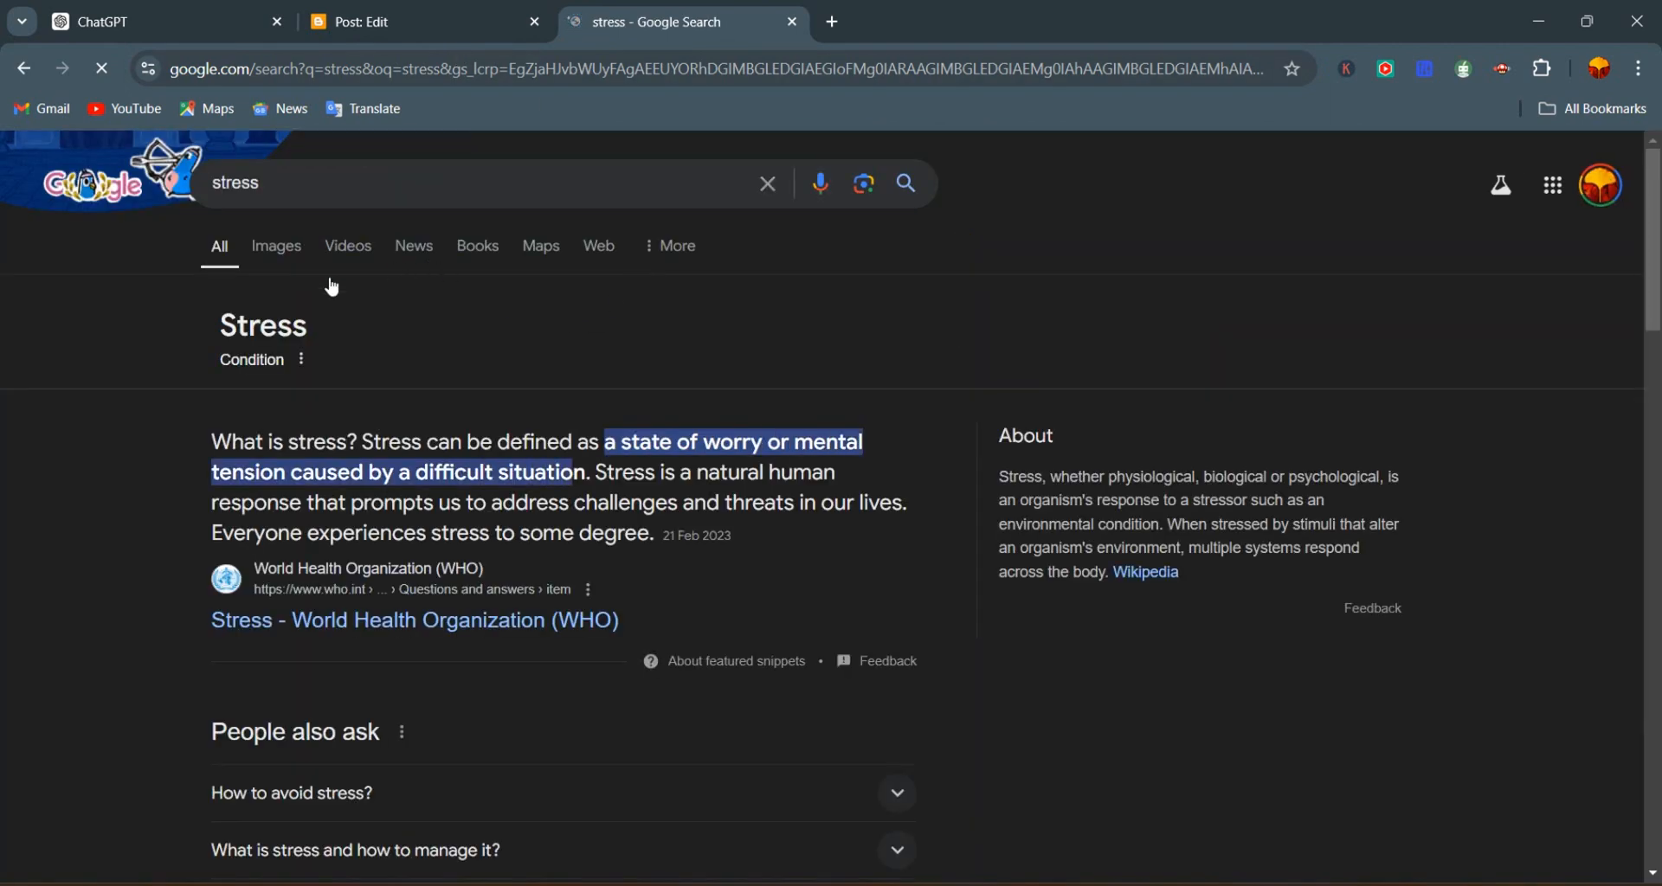
left_click(273, 251)
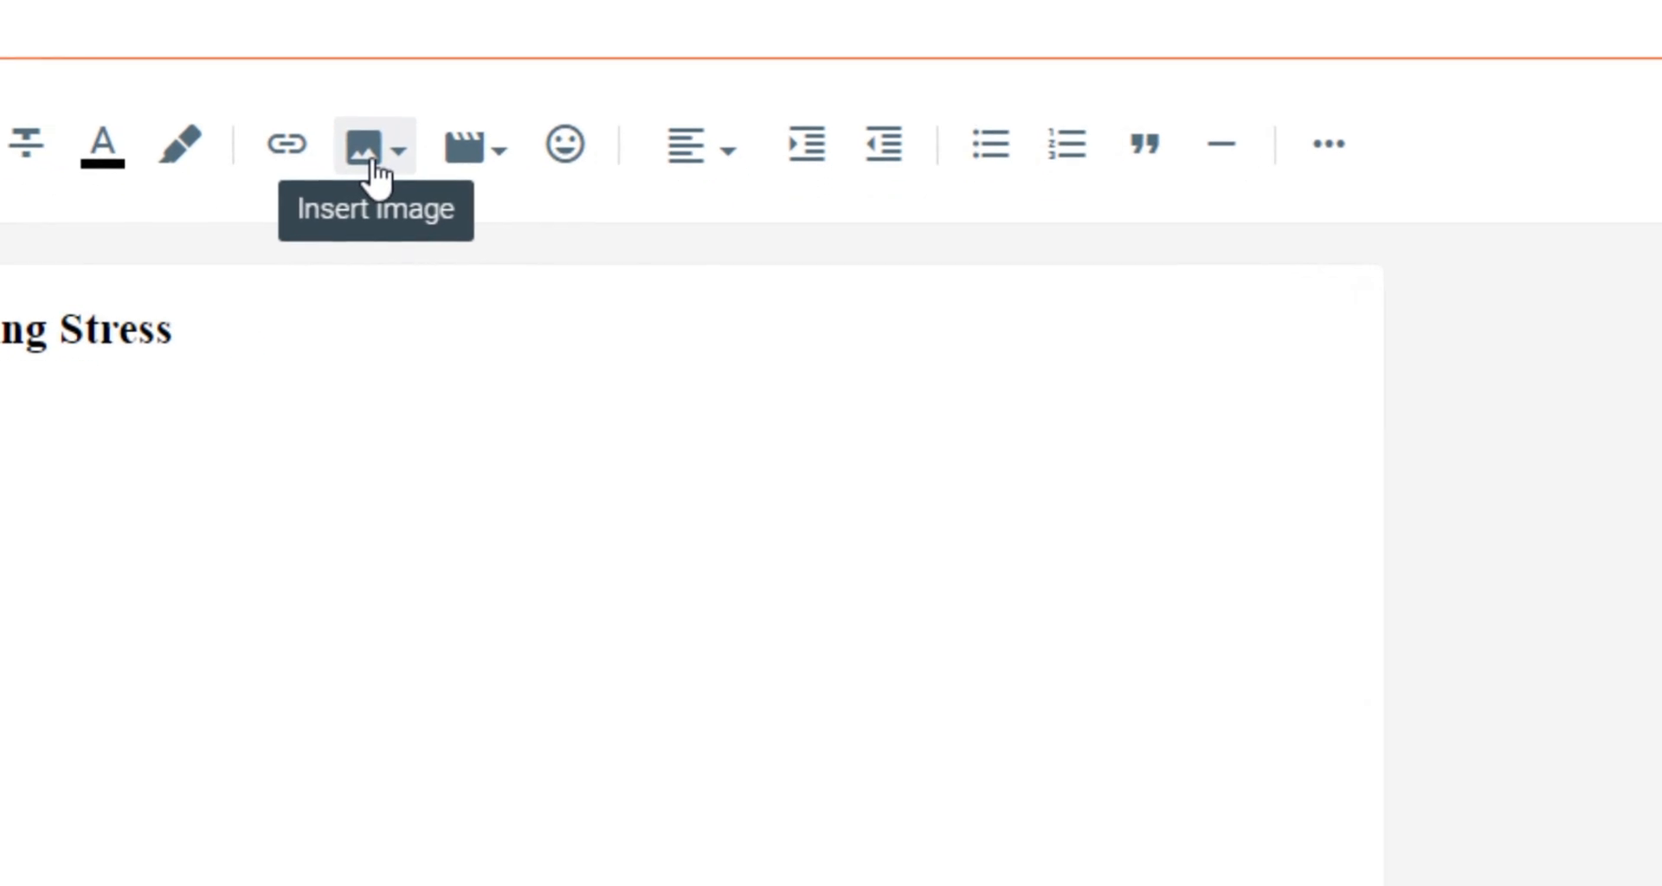
Upload the picture of the stressed woman at a laptop from the computer into the Blogger post below the heading
left_click(371, 169)
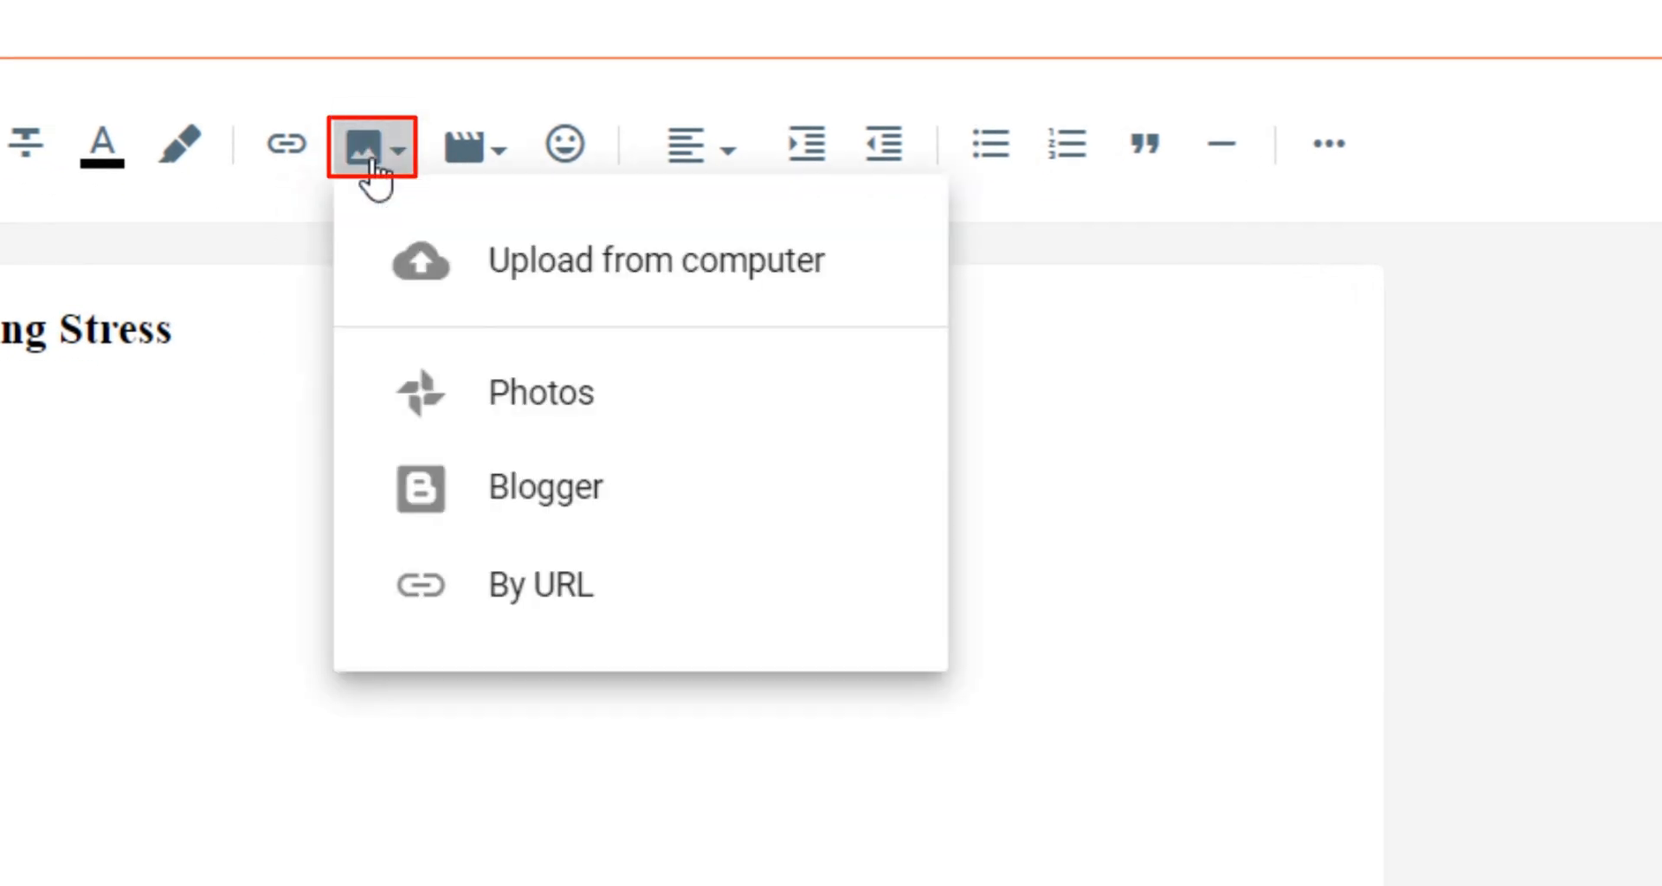
left_click(603, 263)
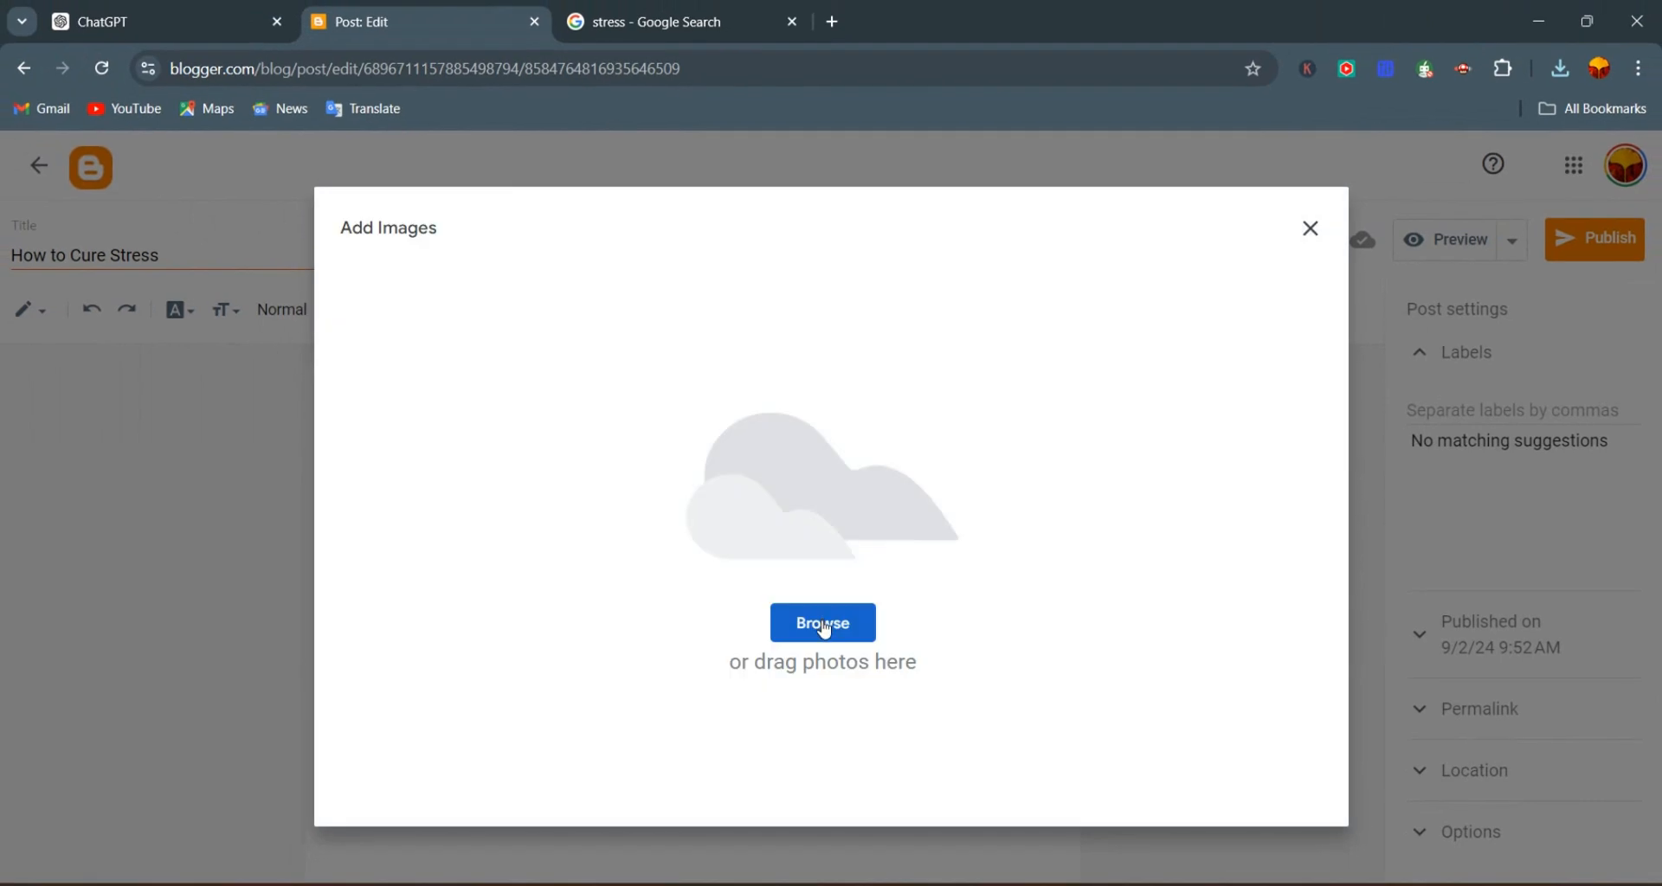
left_click(824, 629)
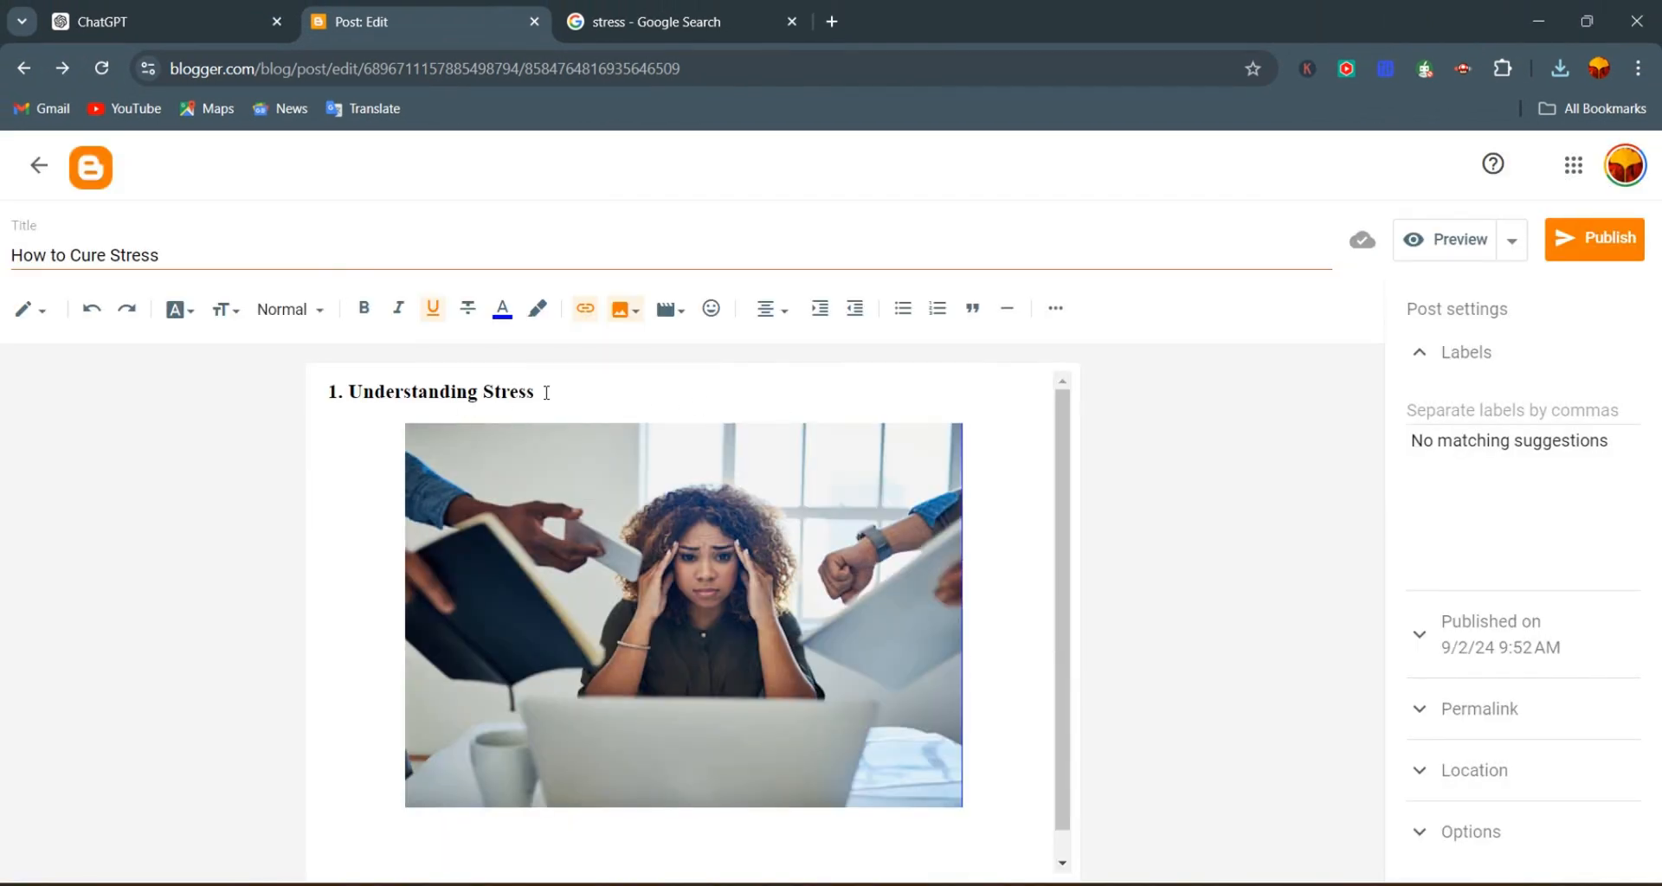
Change the style of the "1. Understanding Stress" line to Heading
left_click_drag(547, 392, 293, 382)
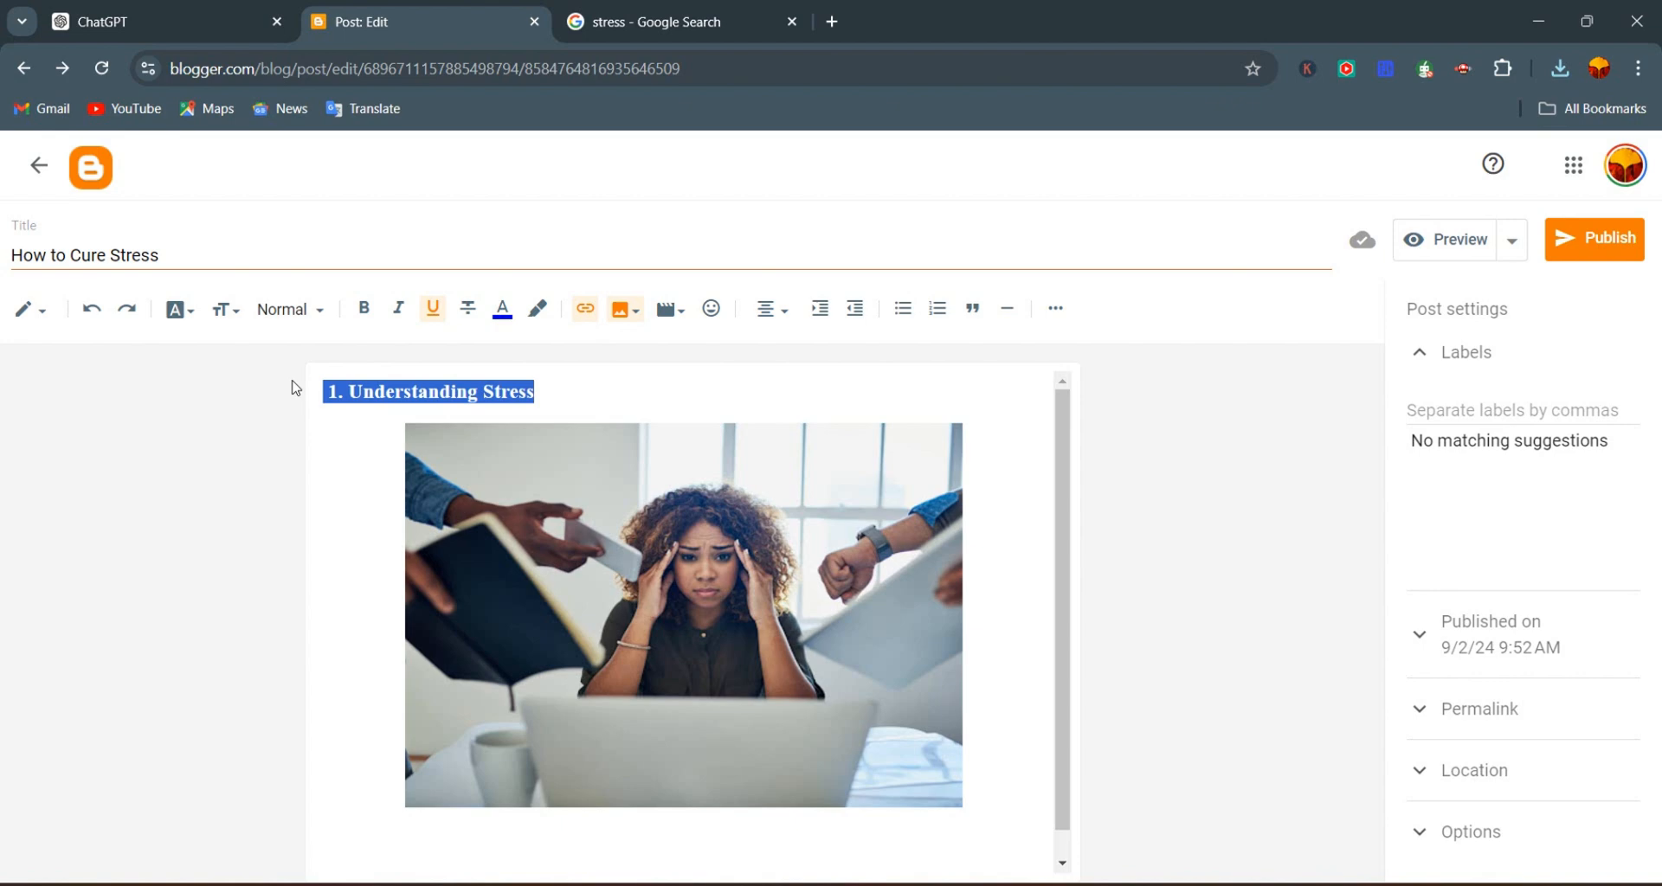
left_click(287, 310)
left_click(341, 401)
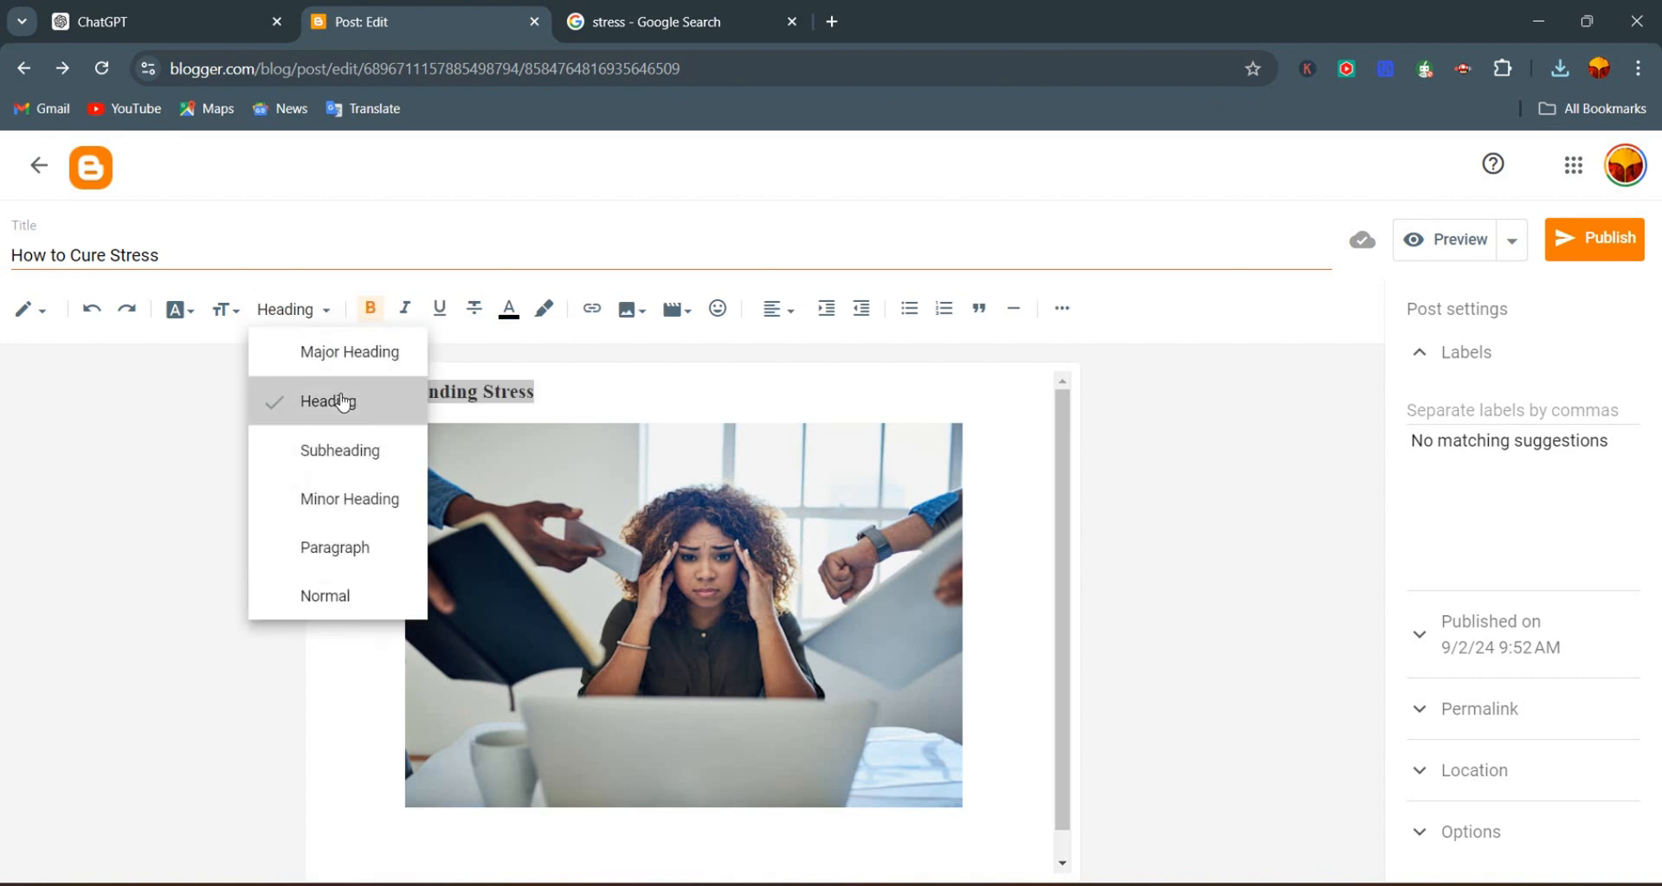
Copy the subsection title "1.1. What Is Stress?" from the ChatGPT article into the Blogger post below the picture
scroll(346, 407, "down", 1)
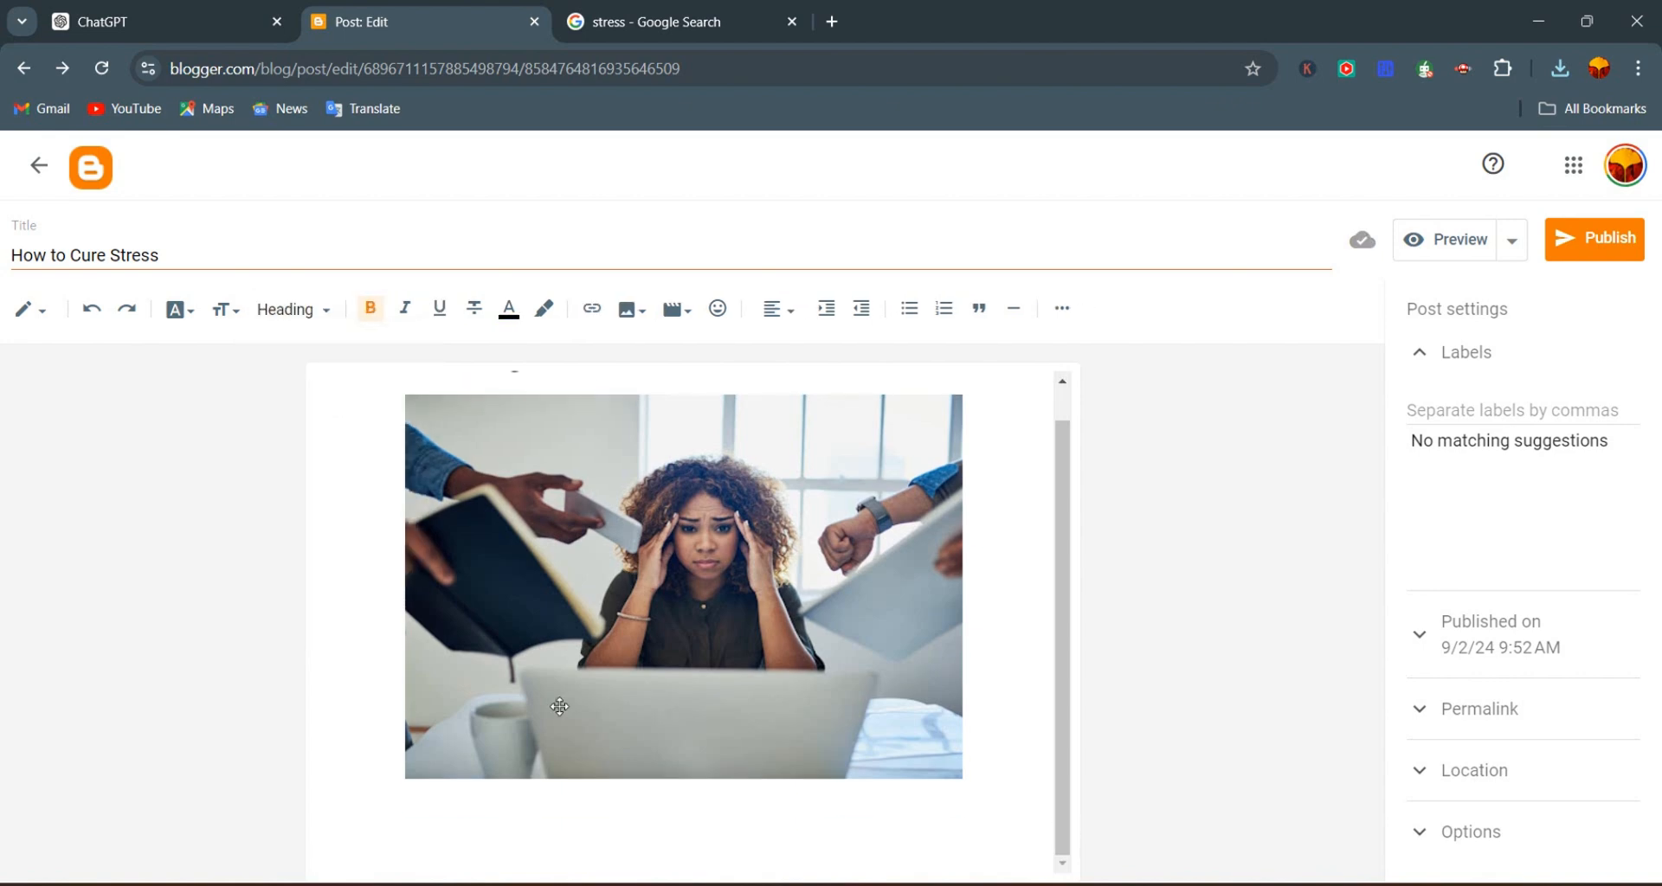
left_click(463, 827)
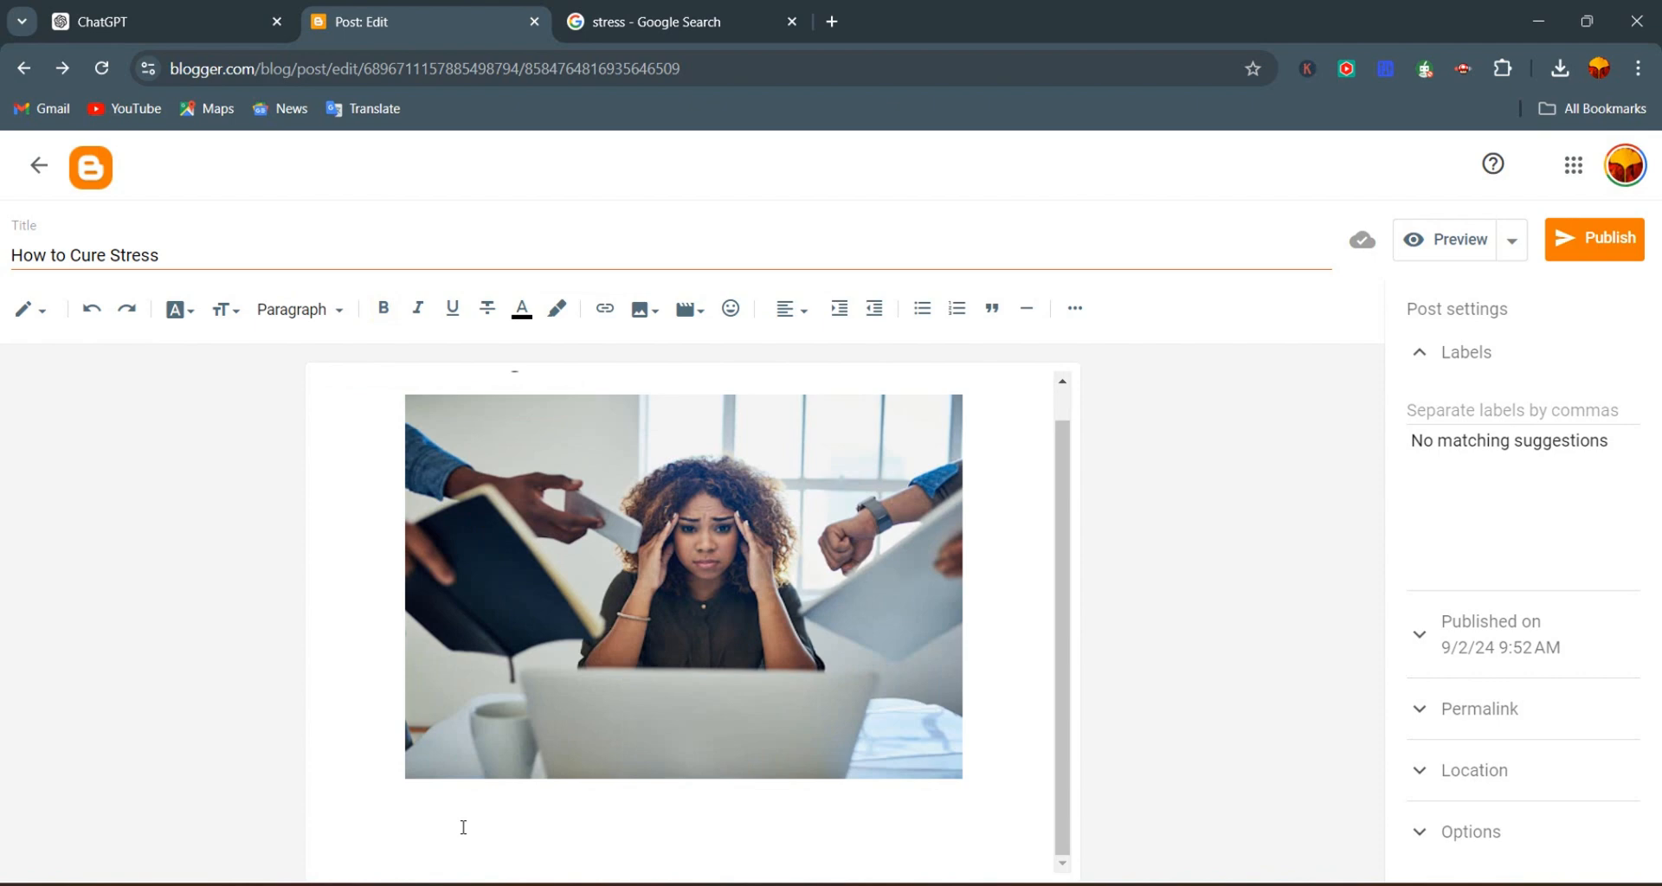
scroll(463, 827, "up", 1)
scroll(463, 828, "down", 1)
left_click(102, 12)
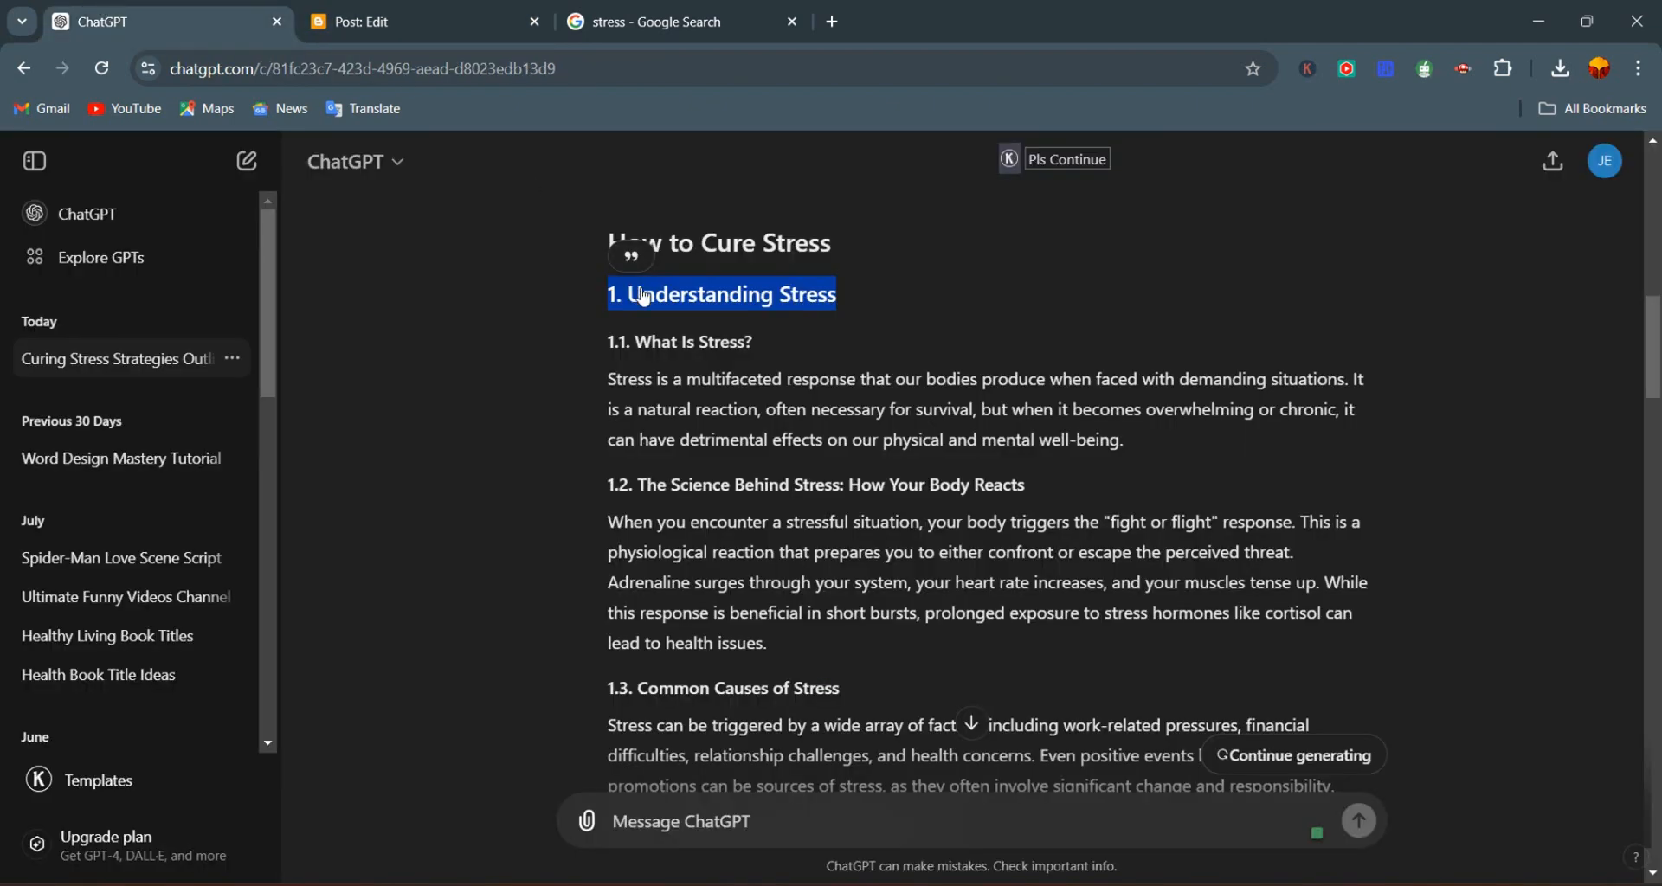
left_click_drag(606, 342, 786, 349)
key("ctrl+c")
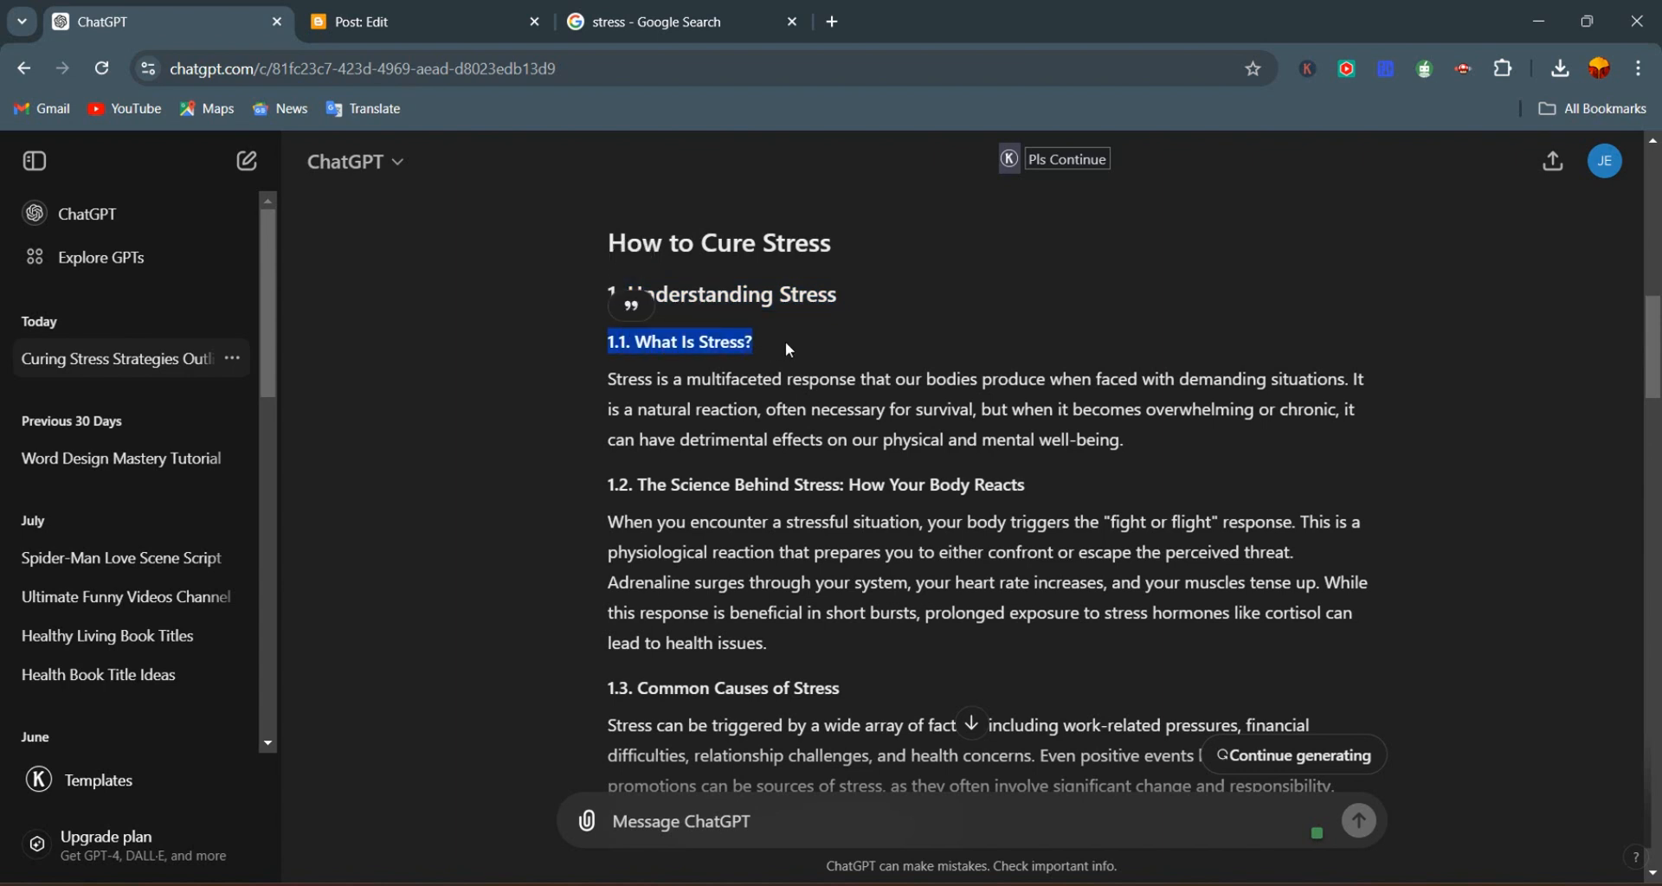
left_click(390, 21)
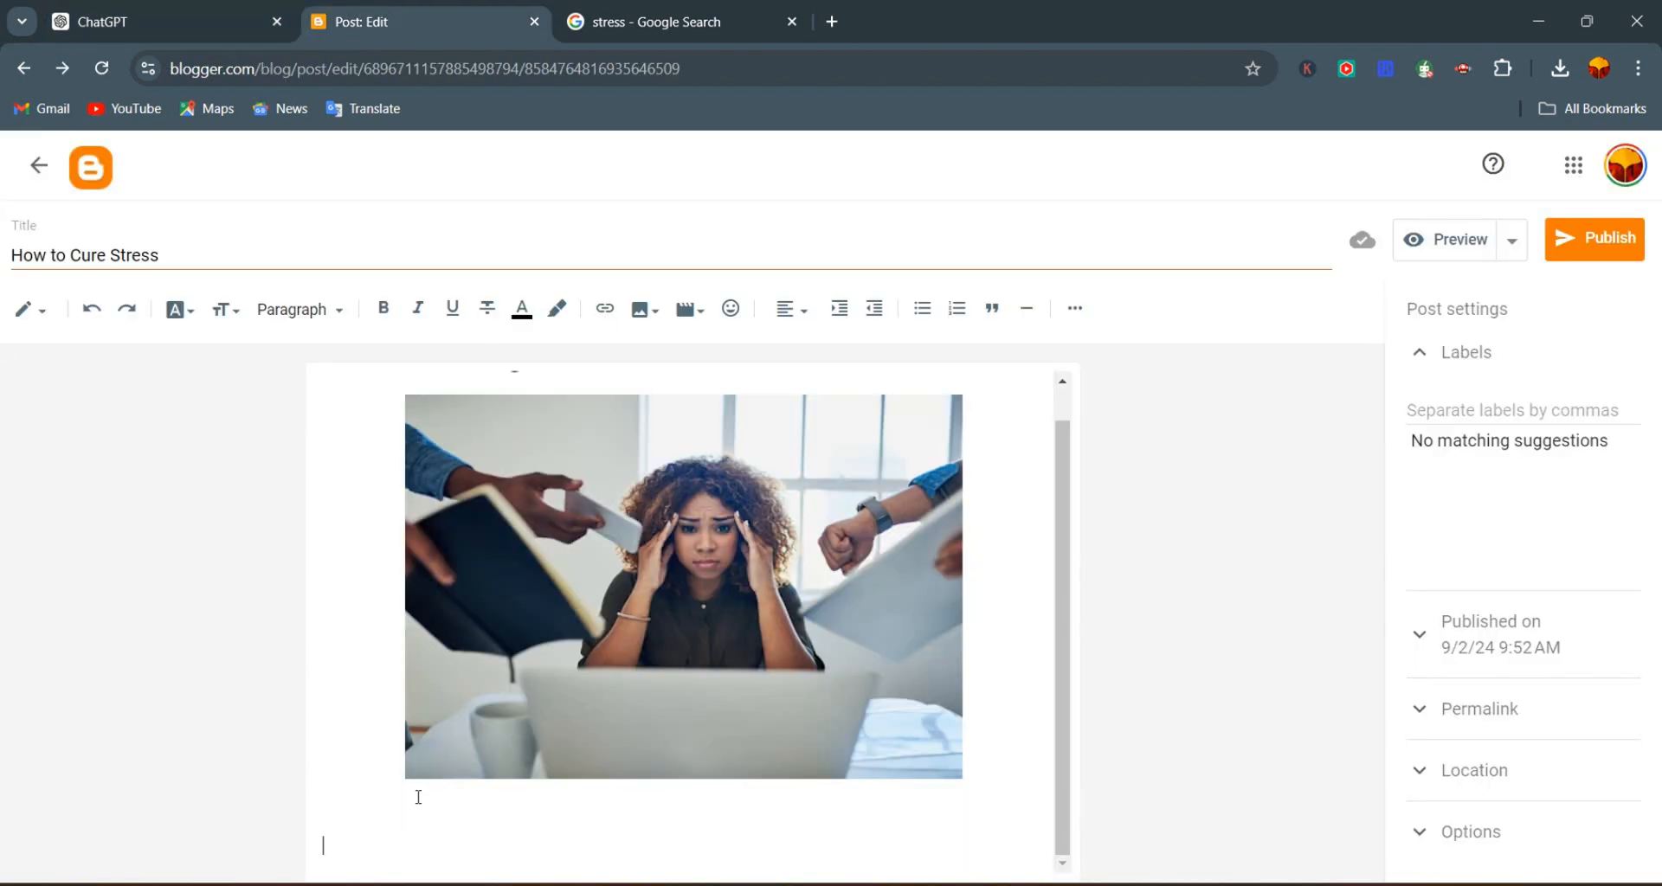
key("ctrl+v")
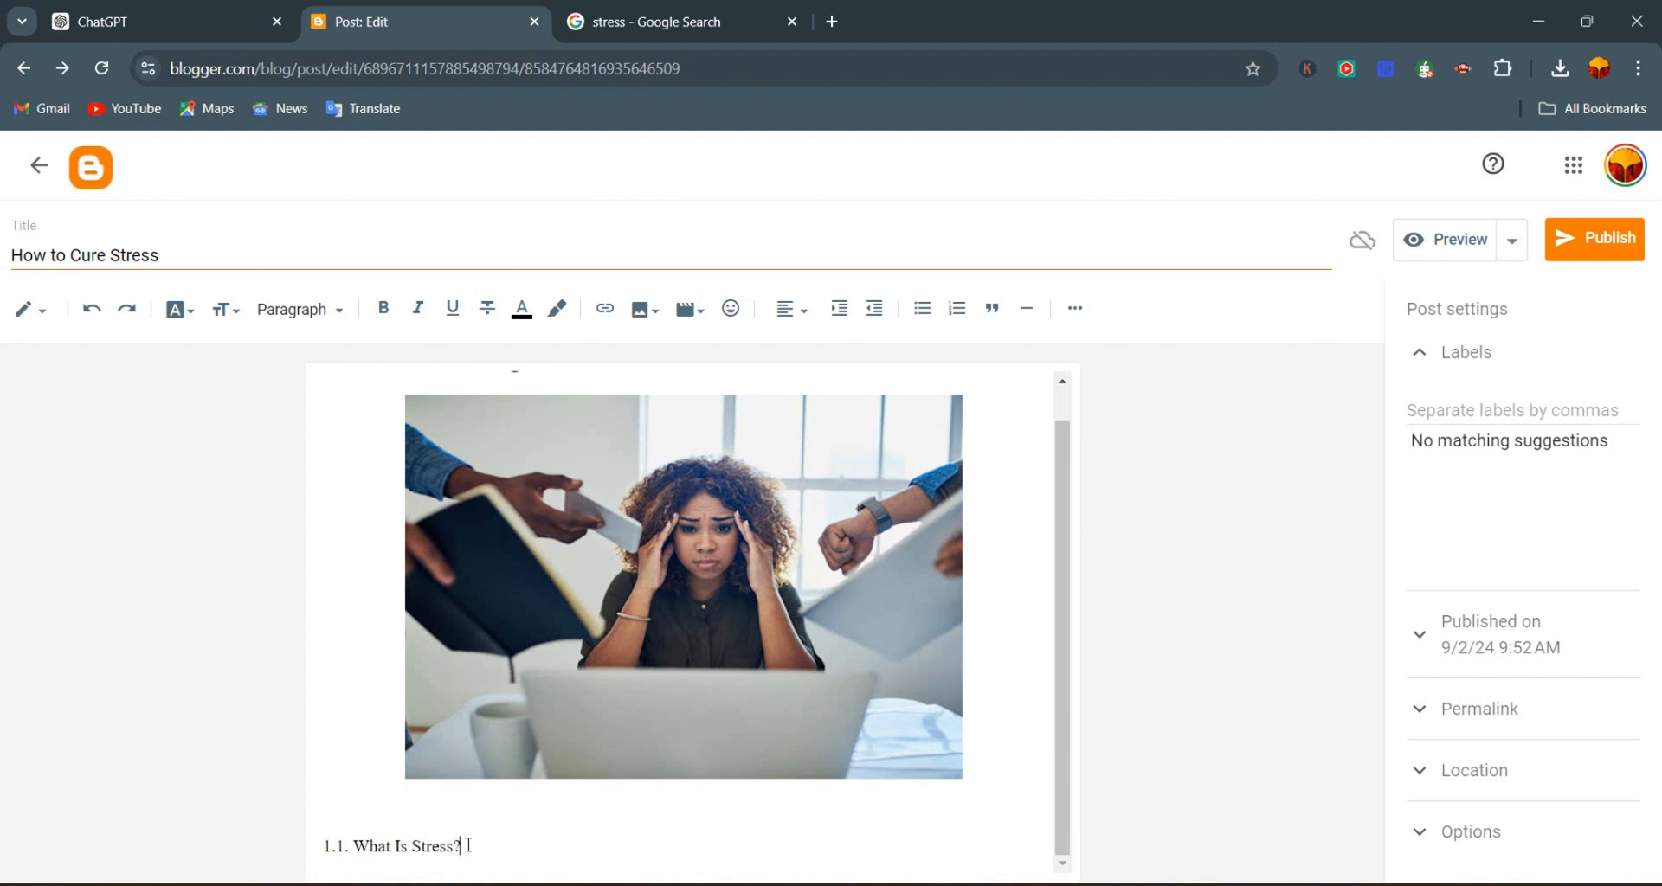
Make the "1.1. What Is Stress?" line bold and start a new line below it
left_click_drag(462, 847, 308, 849)
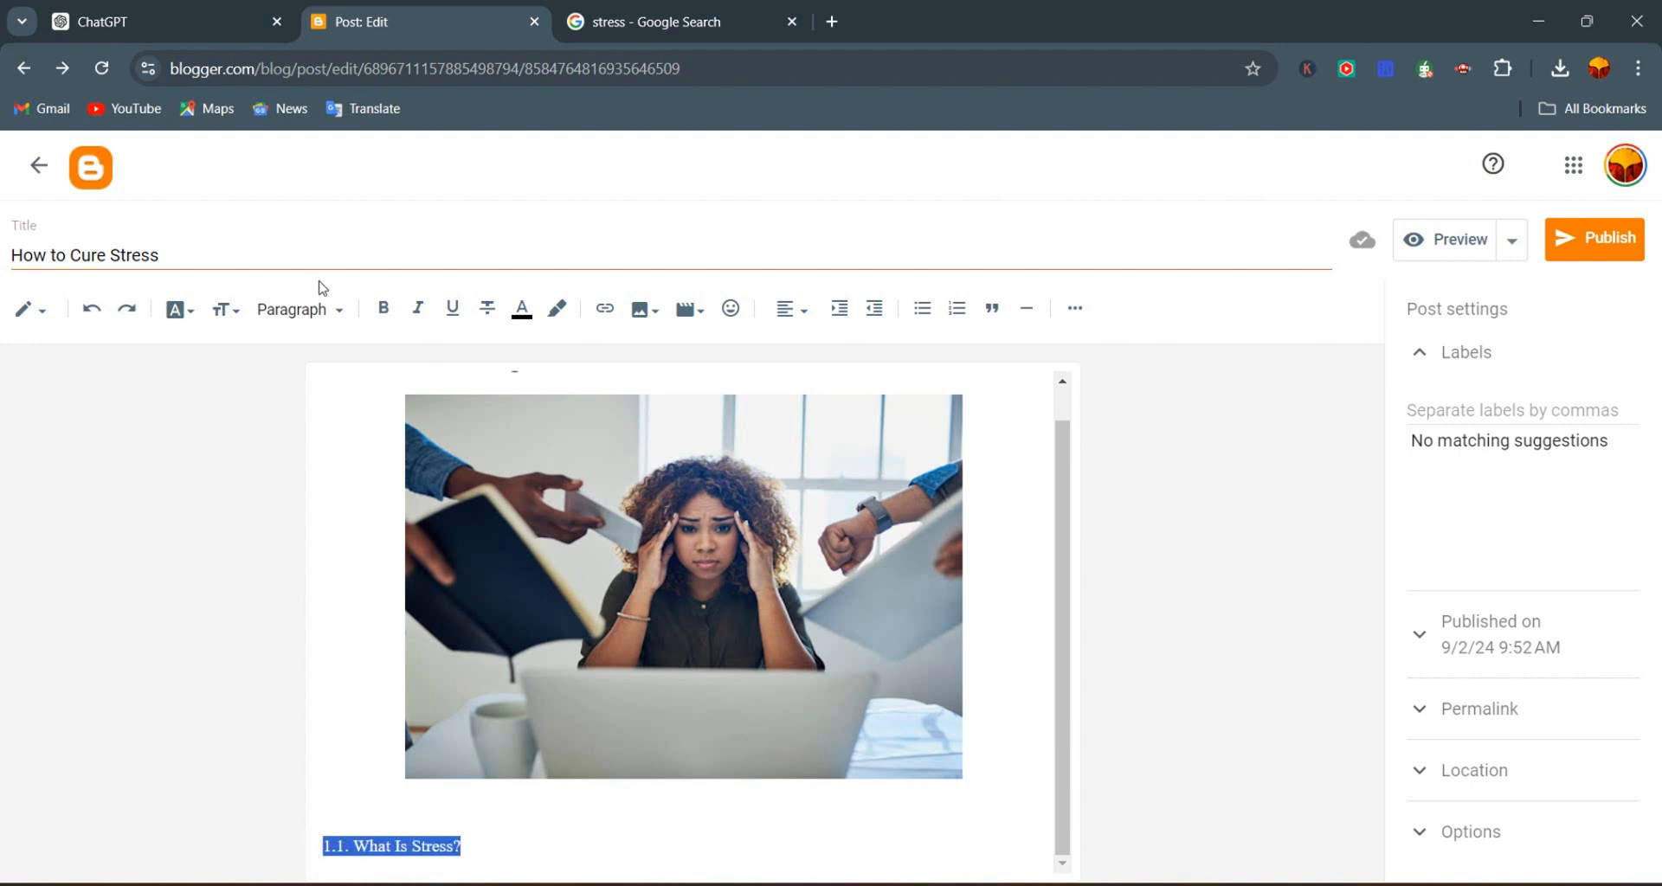
left_click(386, 320)
left_click(494, 846)
key("Return")
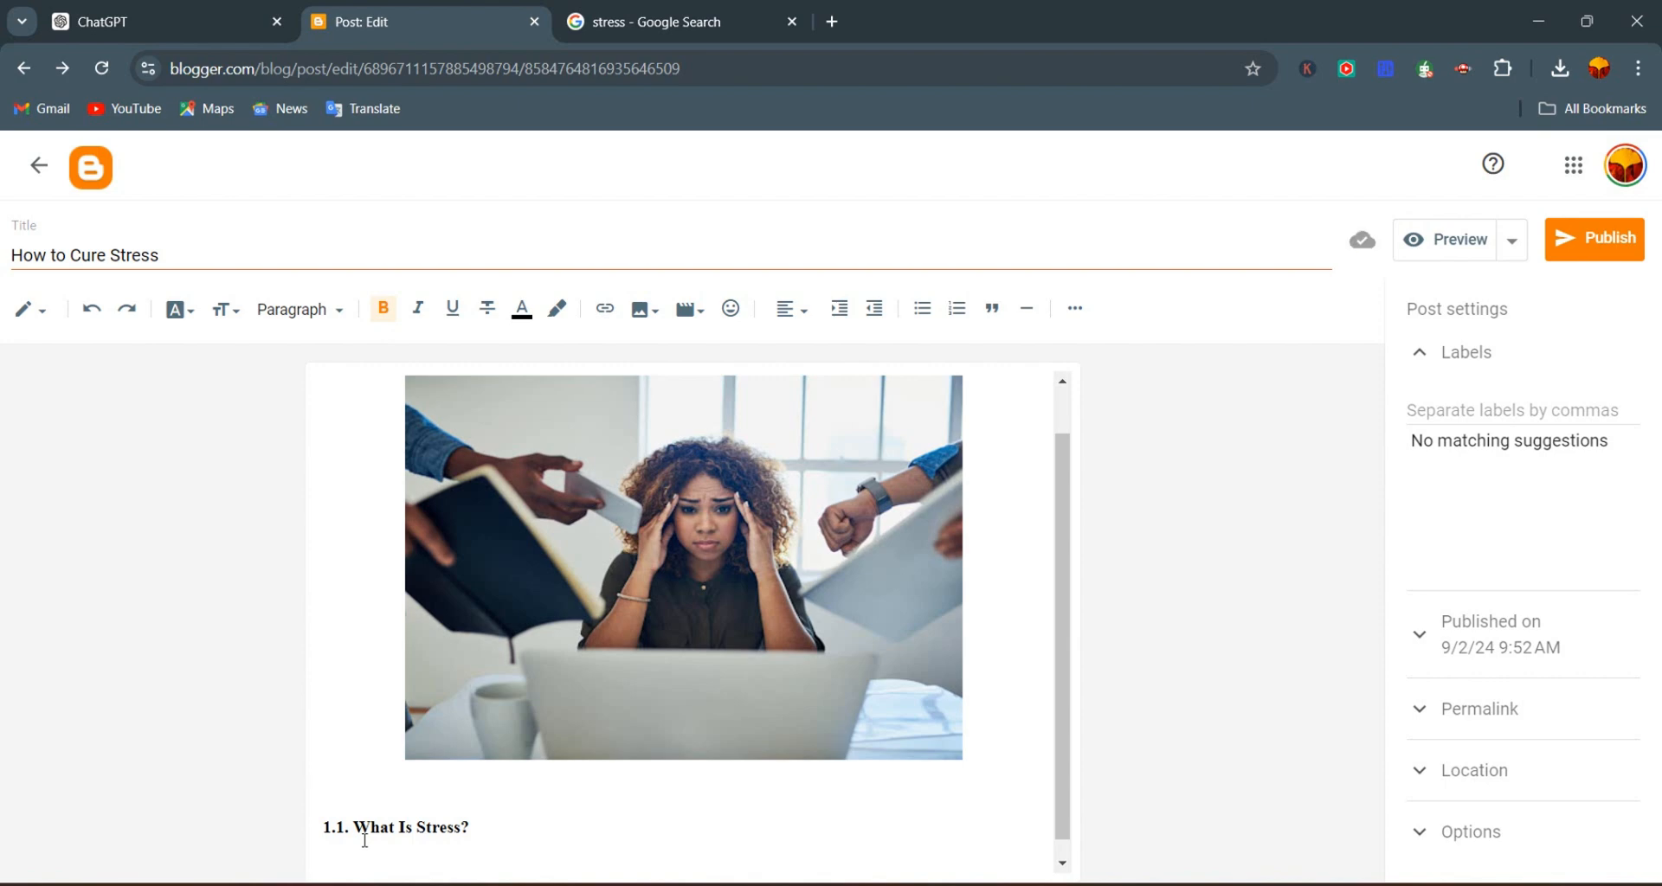
Open QuillBot's paraphrasing tool in a new browser tab
left_click(79, 6)
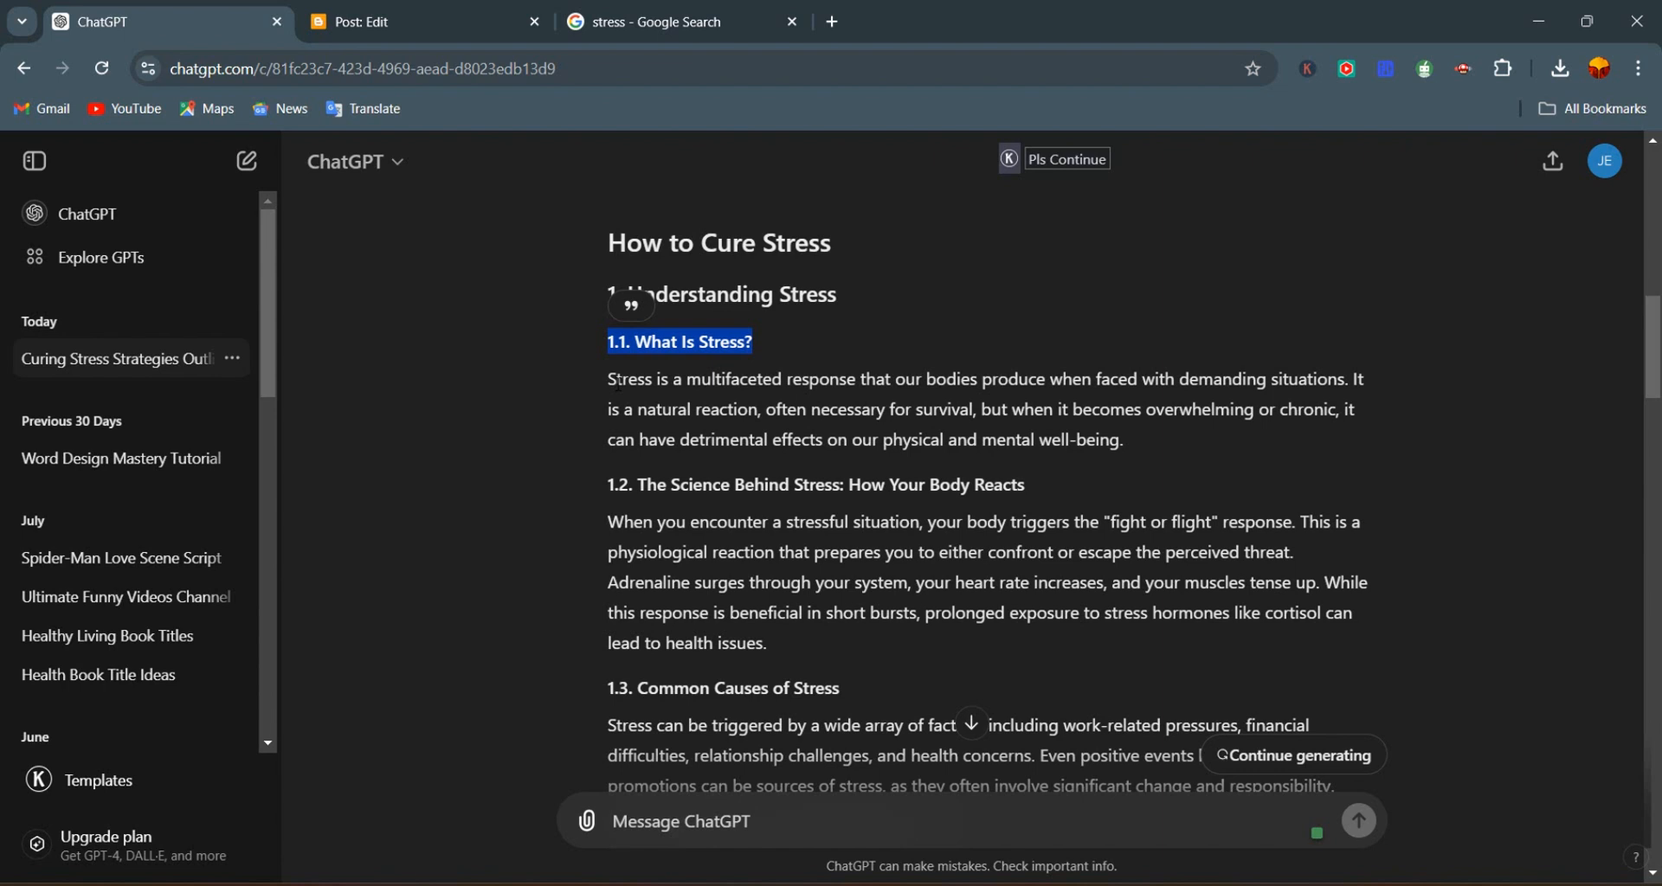
left_click(829, 32)
type("qy")
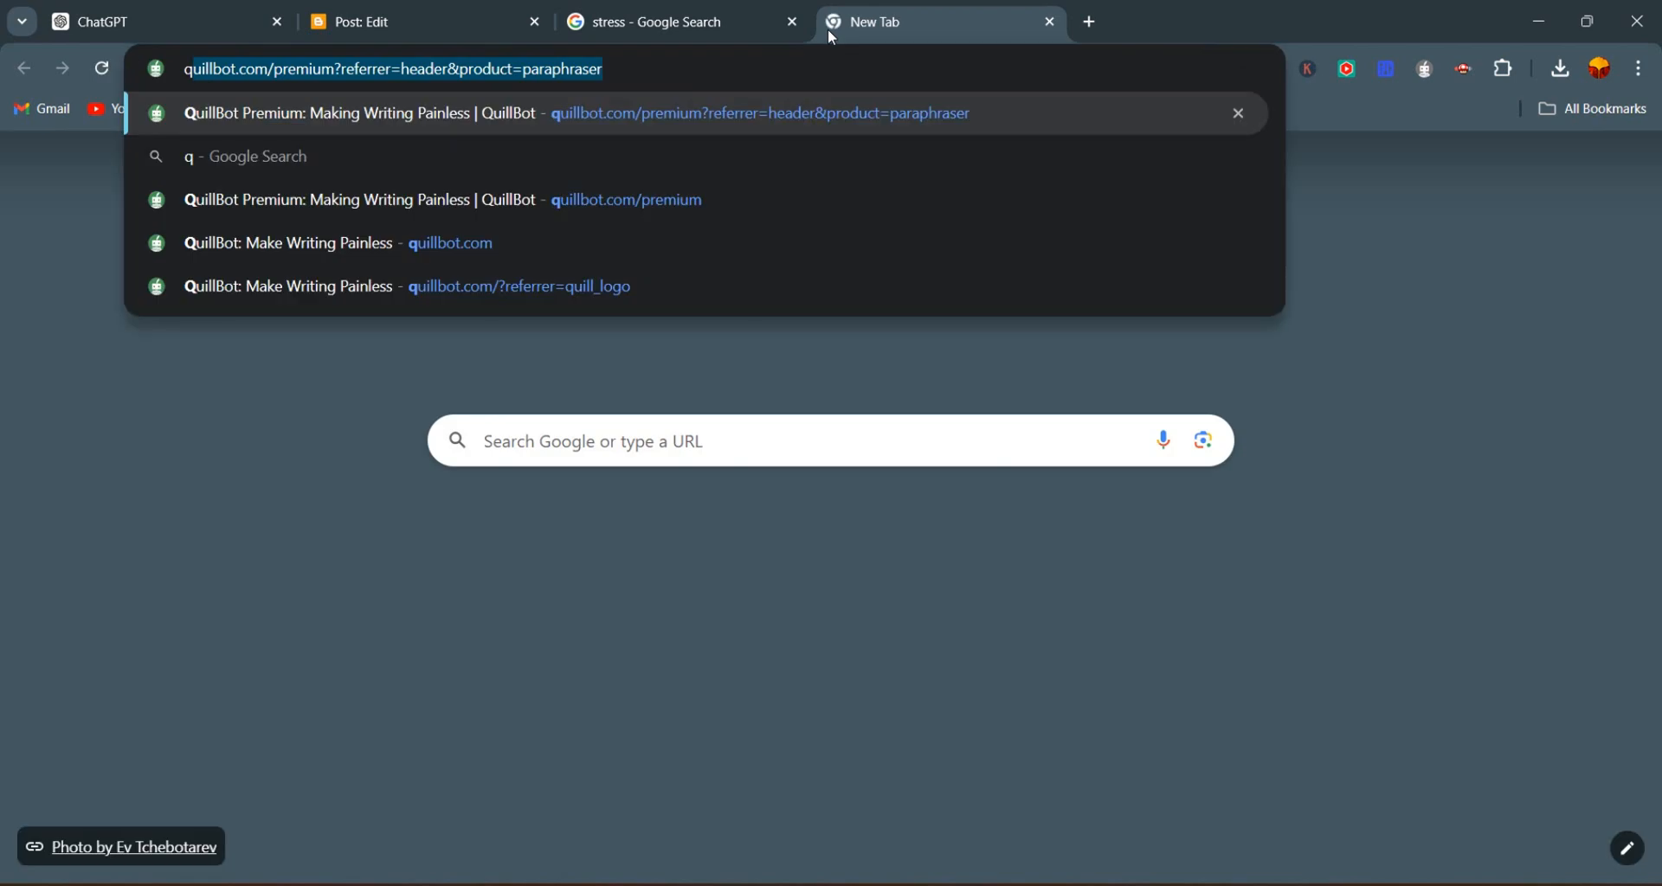
key("BackSpace")
type("u")
key("Return")
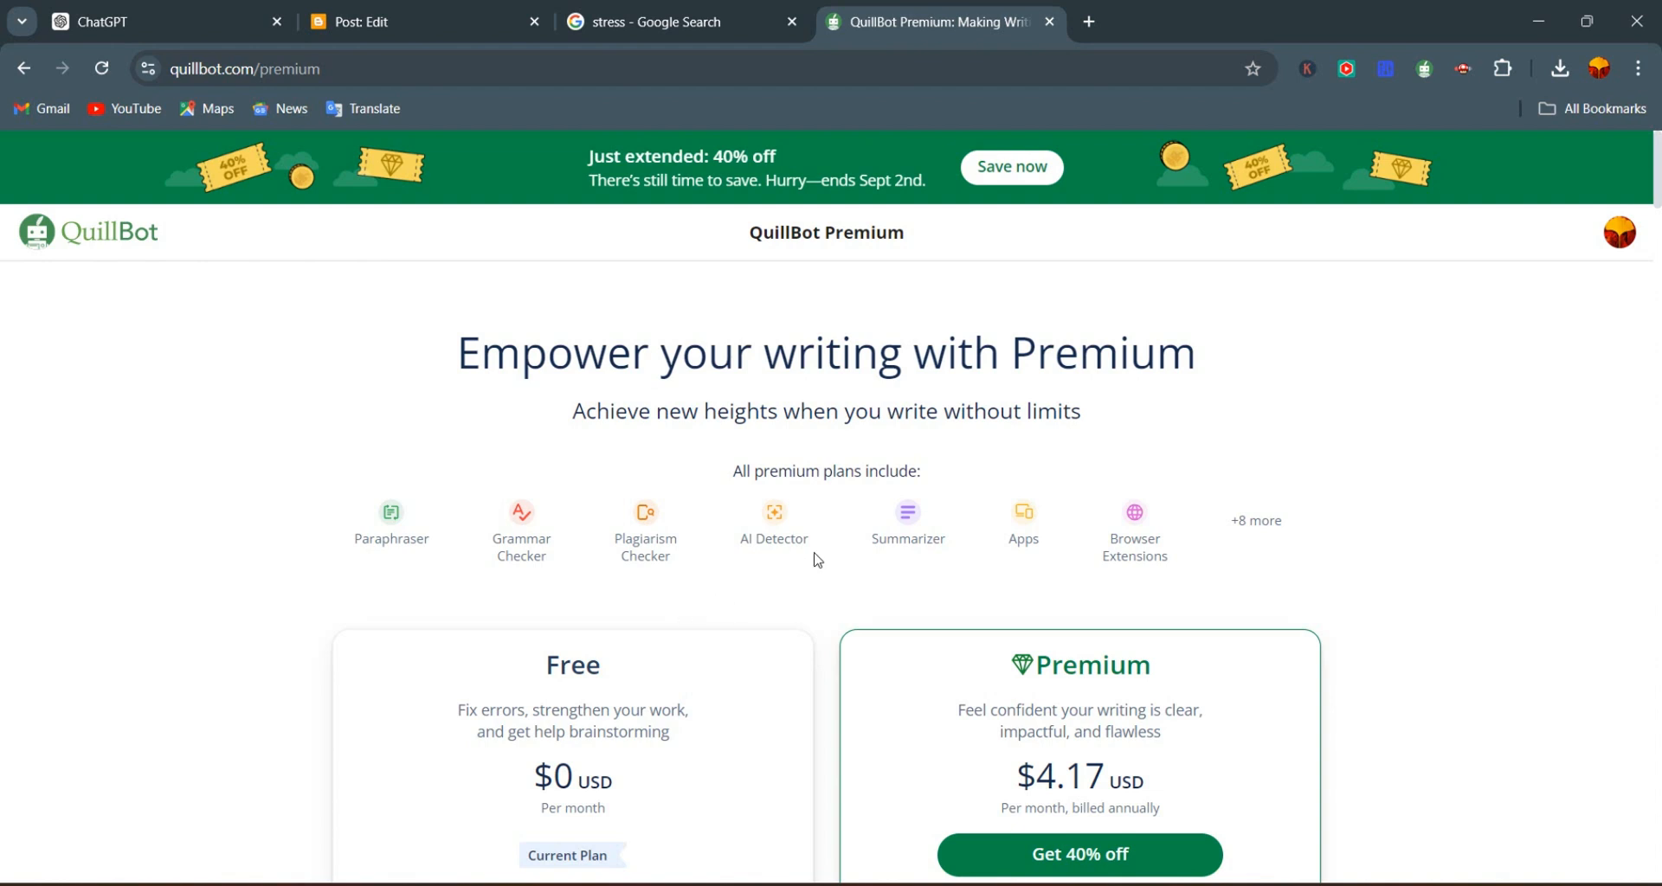
left_click(821, 513)
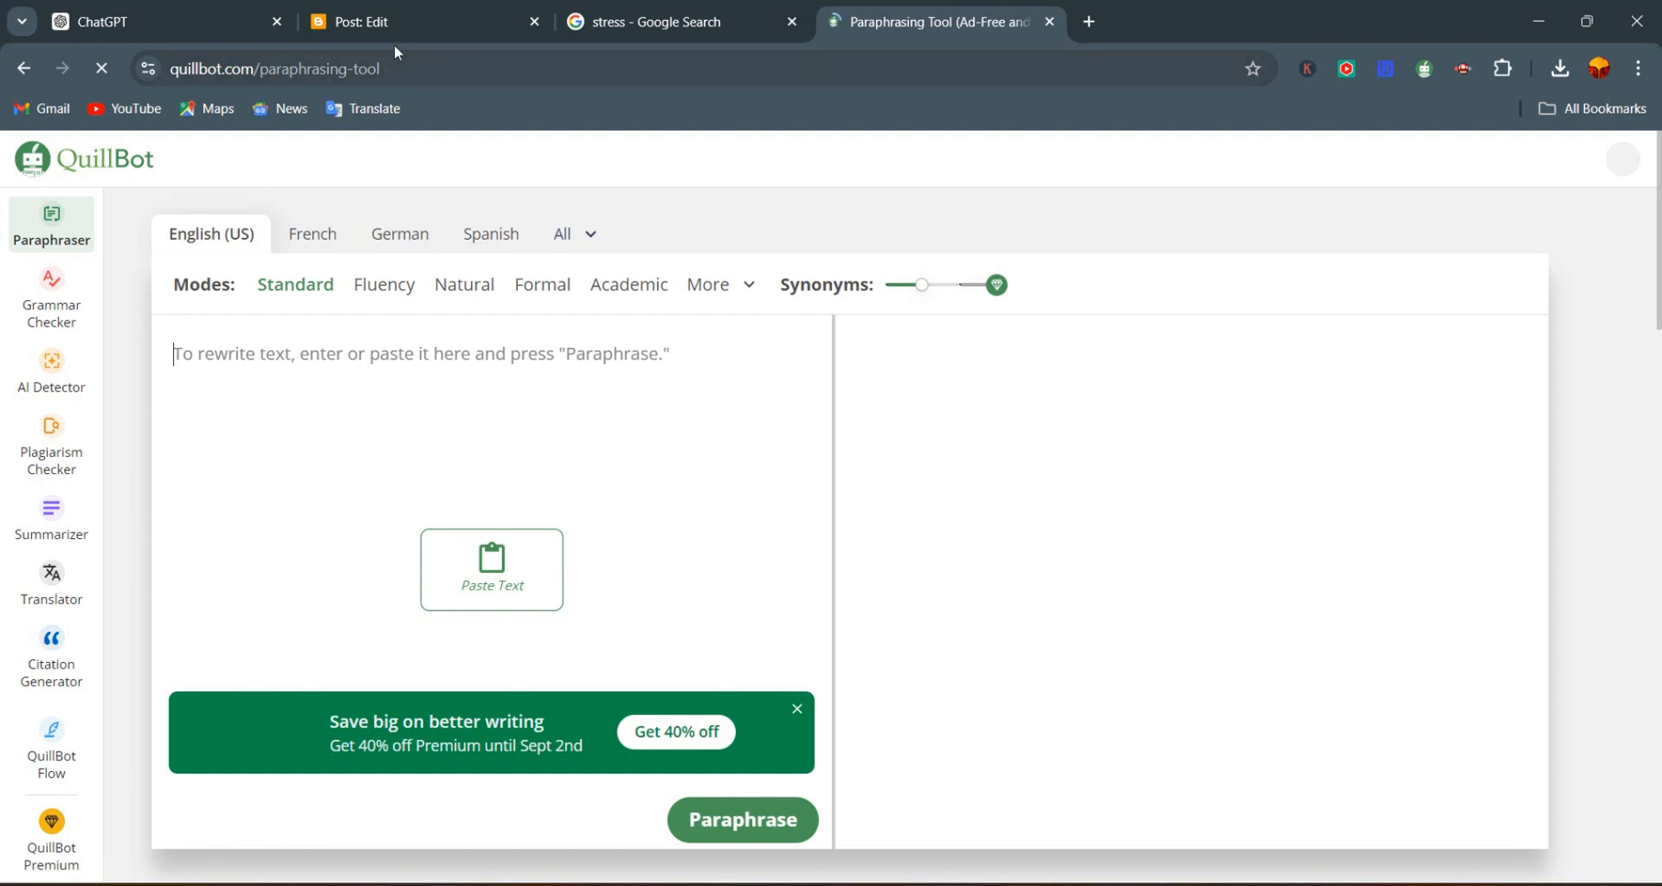
Copy the paragraph under "1.1. What Is Stress?" from the ChatGPT article into QuillBot and paraphrase it in Standard mode
left_click(173, 19)
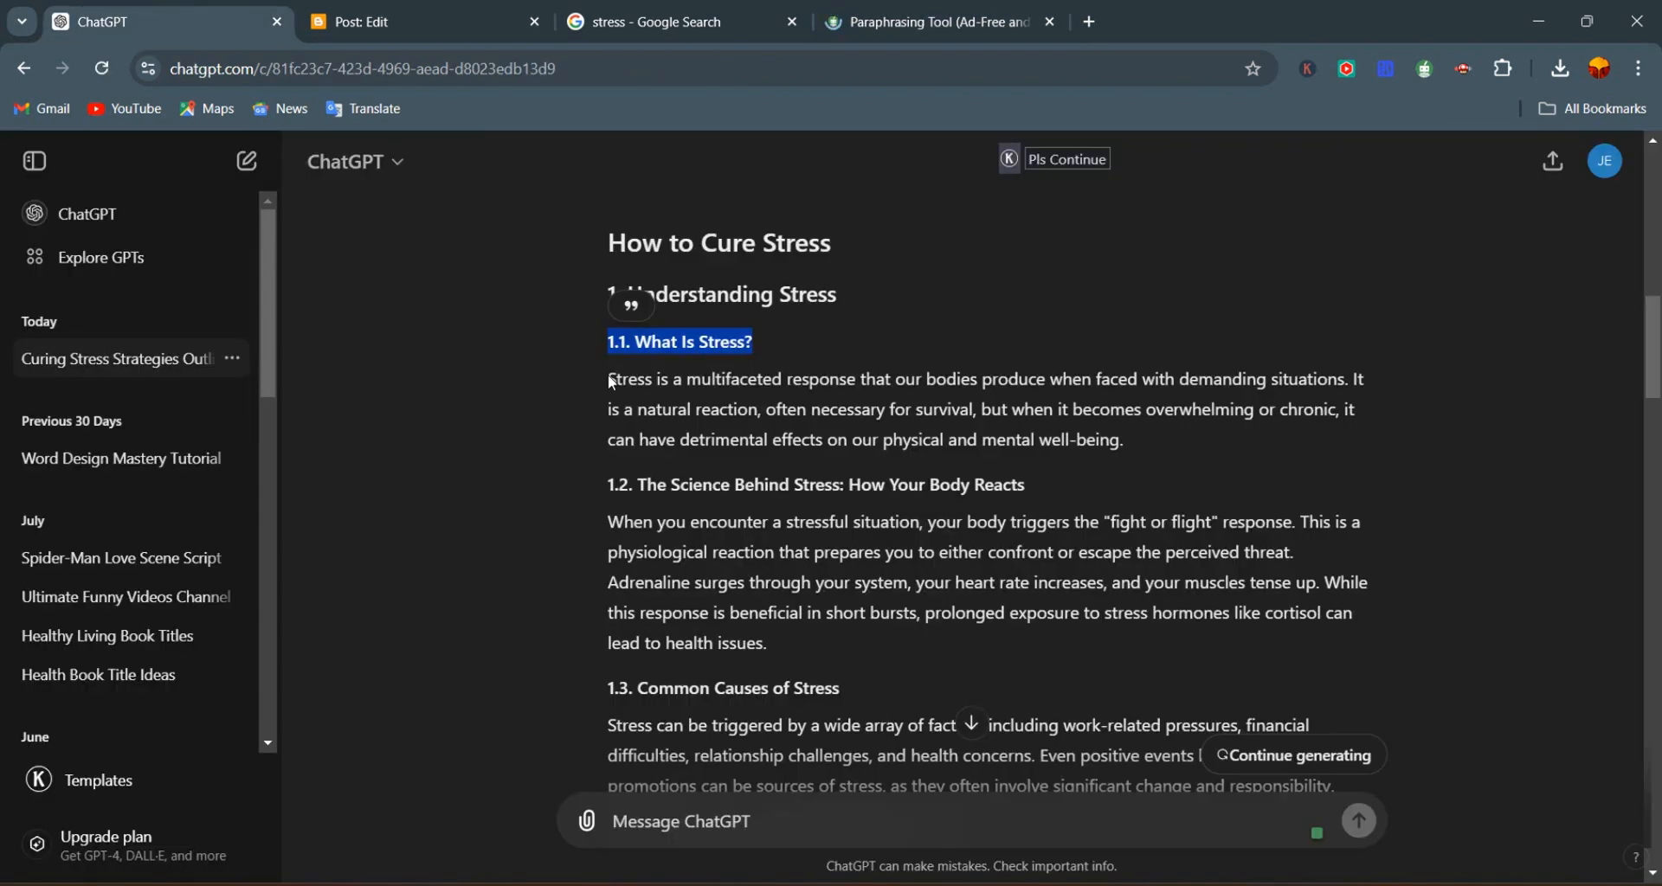
left_click_drag(607, 379, 1129, 442)
key("ctrl+c")
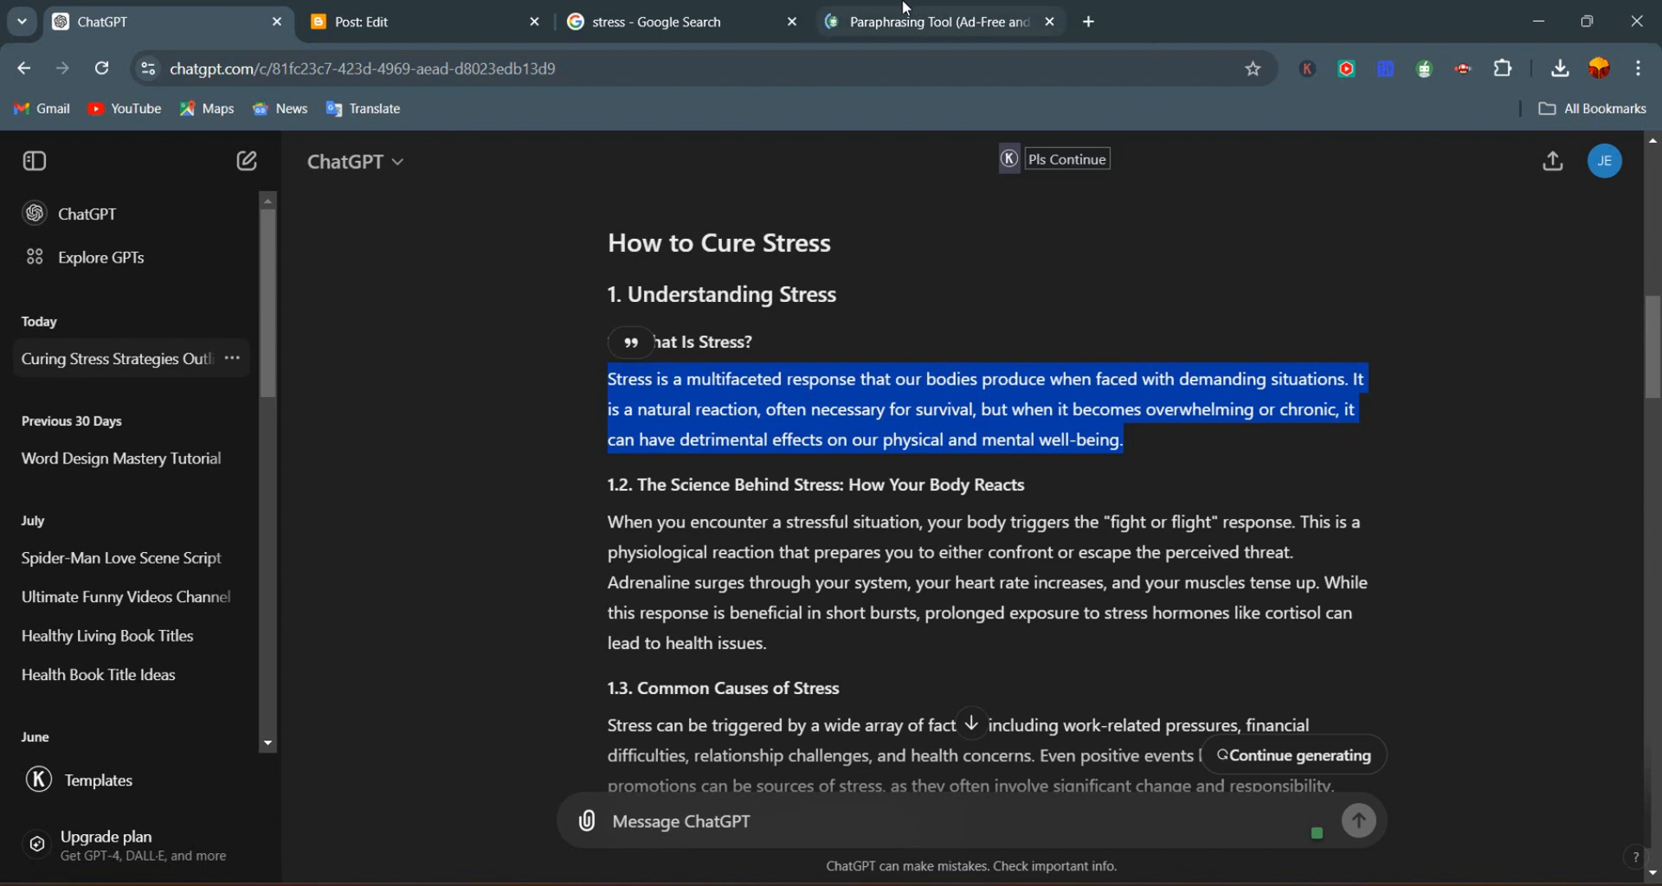
left_click(1036, 13)
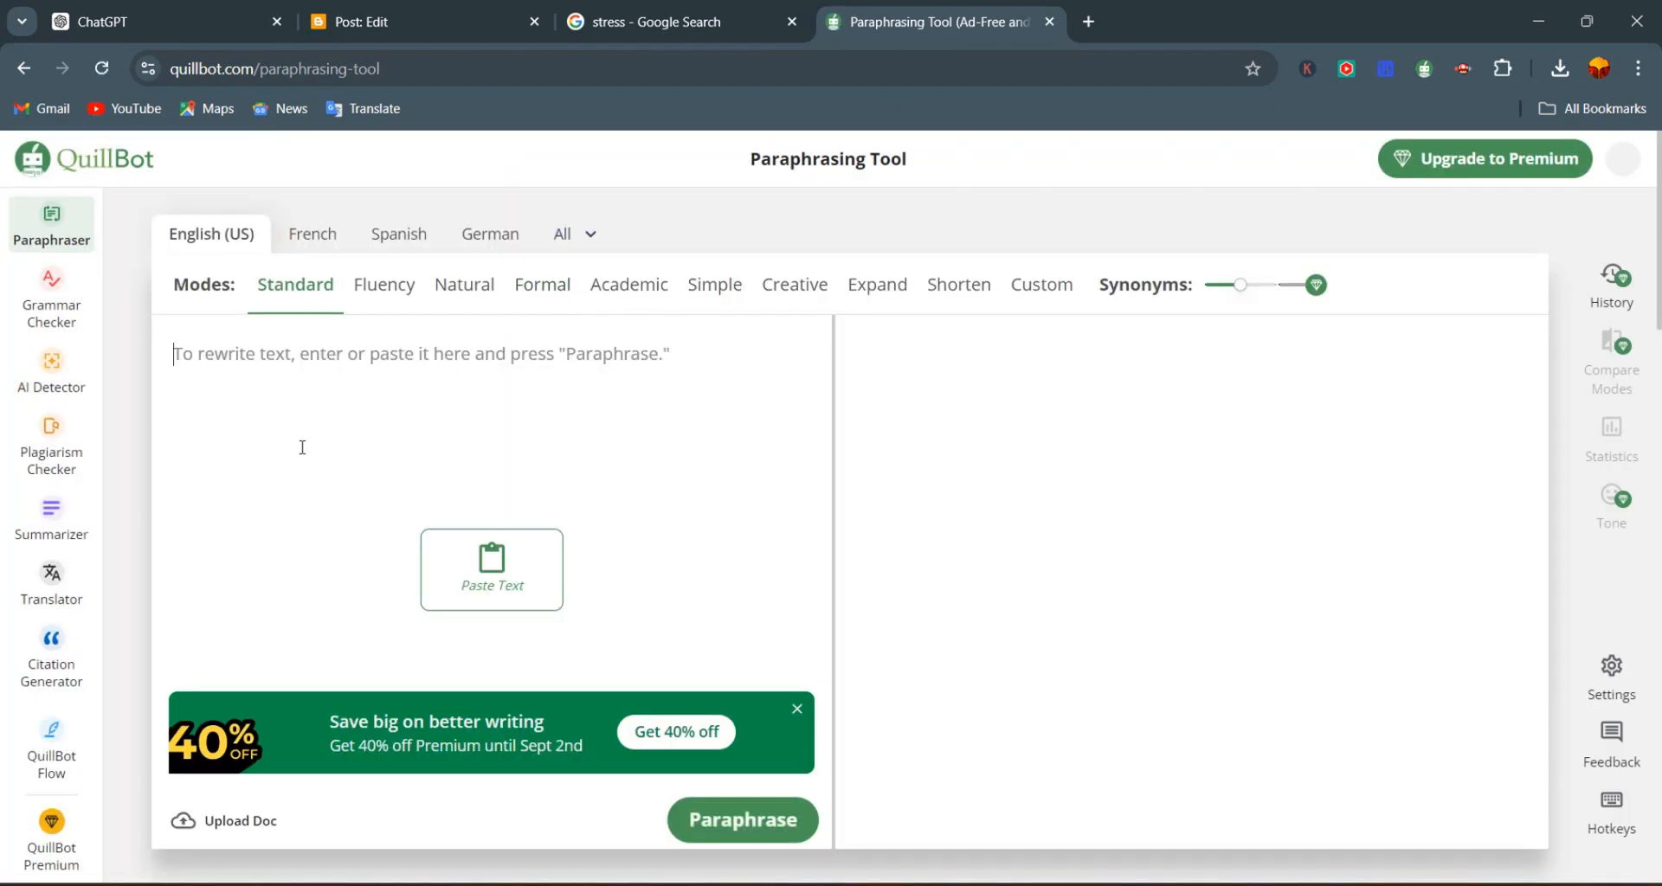
key("ctrl+v")
left_click(767, 800)
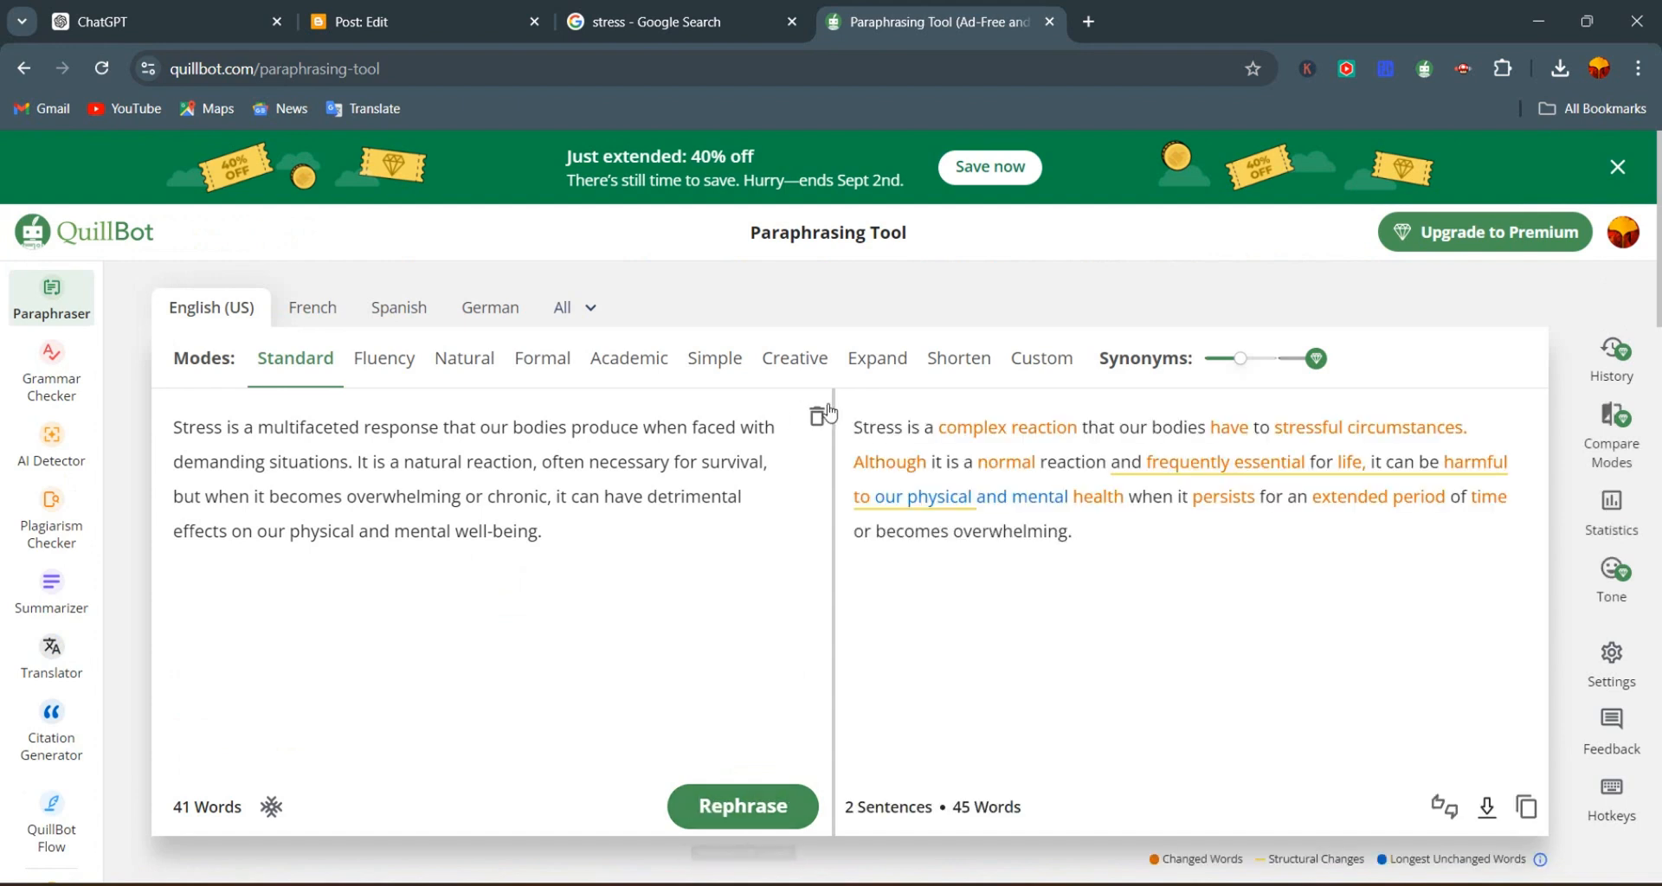
Copy the paraphrased text from QuillBot into the Blogger post under "1.1. What Is Stress?" and start a new line below it
left_click(1520, 807)
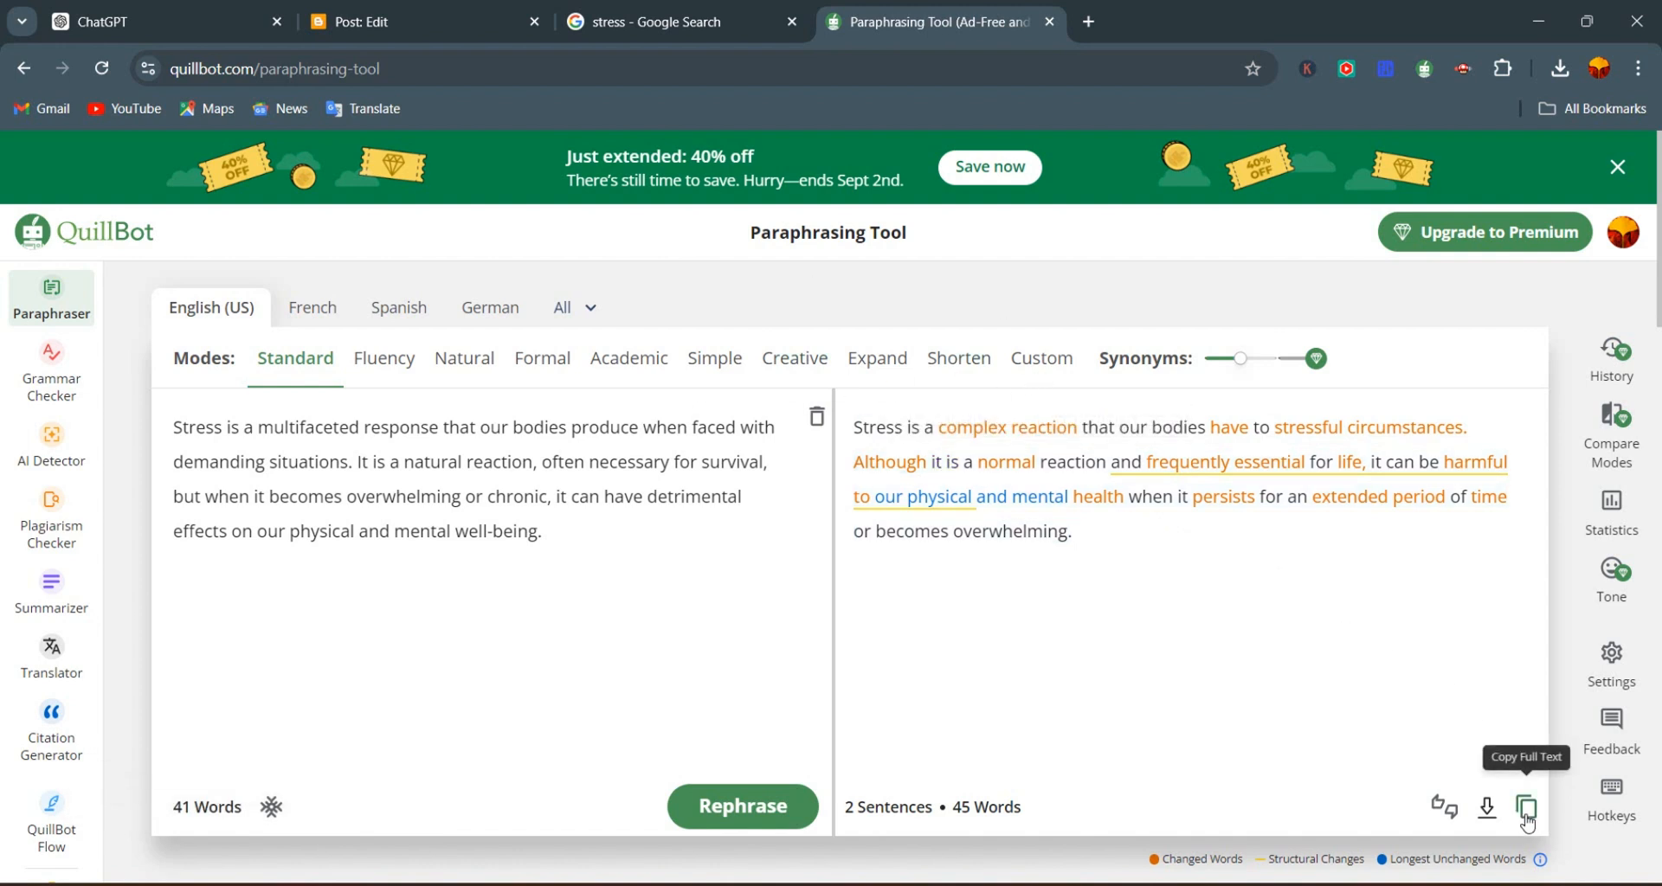
left_click(409, 2)
scroll(509, 543, "down", 1)
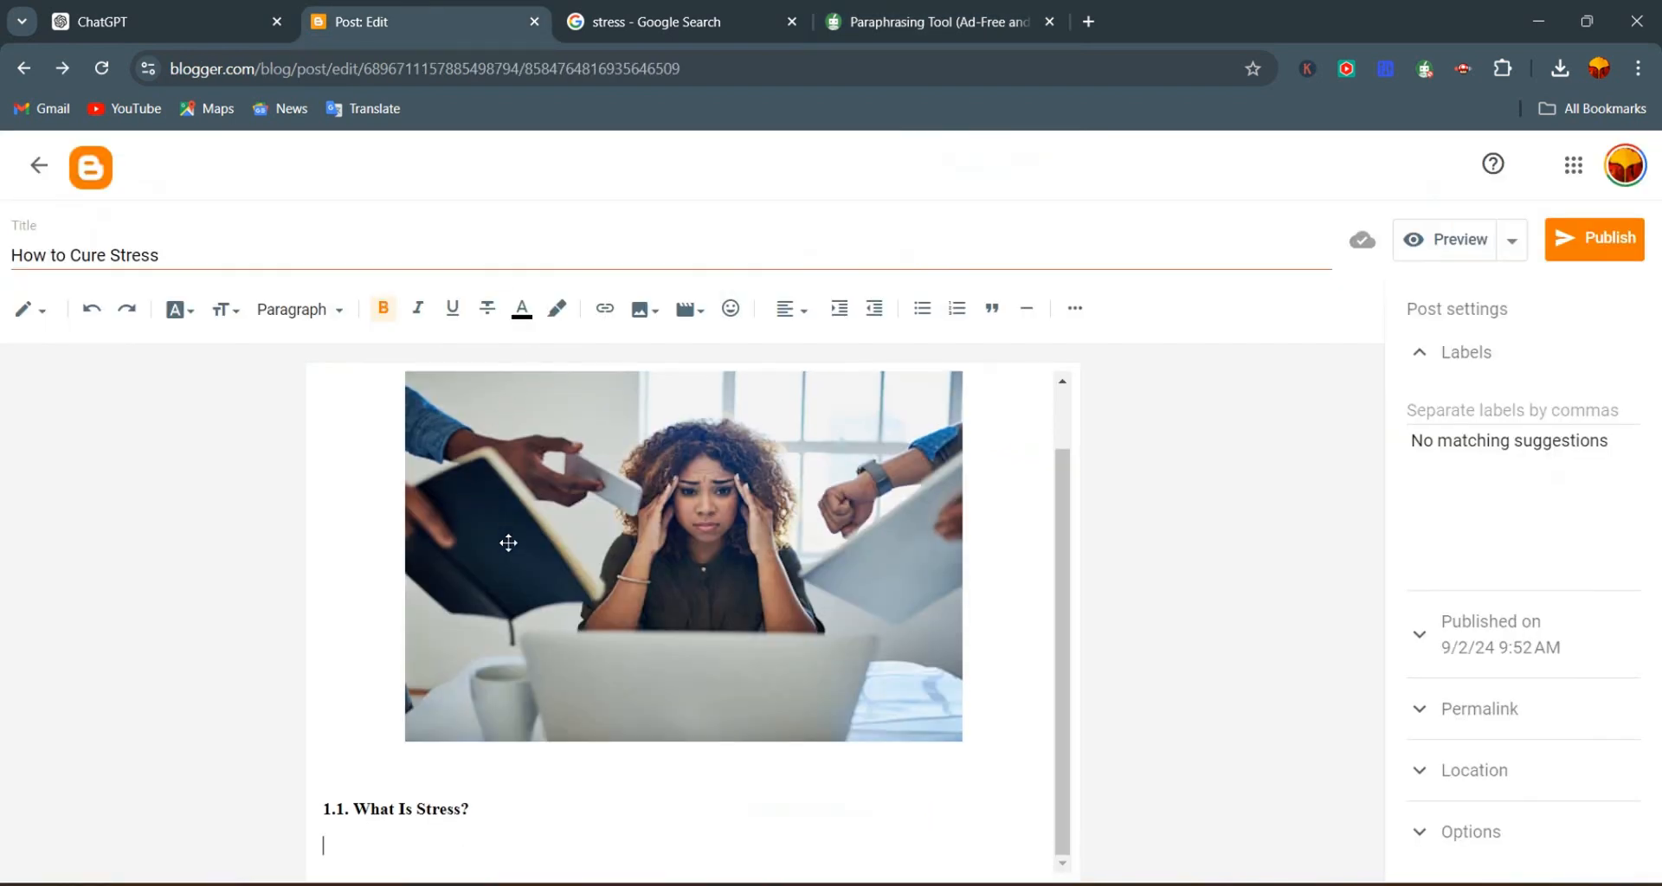
left_click(372, 863)
key("ctrl+v")
scroll(482, 743, "down", 1)
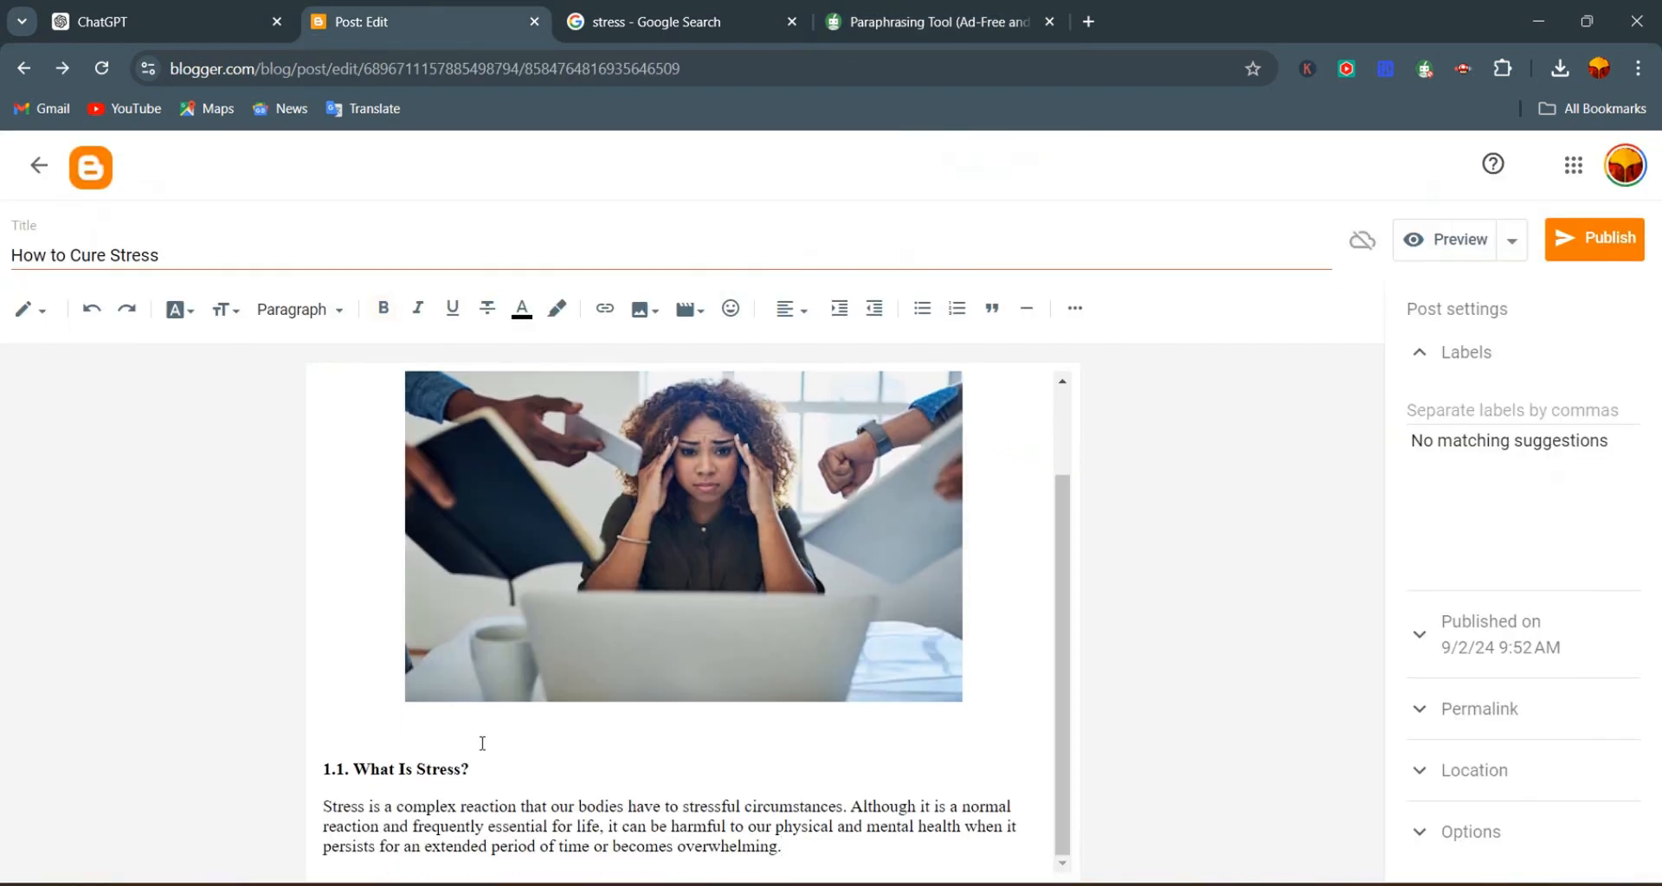
scroll(831, 877, "down", 1)
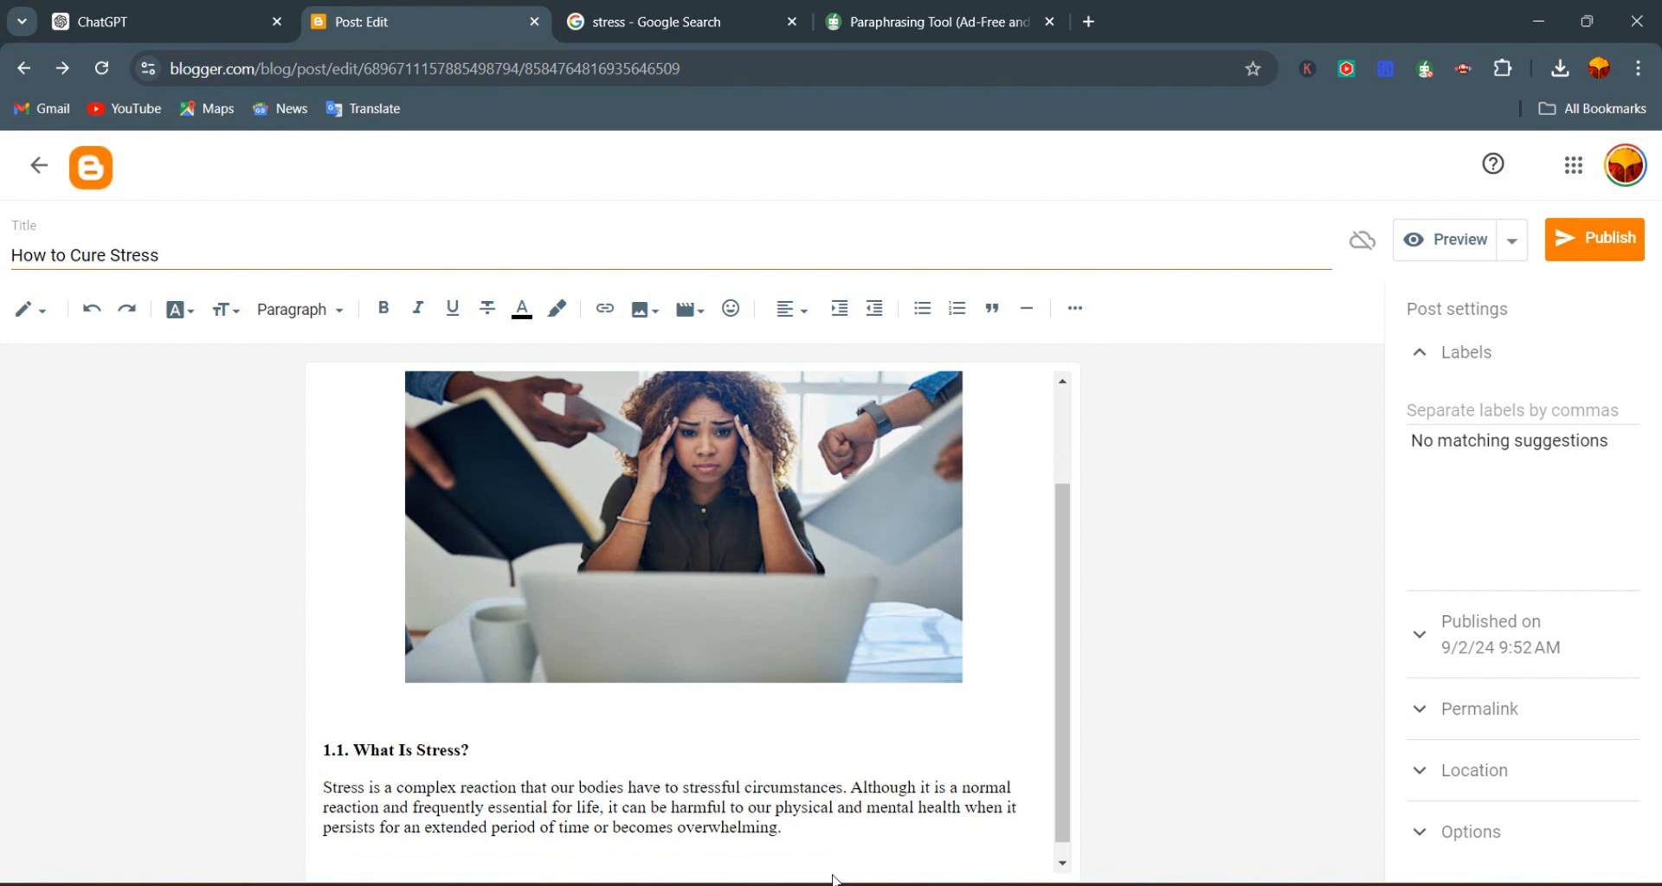
scroll(658, 862, "down", 2)
left_click(658, 862)
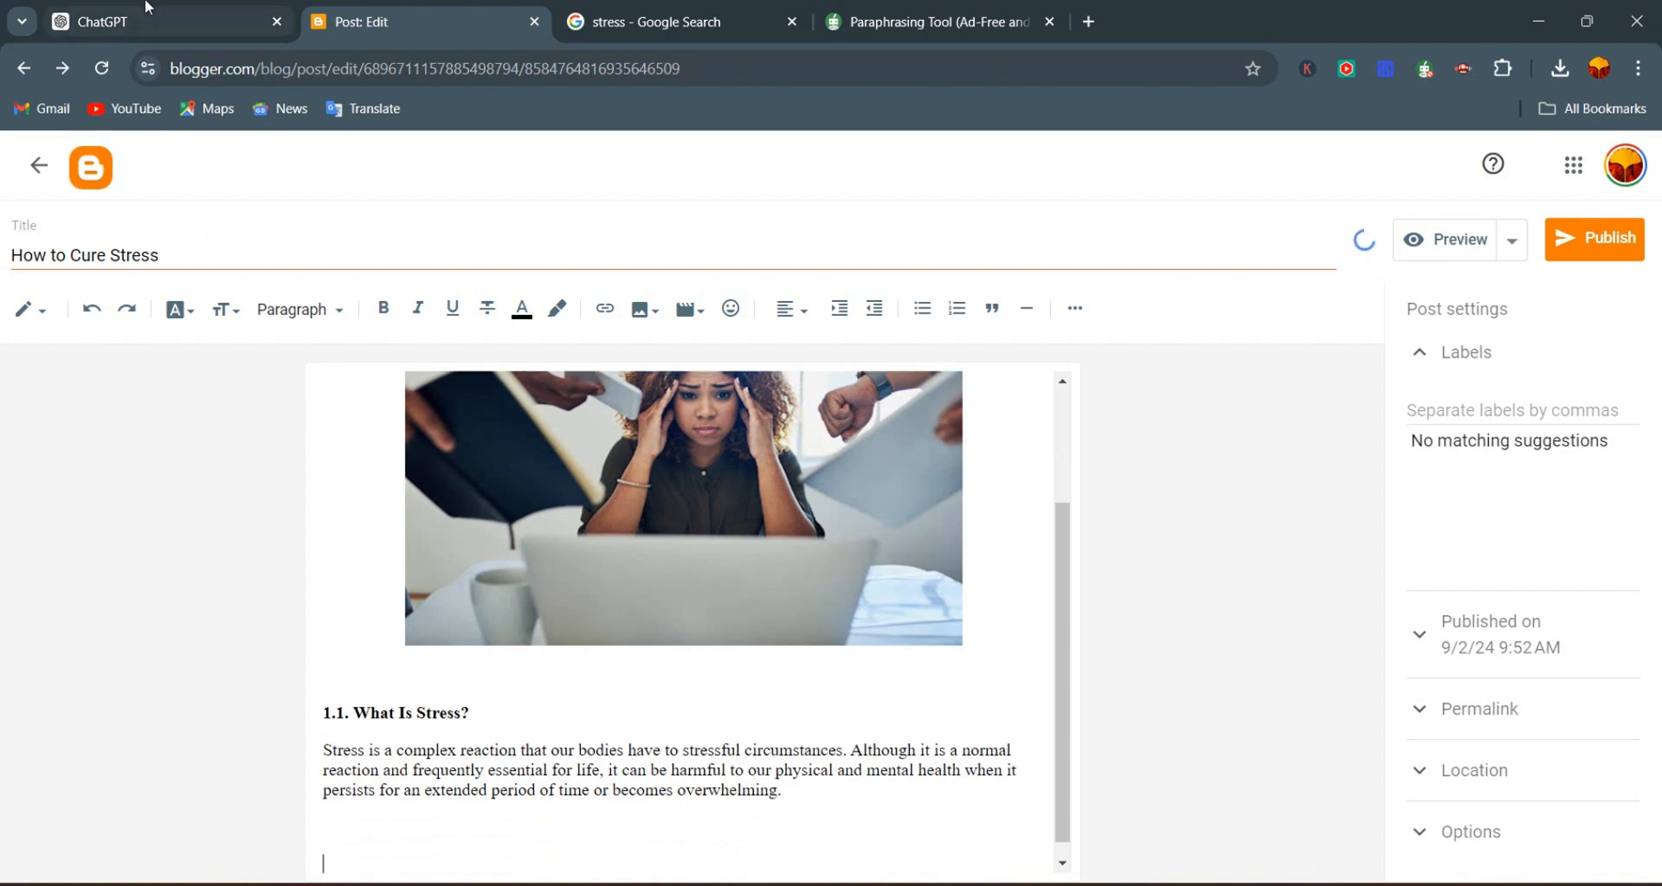
Copy the subsection title "1.2. The Science Behind Stress: How Your Body Reacts" from ChatGPT to the end of the Blogger post
left_click(165, 22)
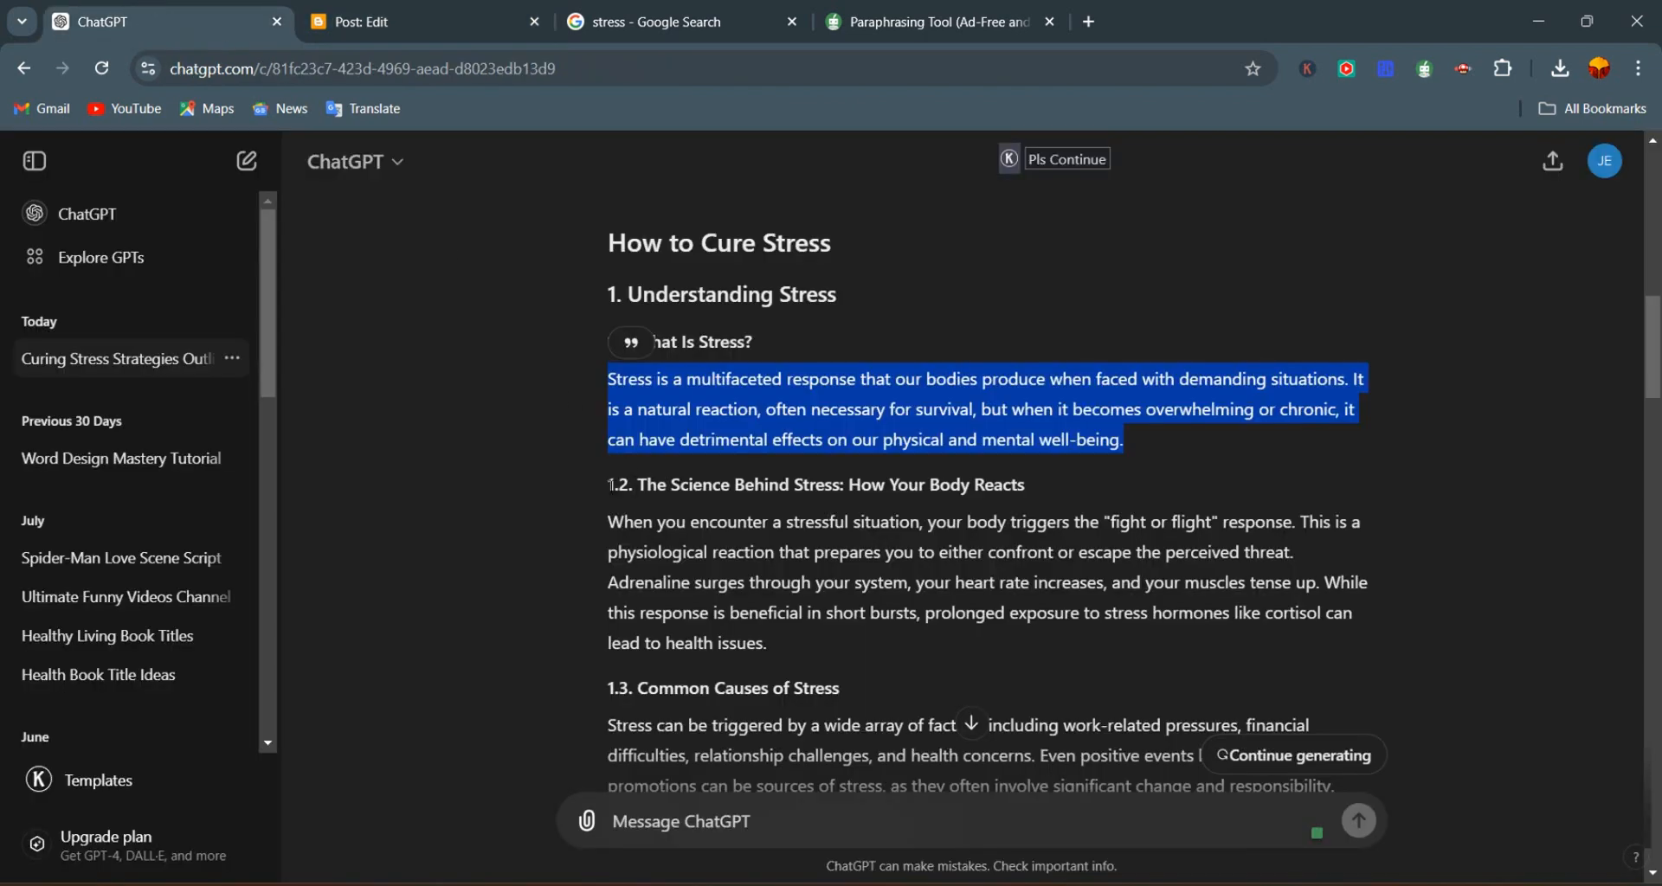
left_click_drag(610, 485, 1039, 493)
key("ctrl+c")
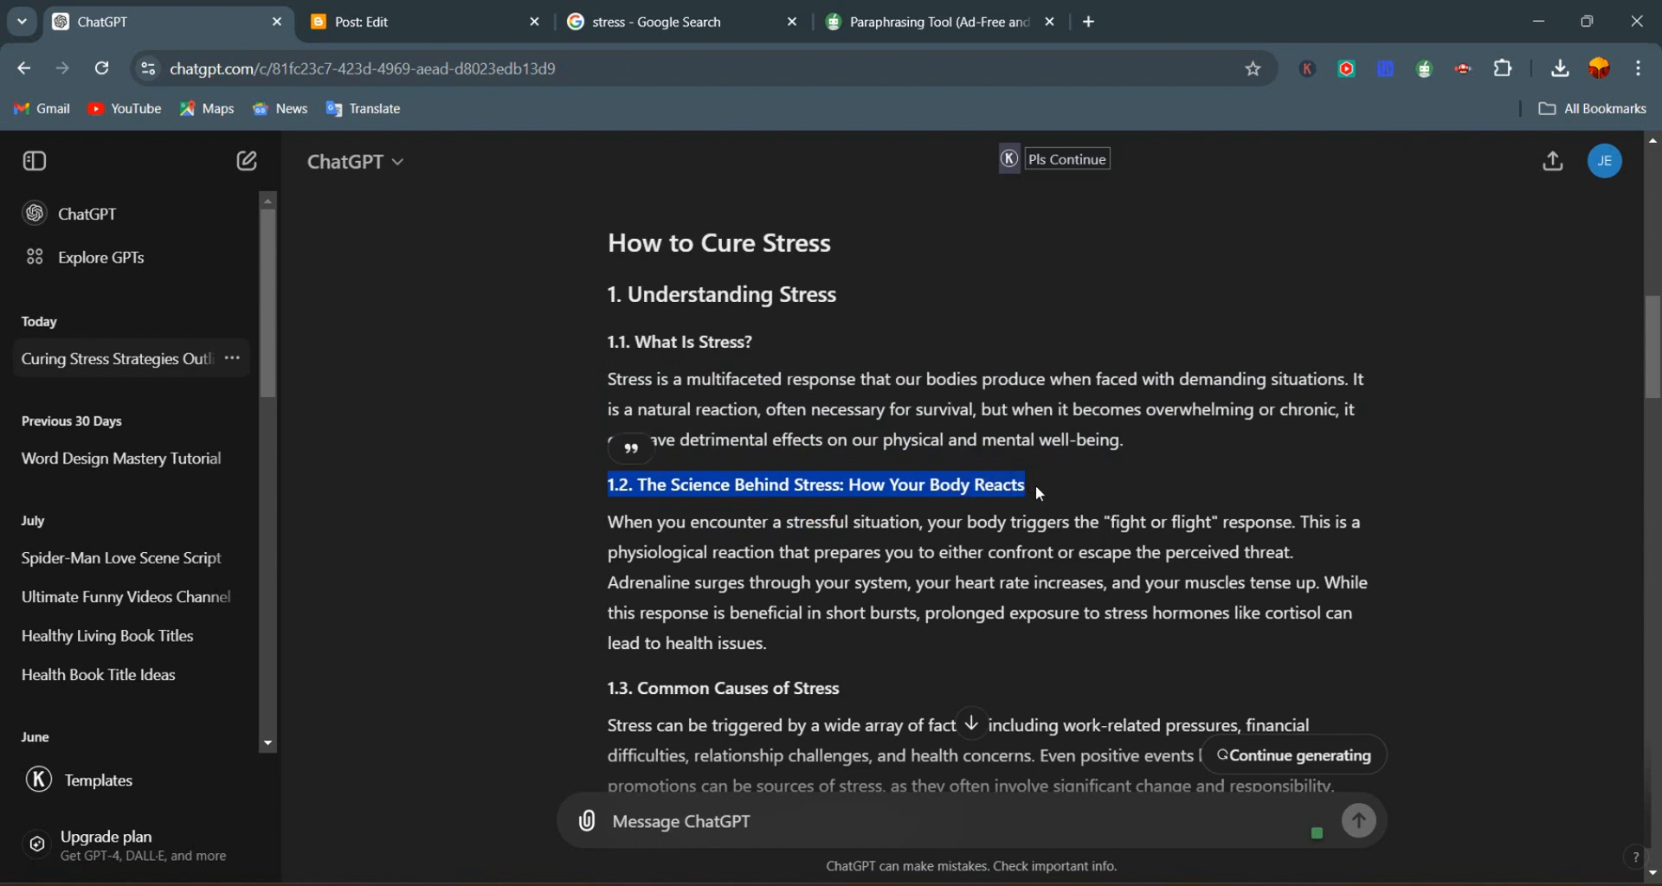
left_click(397, 11)
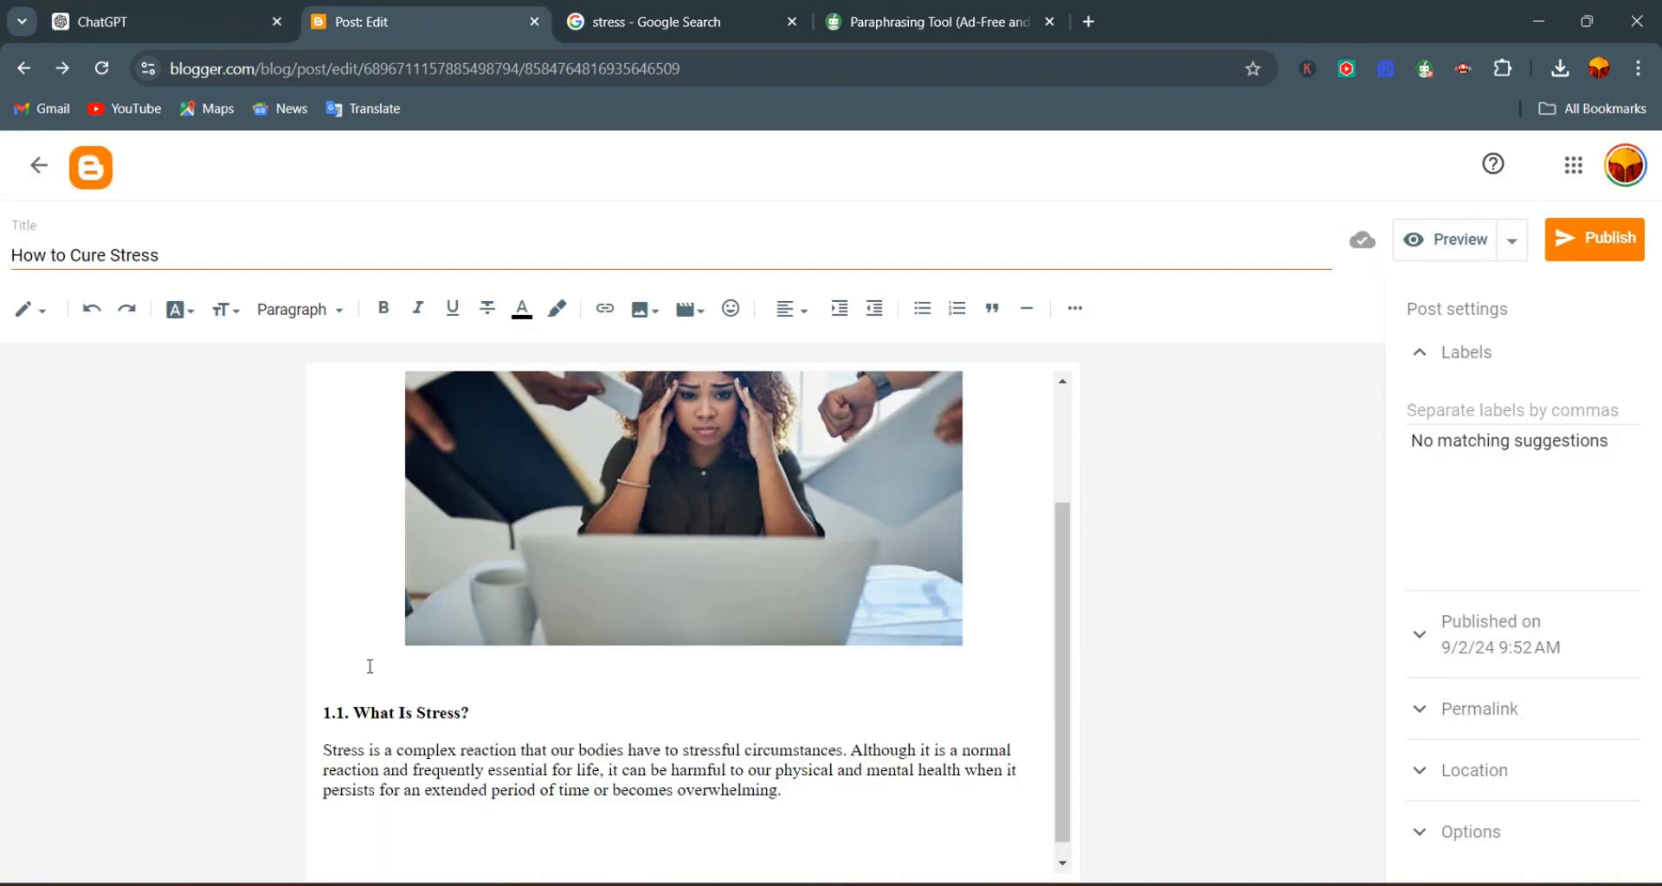
key("ctrl+v")
Make the "1.2. The Science Behind Stress: How Your Body Reacts" line bold and start a new line below it
left_click_drag(722, 864, 289, 861)
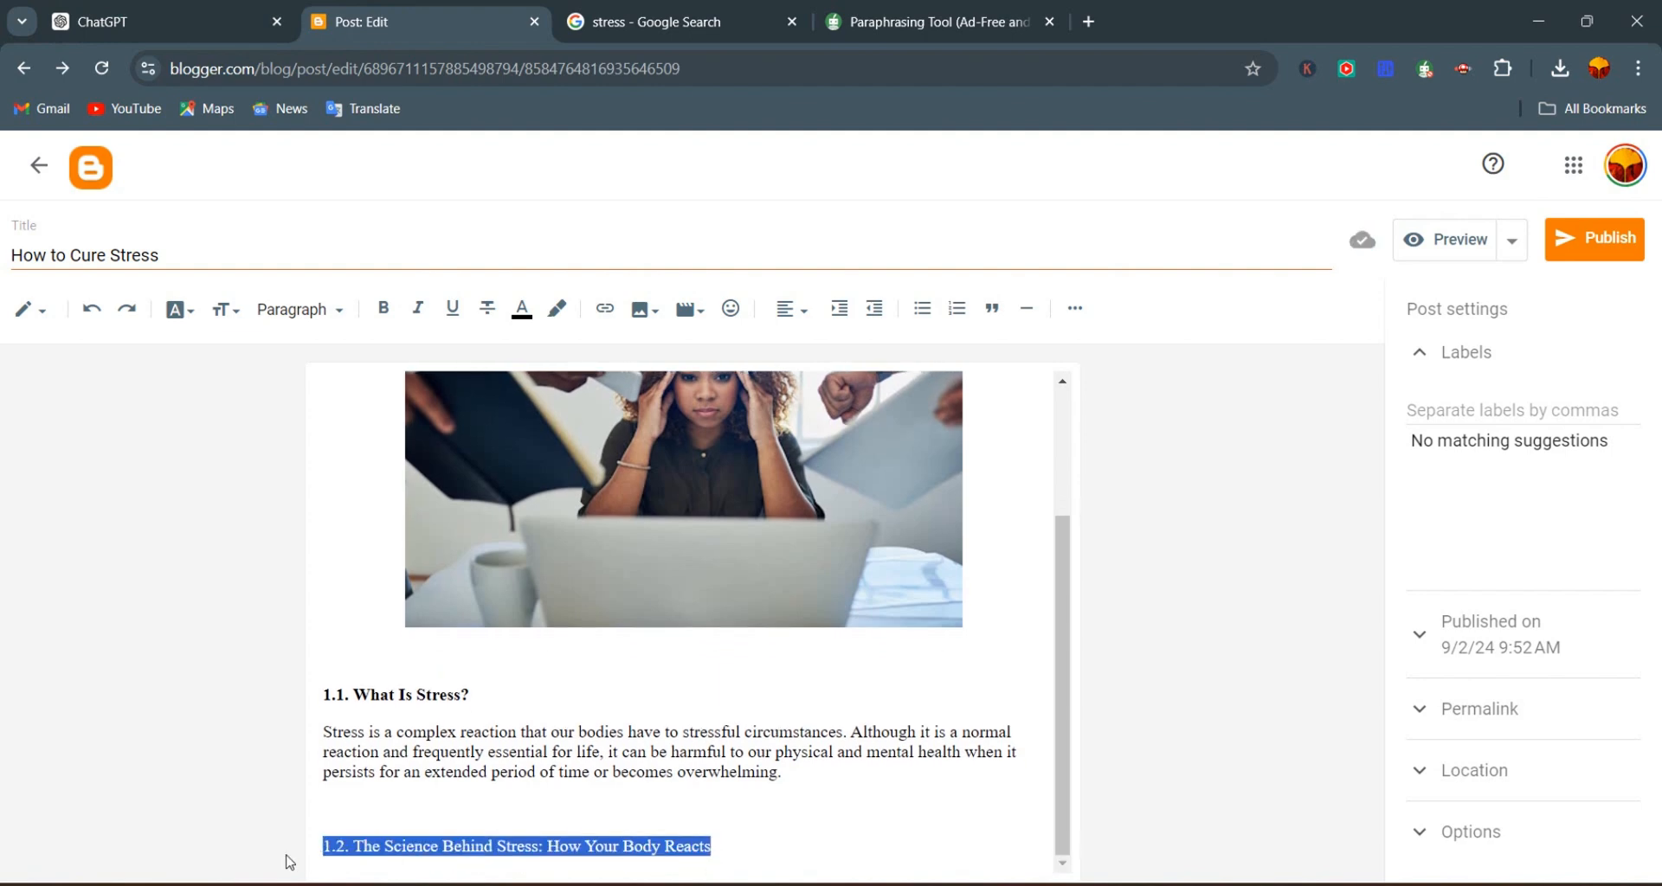
left_click(381, 309)
left_click(738, 846)
key("Return")
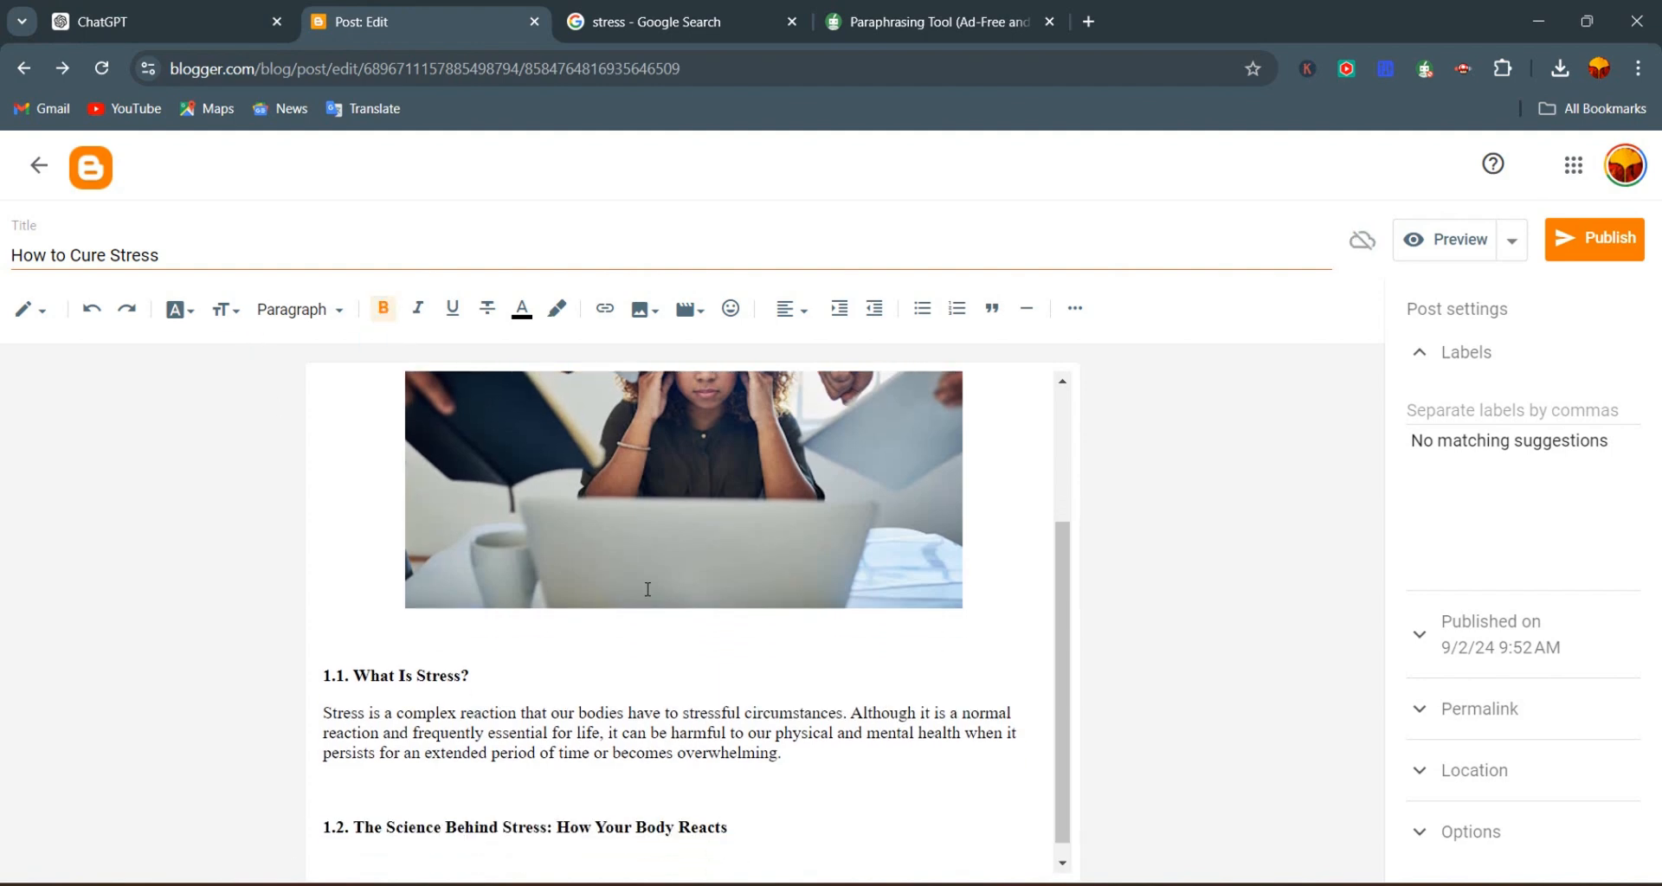
Replace the text in QuillBot with the ChatGPT paragraph under "1.2. The Science Behind Stress" and paraphrase it
left_click(169, 12)
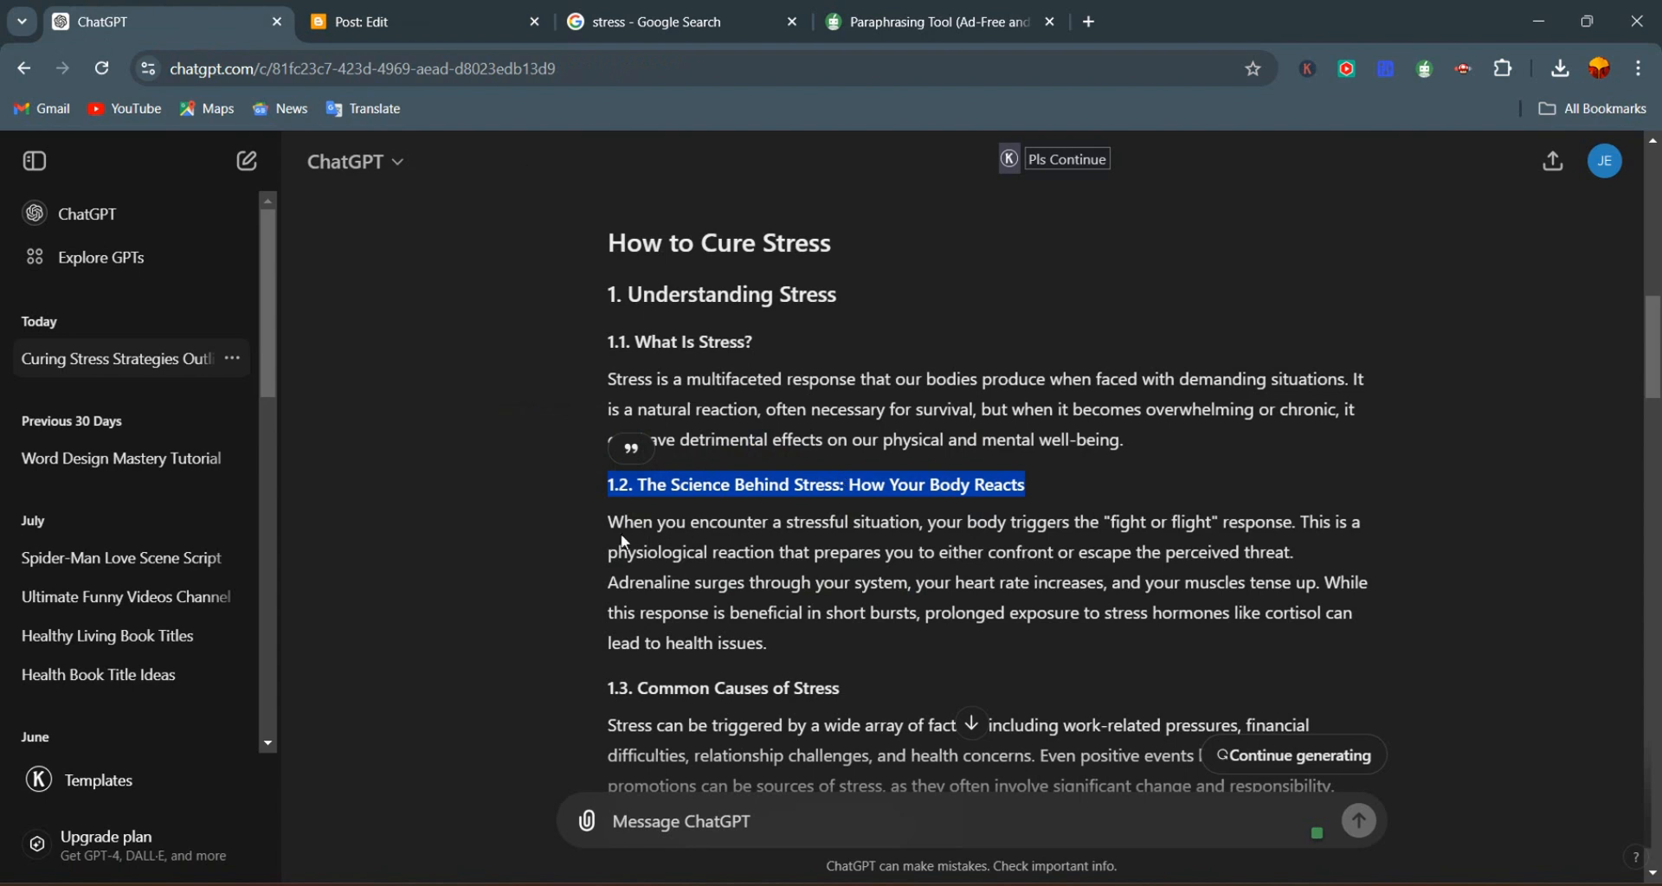
left_click_drag(609, 518, 777, 638)
key("ctrl+c")
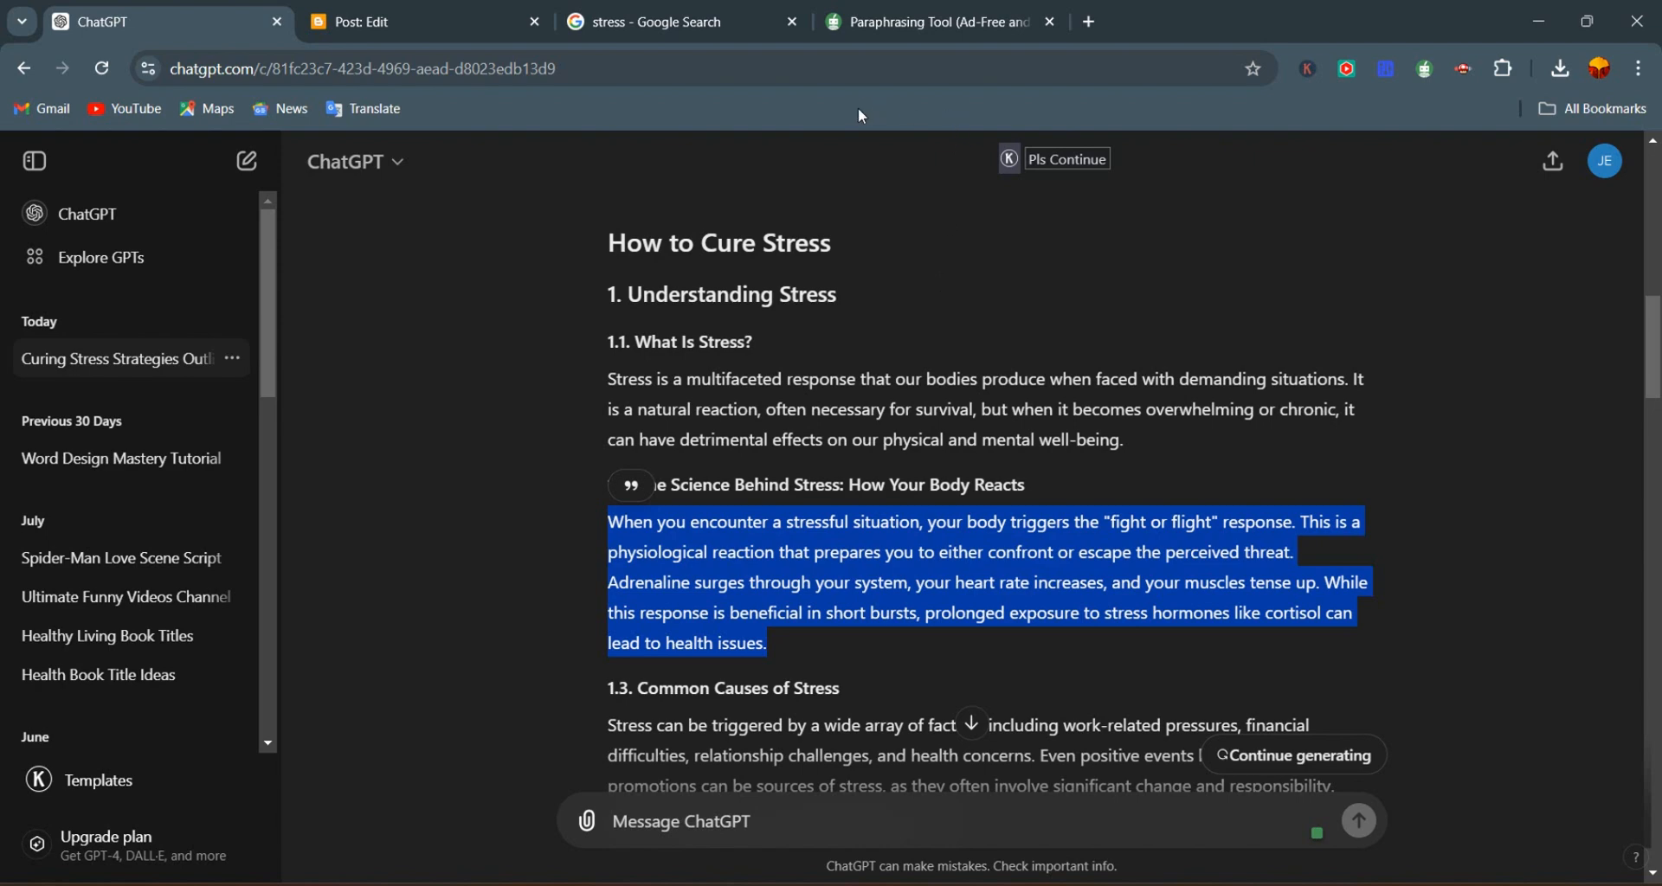
left_click(903, 6)
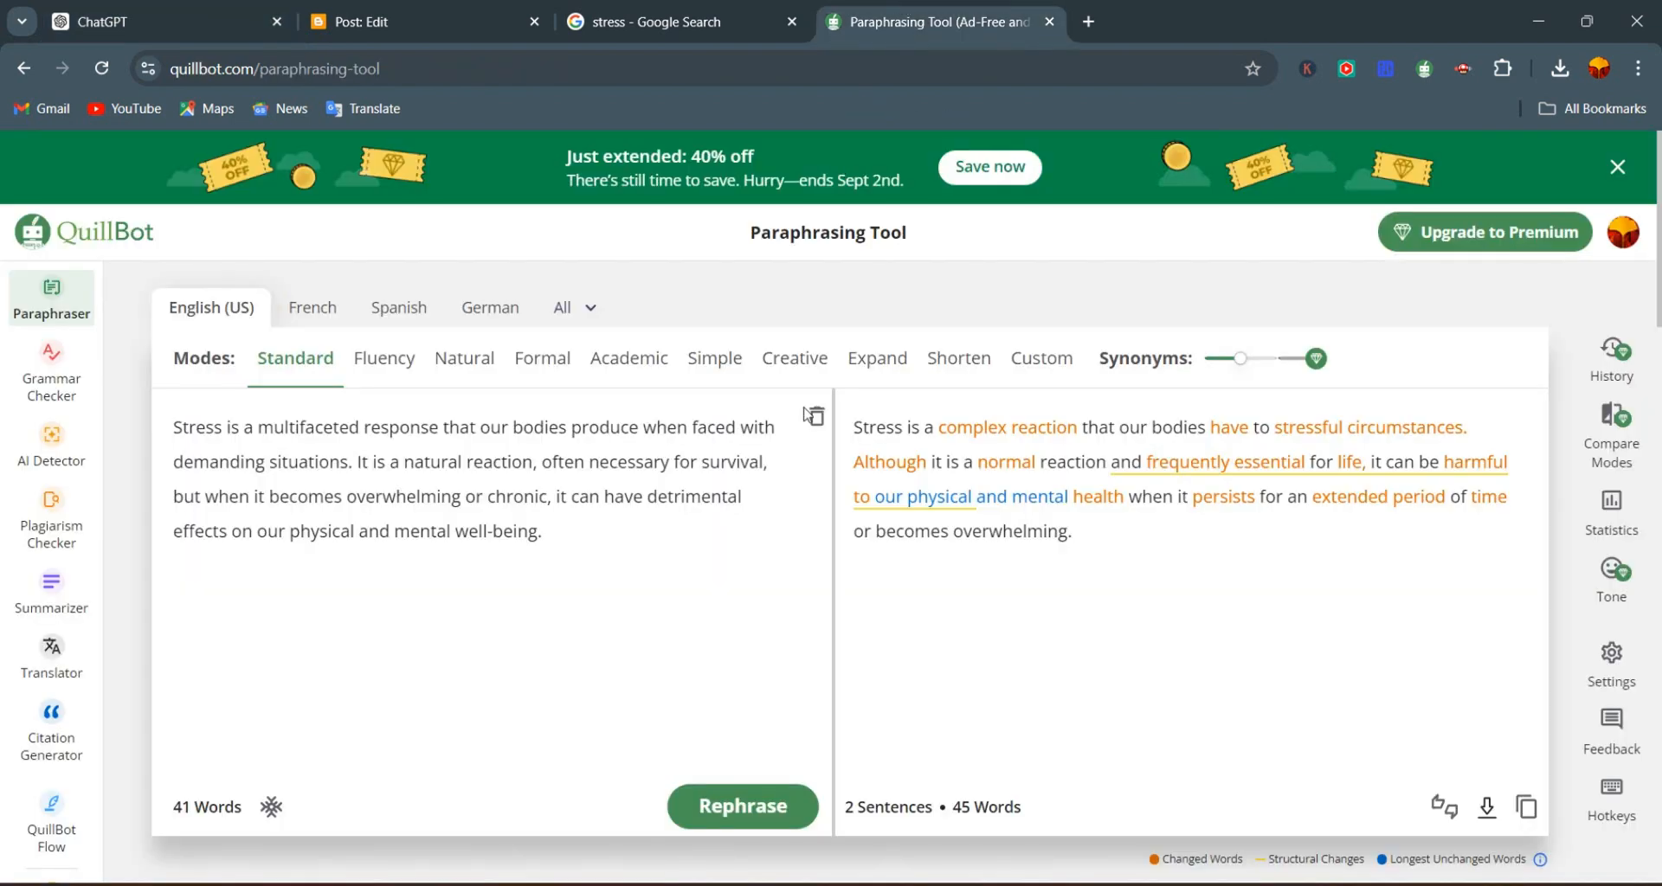
left_click_drag(562, 532, 138, 407)
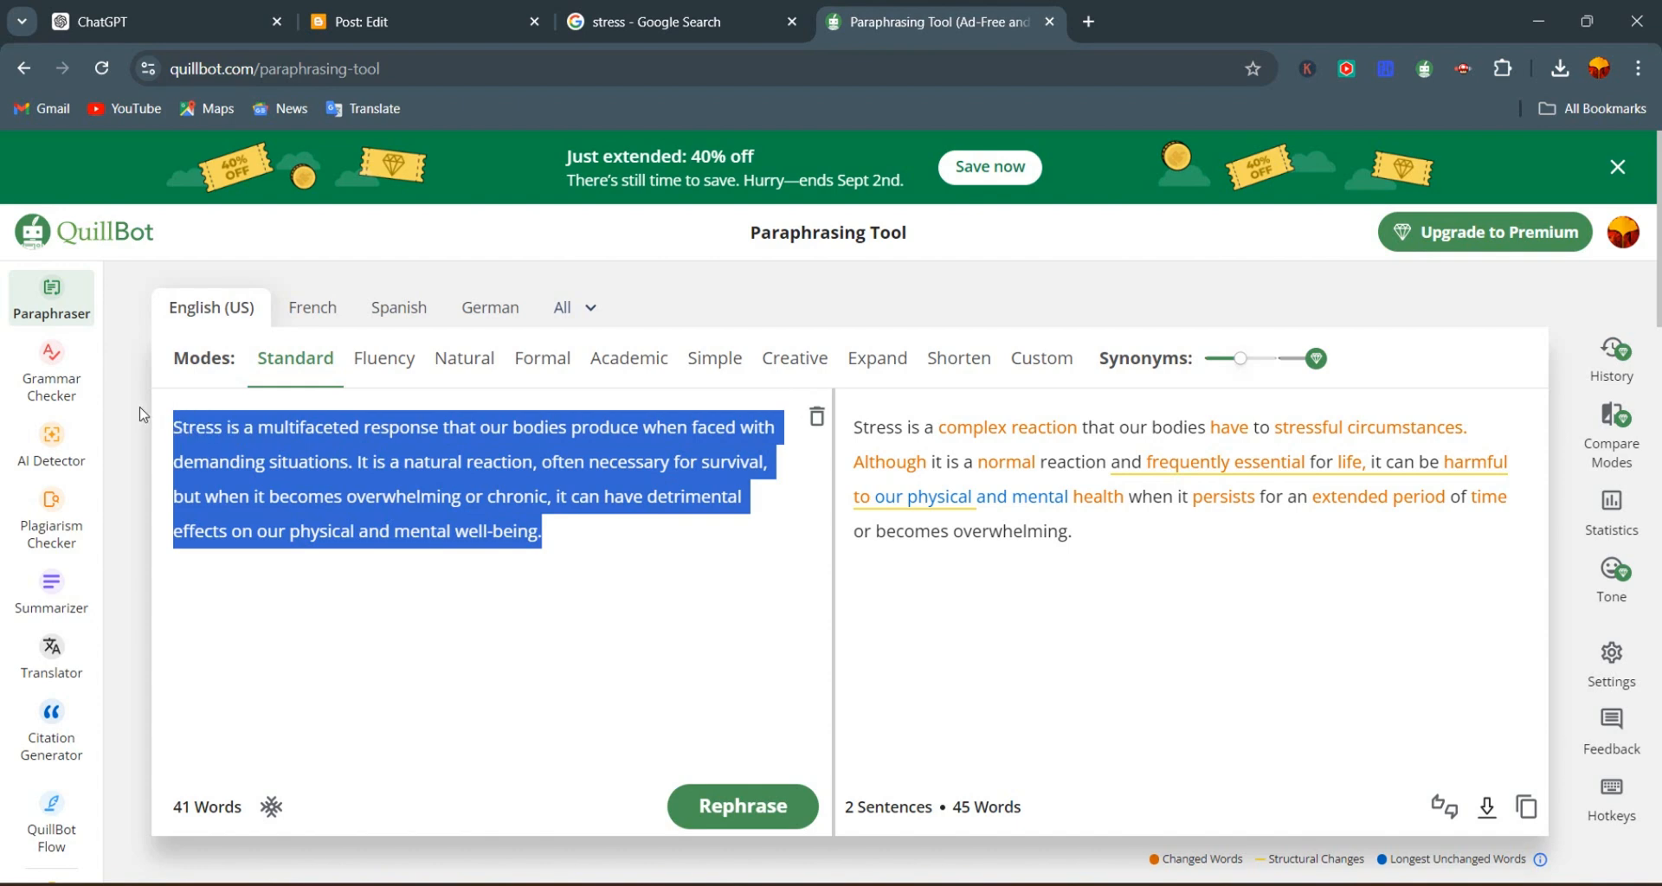
key("BackSpace")
key("ctrl+v")
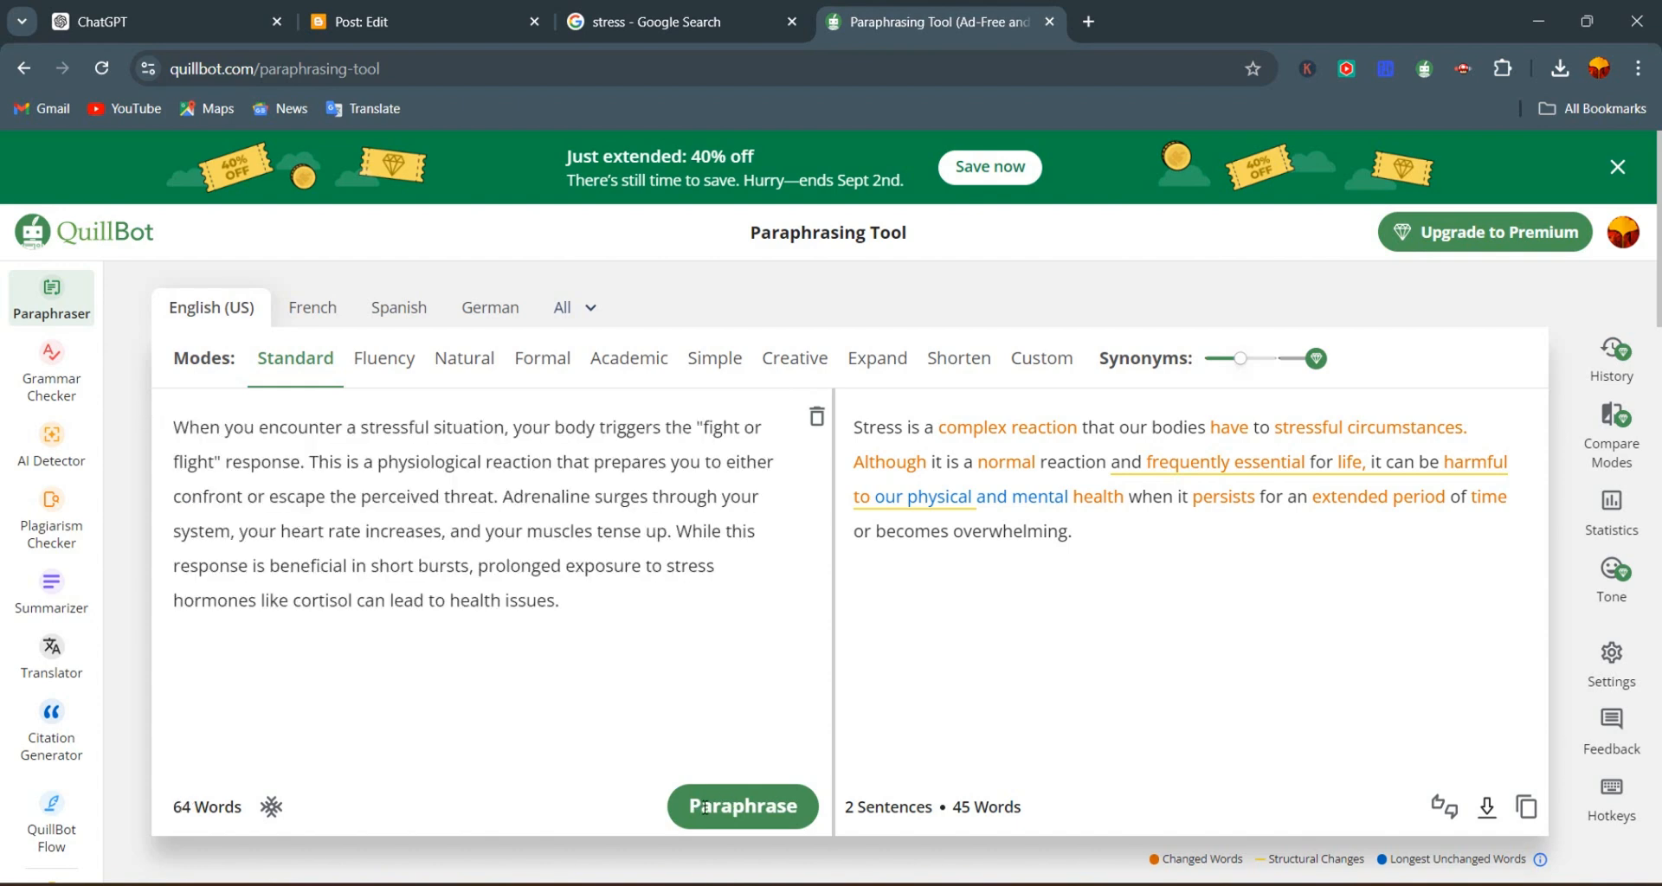
left_click(721, 808)
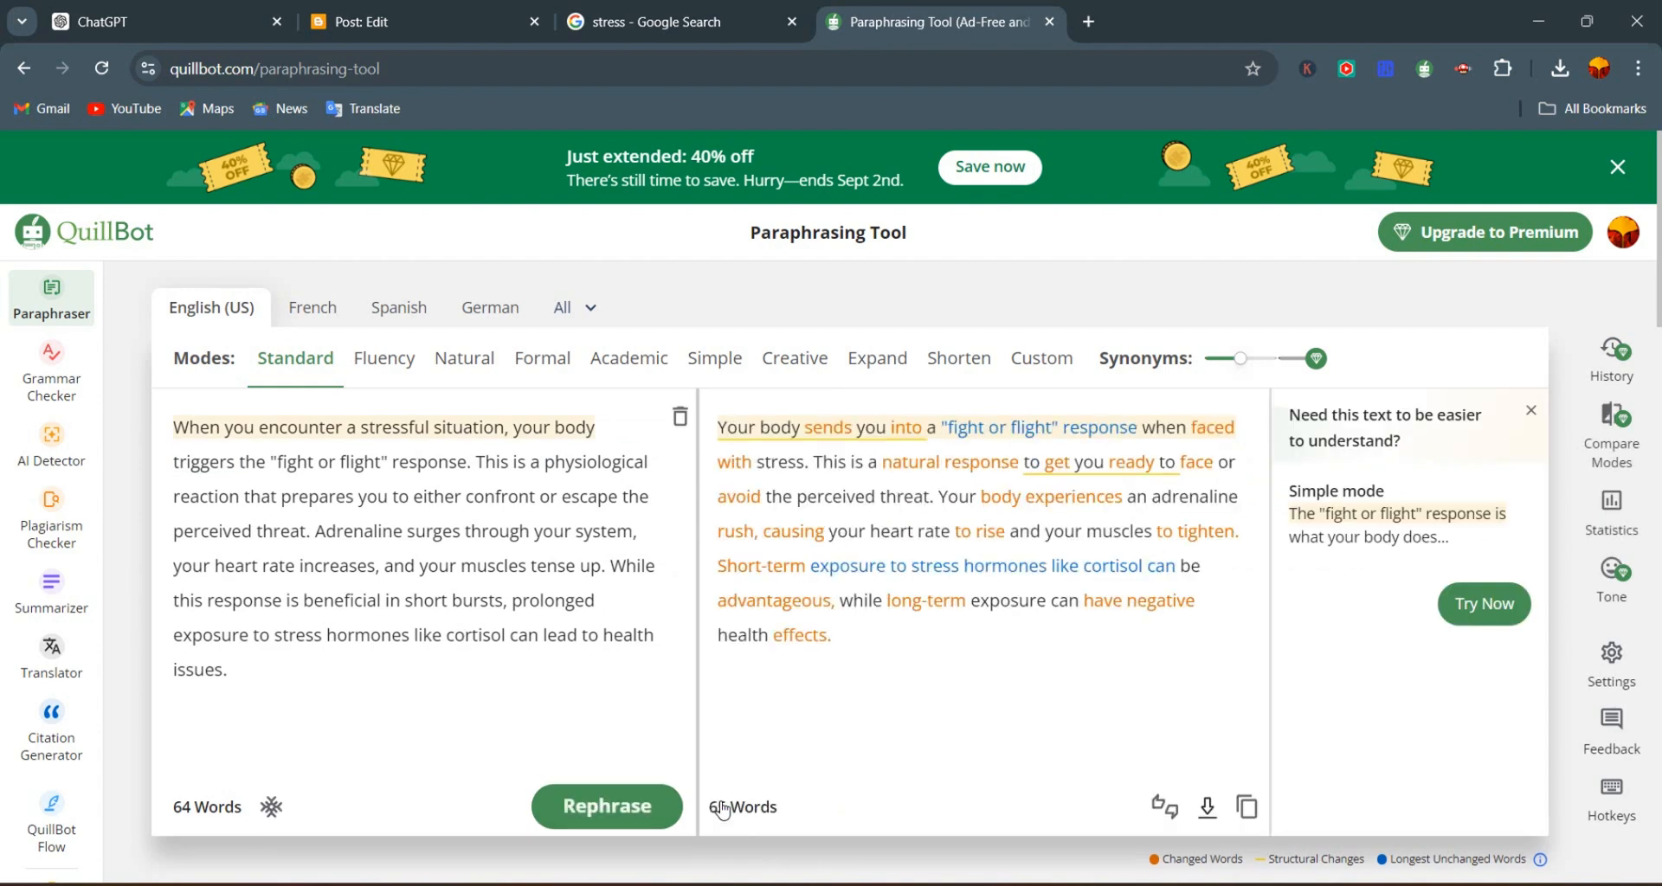
Copy the paraphrased fight-or-flight paragraph from QuillBot into the Blogger post under the 1.2 title and add two new lines below
left_click(1247, 808)
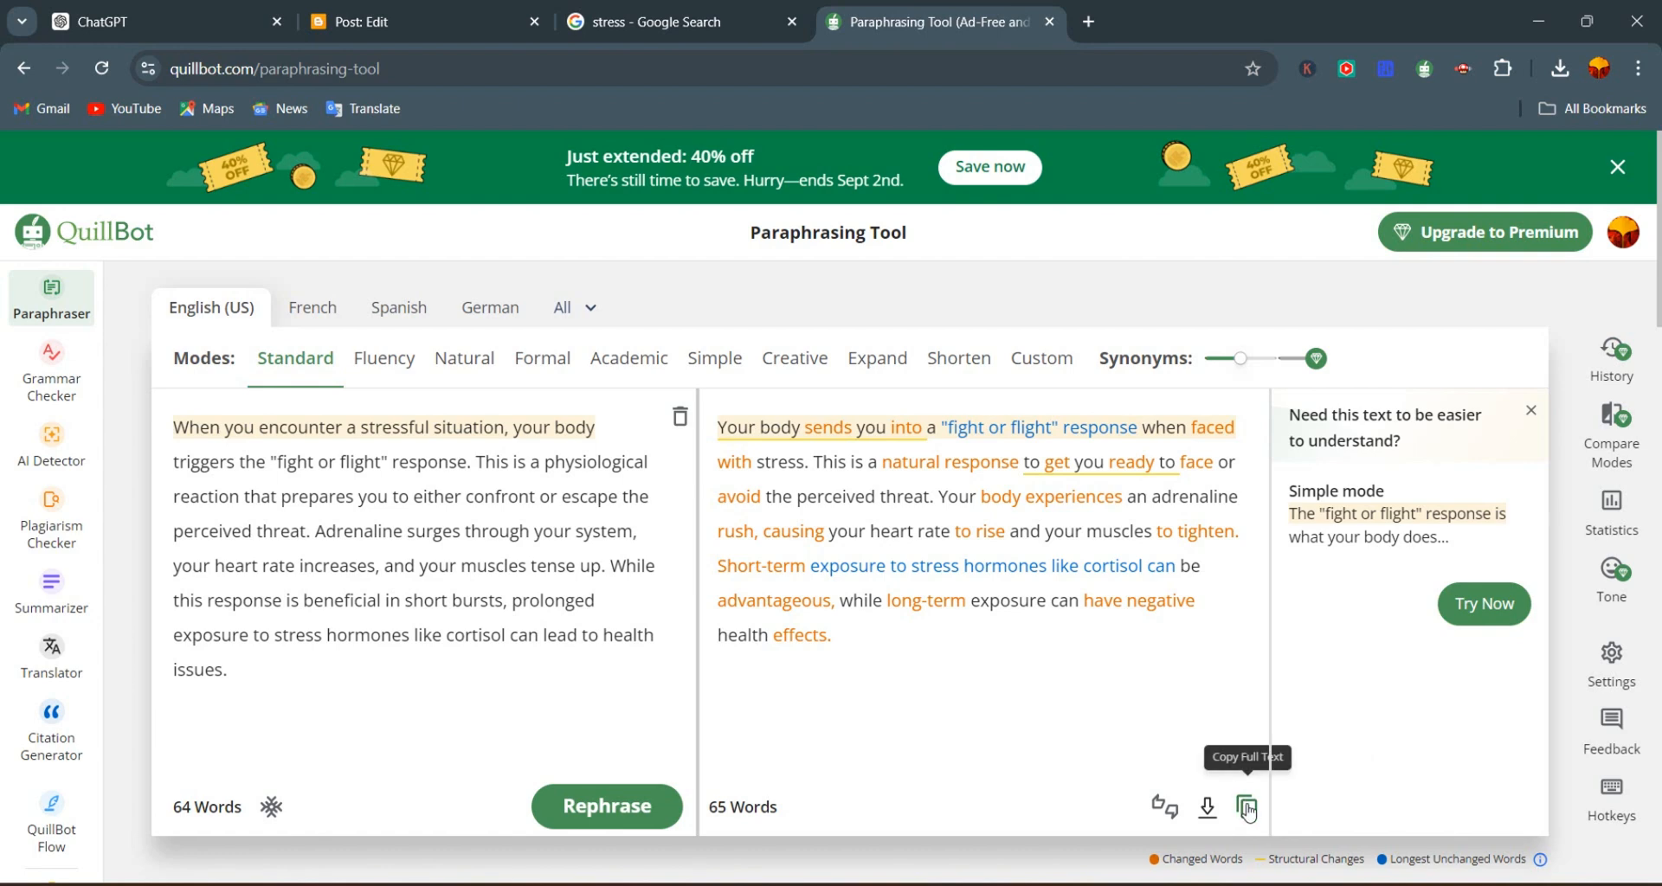
left_click(1248, 808)
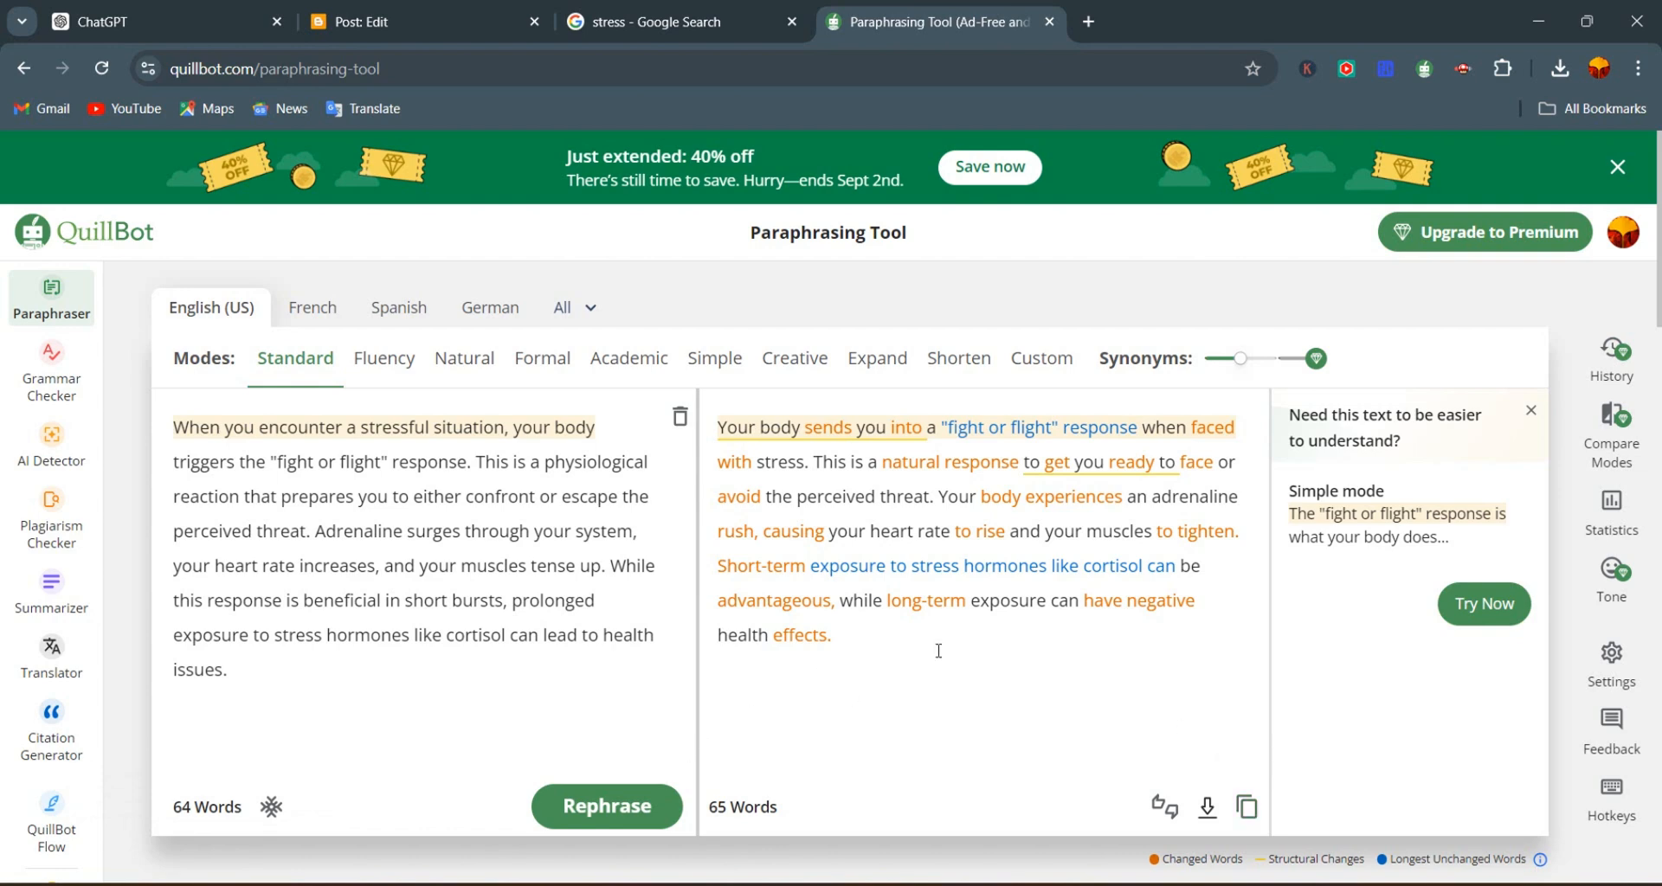
left_click(1248, 809)
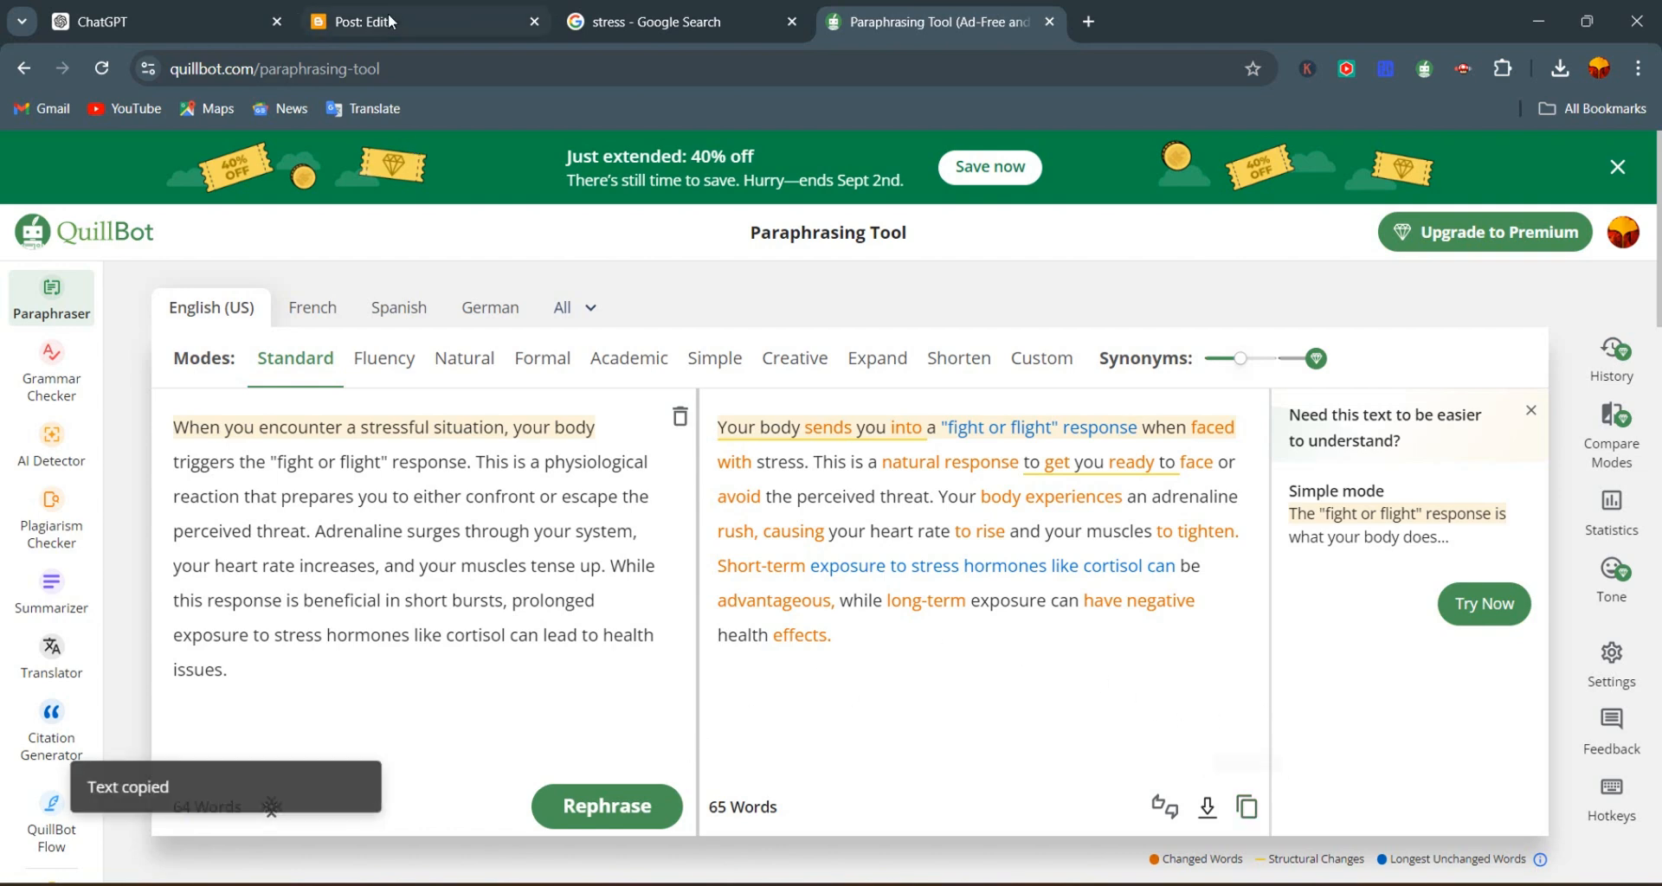
left_click(390, 20)
key("ctrl+v")
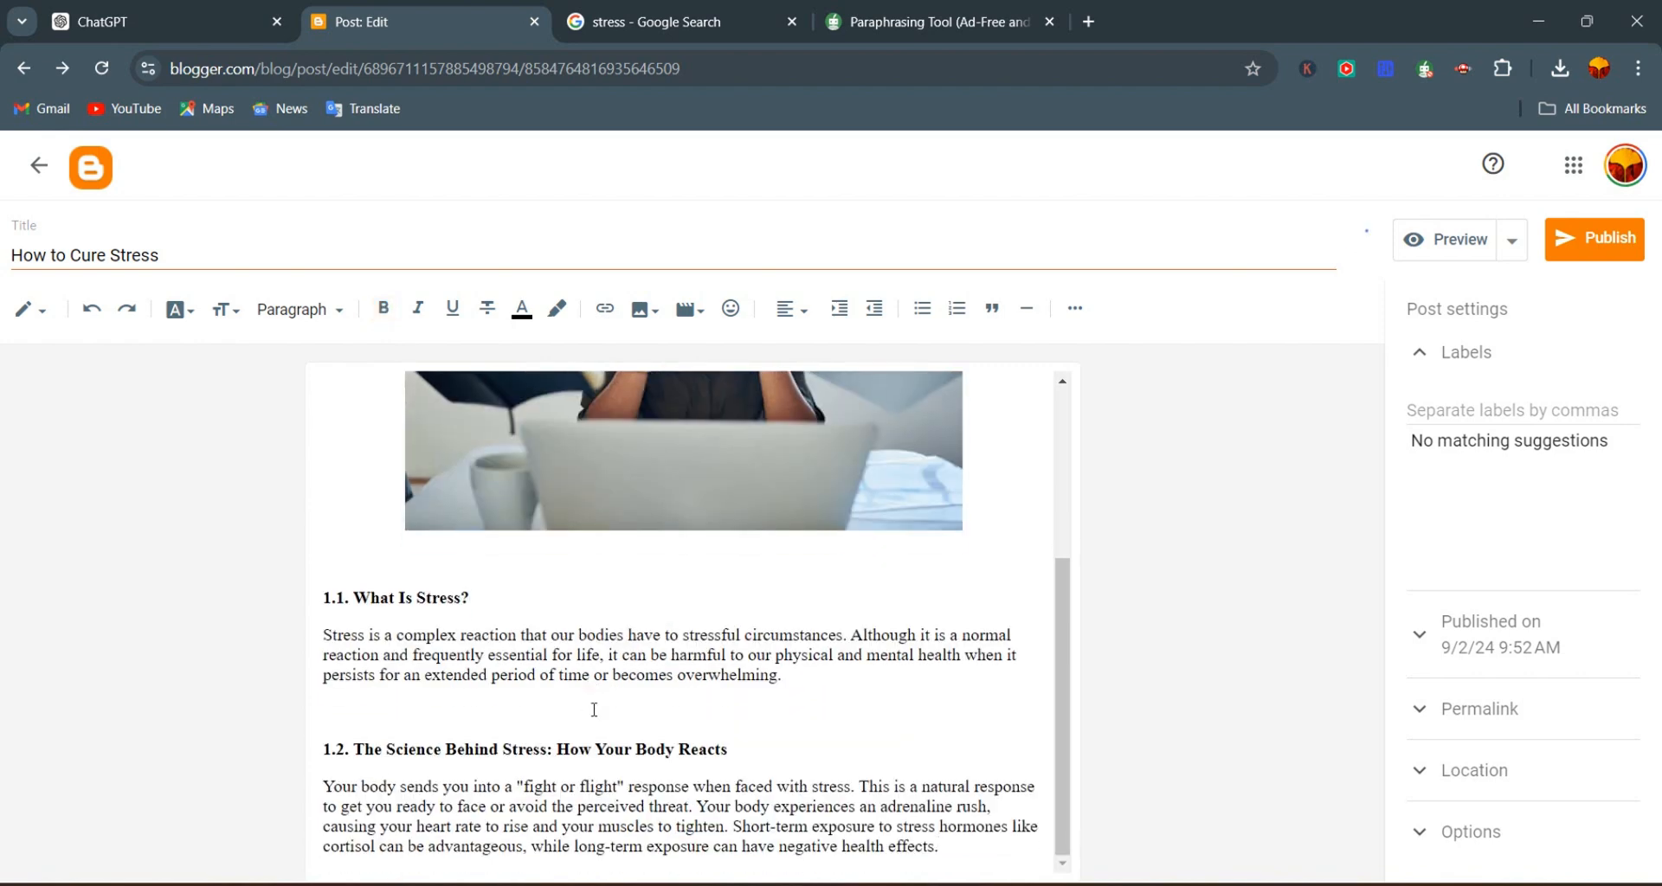
key("Return")
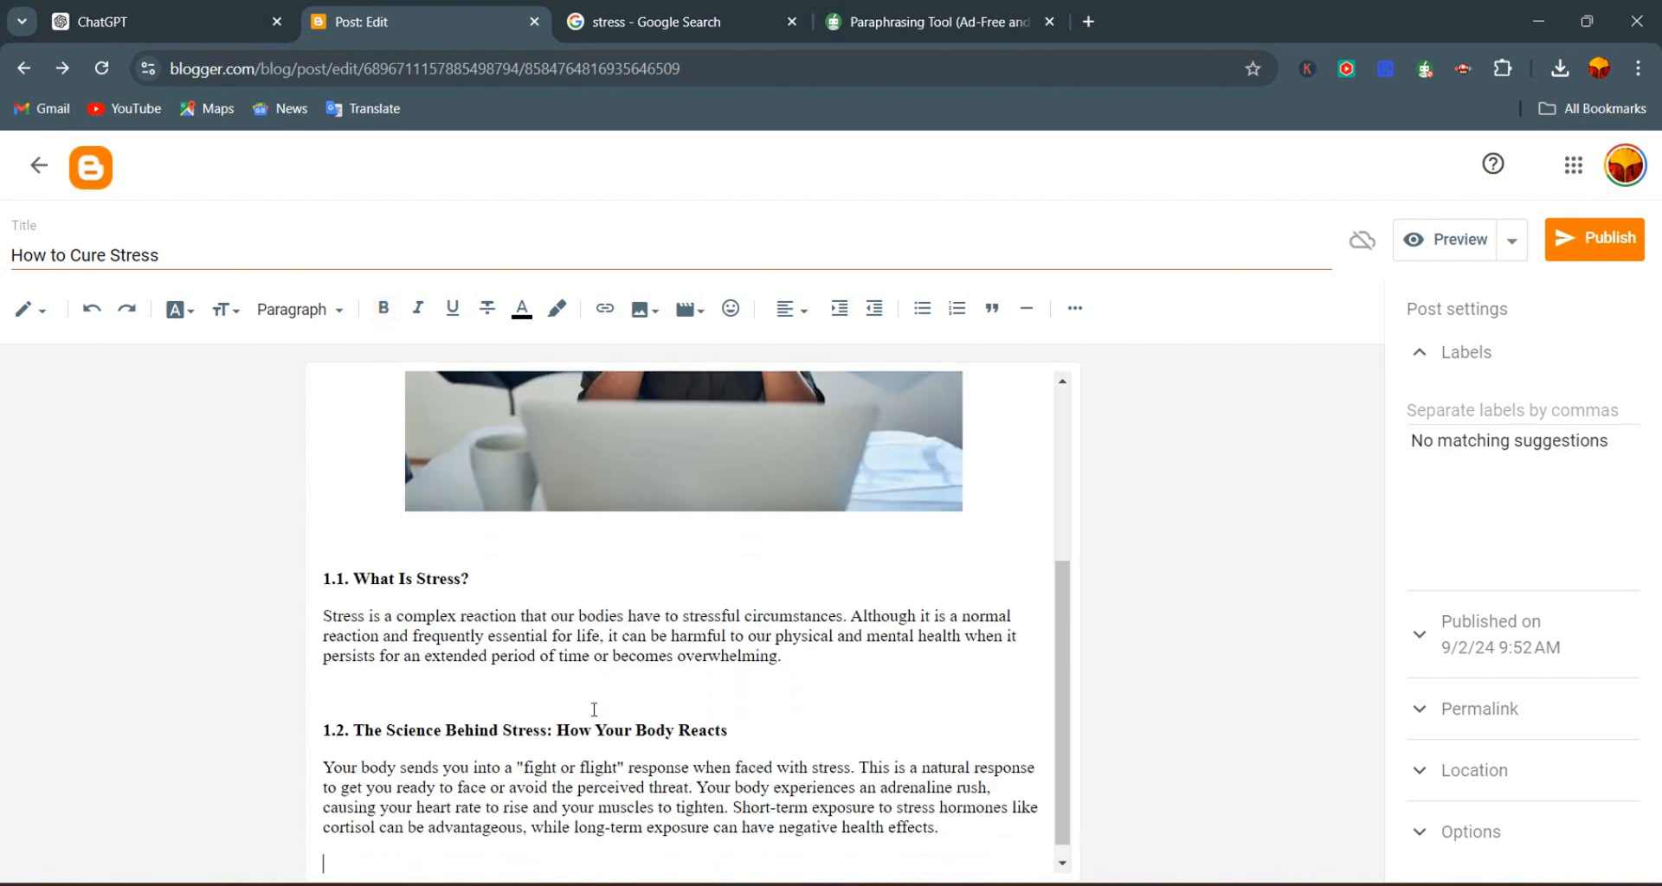
key("Return")
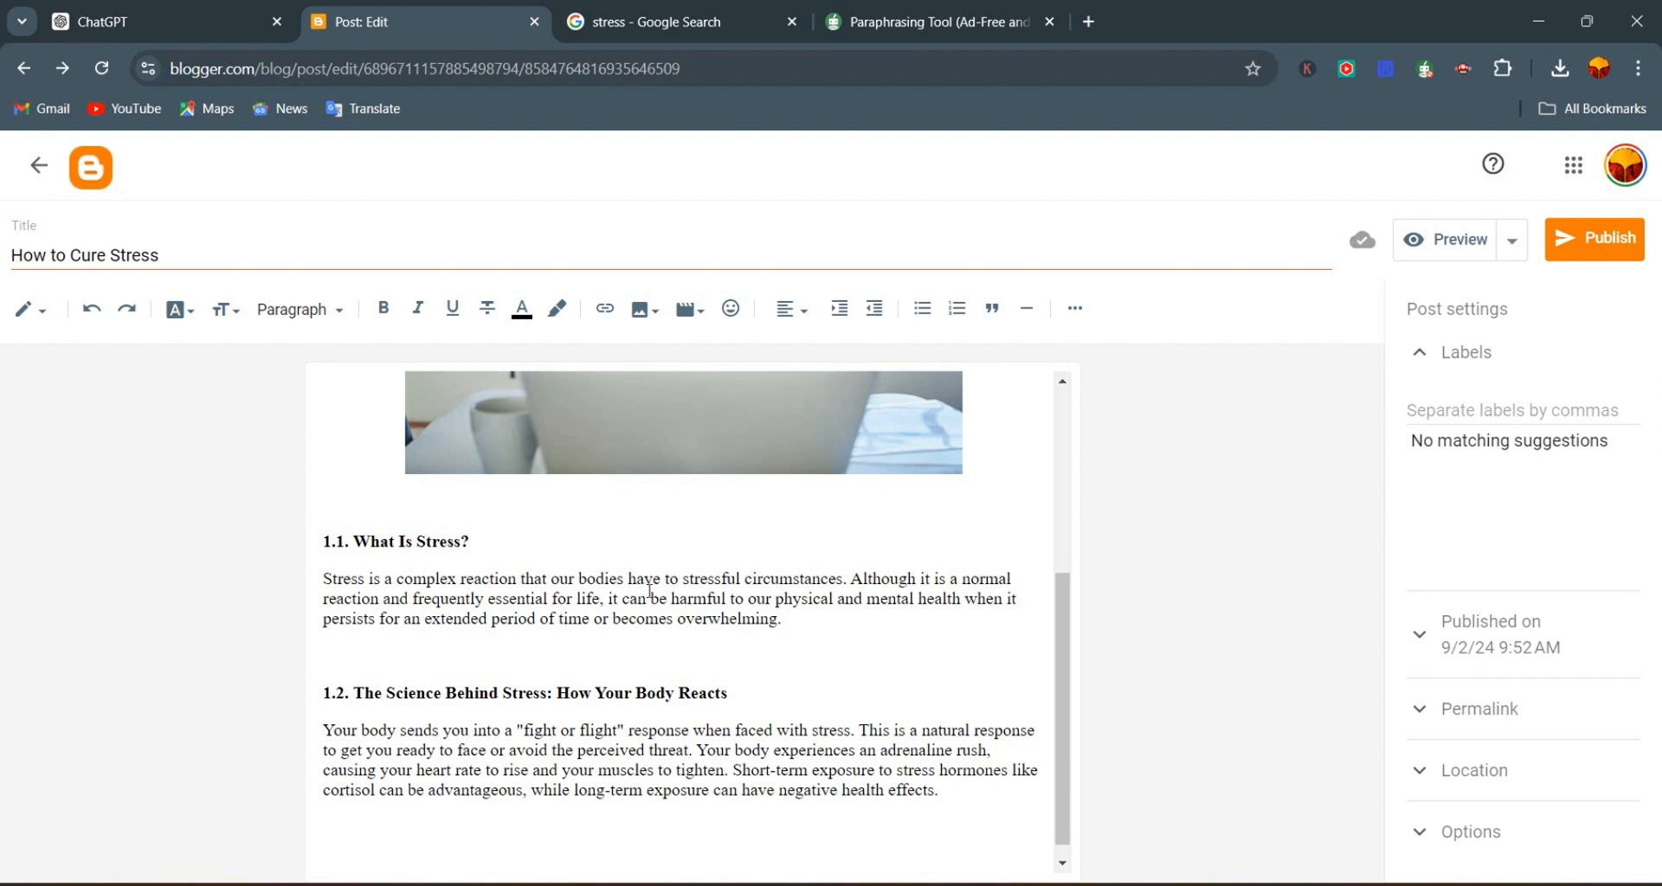
Insert the downloaded brain-shaped stress word cloud picture from the computer into the Blogger post below the 1.2 paragraph
scroll(474, 689, "down", 1)
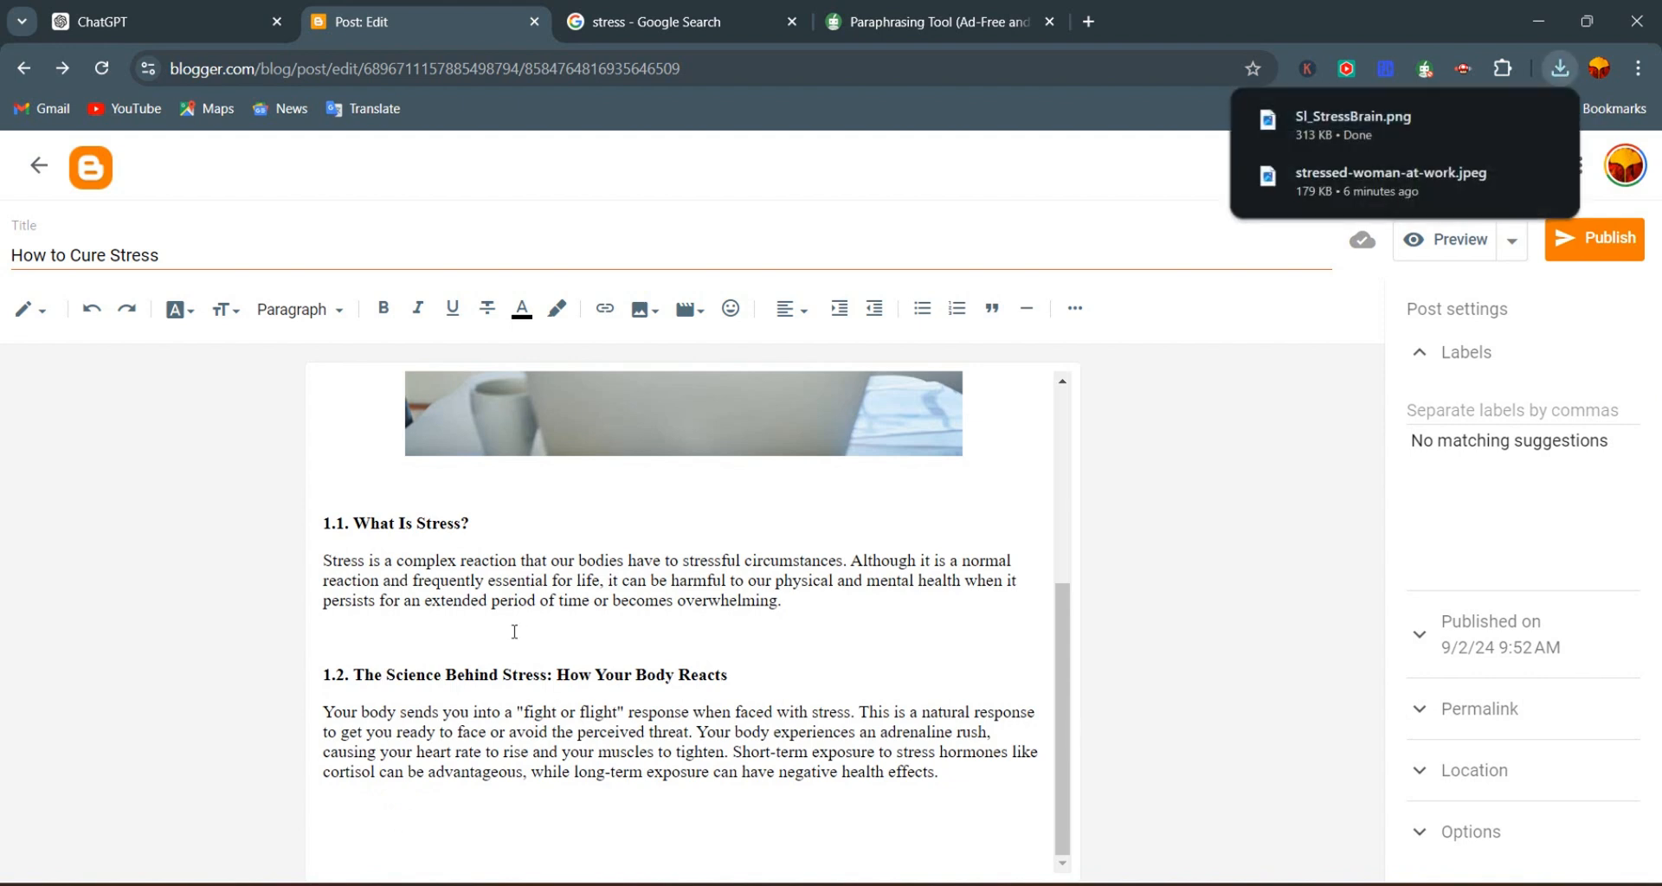
left_click(647, 313)
left_click(730, 368)
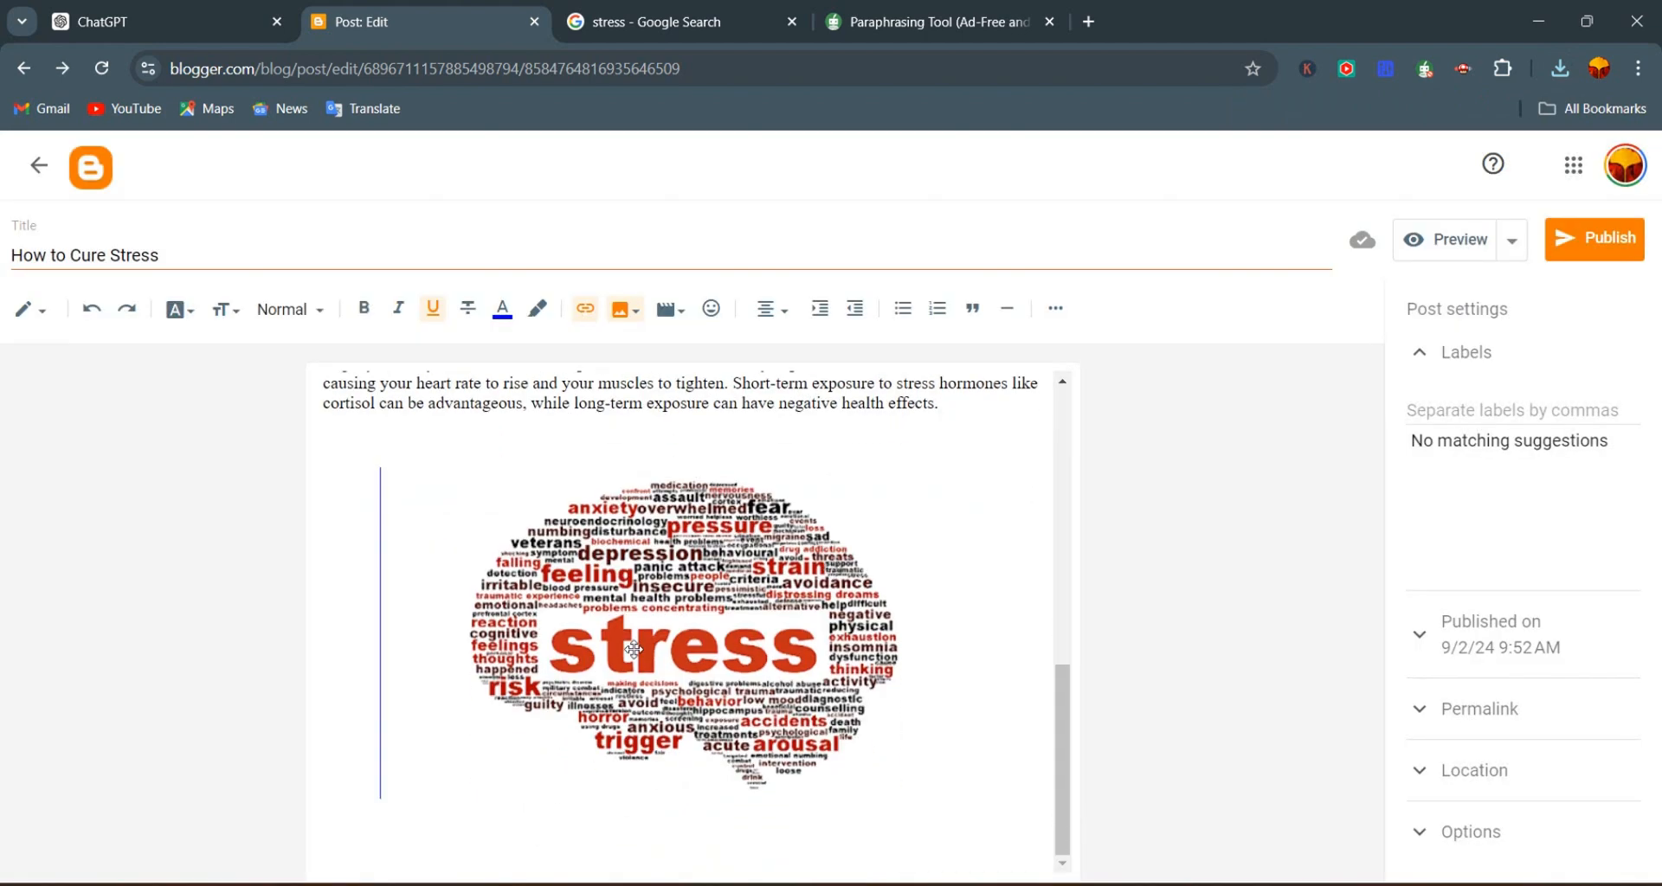
left_click(634, 650)
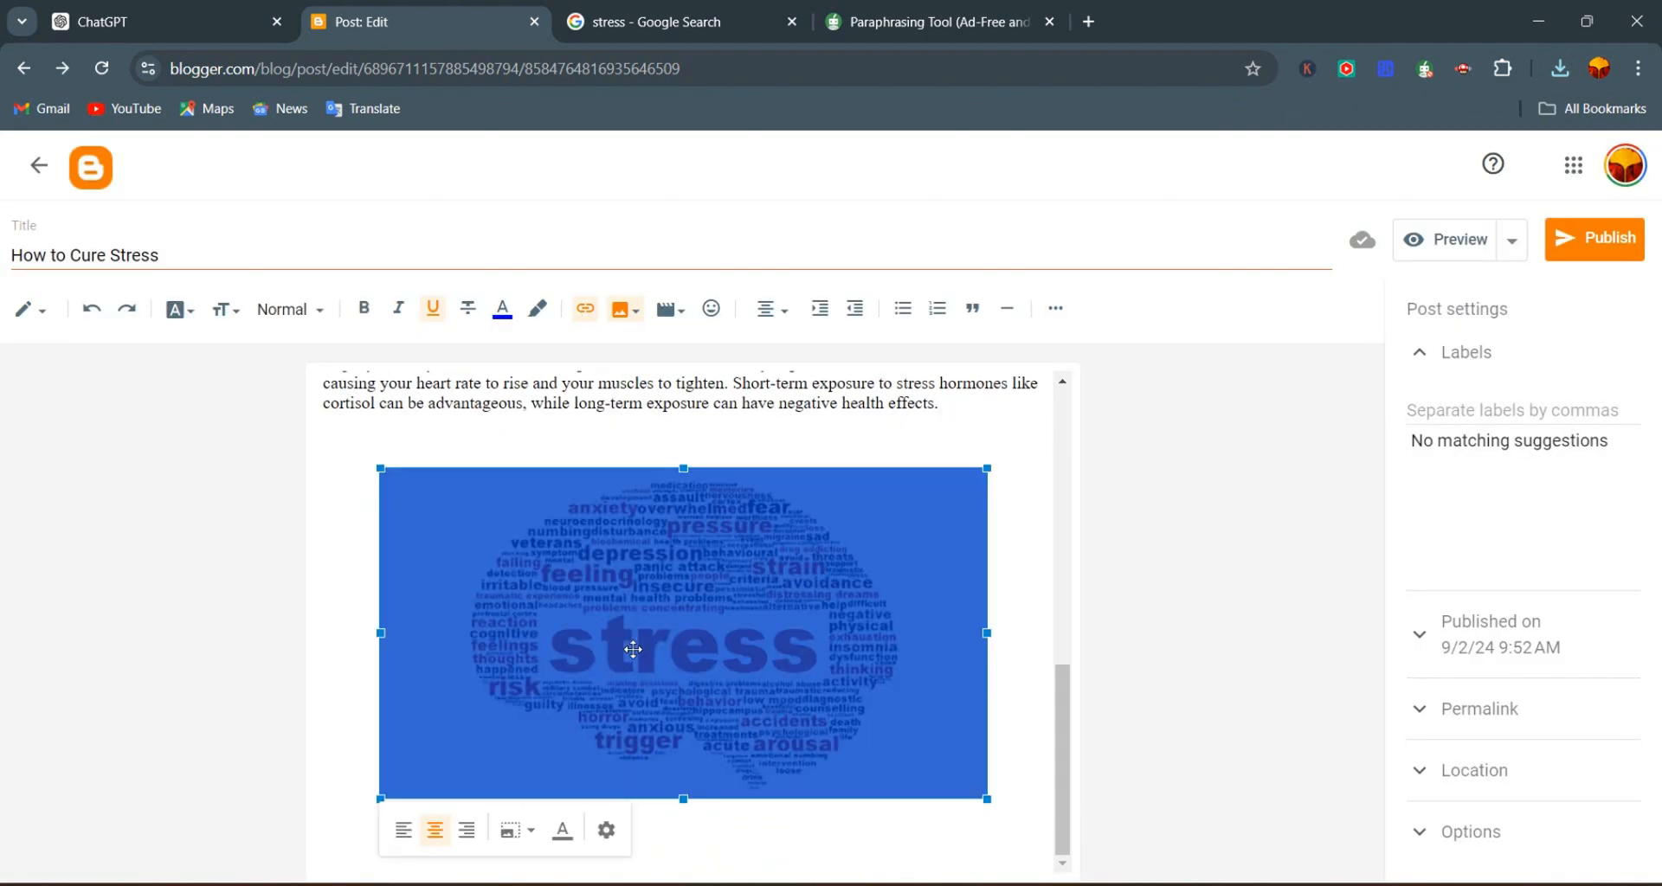
left_click(335, 674)
Copy the title "1.3. Common Causes of Stress" from ChatGPT into the Blogger post below the word cloud picture
left_click(165, 22)
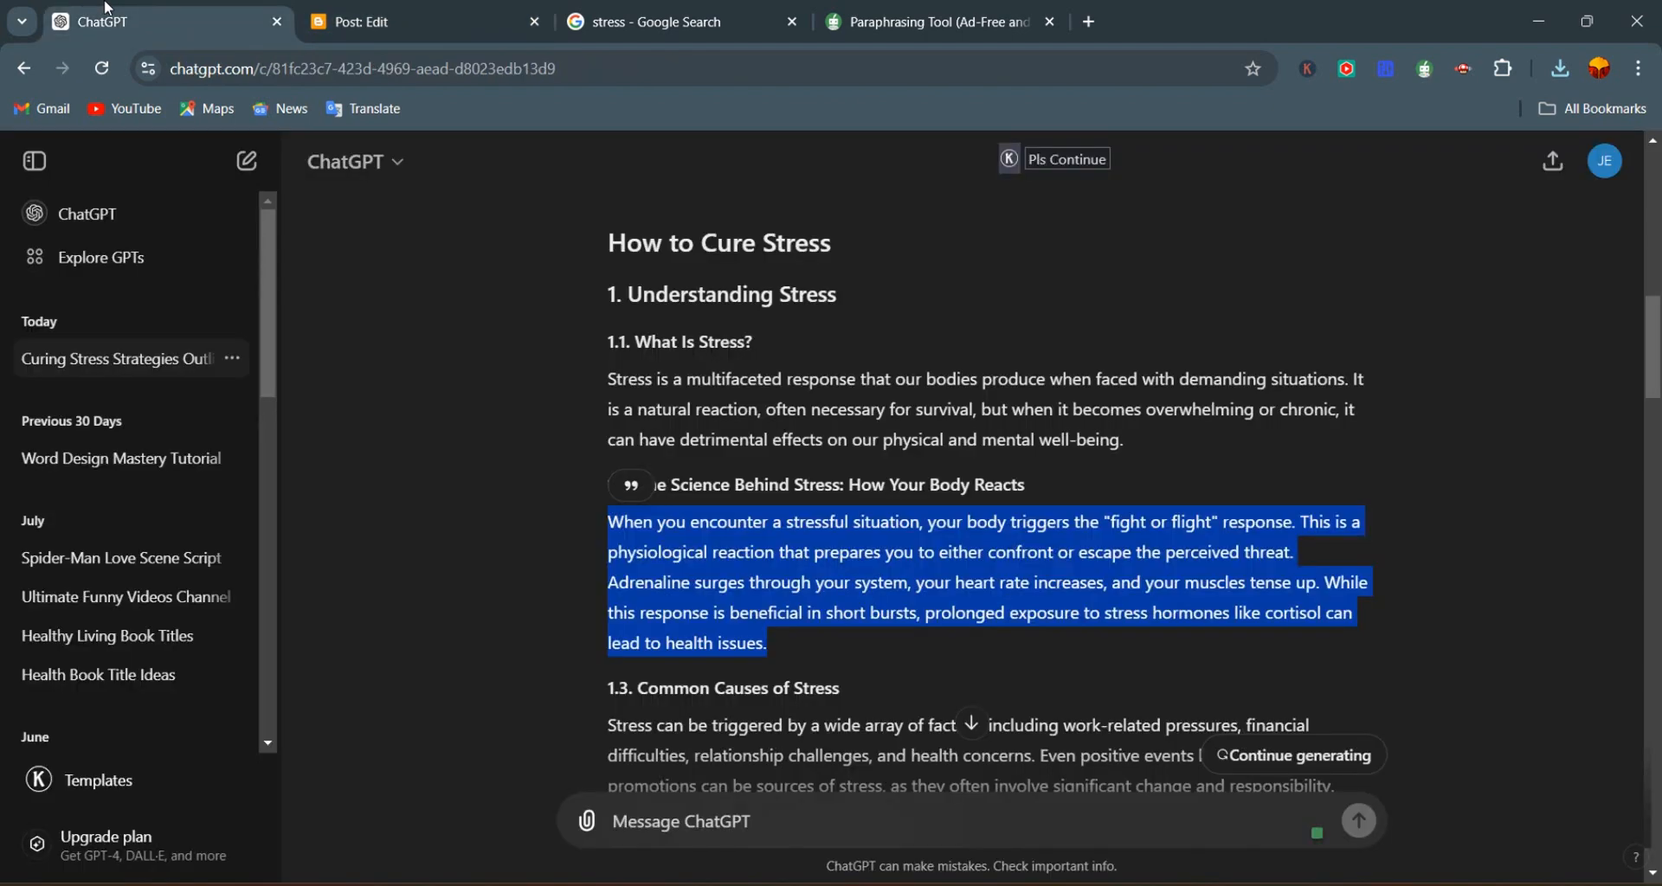
scroll(703, 611, "down", 5)
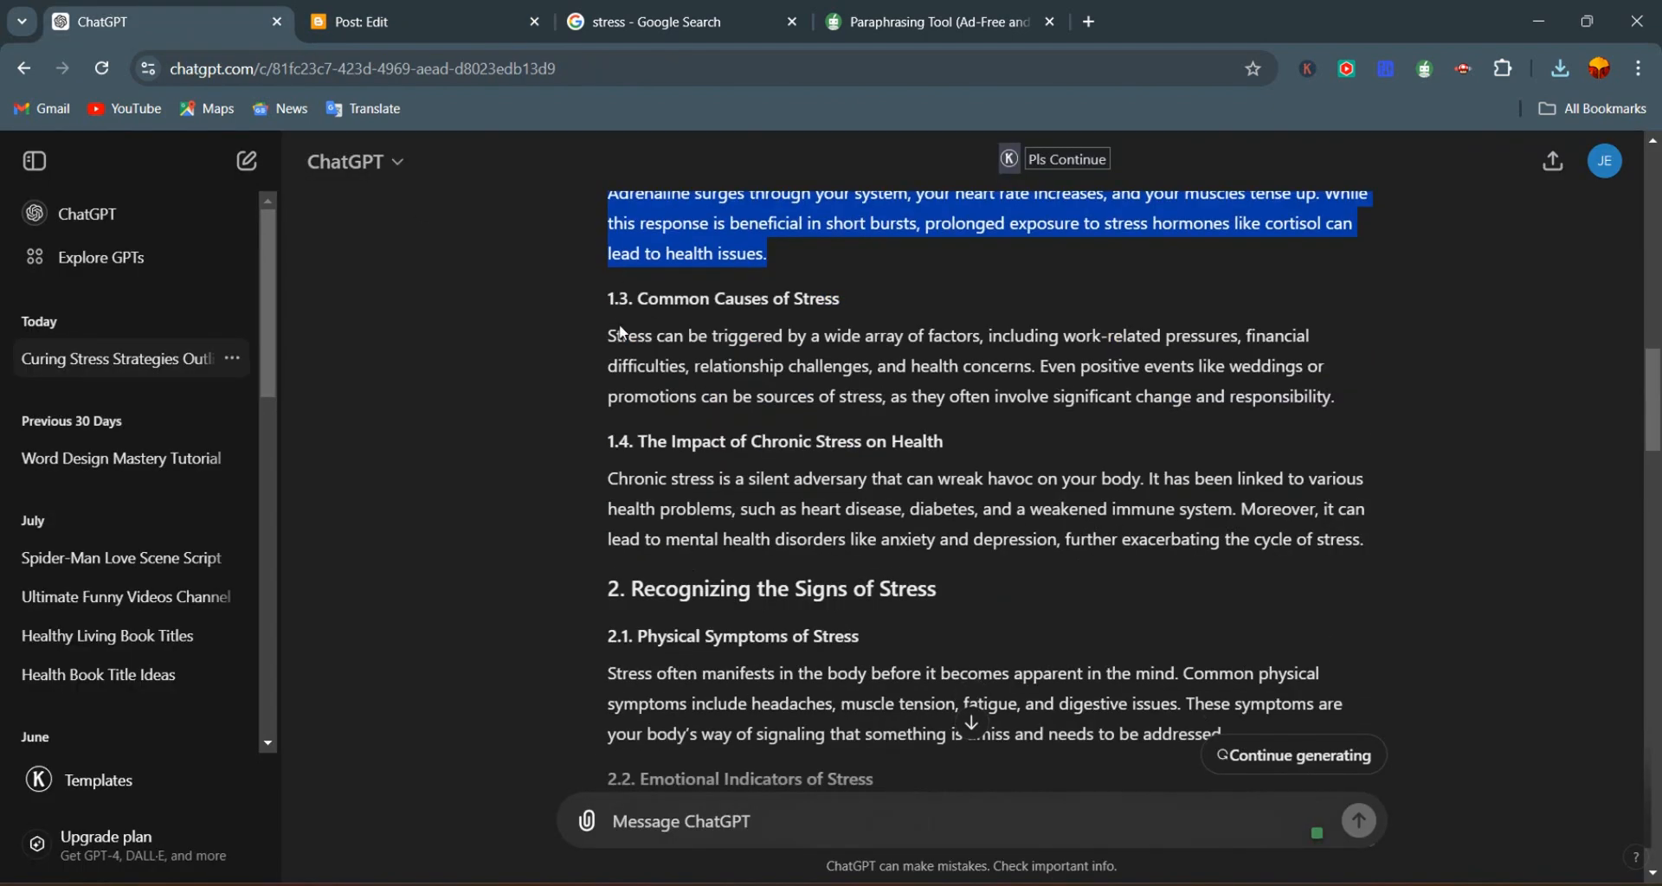
left_click_drag(609, 299, 841, 299)
key("ctrl+c")
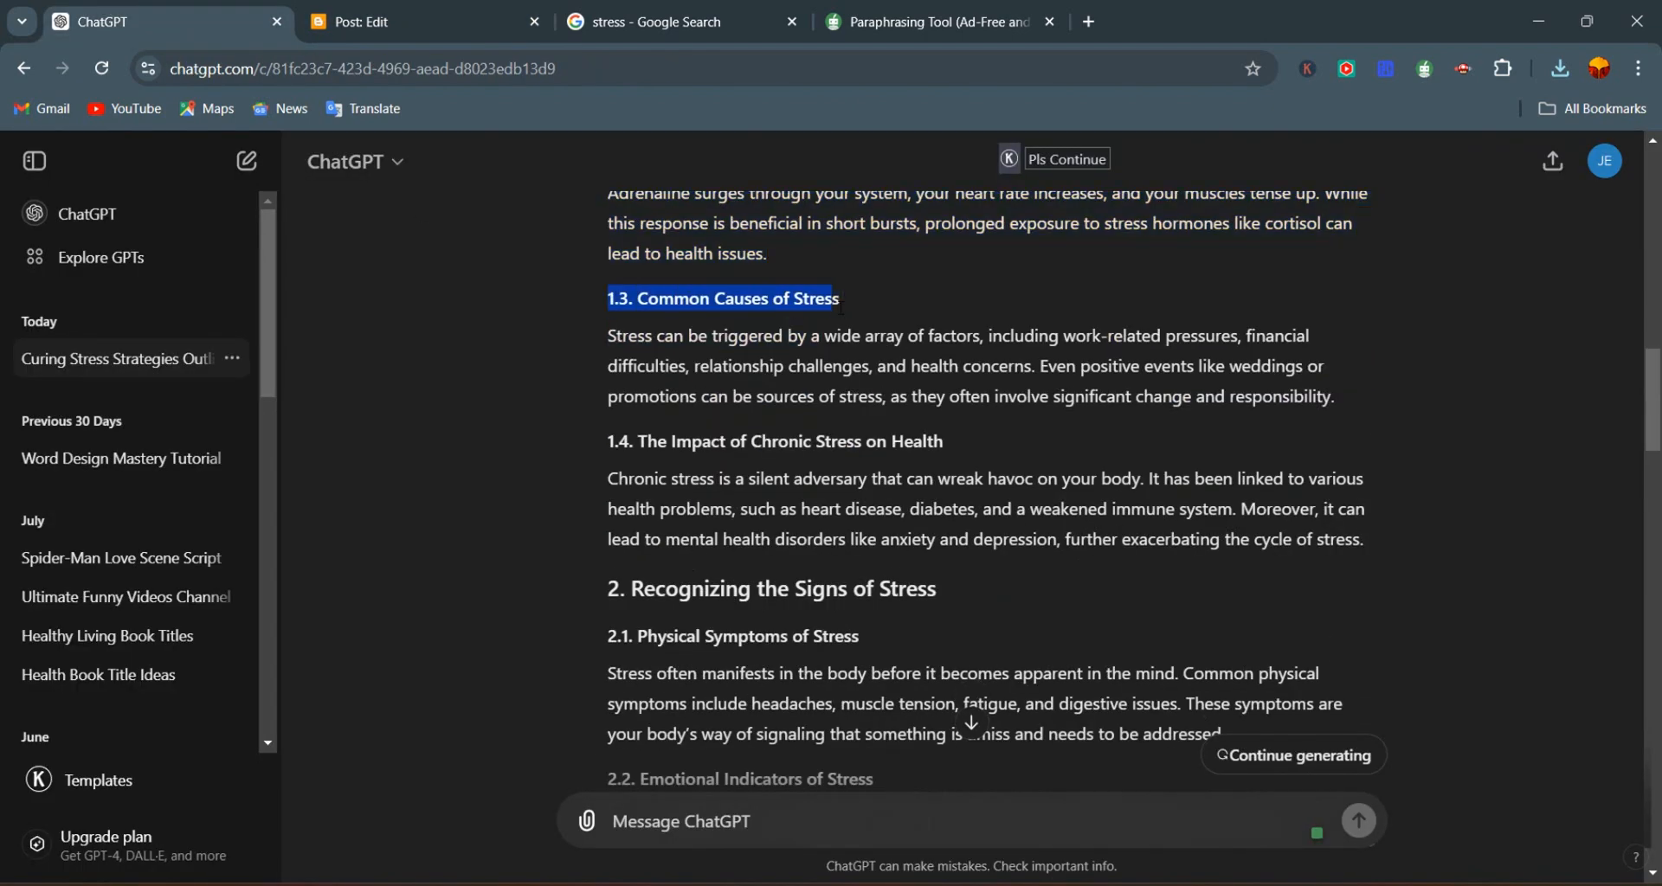
left_click(424, 21)
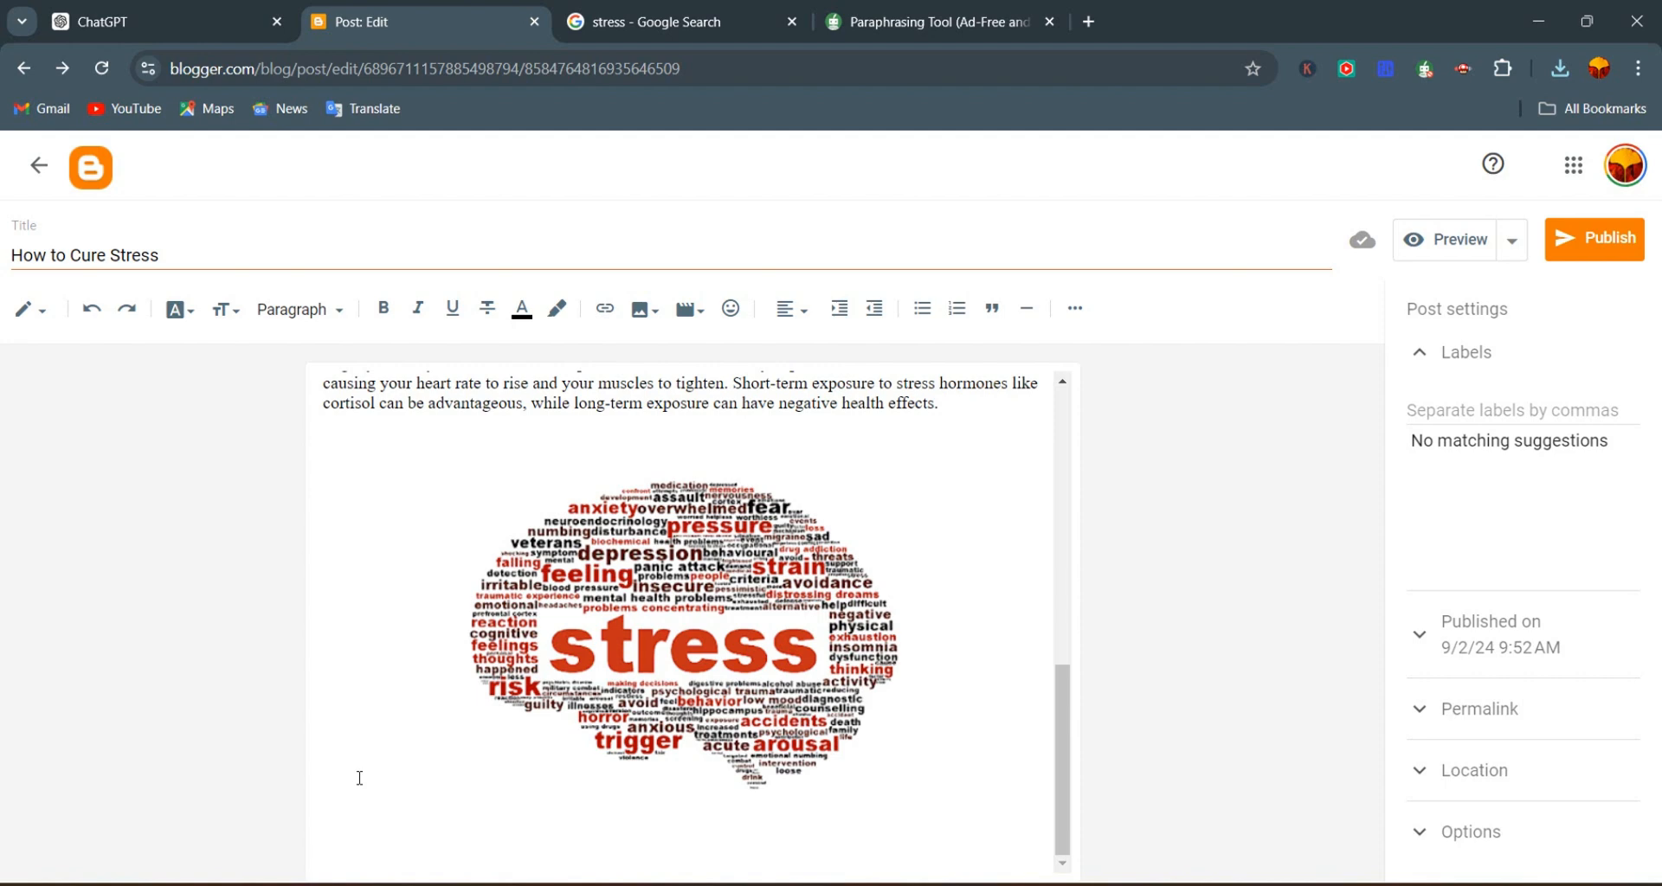
key("ctrl+v")
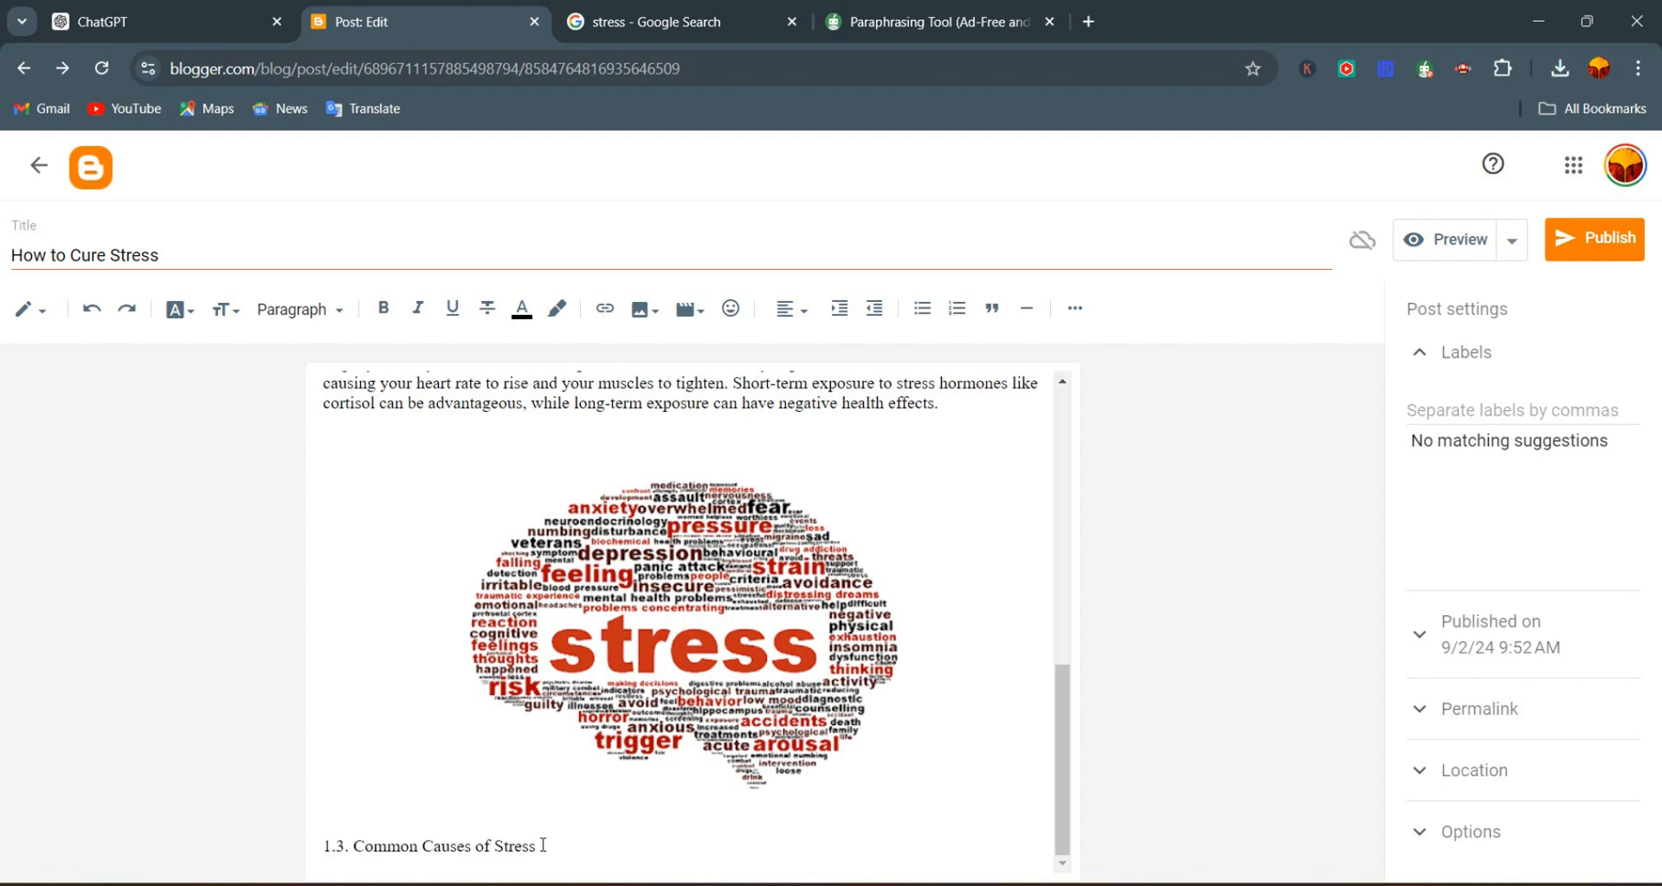
Make the "1.3. Common Causes of Stress" line bold and start a new line below it
left_click_drag(542, 846, 295, 846)
key("ctrl+b")
key("Right")
key("Return")
Replace the text in QuillBot with the ChatGPT paragraph under "1.3. Common Causes of Stress" and paraphrase it
left_click(216, 8)
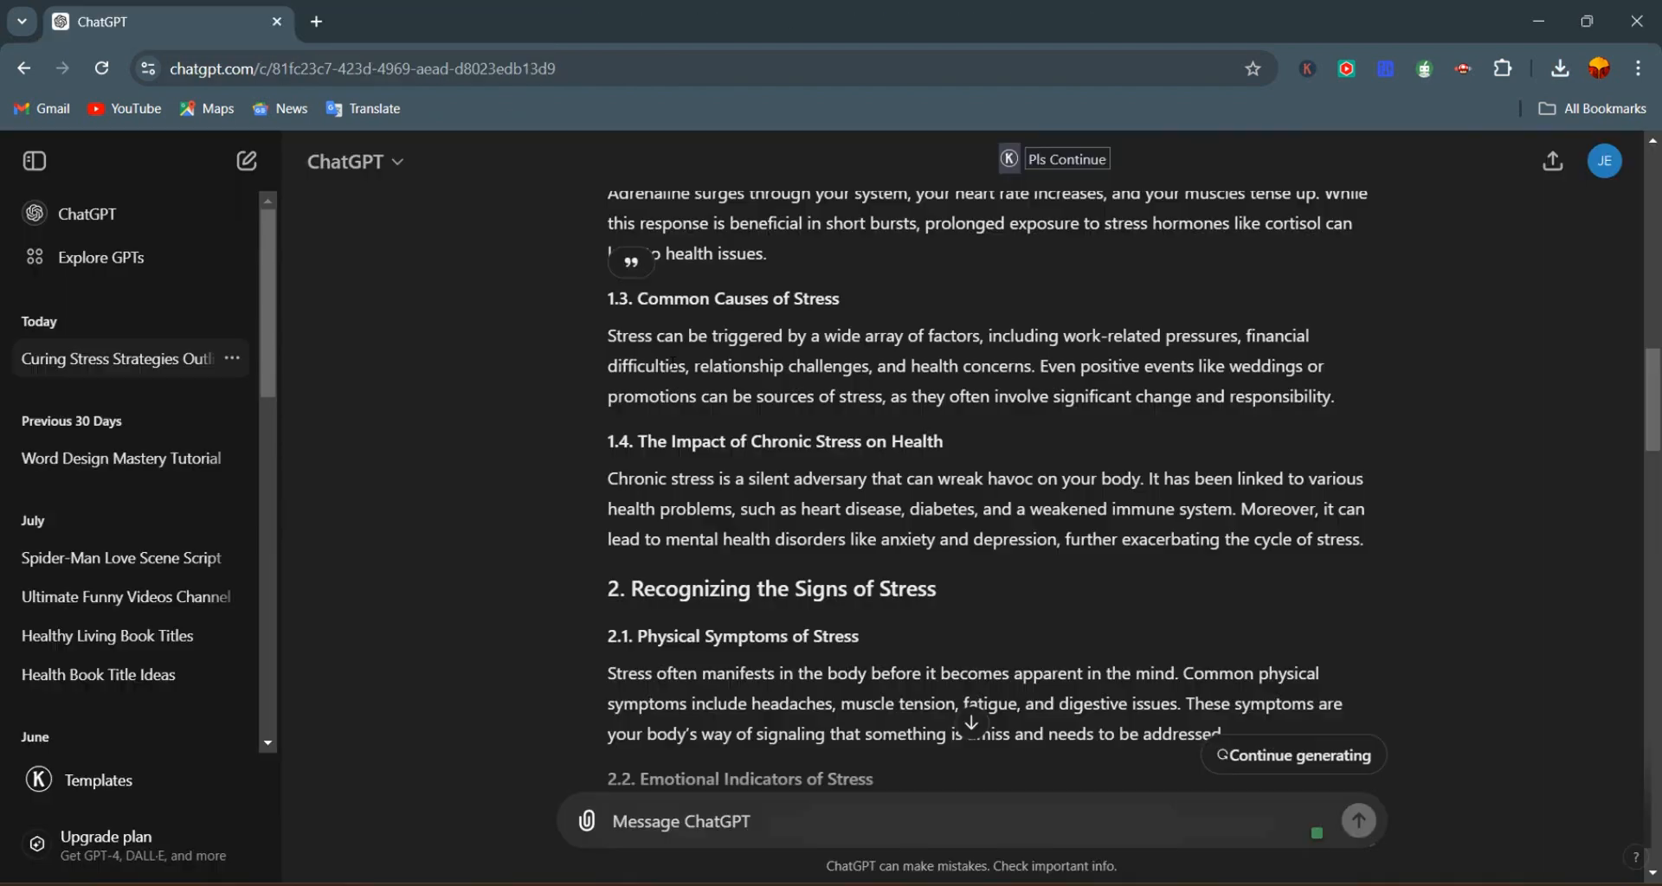
left_click_drag(608, 335, 1342, 394)
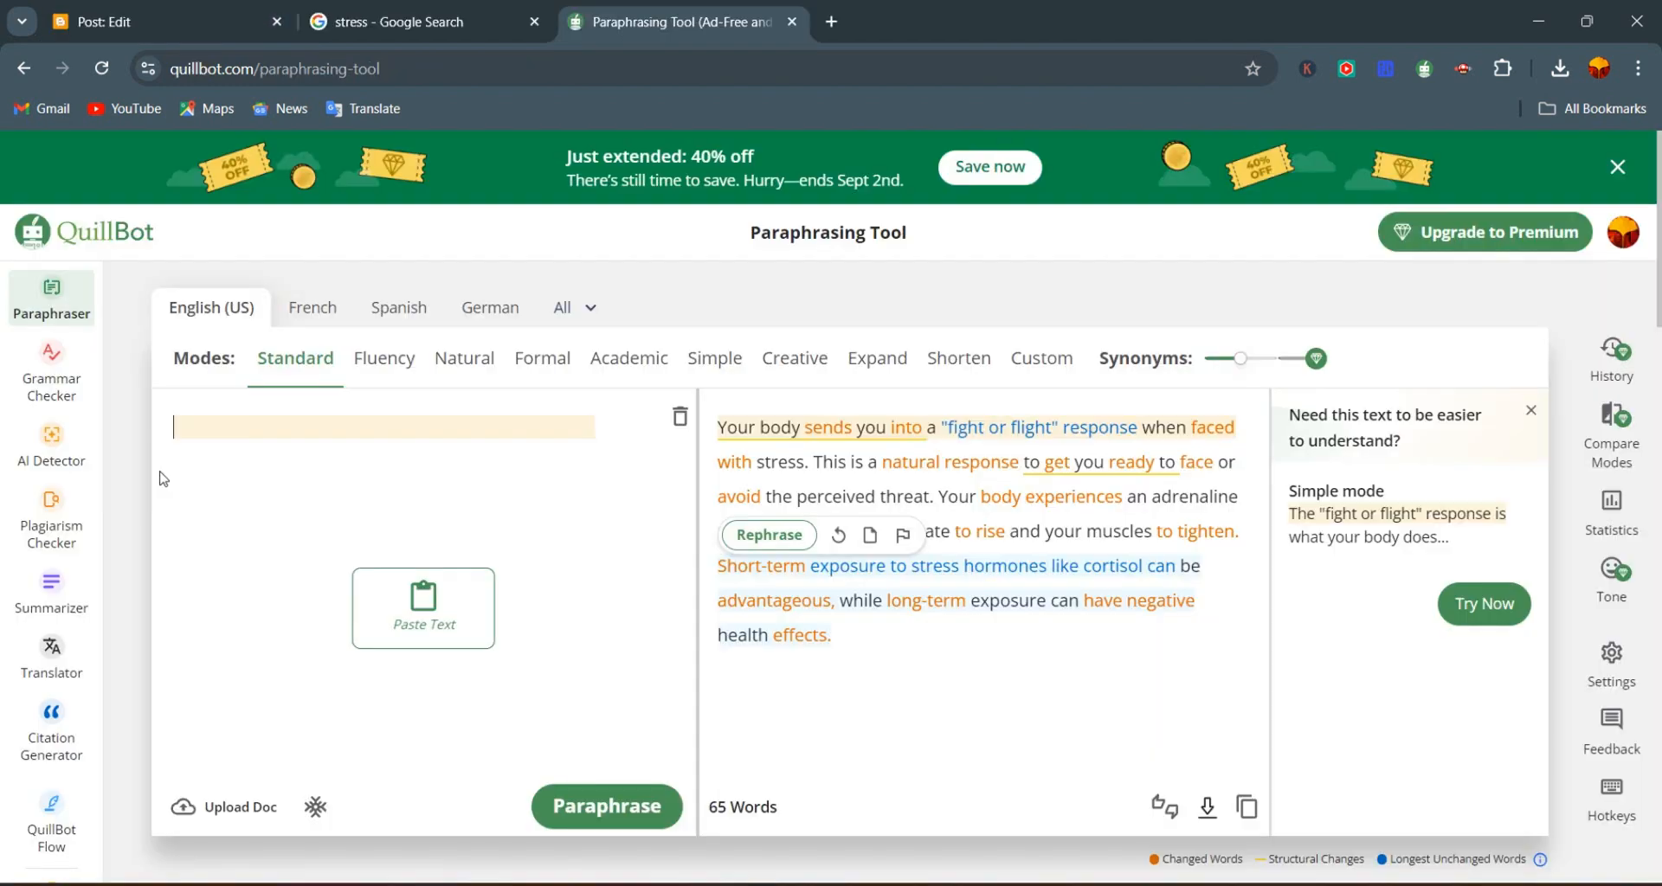
type("Stress can be triggered by a wide array of factors, including work-related pressures, financial difficulties, relationship challenges, and health concerns. Even positive events like weddings or promotions can be sources of stress, as they often involve significant change and responsibility.")
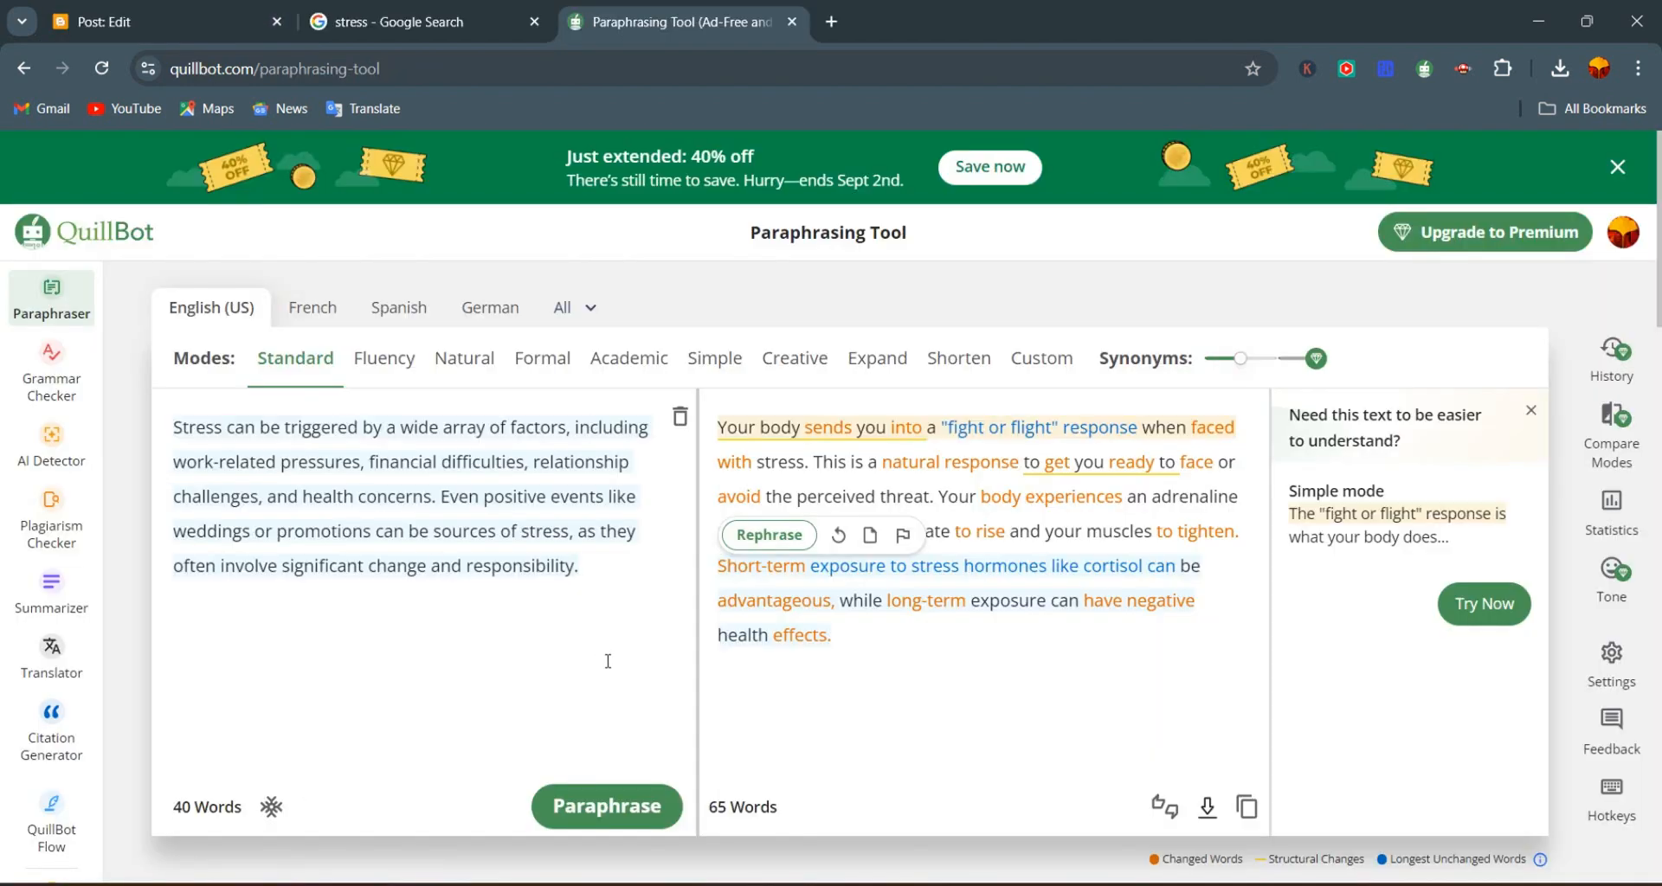
left_click(606, 798)
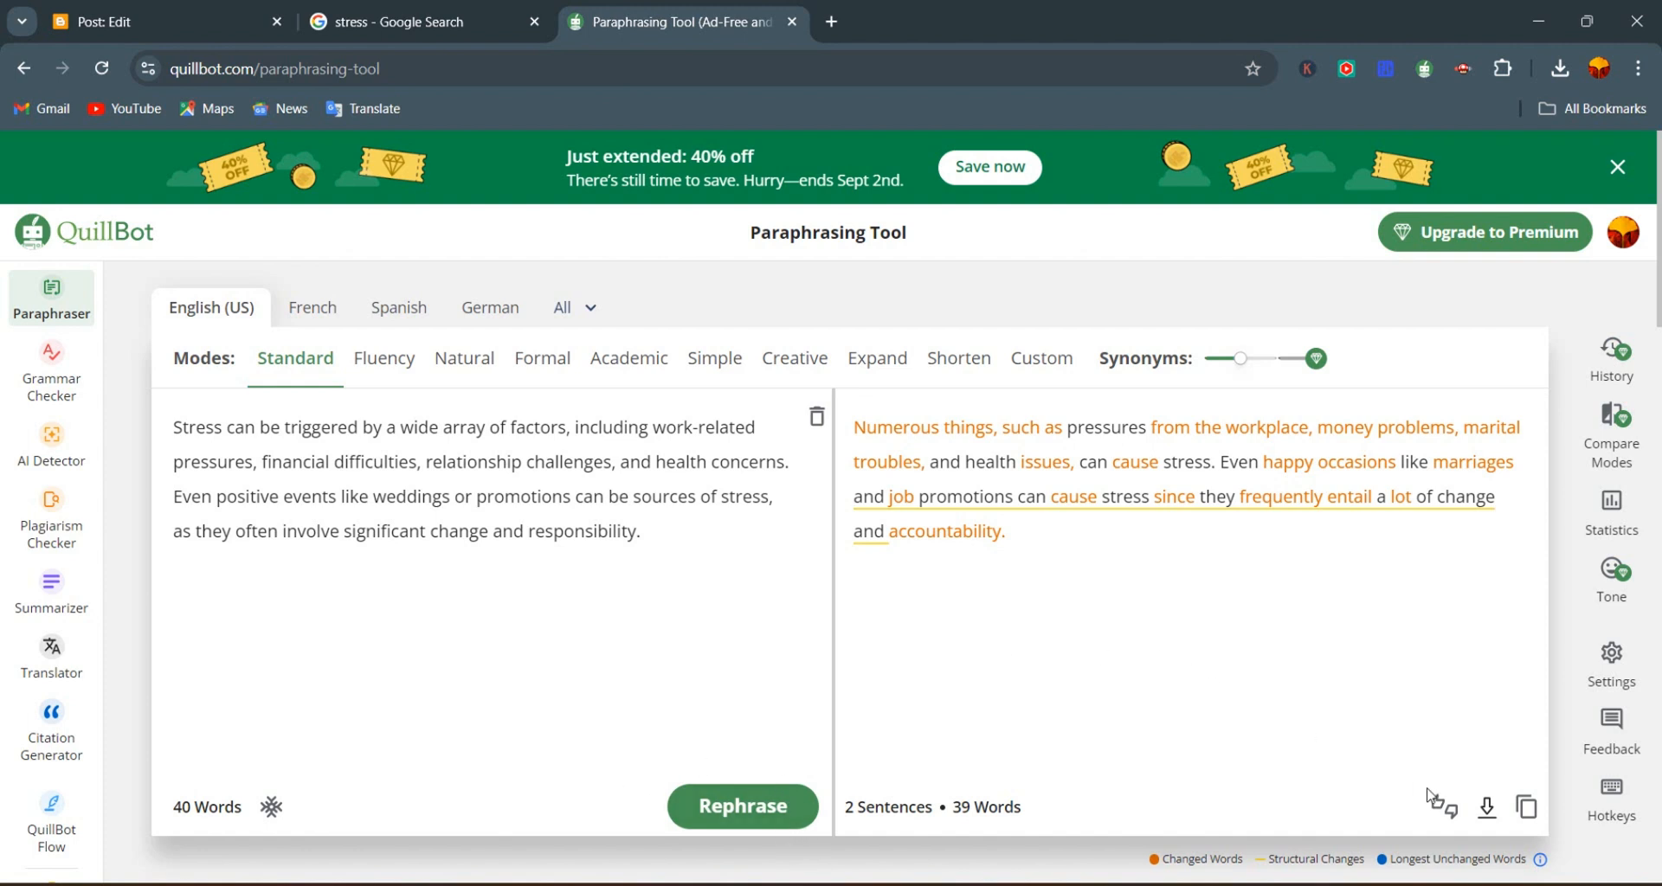
Copy the paraphrased causes-of-stress paragraph from QuillBot into the Blogger post under the 1.3 title
left_click(1528, 811)
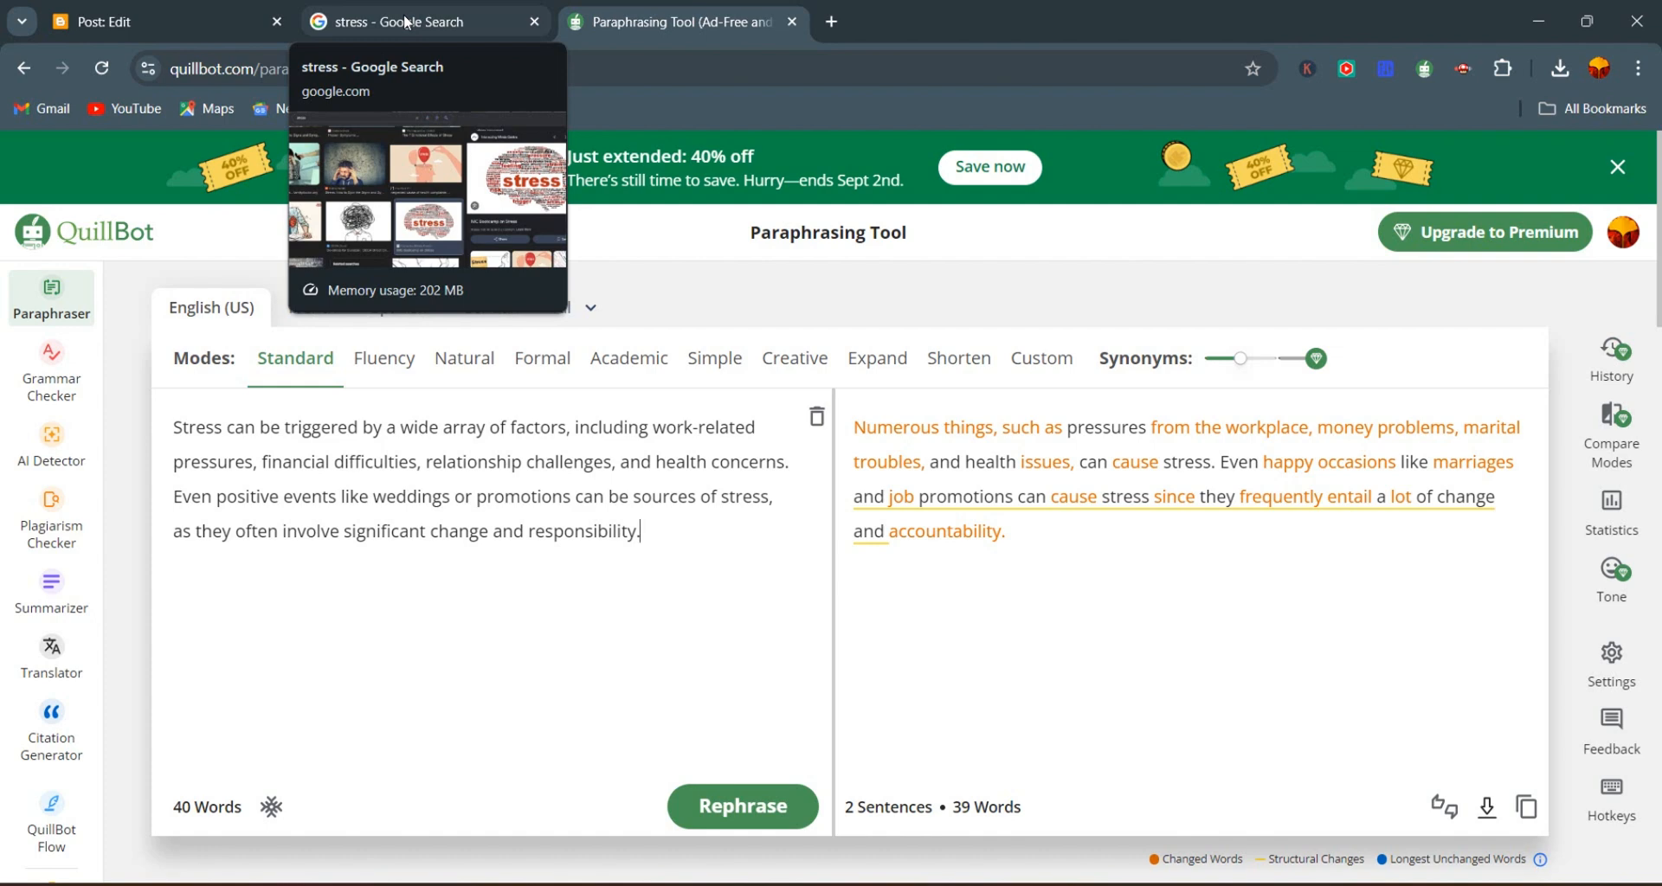
left_click(404, 23)
left_click(177, 9)
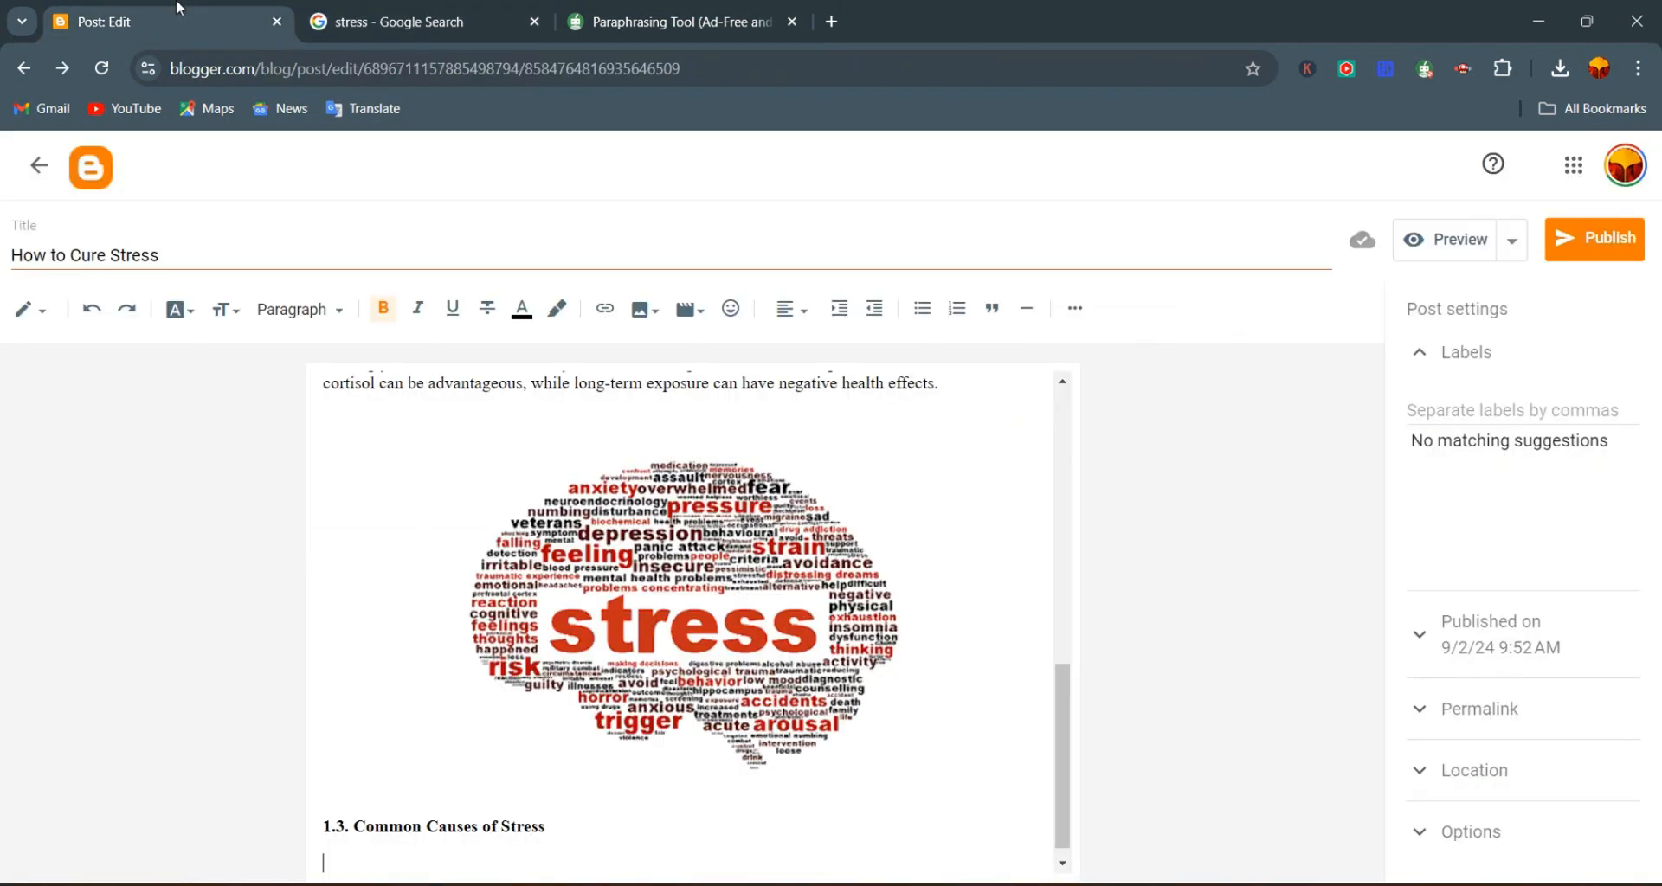
left_click(350, 843)
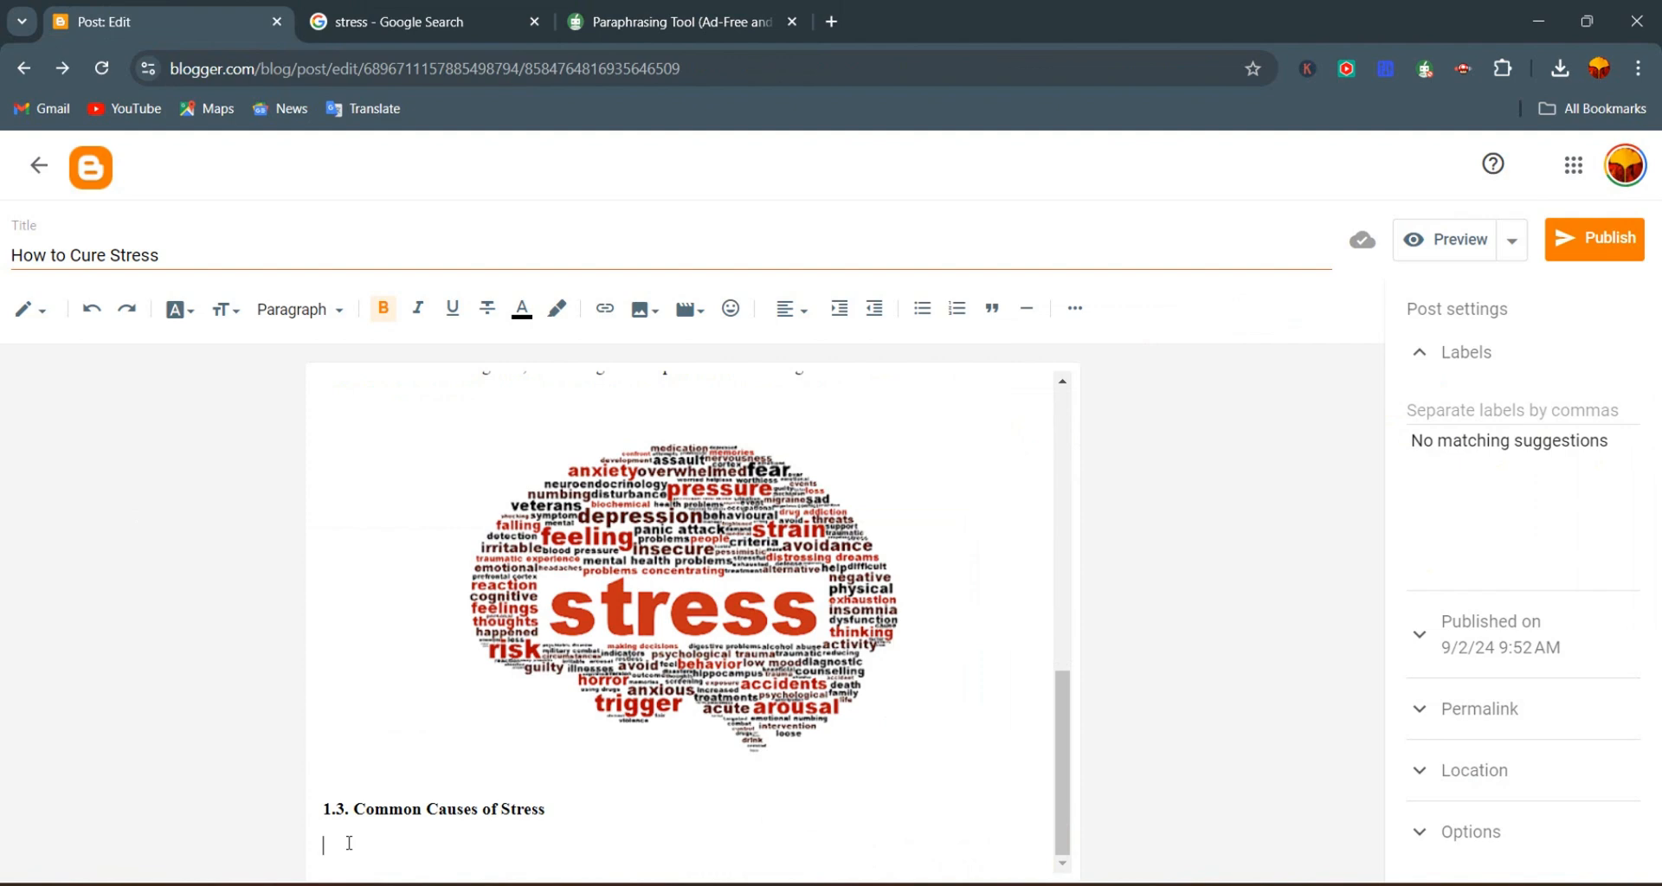
key("ctrl+v")
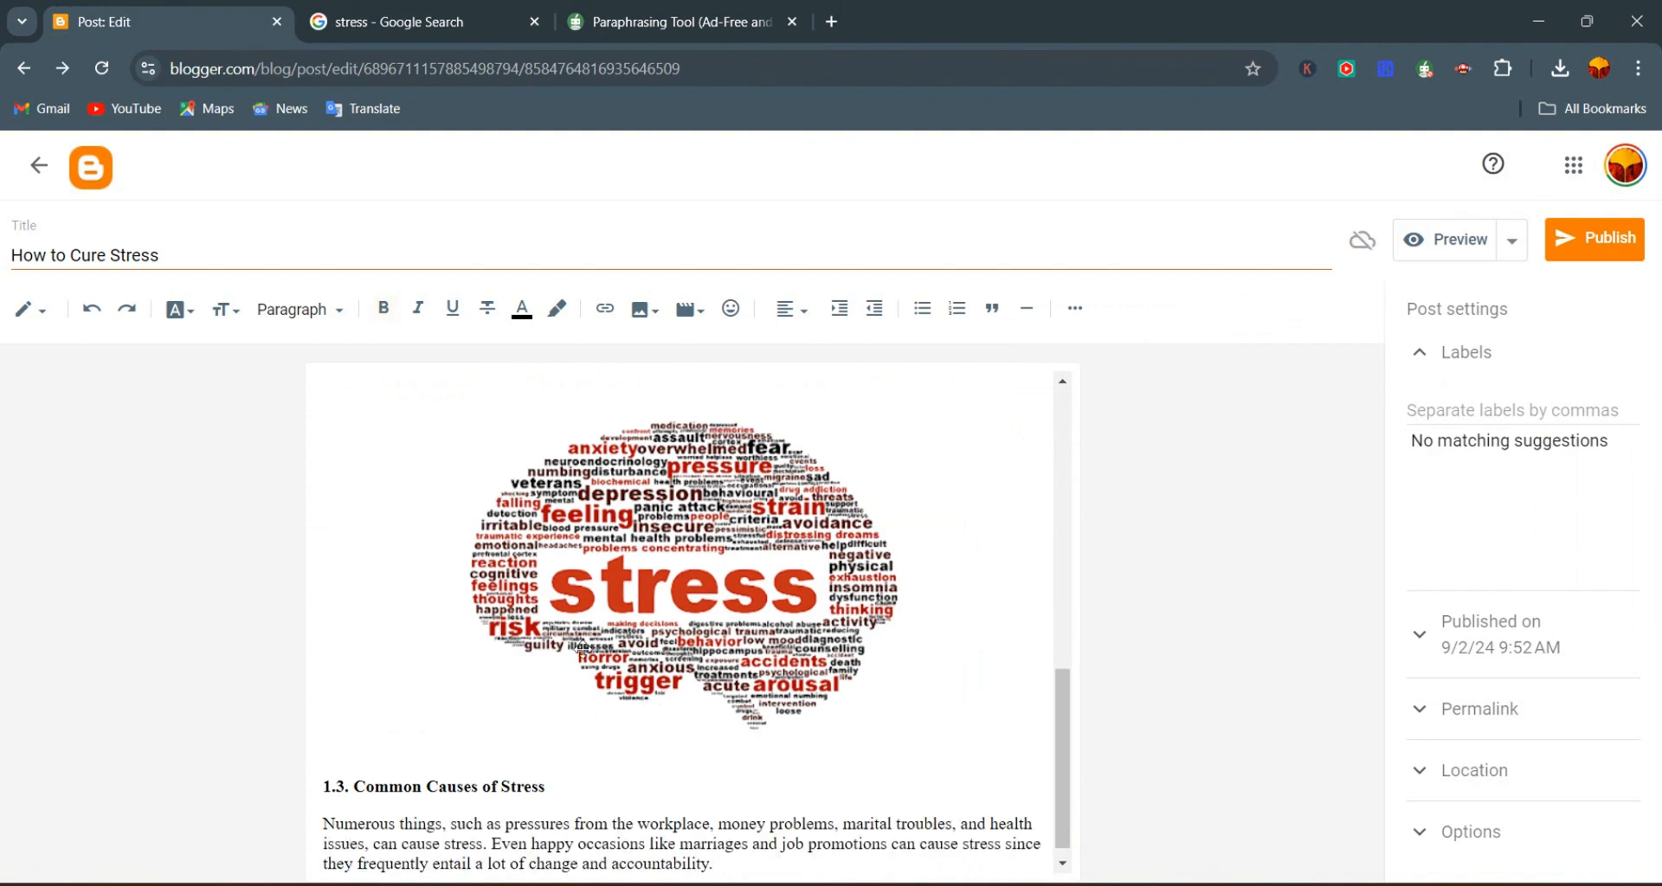
Look through the whole post in the editor, then open its preview and examine the layout, pictures and sections
scroll(582, 649, "up", 15)
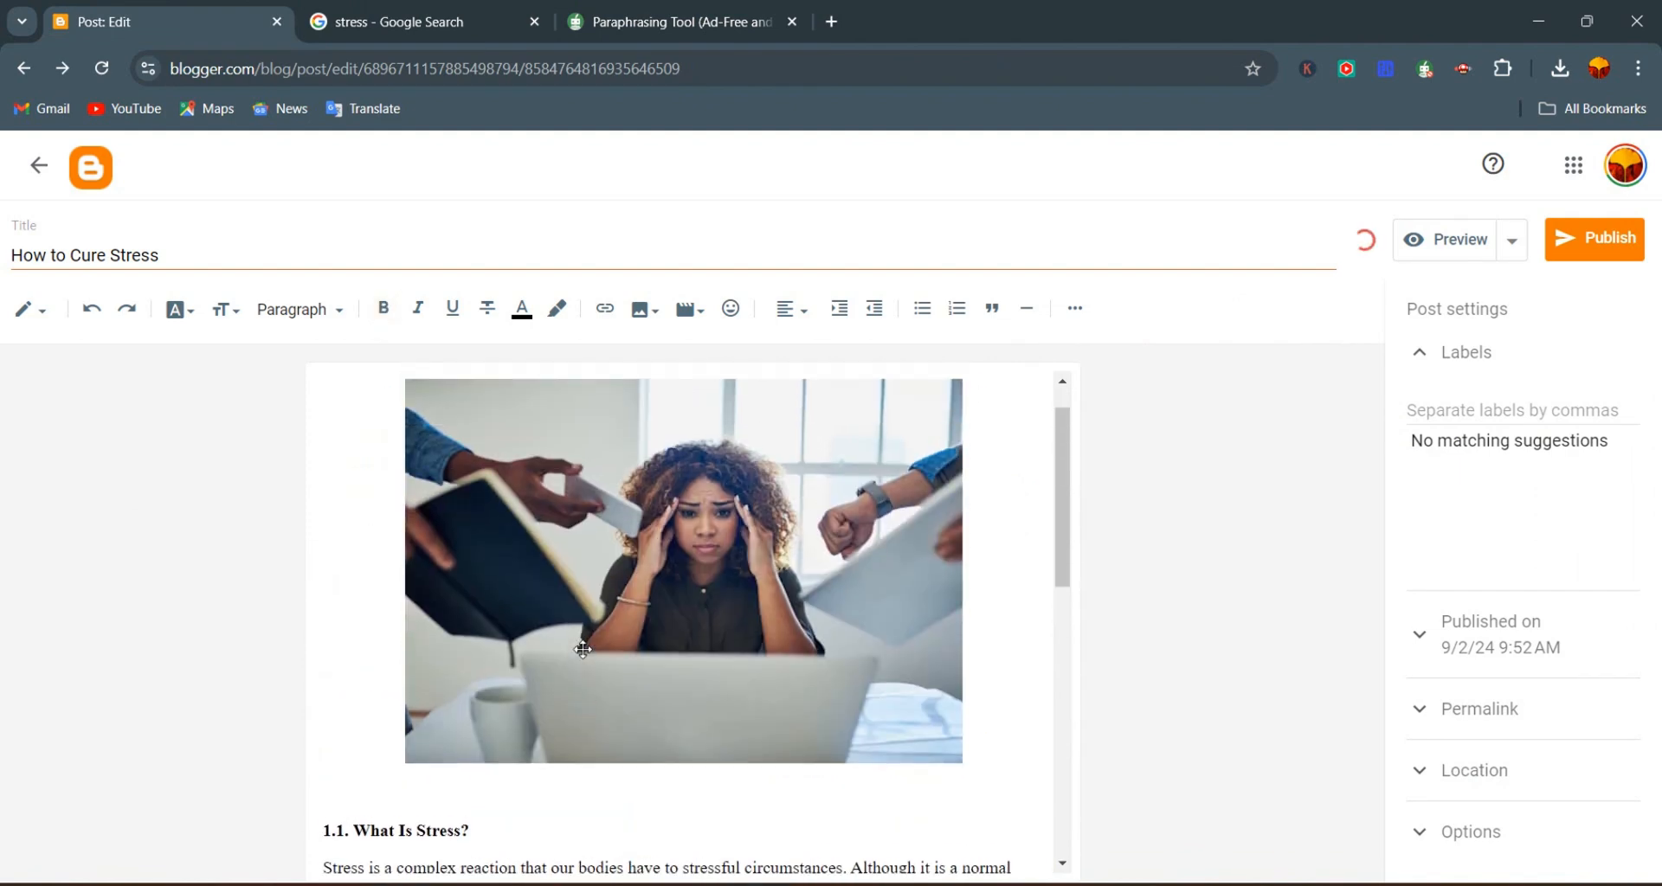
scroll(583, 649, "up", 2)
scroll(583, 649, "down", 15)
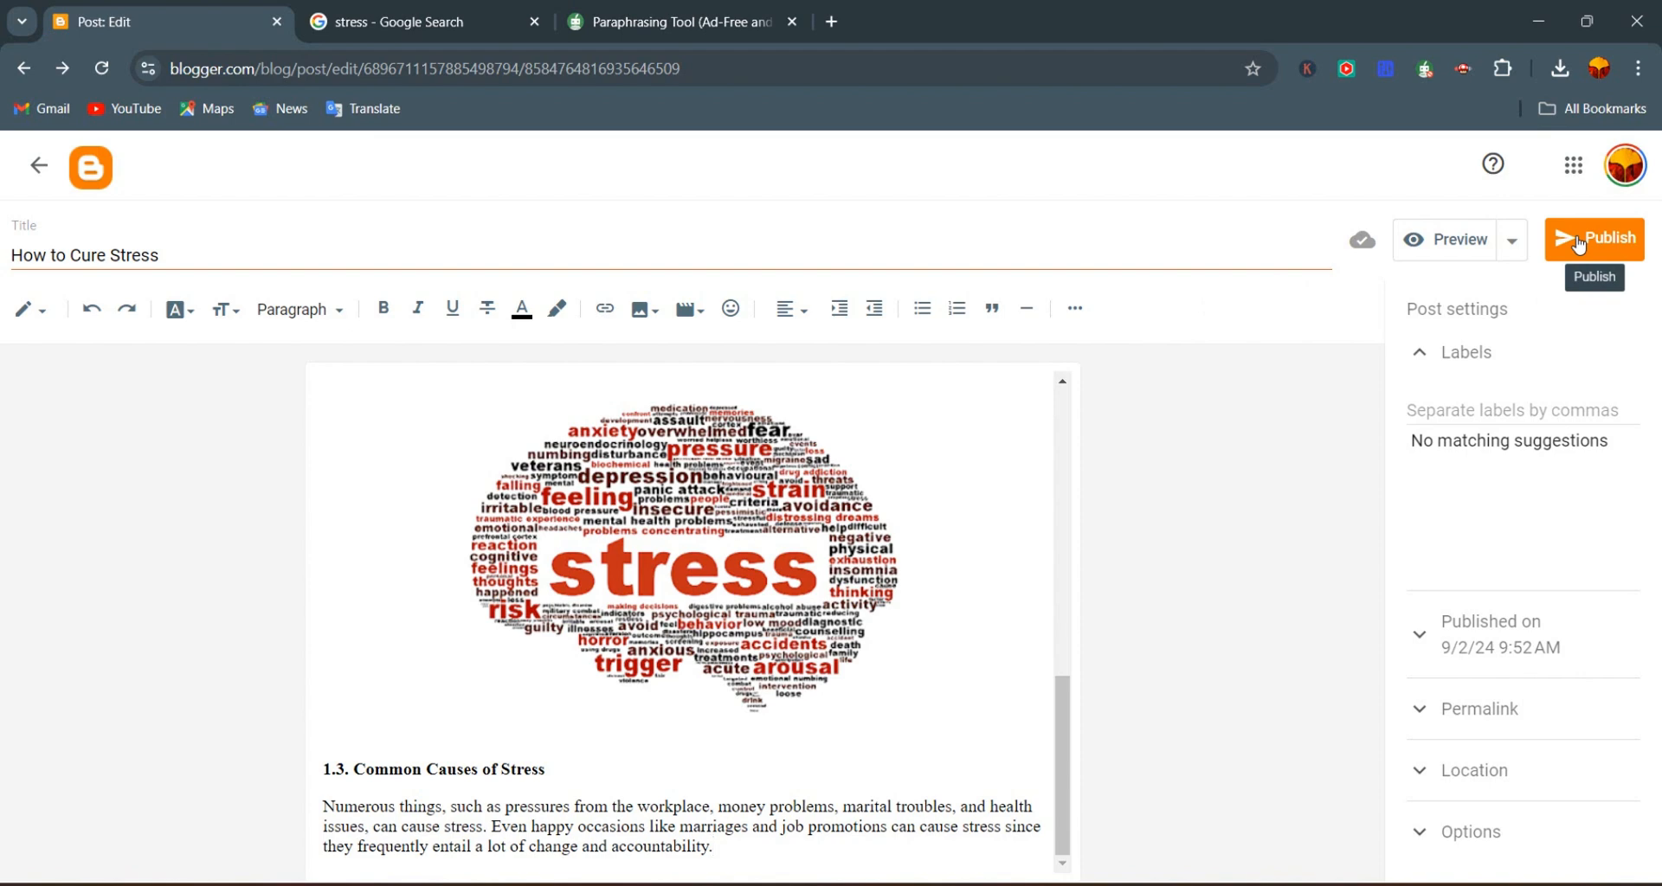
left_click(1454, 240)
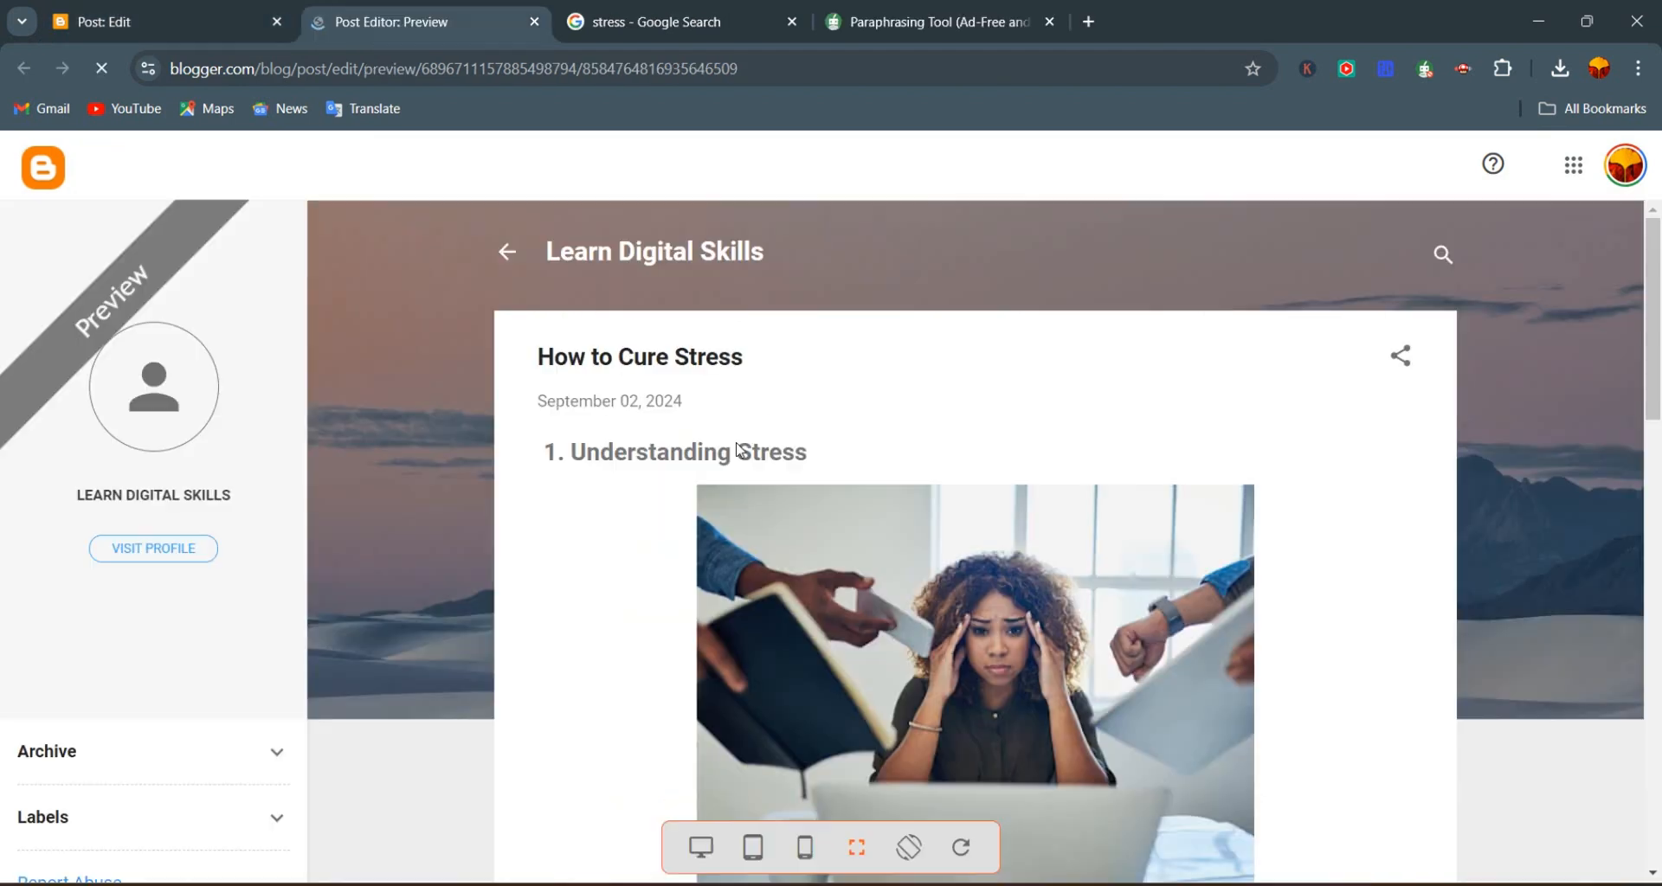
scroll(736, 449, "down", 5)
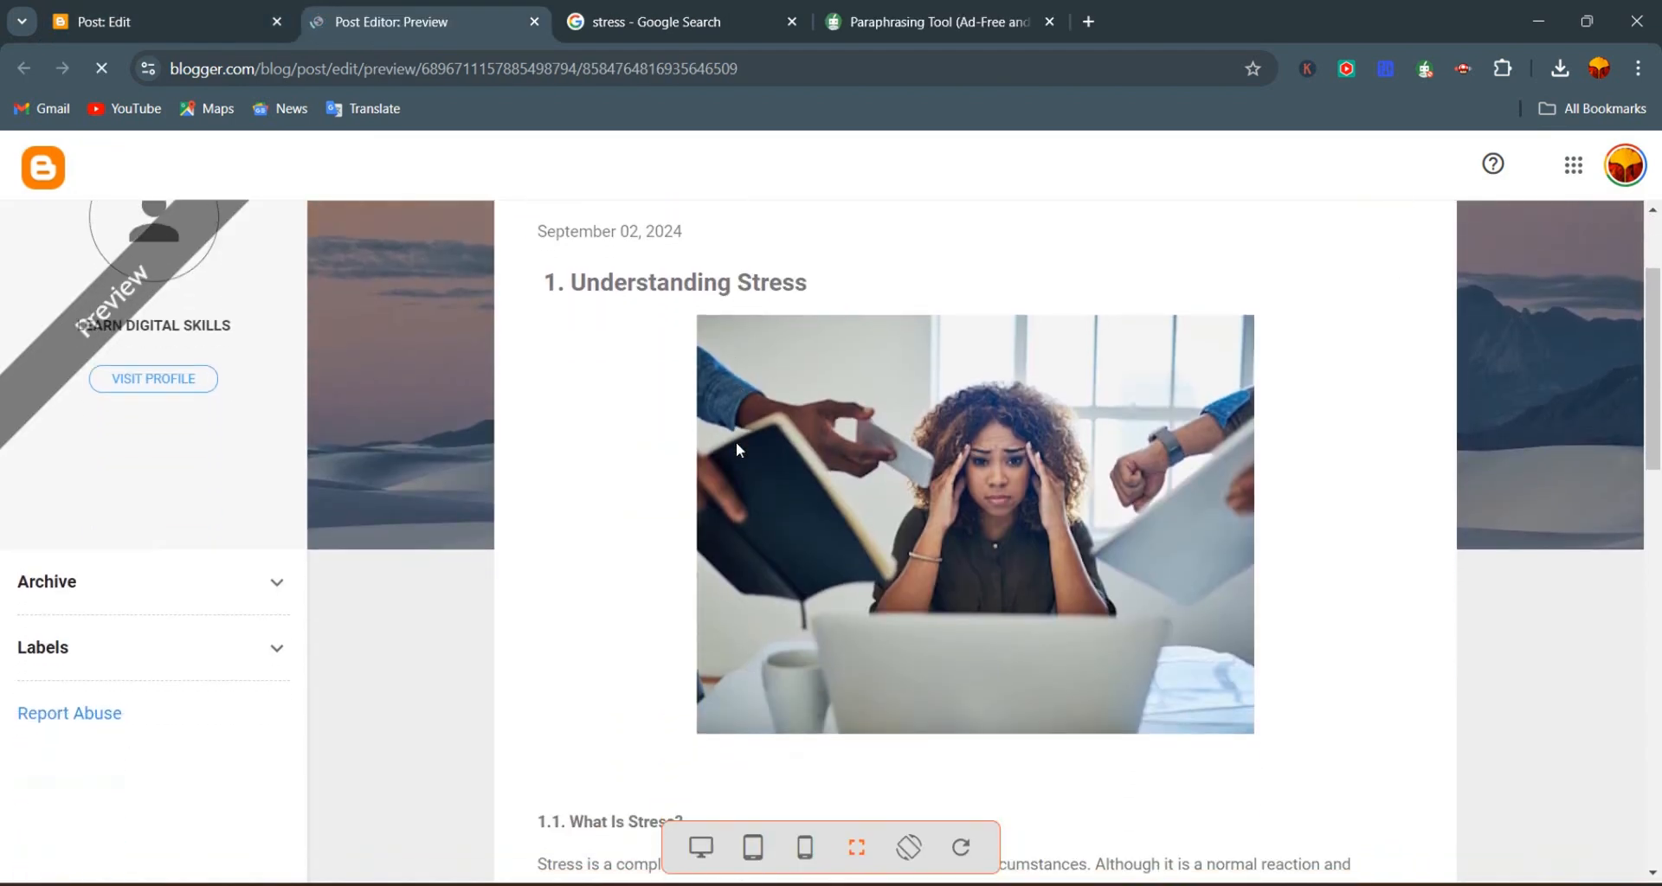
scroll(737, 446, "down", 5)
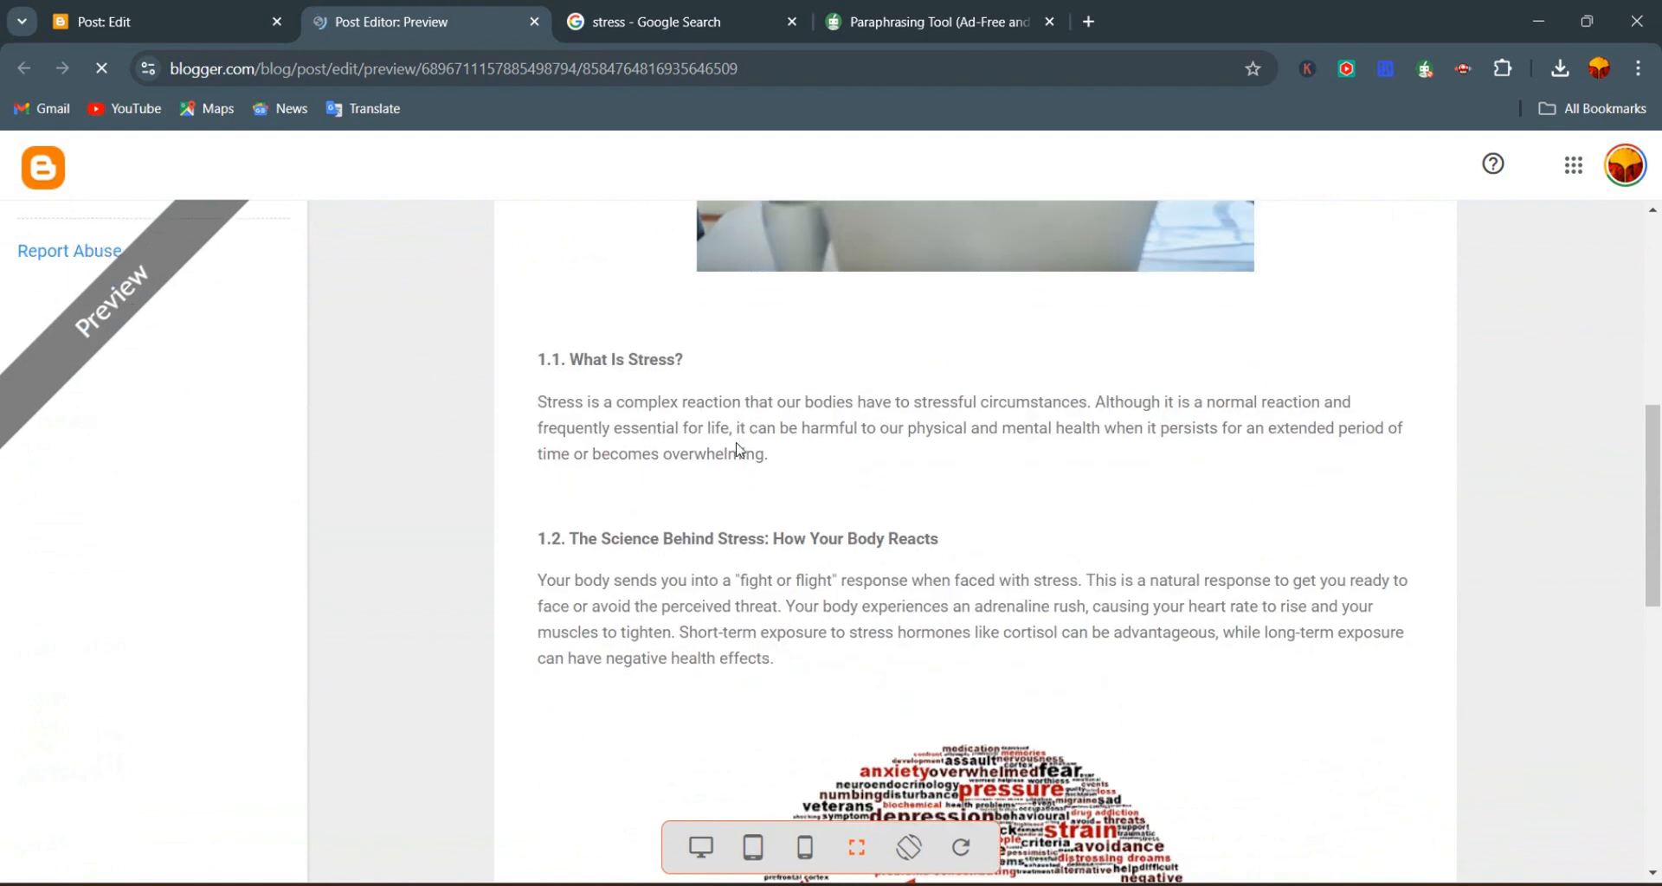
scroll(741, 449, "down", 7)
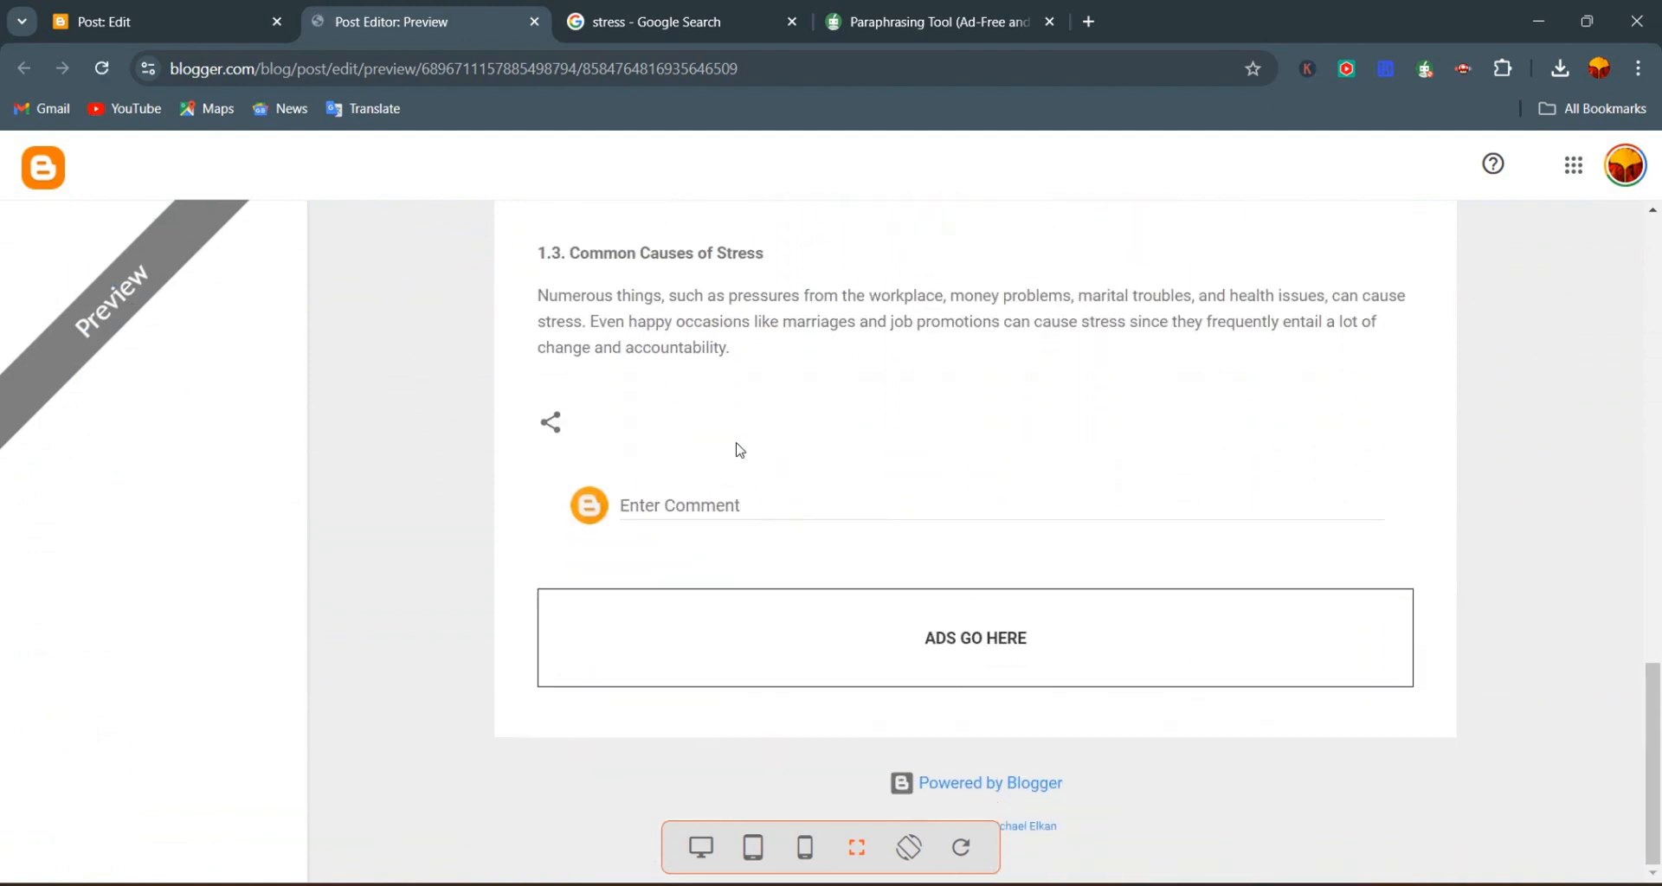
scroll(846, 450, "up", 12)
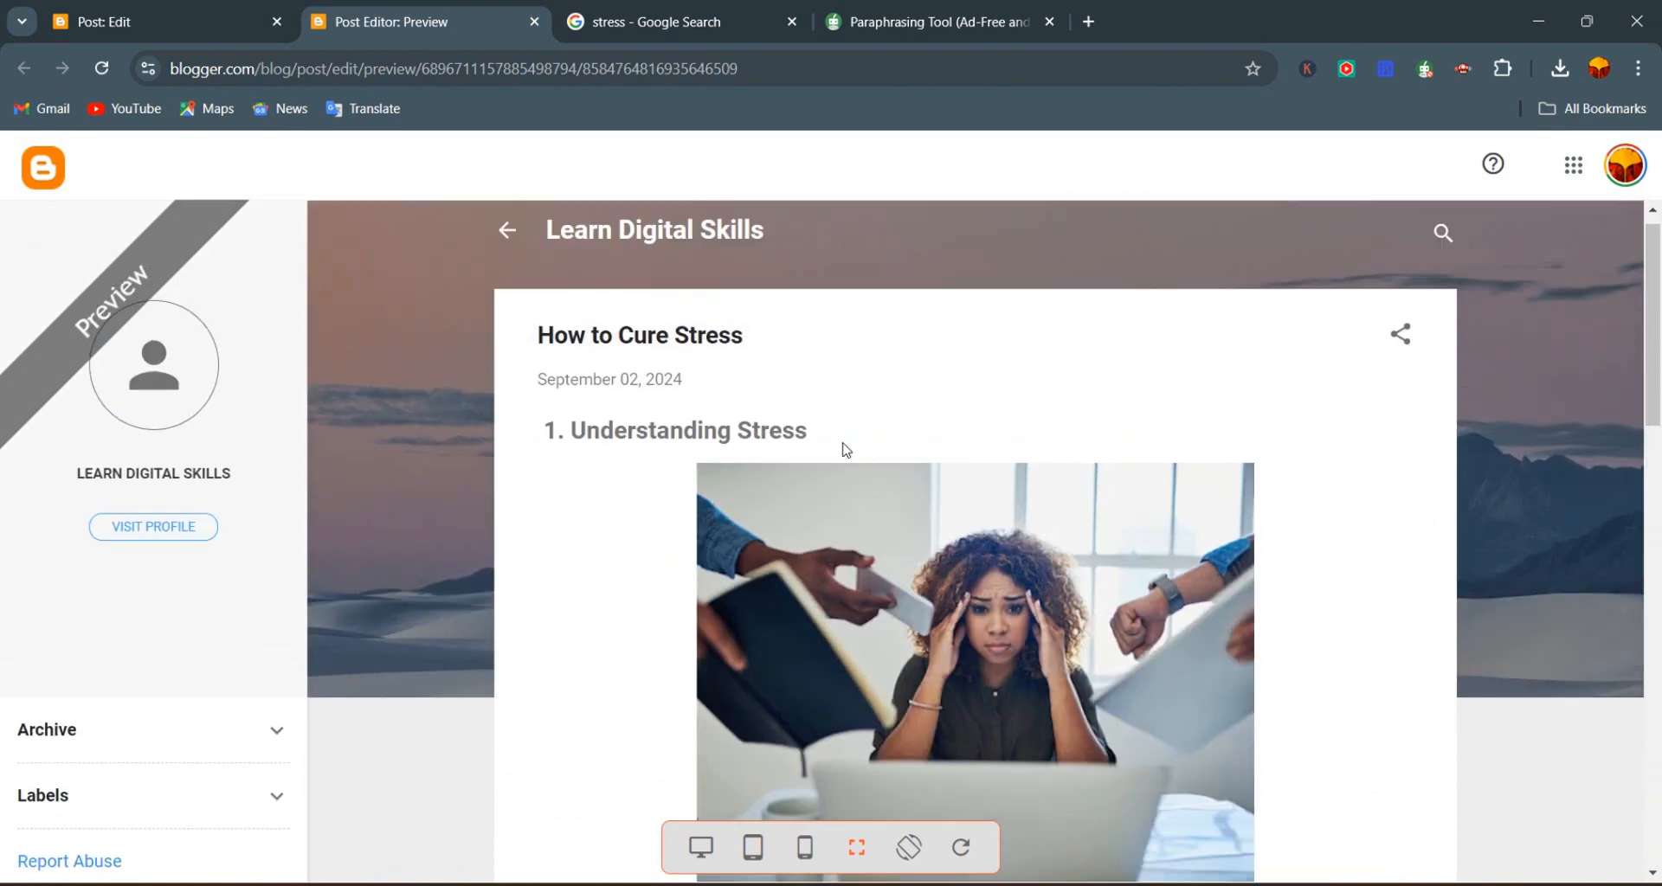
scroll(846, 449, "down", 2)
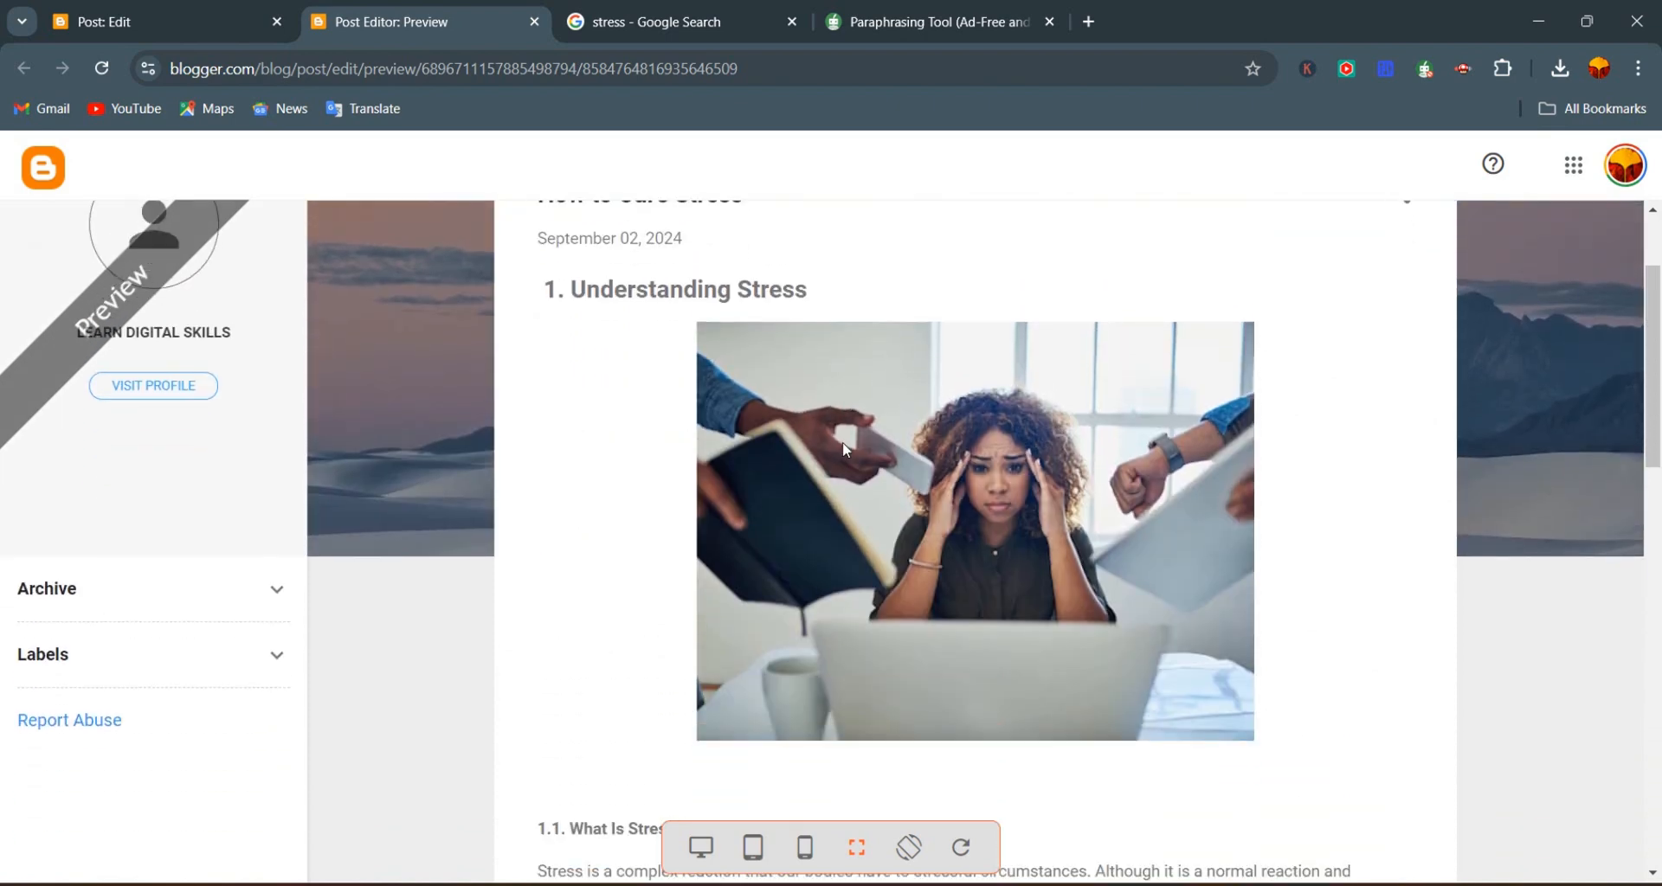
Return to the Blogger post editor and select the word "period" in the paragraph under 1.1
left_click(173, 33)
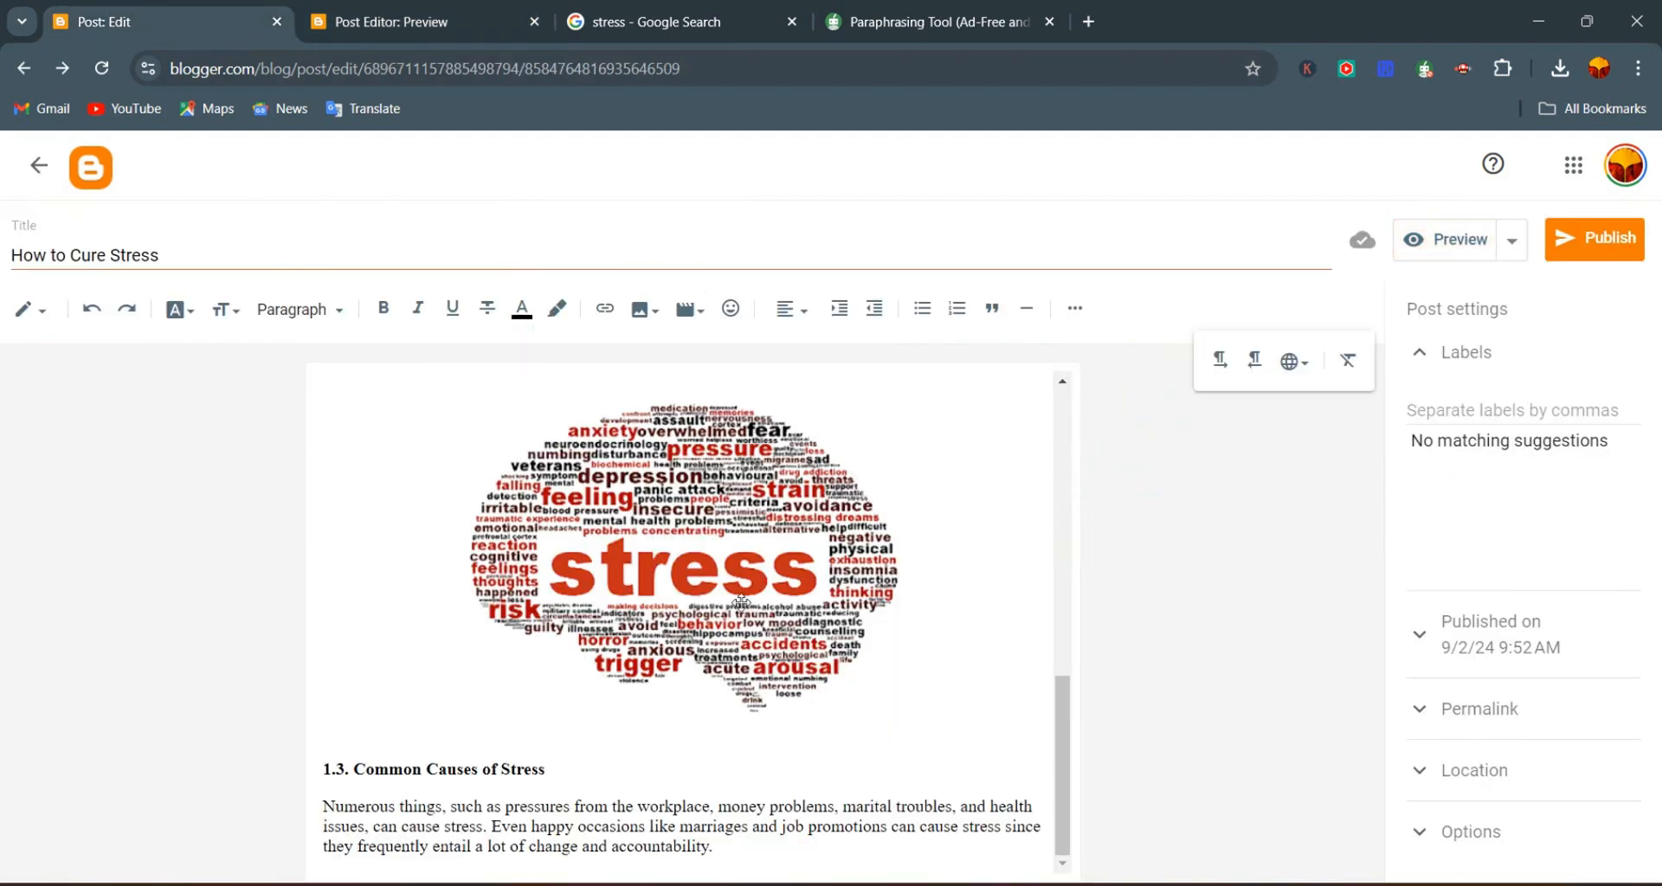
scroll(488, 724, "up", 1)
scroll(488, 724, "up", 4)
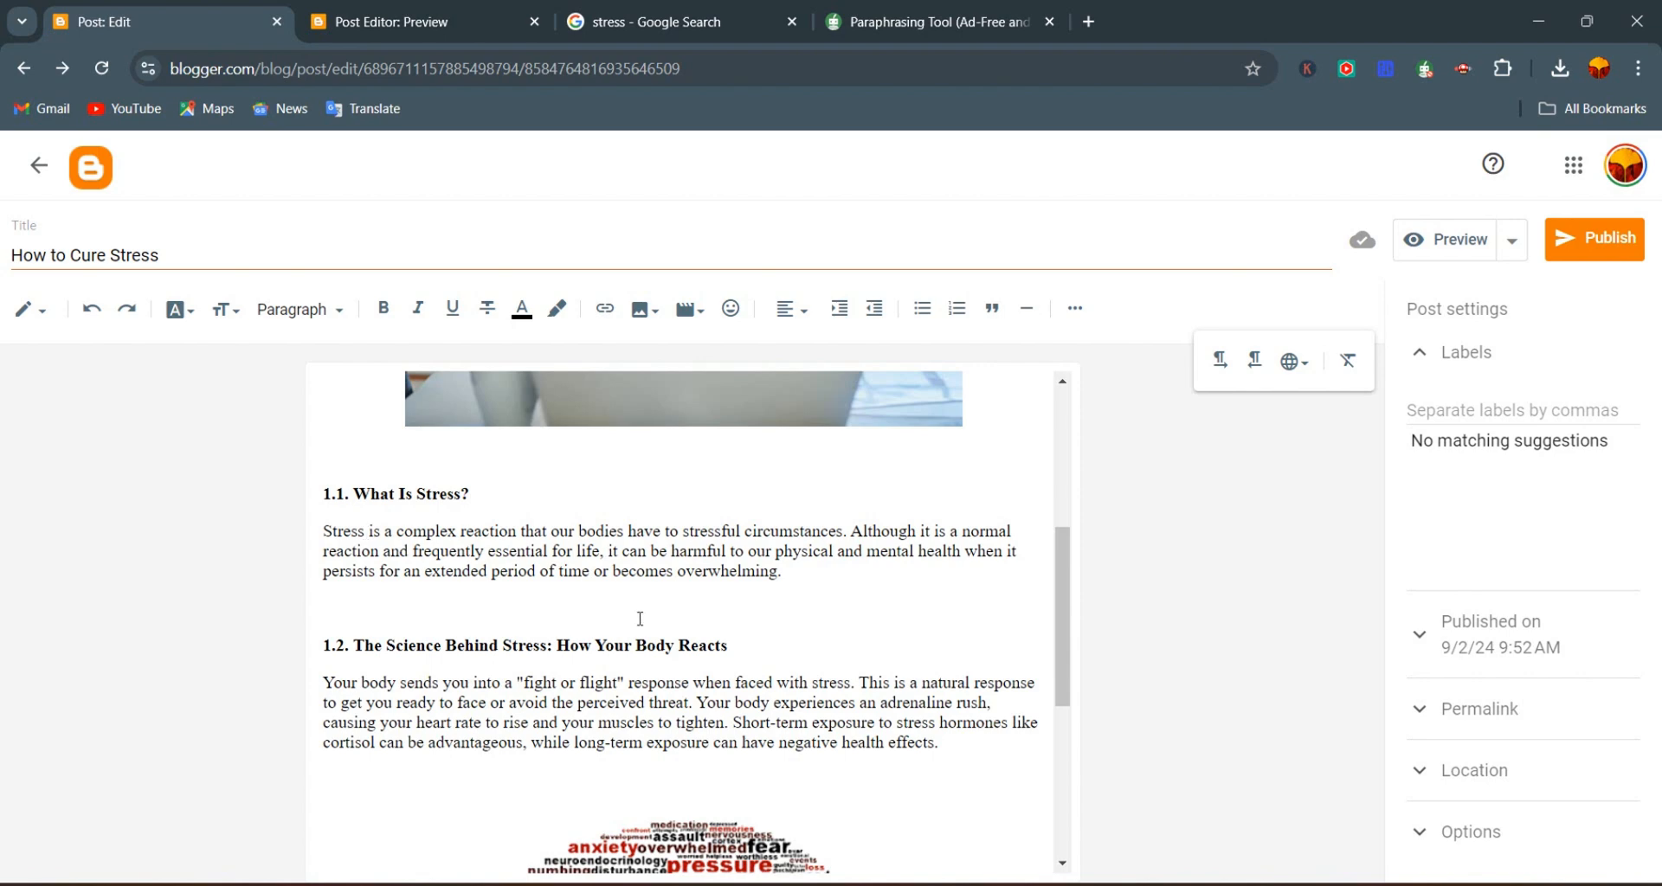
scroll(639, 618, "down", 4)
scroll(622, 610, "up", 3)
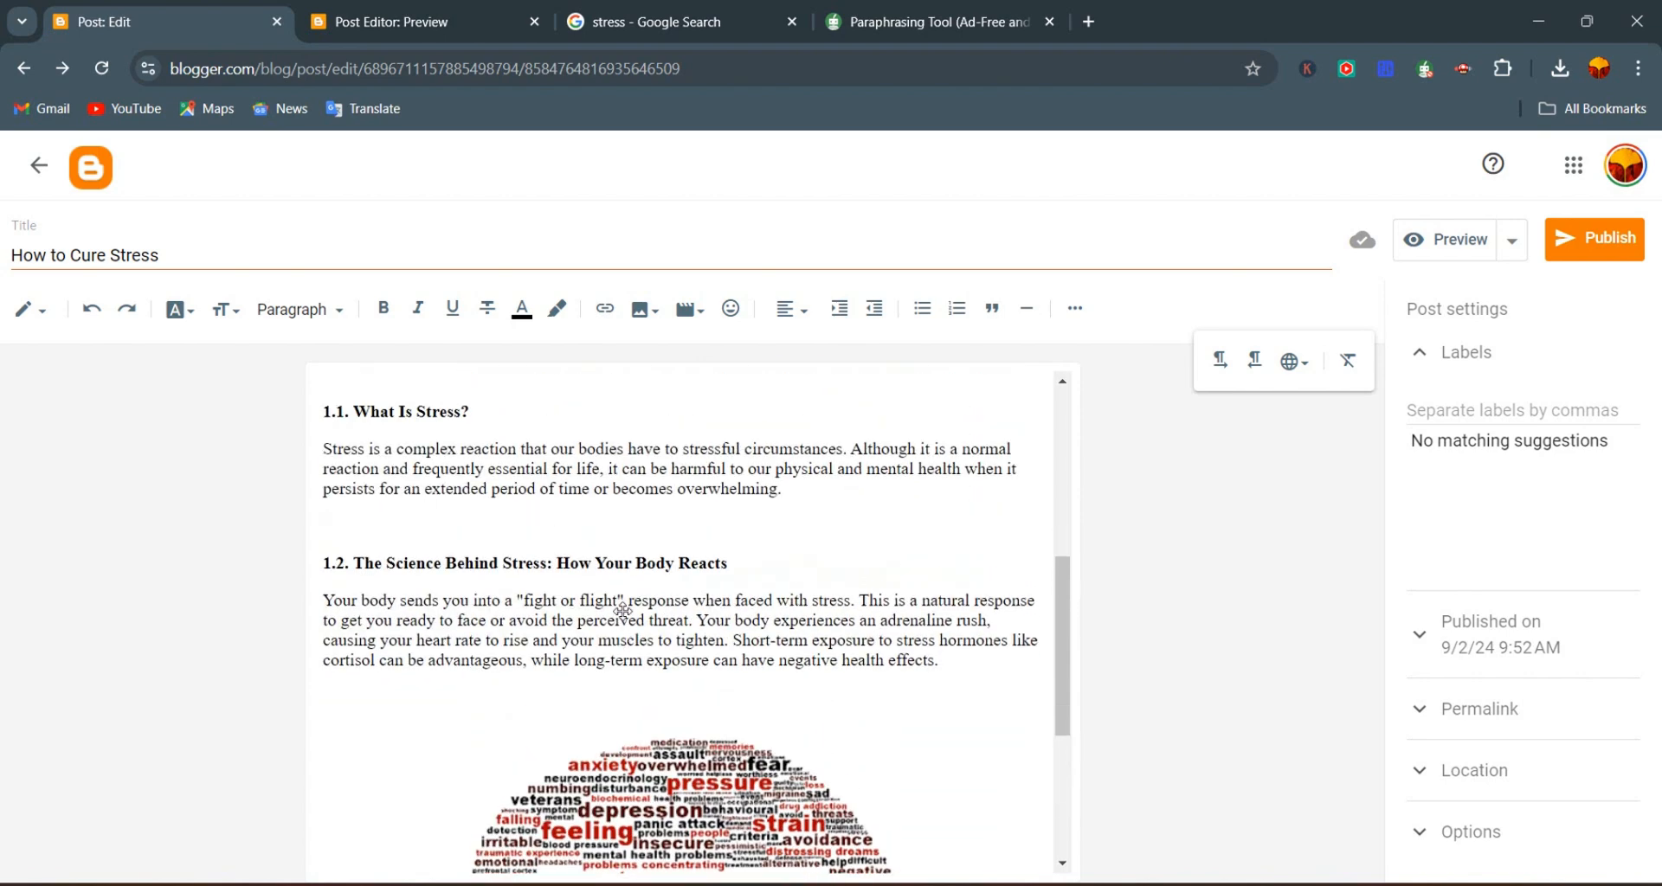
left_click(499, 491)
left_click_drag(501, 491, 539, 491)
left_click(609, 310)
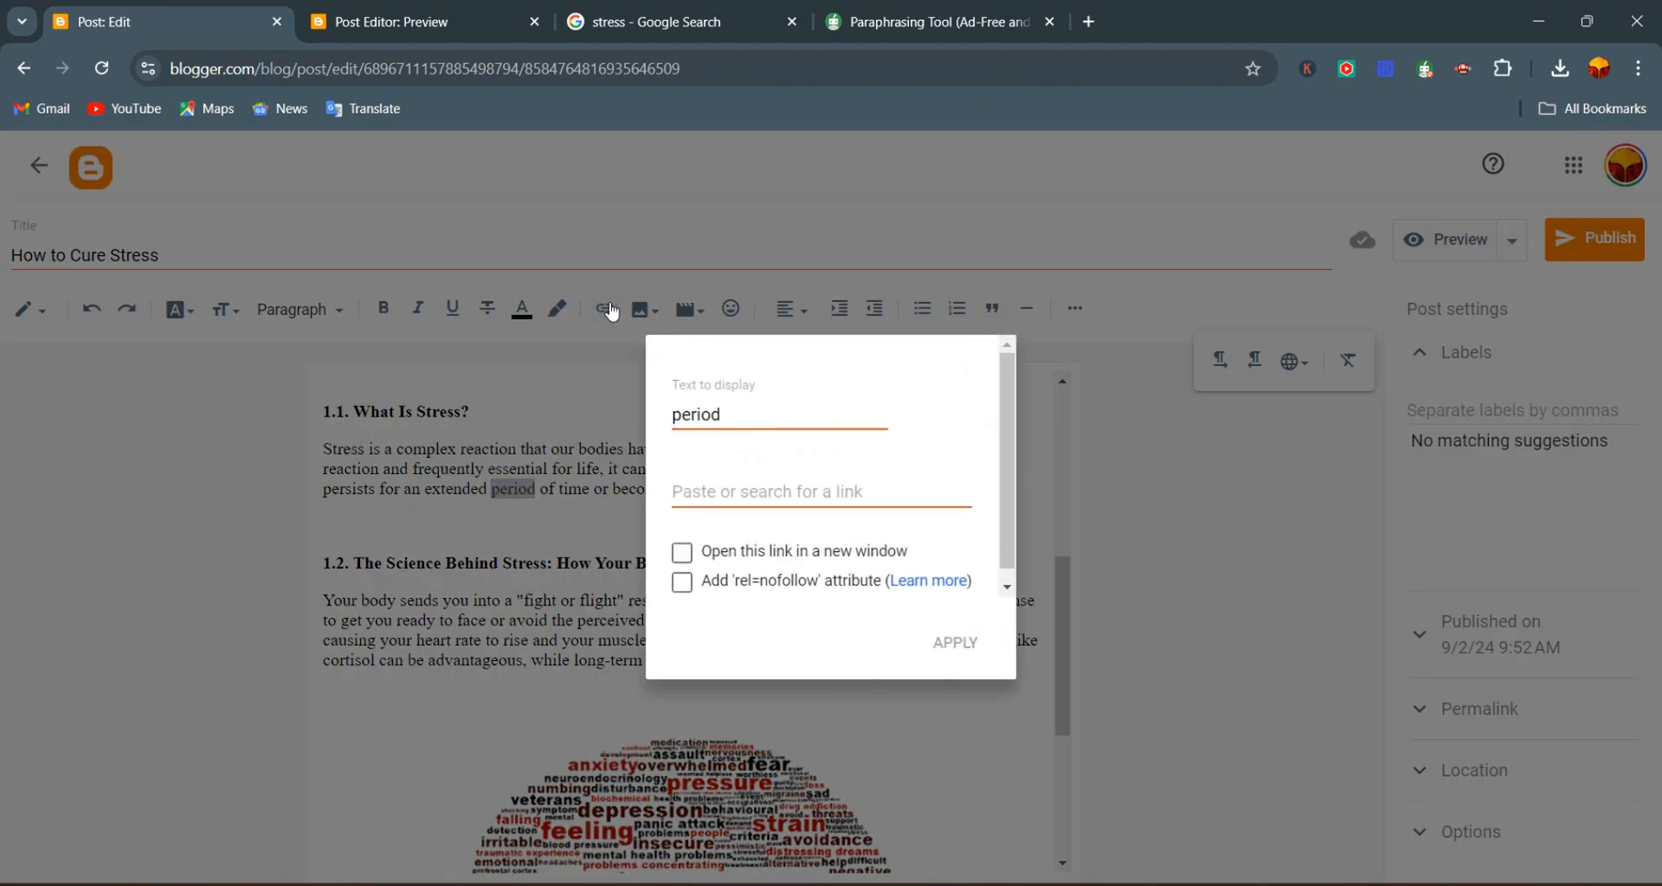
left_click(706, 500)
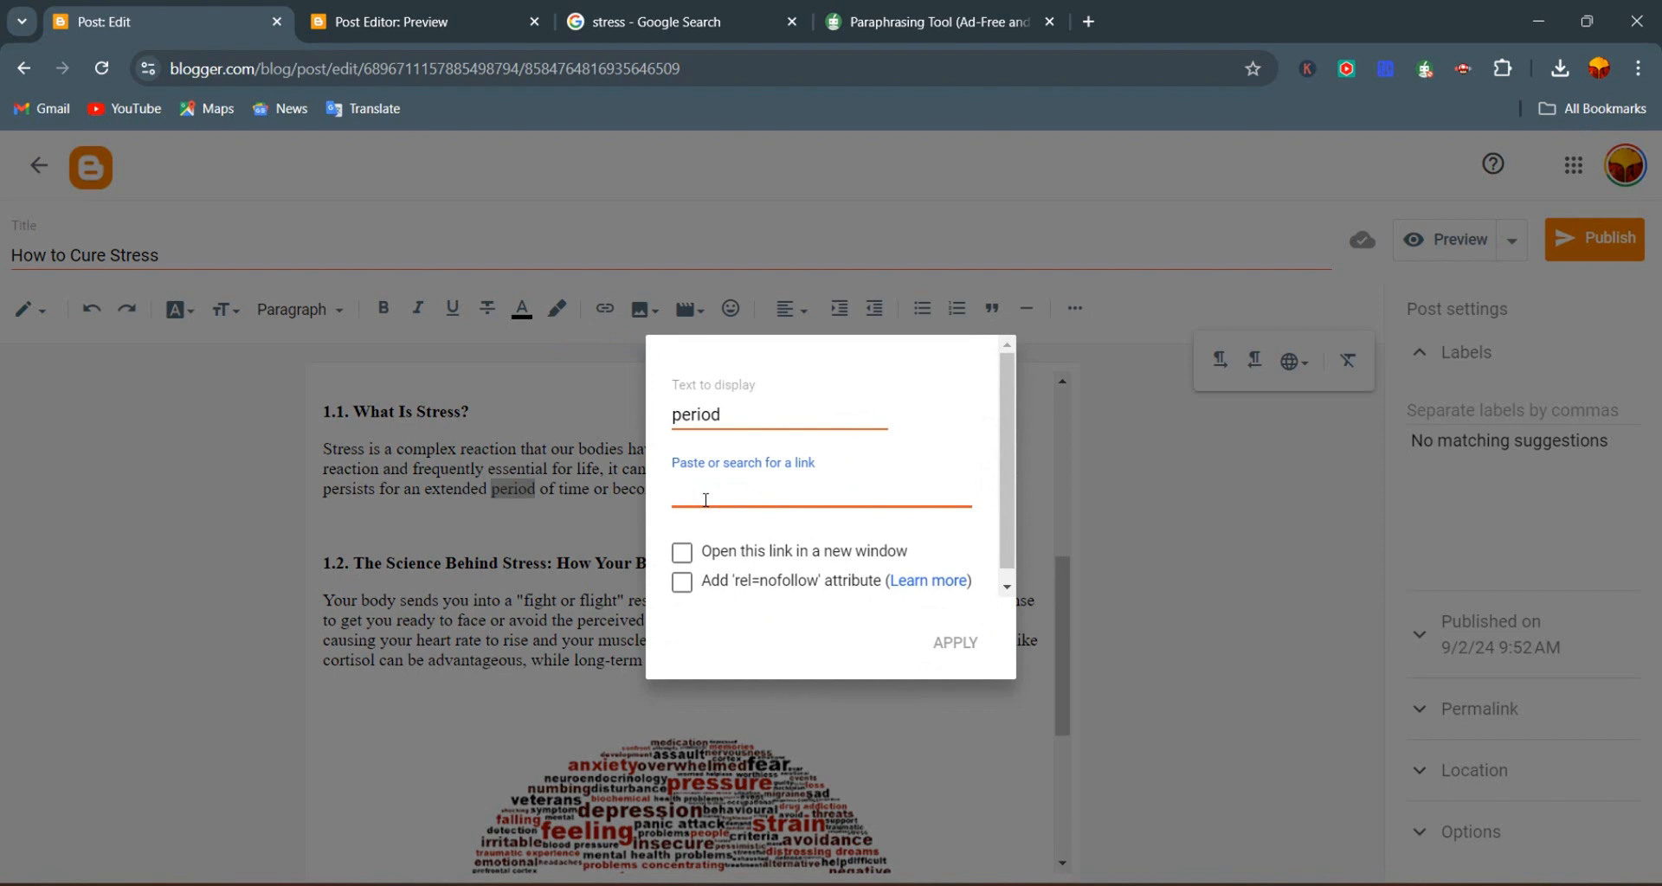
left_click(1051, 372)
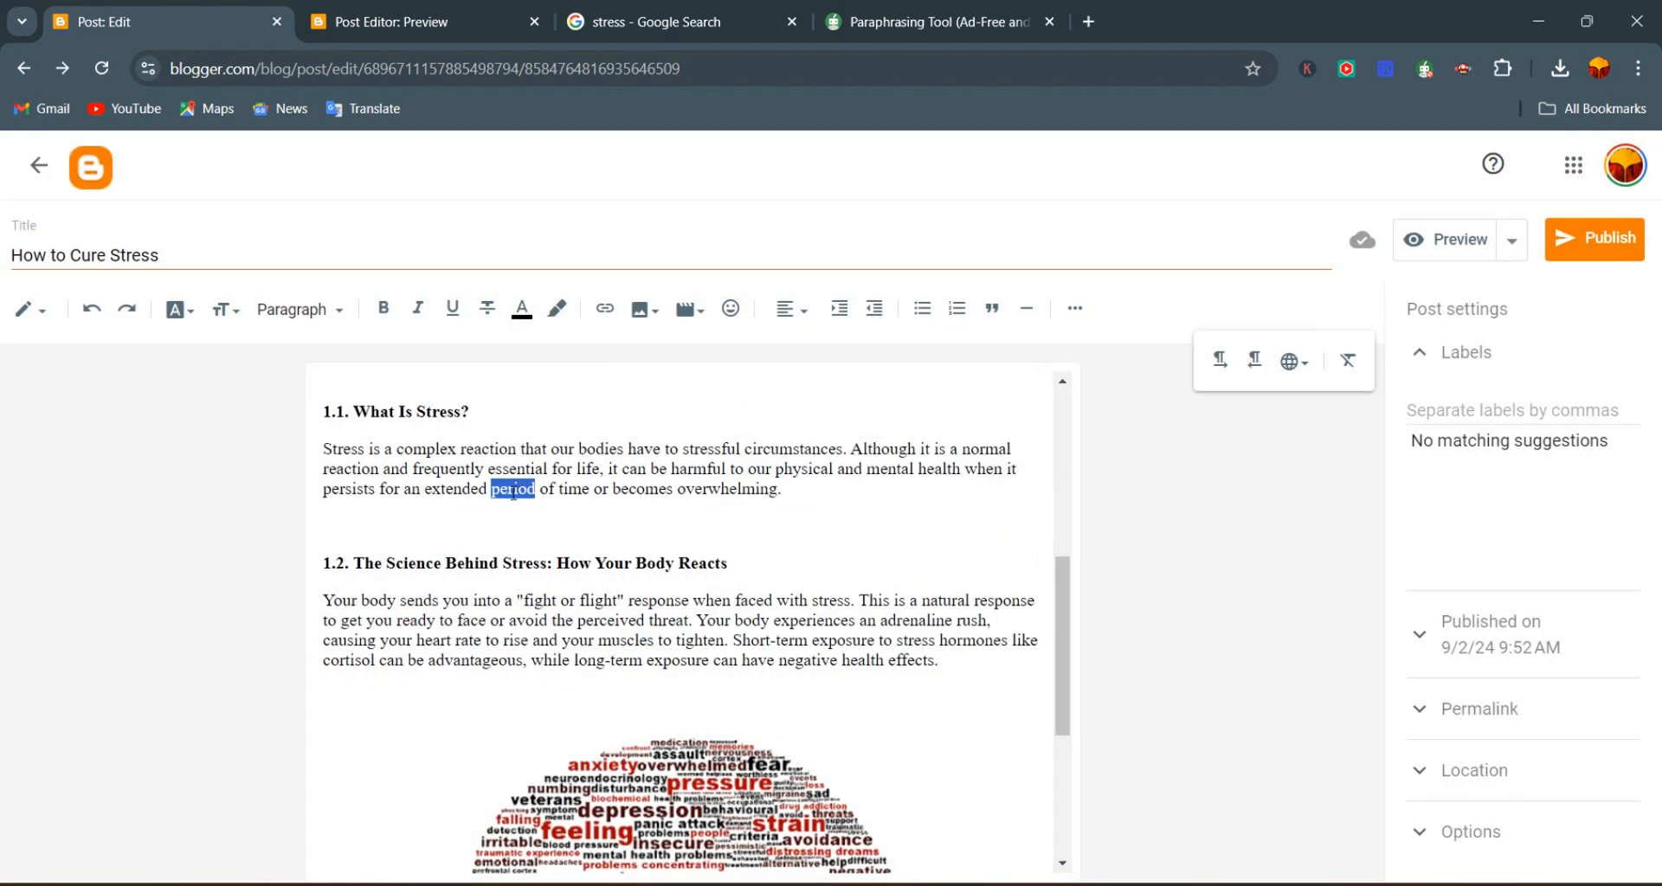
left_click(607, 311)
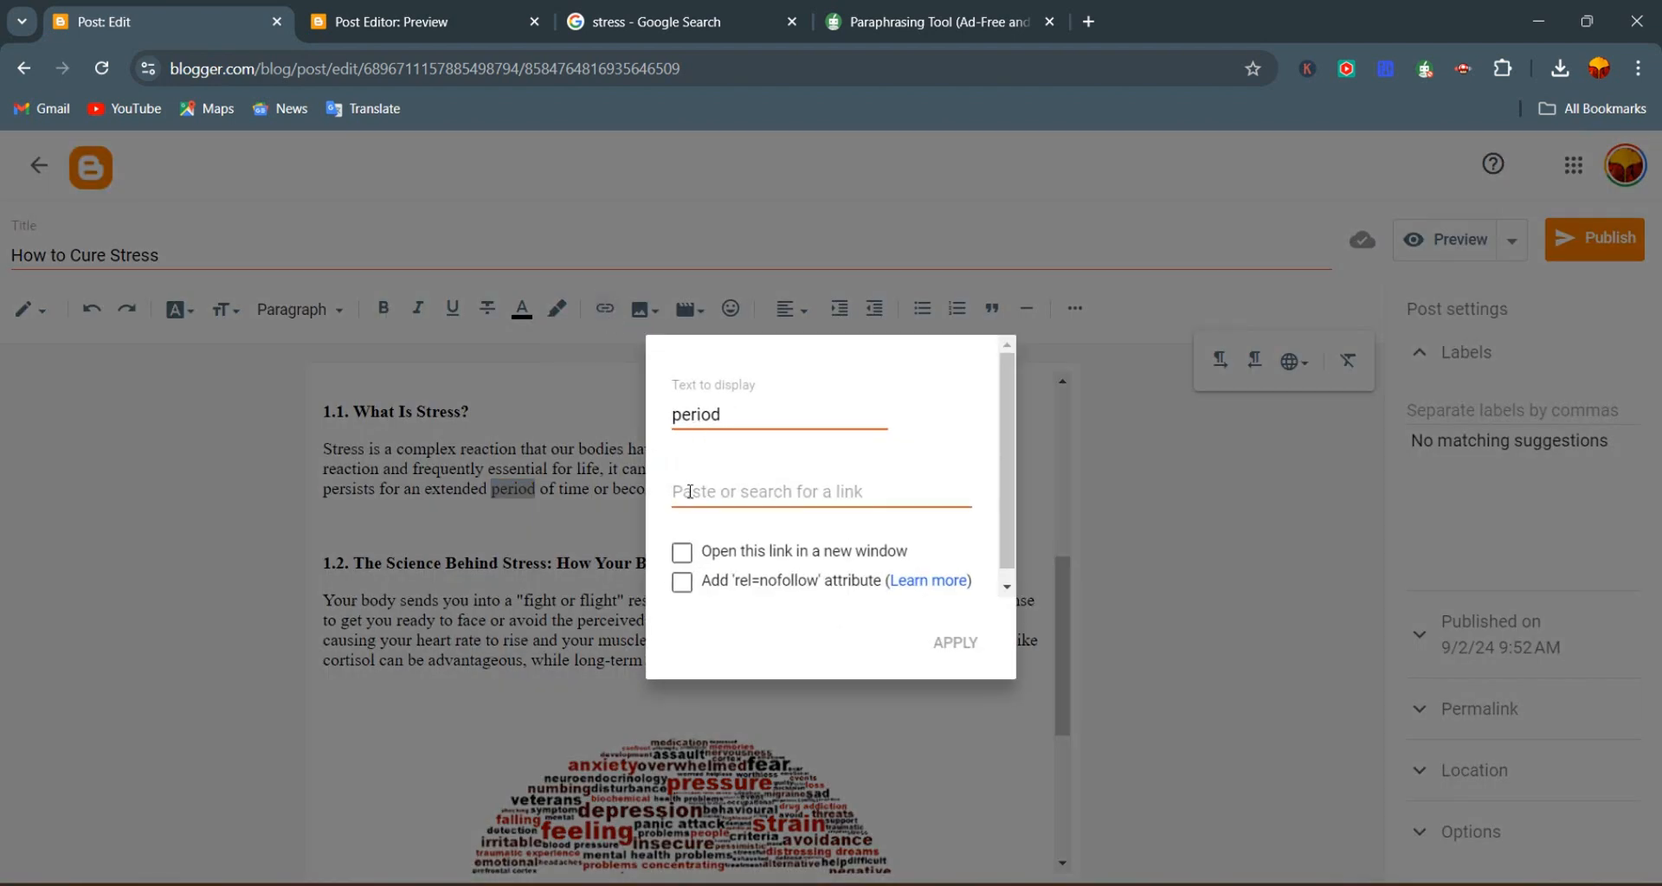
left_click(721, 485)
type("www.youtube.com/@learndigitalskills")
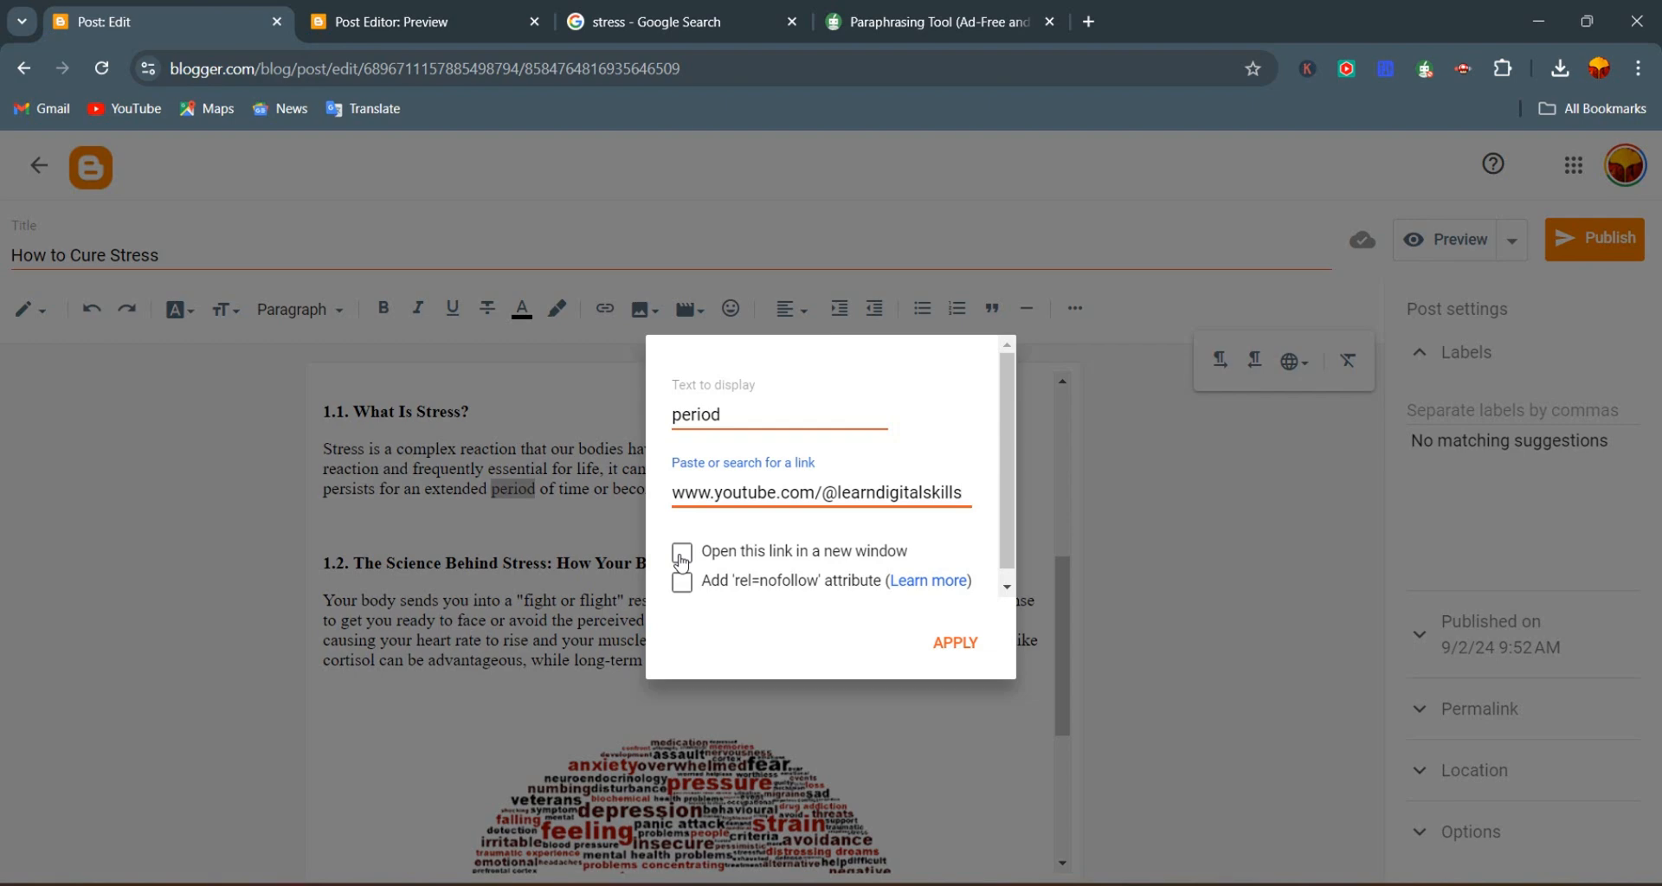
left_click(682, 558)
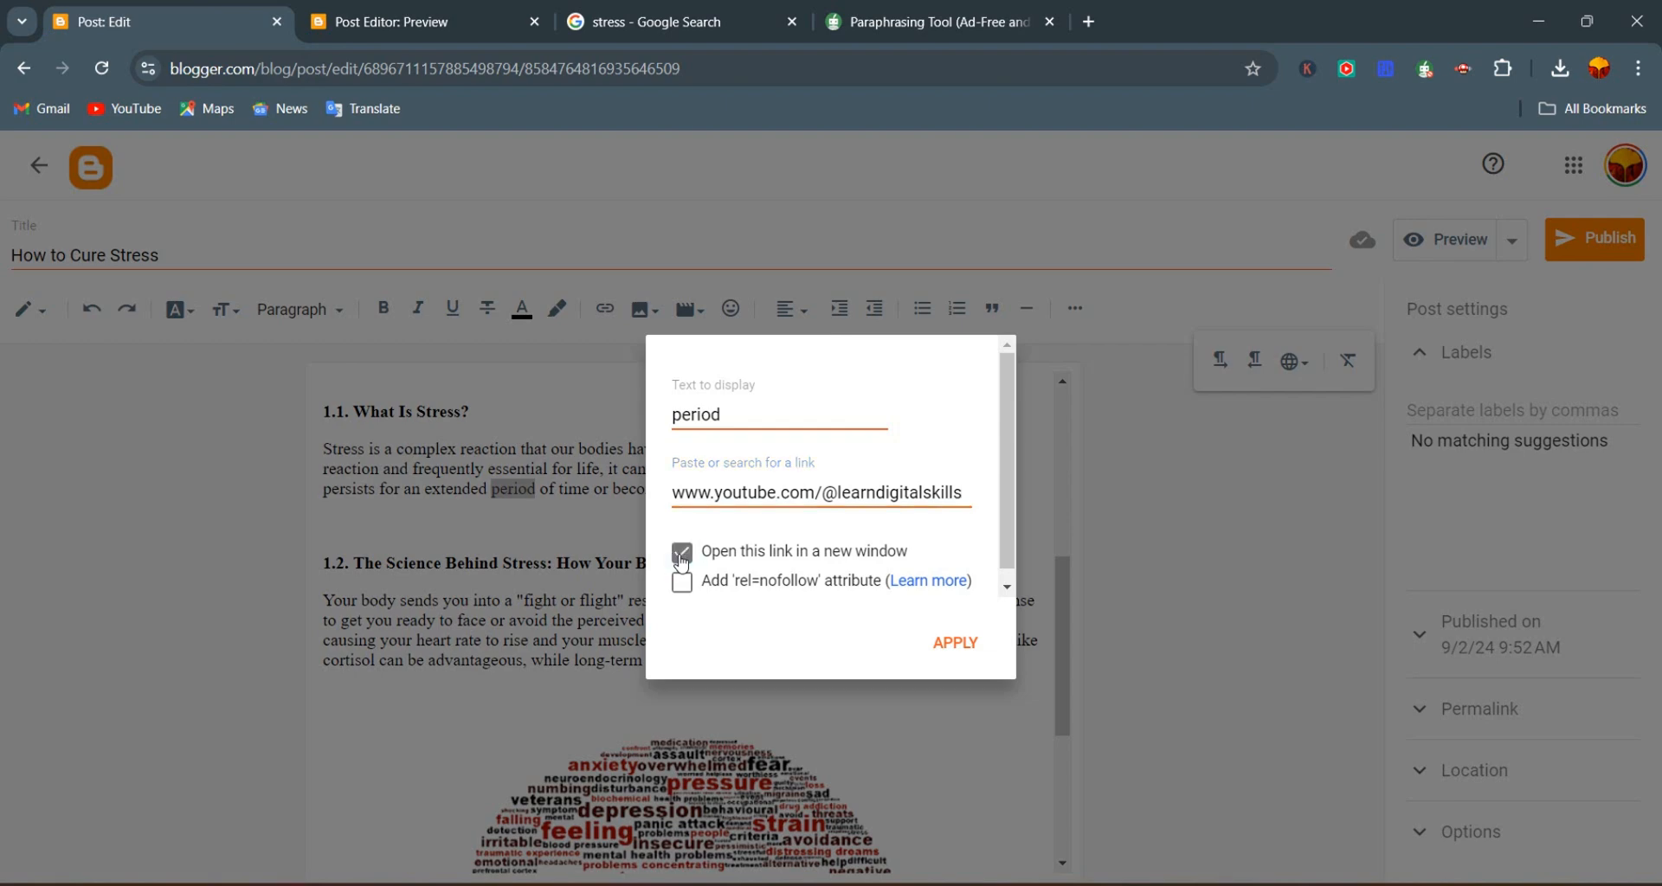
left_click(949, 654)
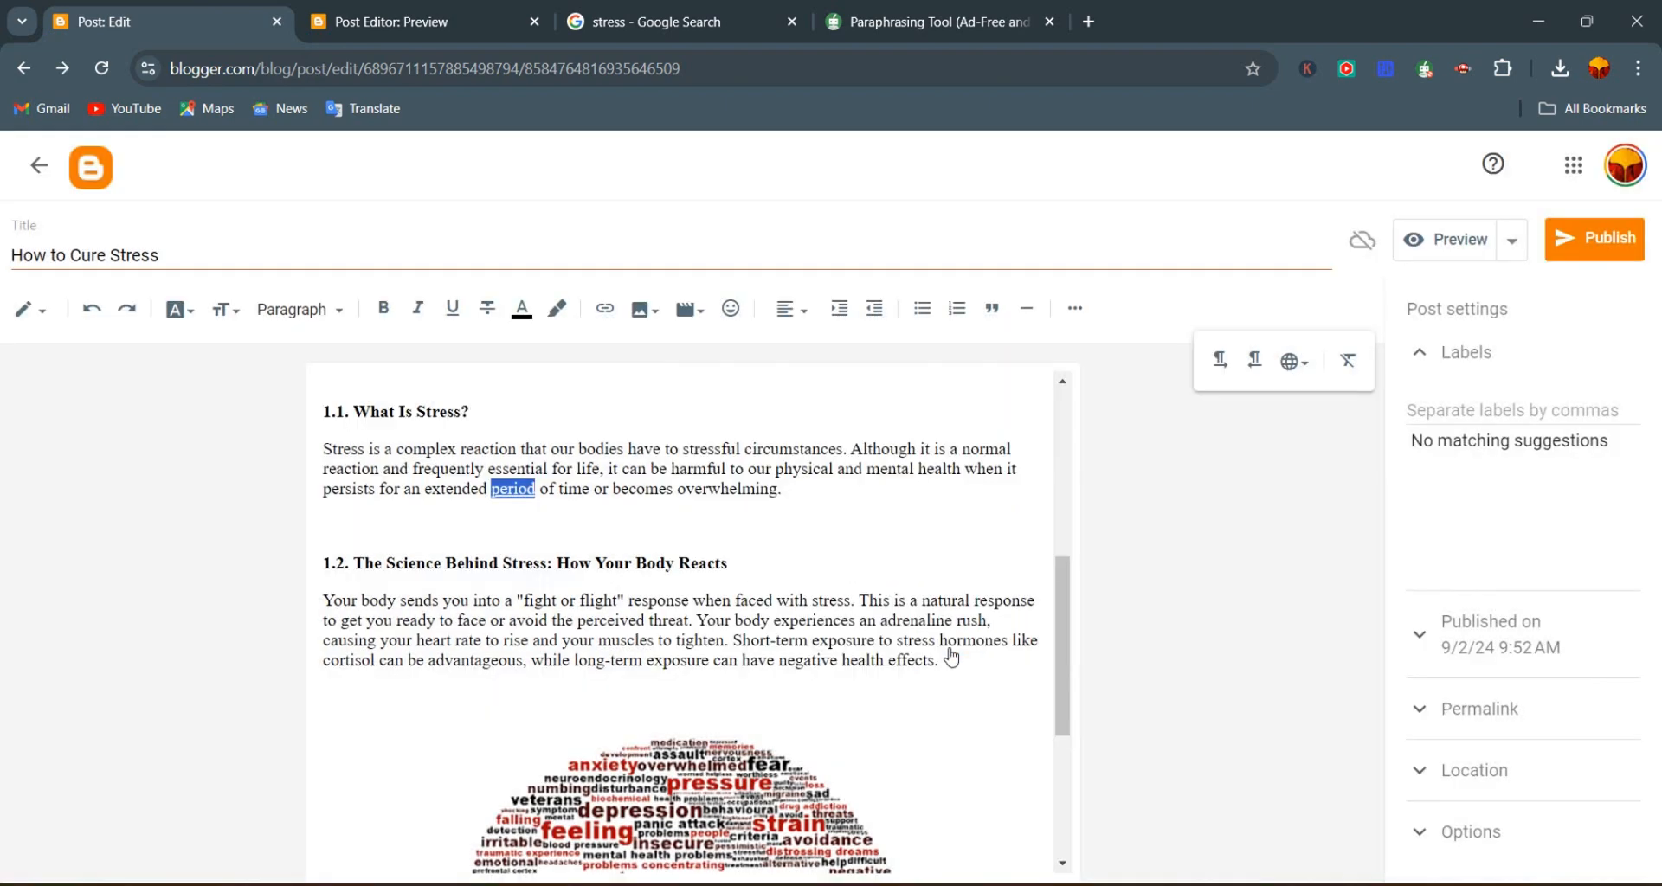
left_click(776, 544)
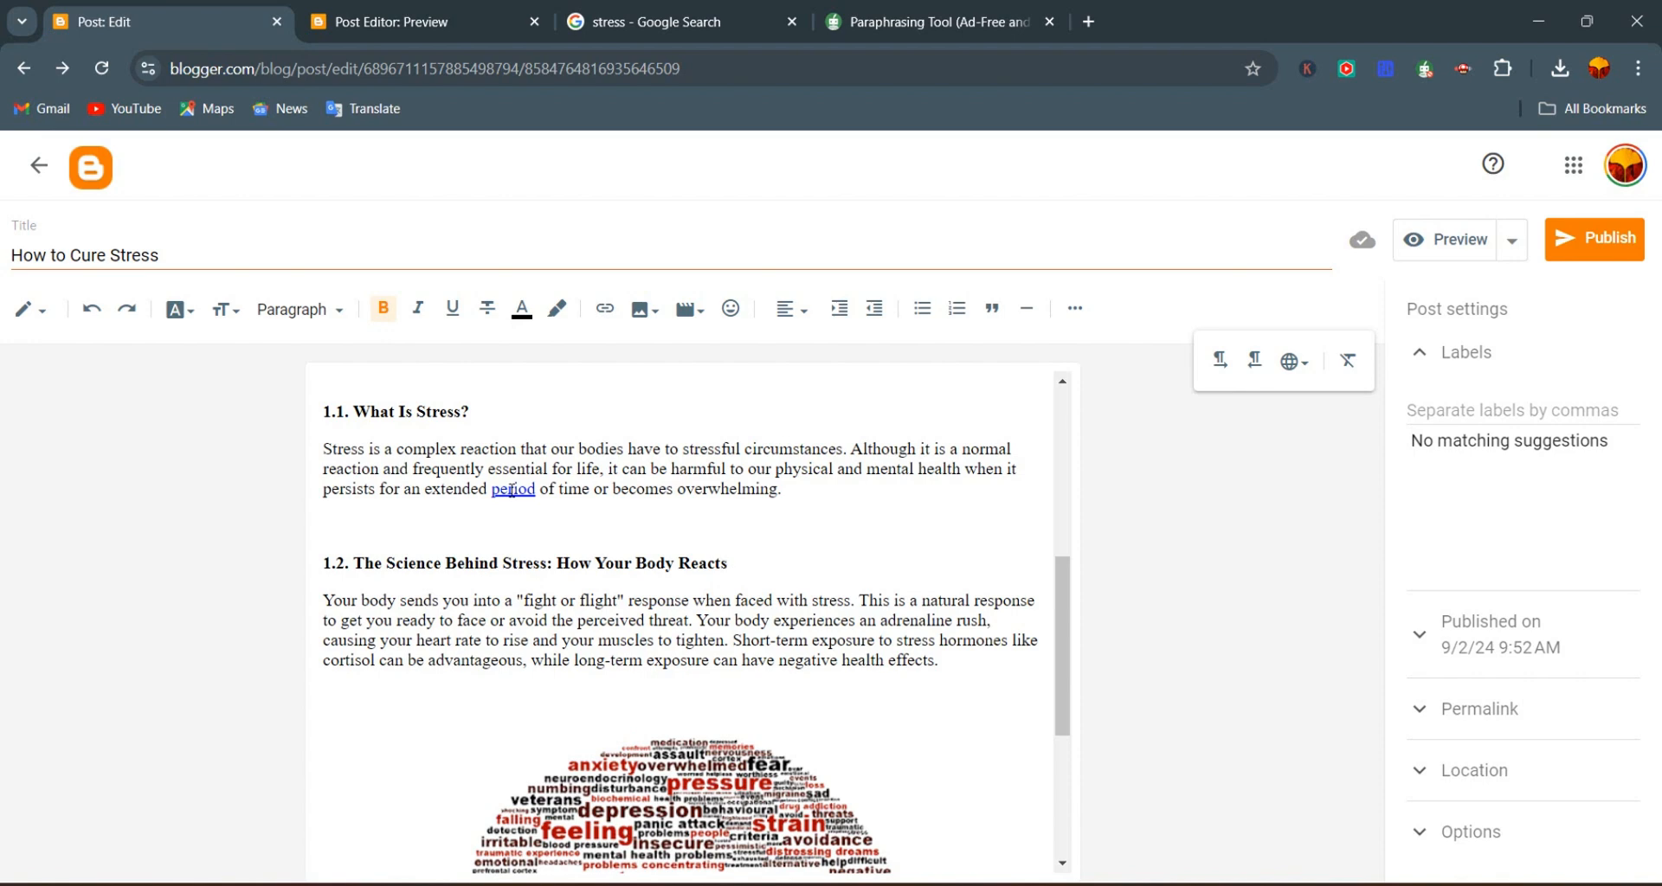
Add "(click)" at the end of the 1.1 paragraph and delete it again
left_click(786, 490)
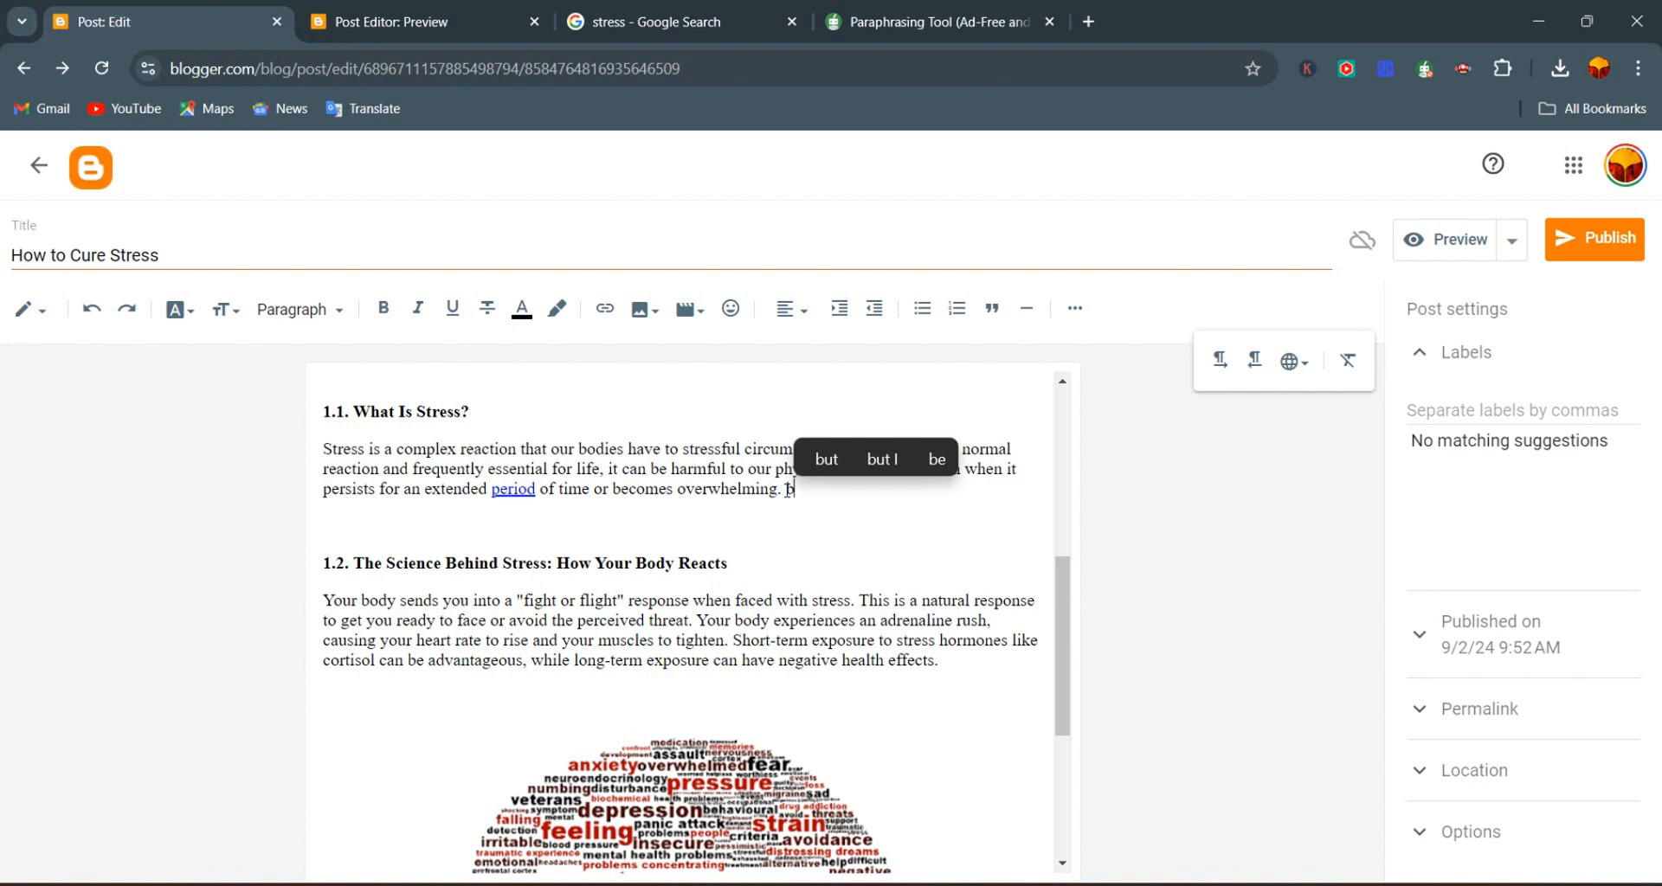
type("(click)")
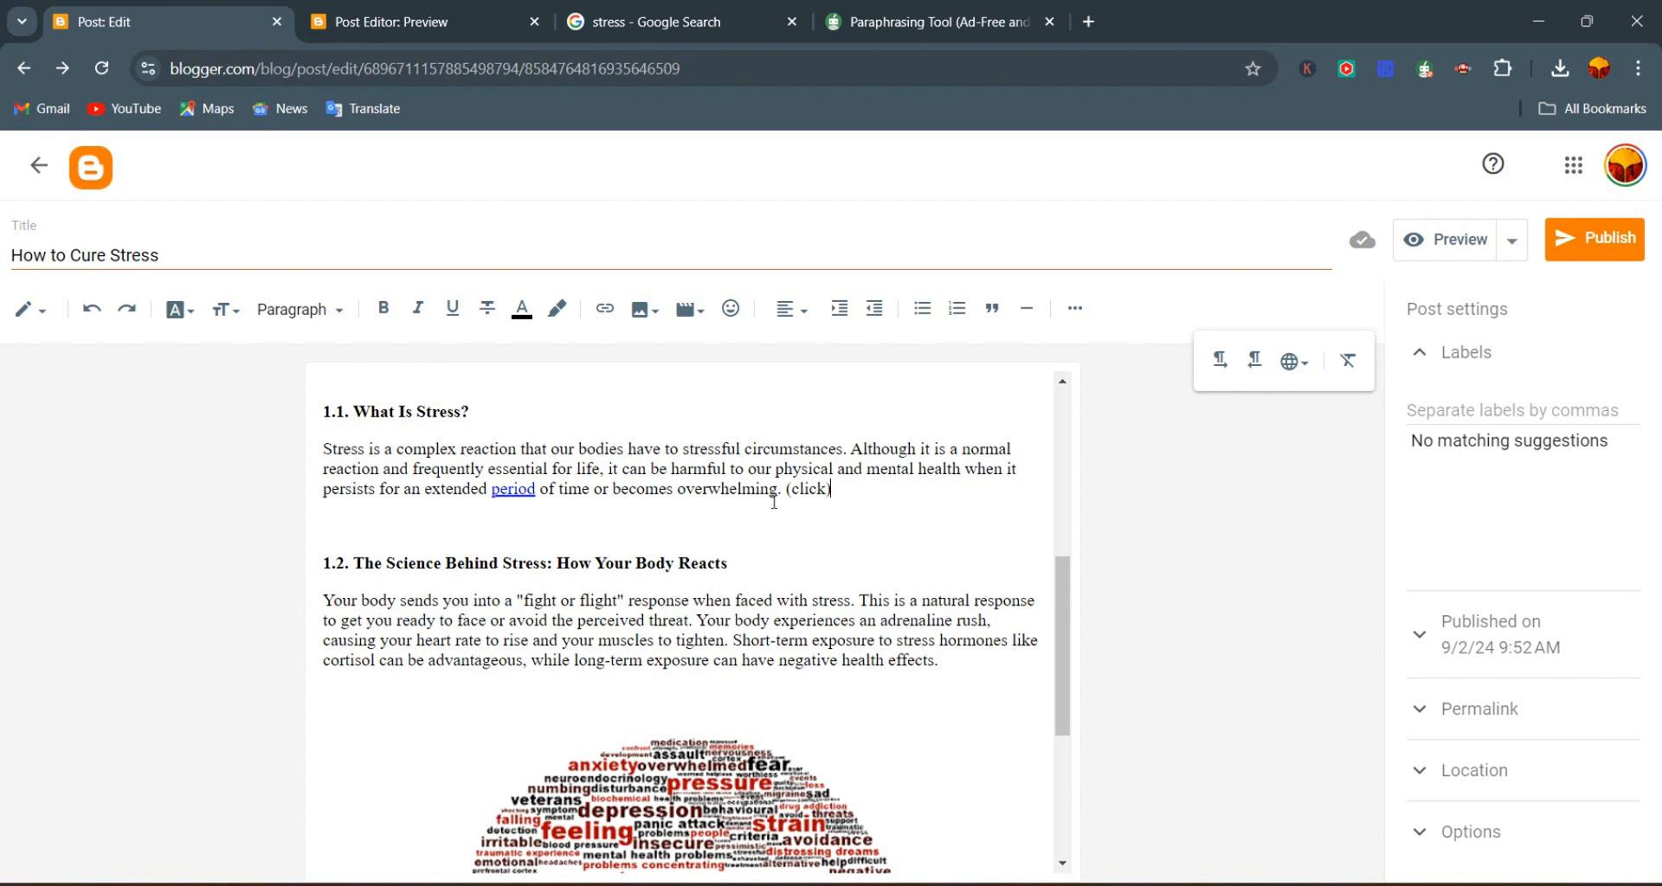
left_click_drag(833, 489, 783, 489)
key("BackSpace")
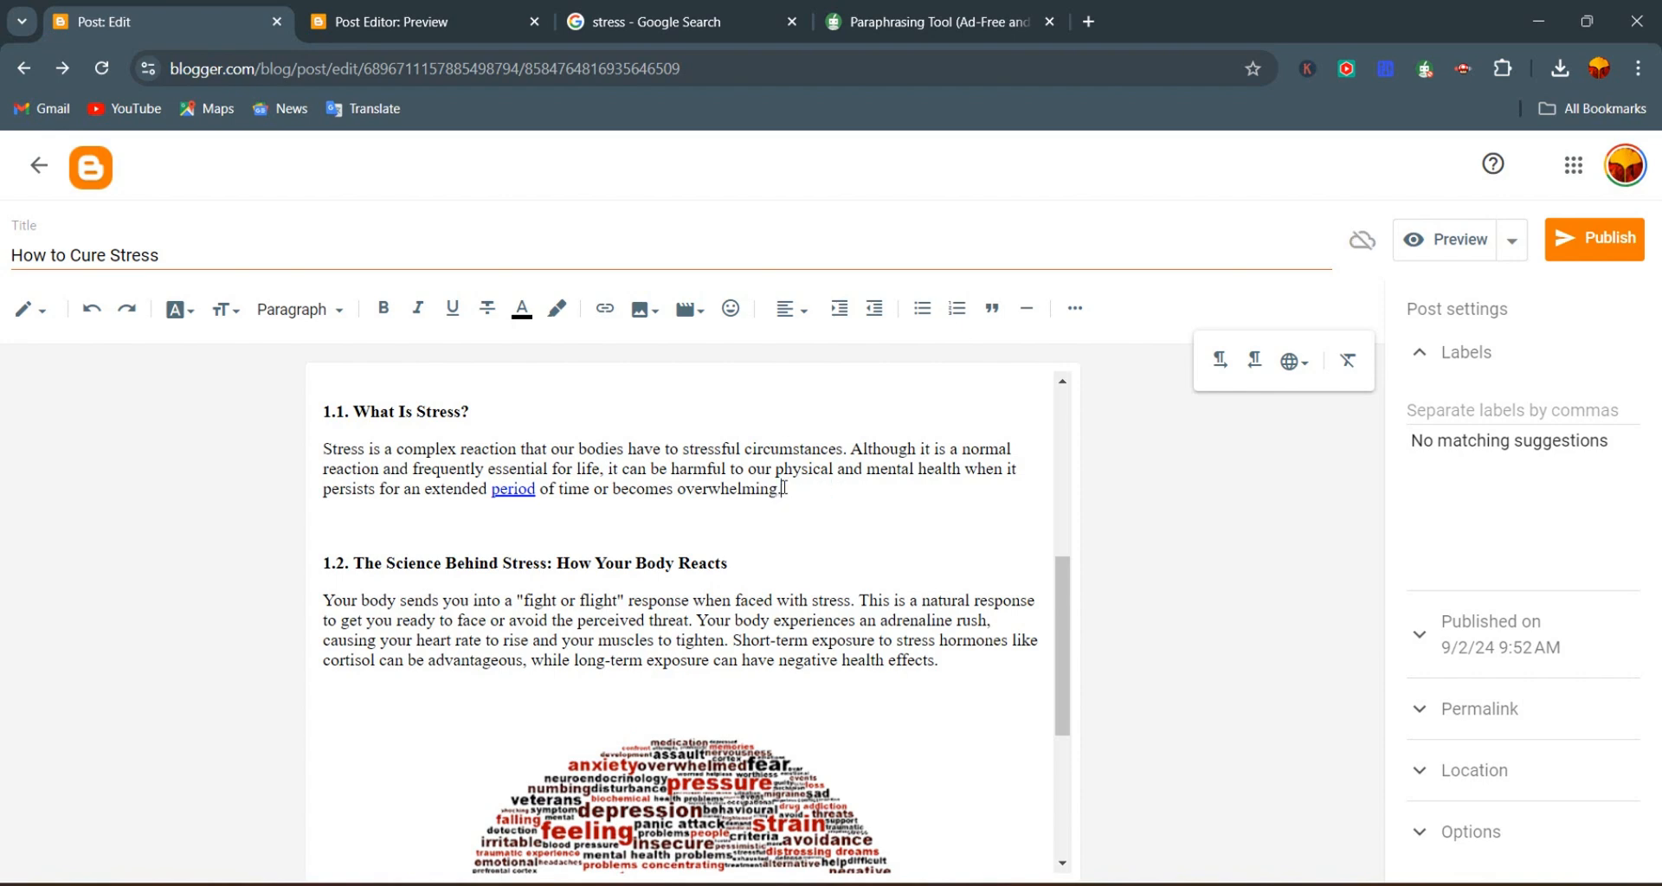
Publish the How to Cure Stress post to the blog and confirm the publication
left_click(1603, 239)
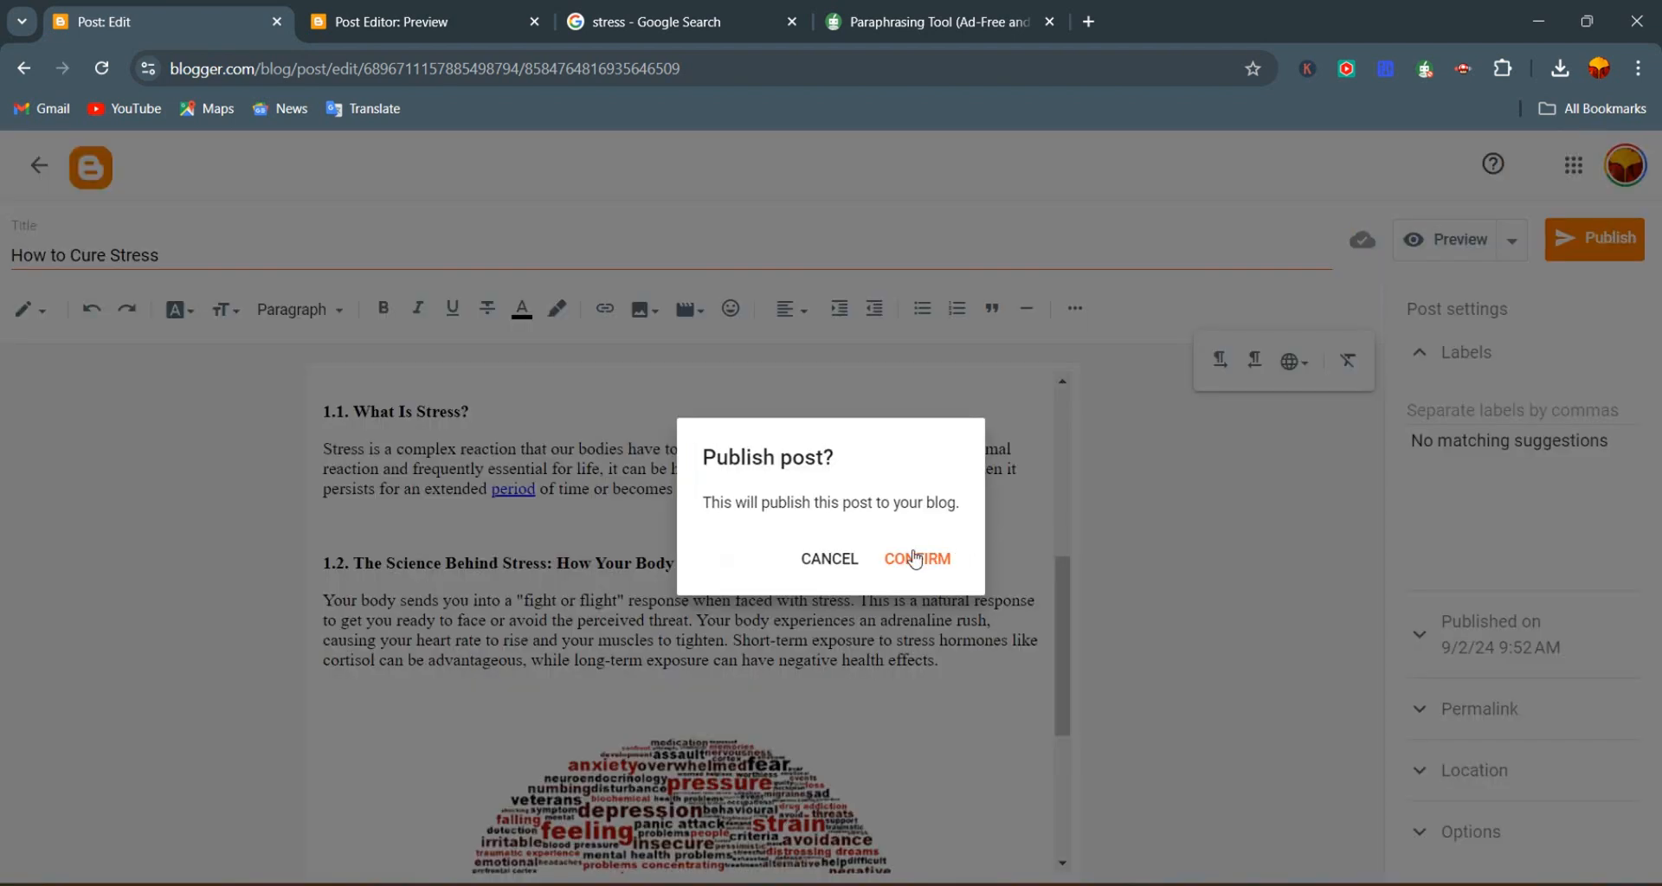
left_click(916, 560)
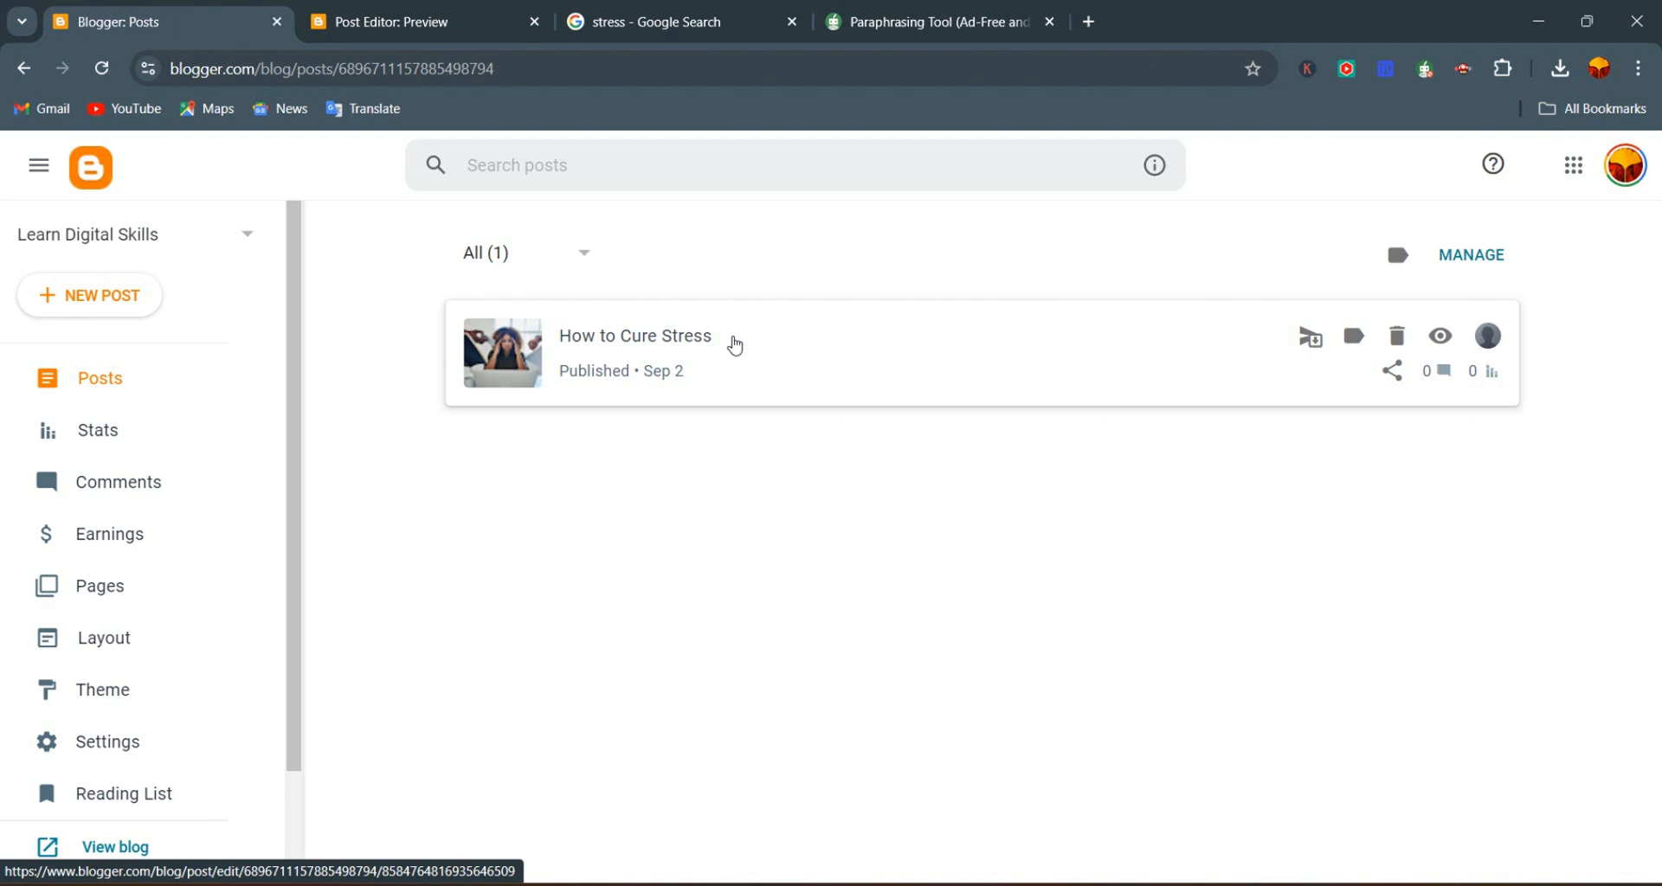
Search Google for "google adsense" in a new browser tab
left_click(1093, 31)
type("google ads")
left_click(293, 157)
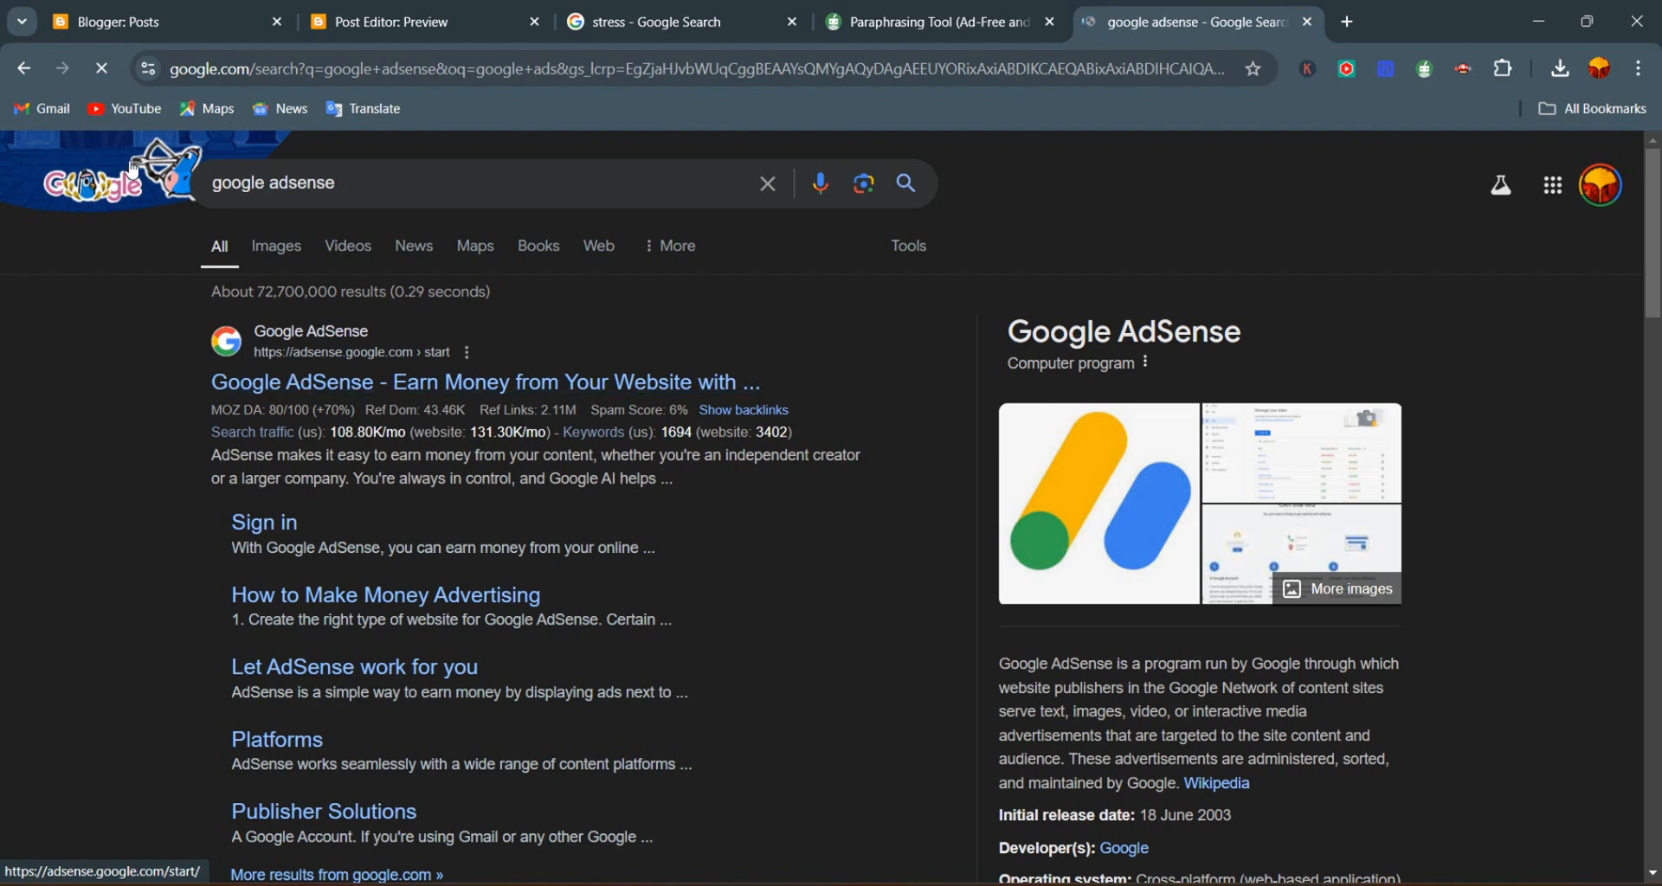
Switch back to the Blogger dashboard and look through the blog's management sections
left_click(199, 10)
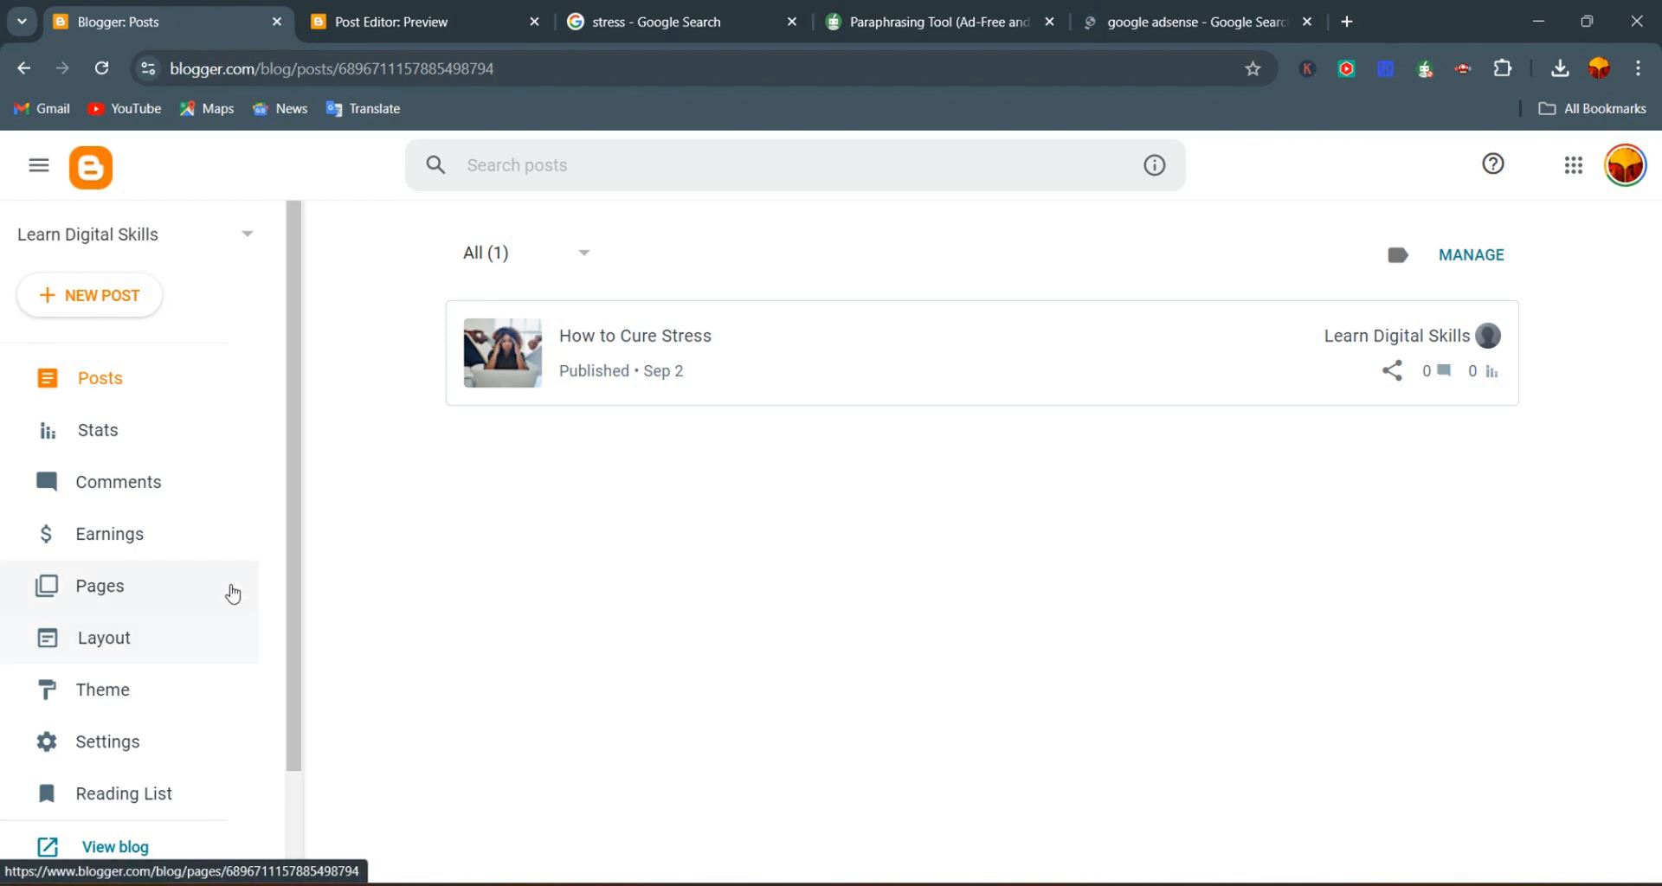
scroll(230, 589, "down", 2)
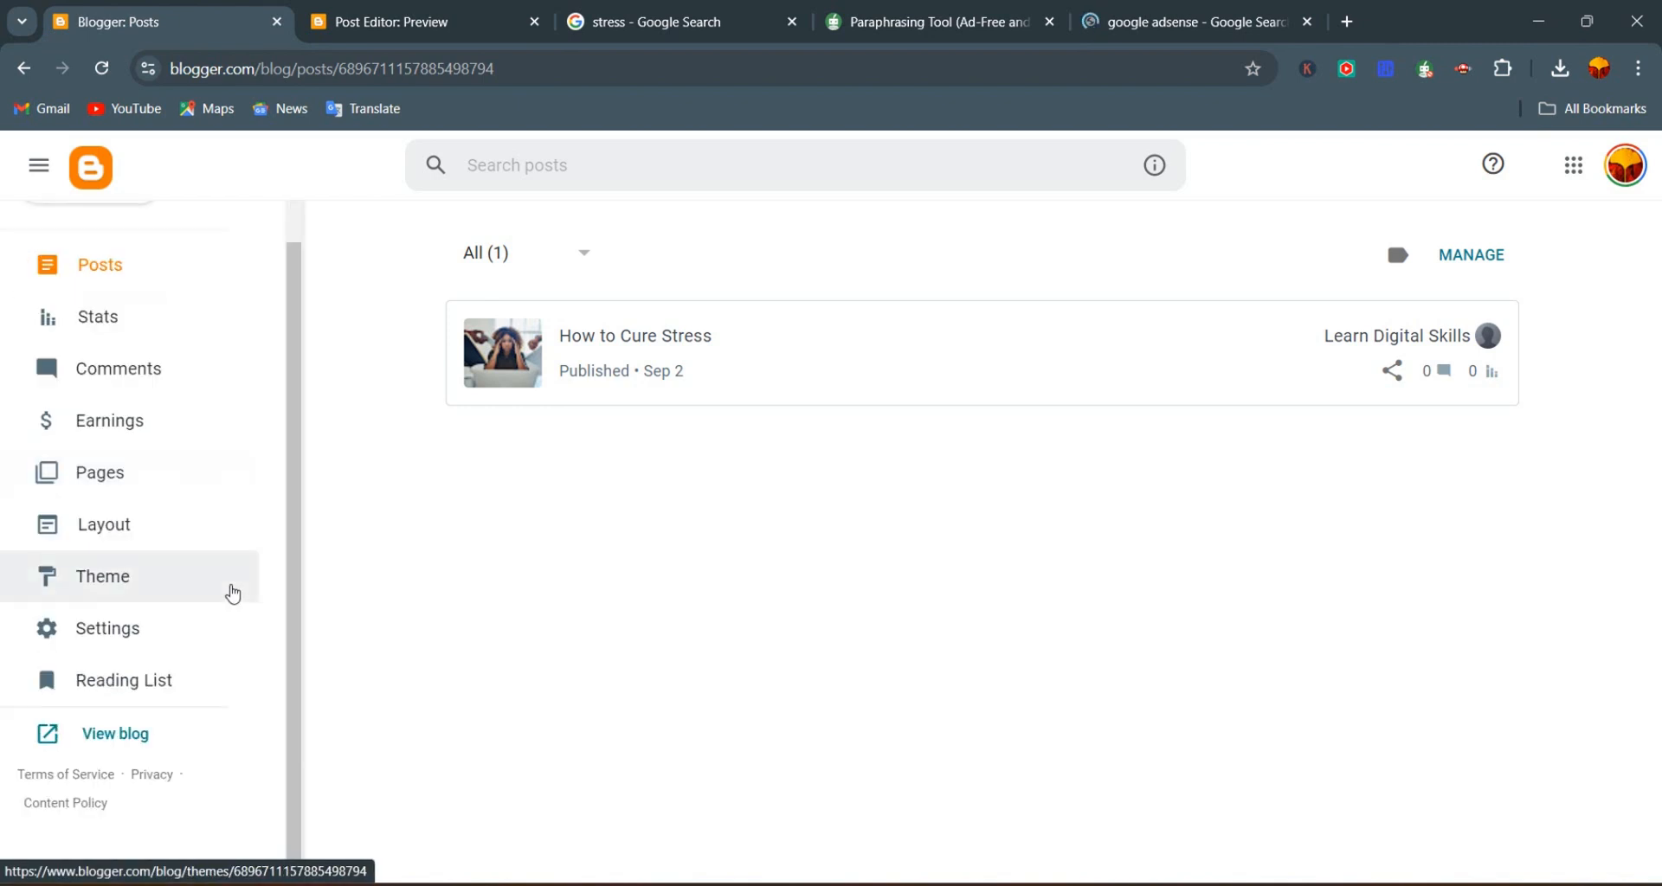